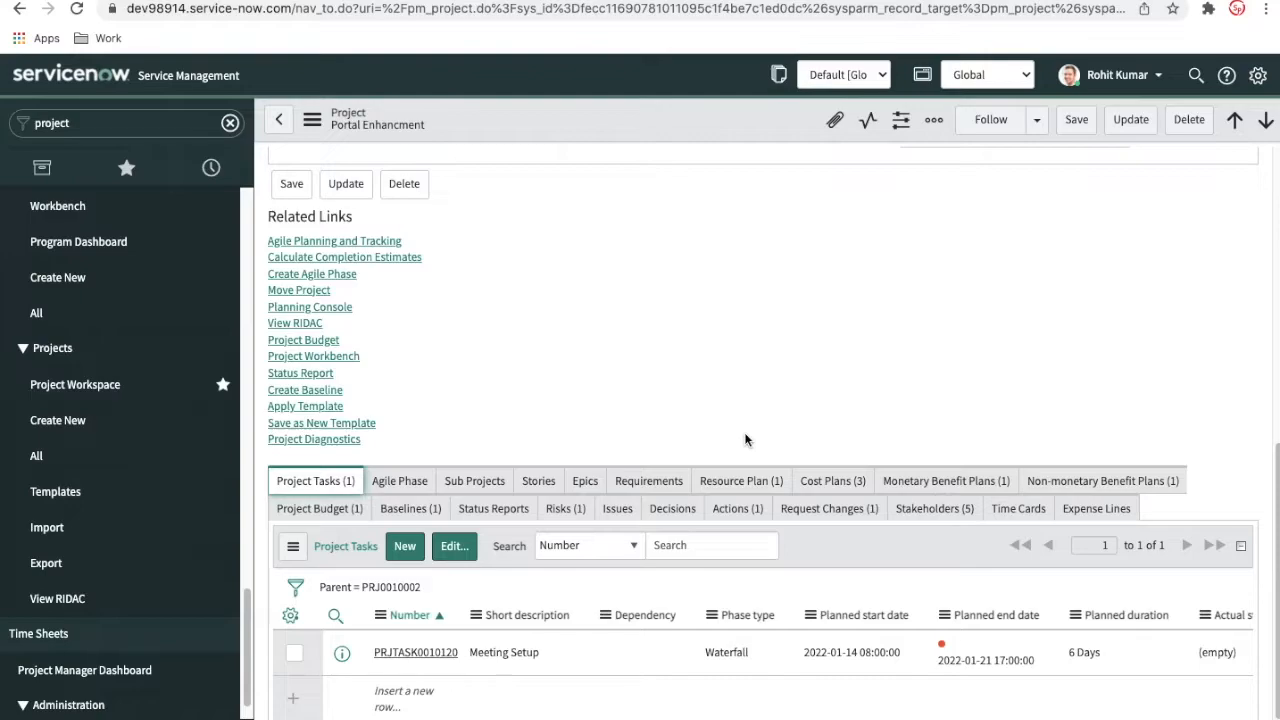
Step: Review the Portal Enhancment project's details and the options available for its execution type
{"action": "scroll", "coordinate": [745, 438], "scroll_direction": "up", "scroll_amount": 5}
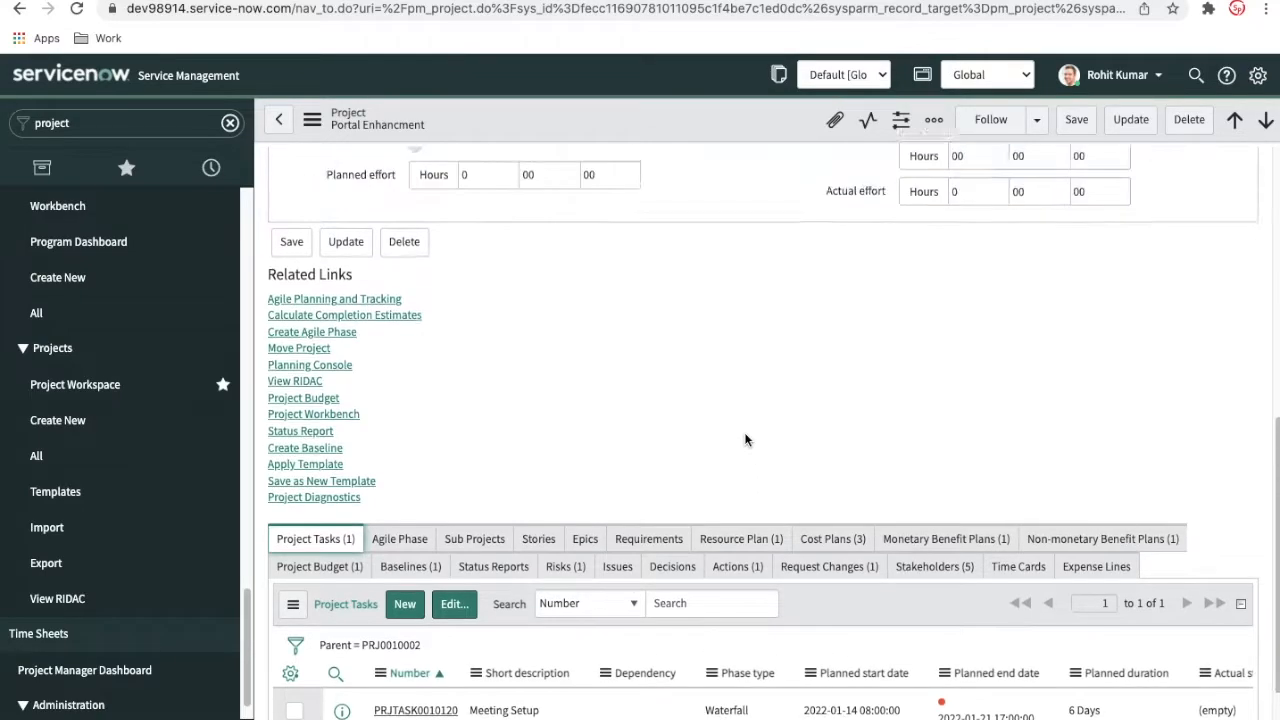
{"action": "scroll", "coordinate": [745, 438], "scroll_direction": "up", "scroll_amount": 2}
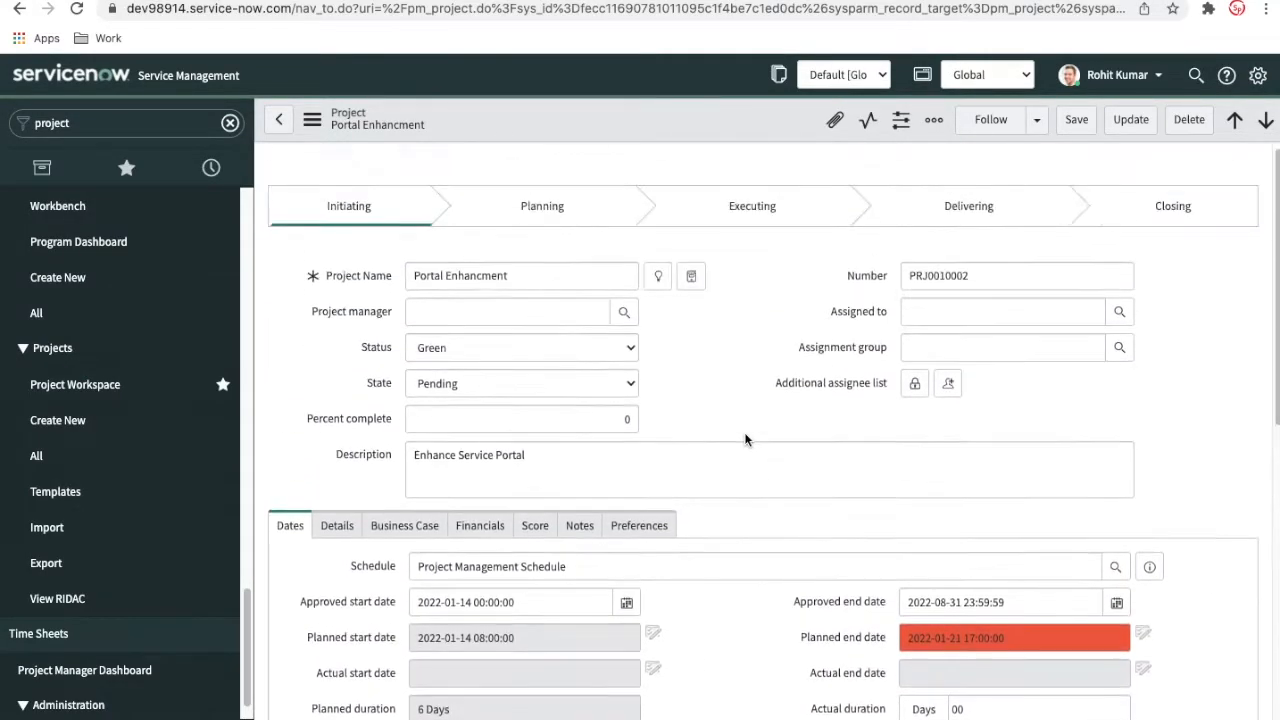
{"action": "scroll", "coordinate": [745, 438], "scroll_direction": "down", "scroll_amount": 1}
{"action": "scroll", "coordinate": [744, 438], "scroll_direction": "down", "scroll_amount": 1}
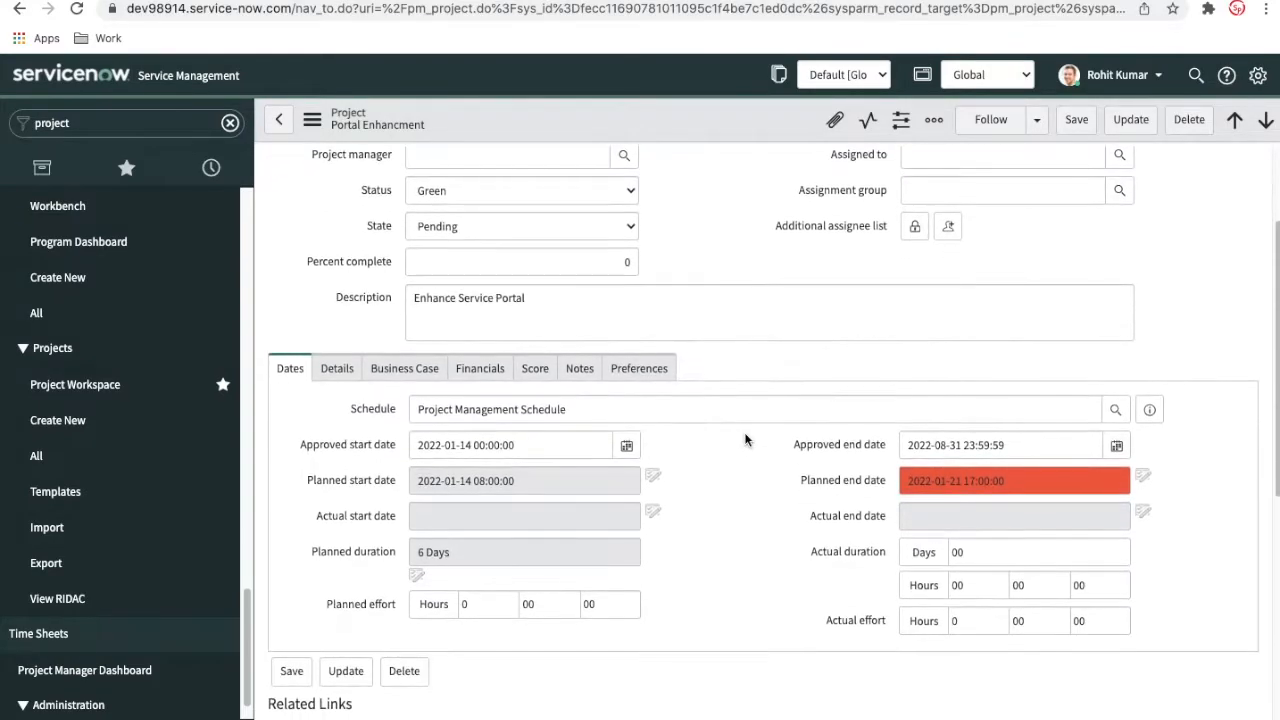
{"action": "left_click", "coordinate": [337, 370]}
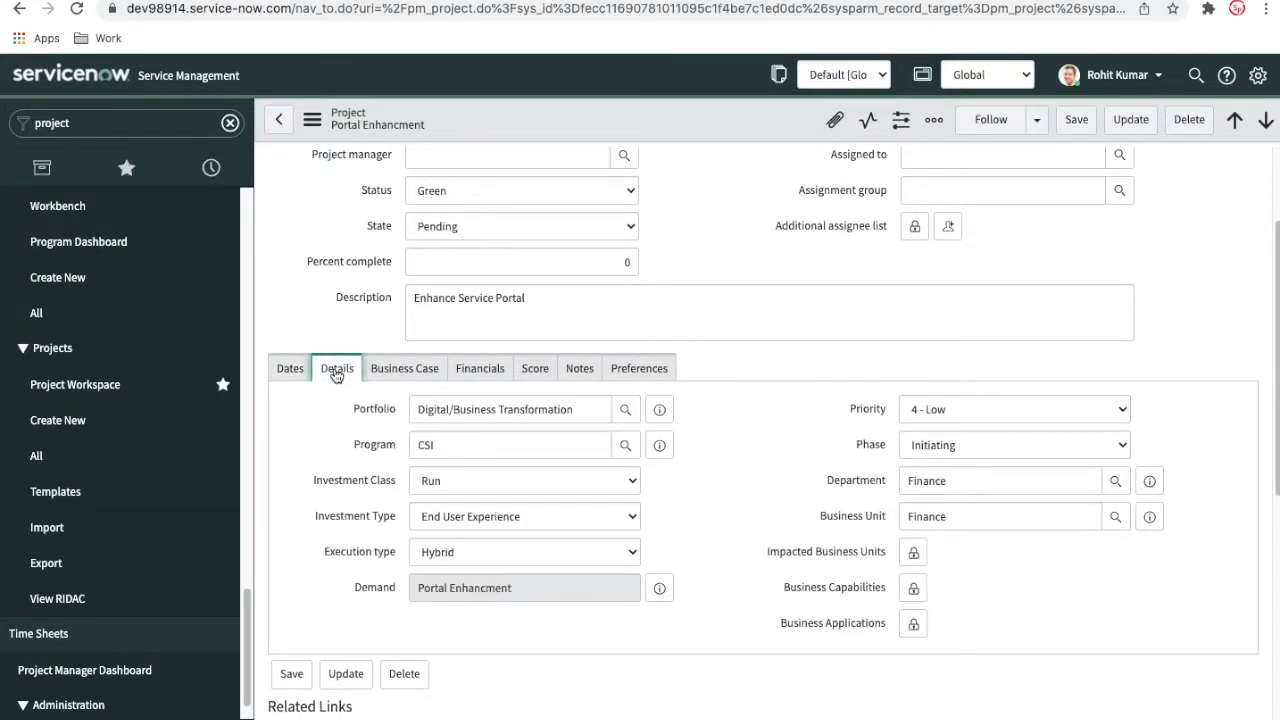
{"action": "scroll", "coordinate": [332, 591], "scroll_direction": "down", "scroll_amount": 1}
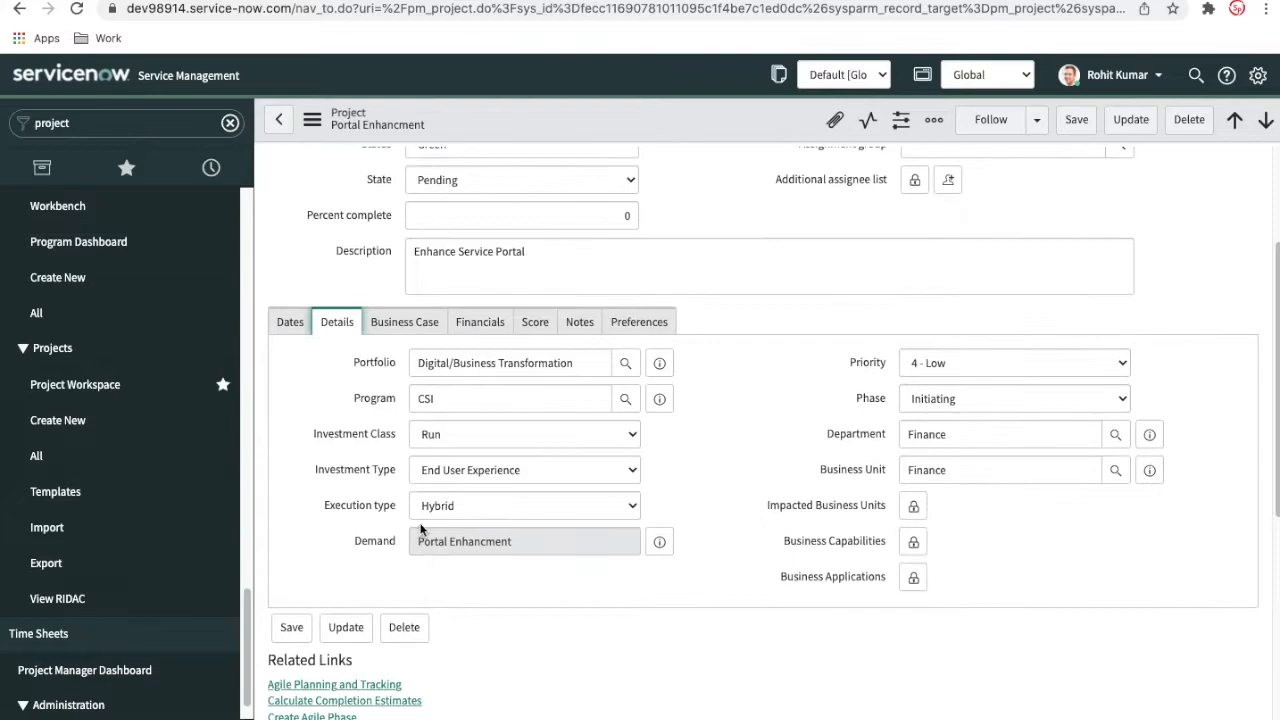
{"action": "left_click", "coordinate": [427, 509]}
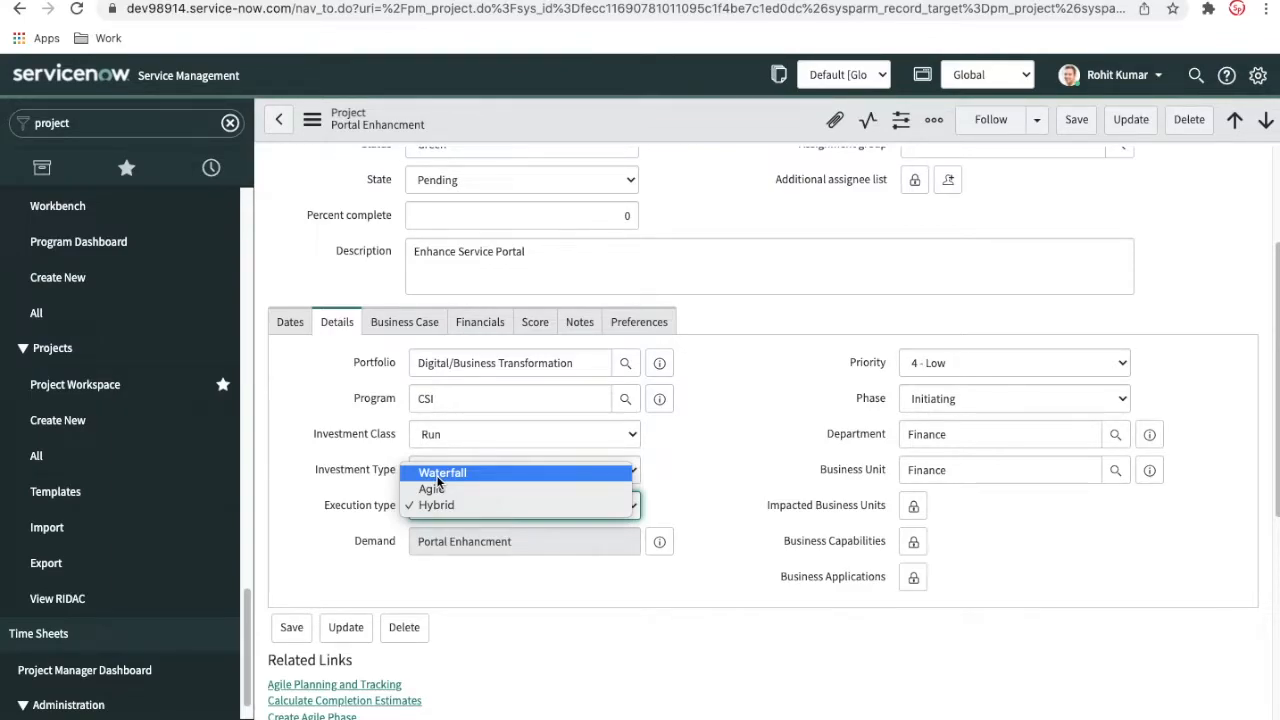
{"action": "left_click", "coordinate": [712, 488]}
Step: Examine the project's related links and the planned dates and phase type in its project task list
{"action": "scroll", "coordinate": [712, 488], "scroll_direction": "down", "scroll_amount": 2}
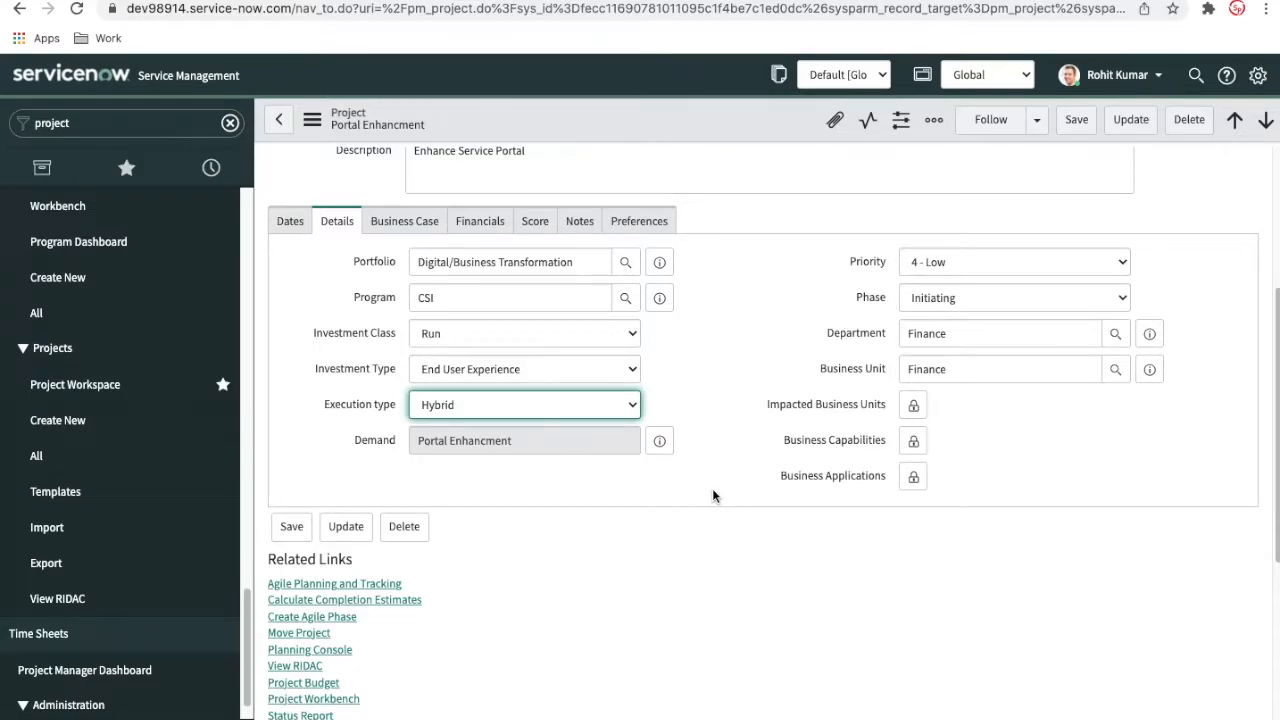
{"action": "scroll", "coordinate": [713, 494], "scroll_direction": "down", "scroll_amount": 3}
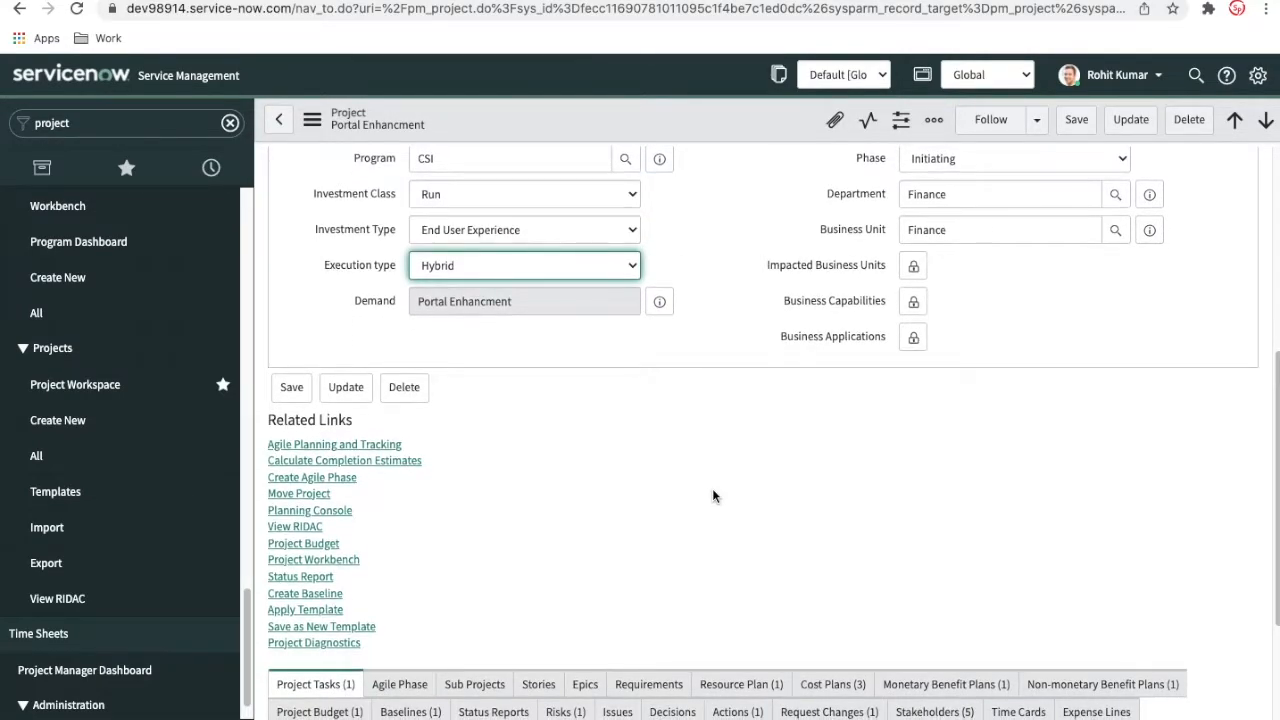
{"action": "scroll", "coordinate": [712, 496], "scroll_direction": "down", "scroll_amount": 5}
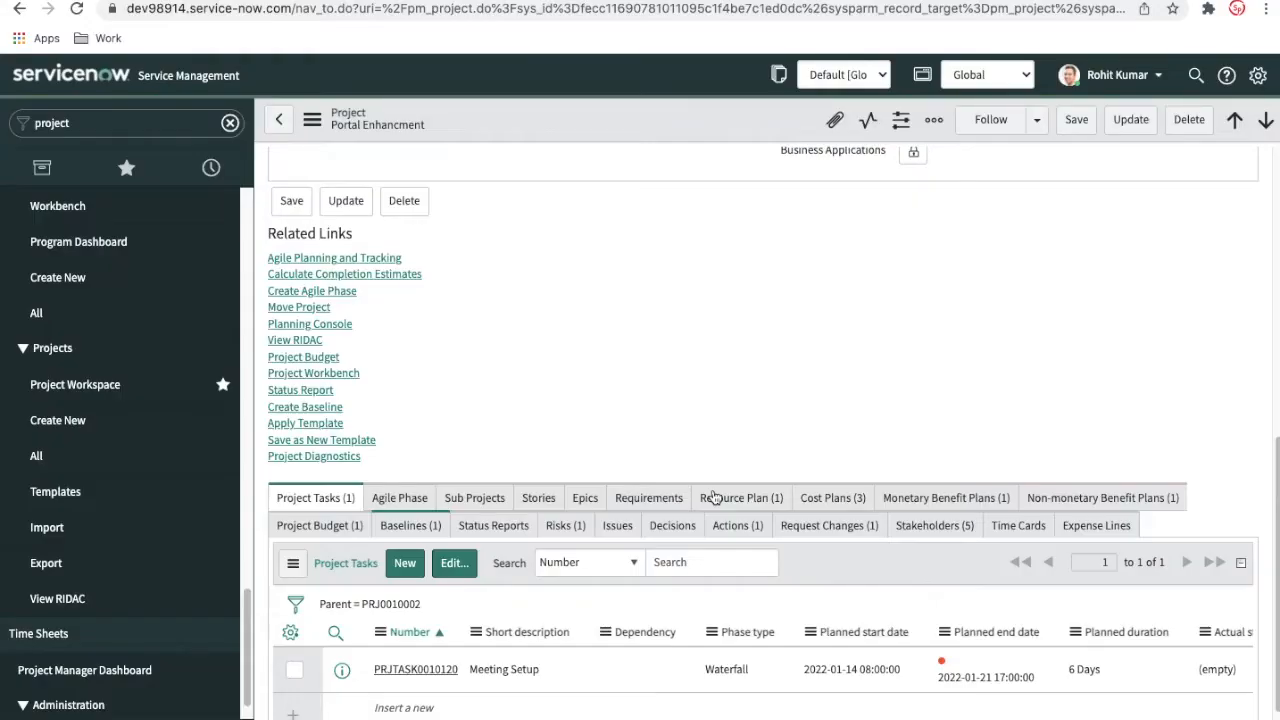
{"action": "scroll", "coordinate": [713, 497], "scroll_direction": "down", "scroll_amount": 1}
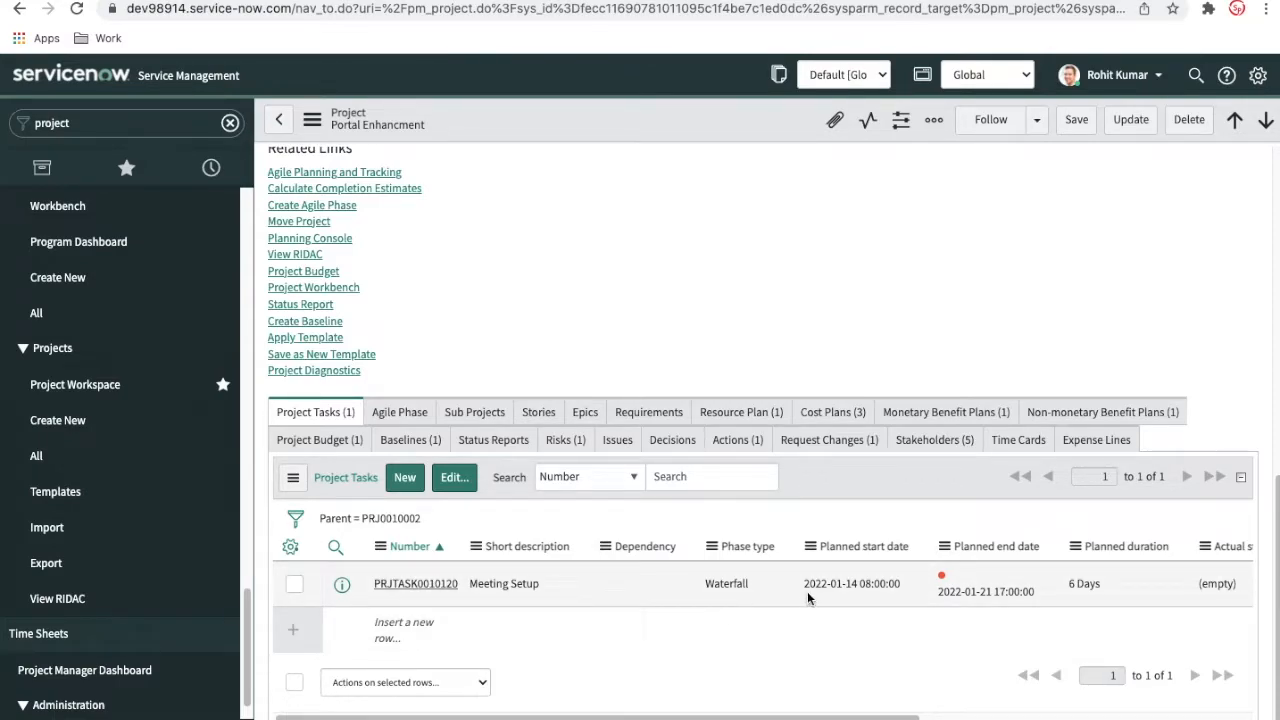
{"action": "scroll", "coordinate": [852, 351], "scroll_direction": "up", "scroll_amount": 2}
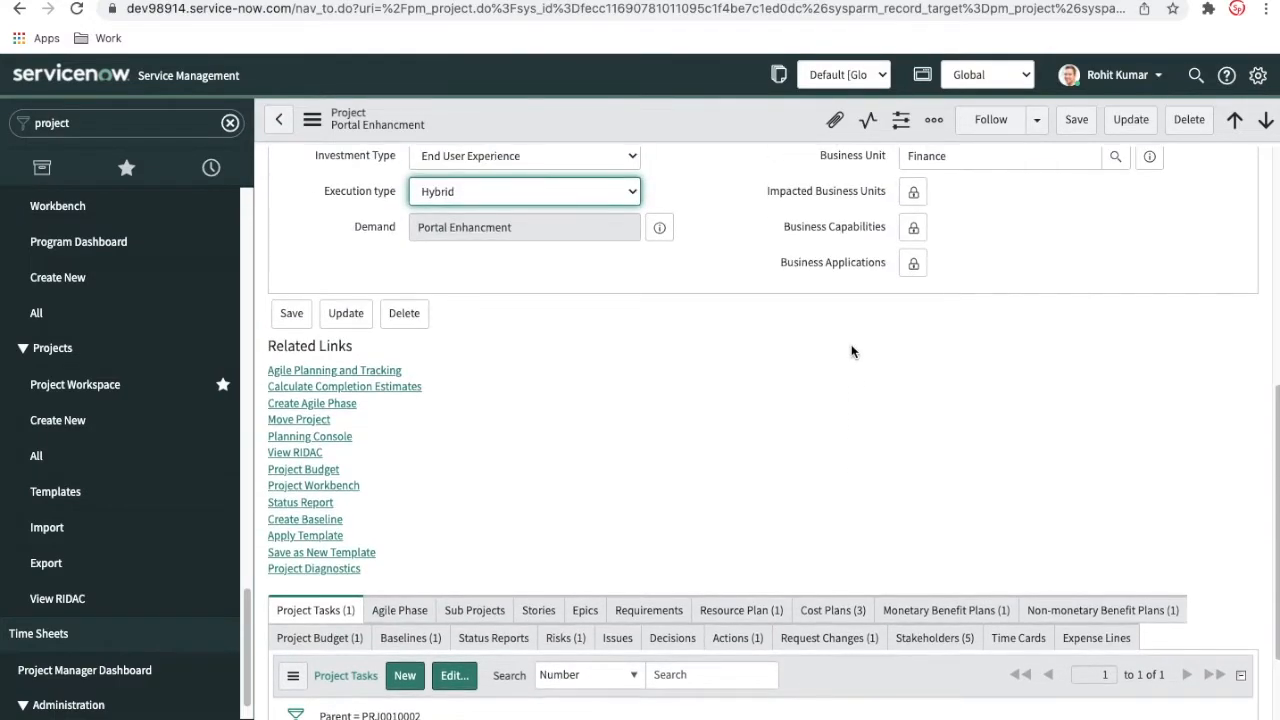
{"action": "scroll", "coordinate": [852, 351], "scroll_direction": "up", "scroll_amount": 1}
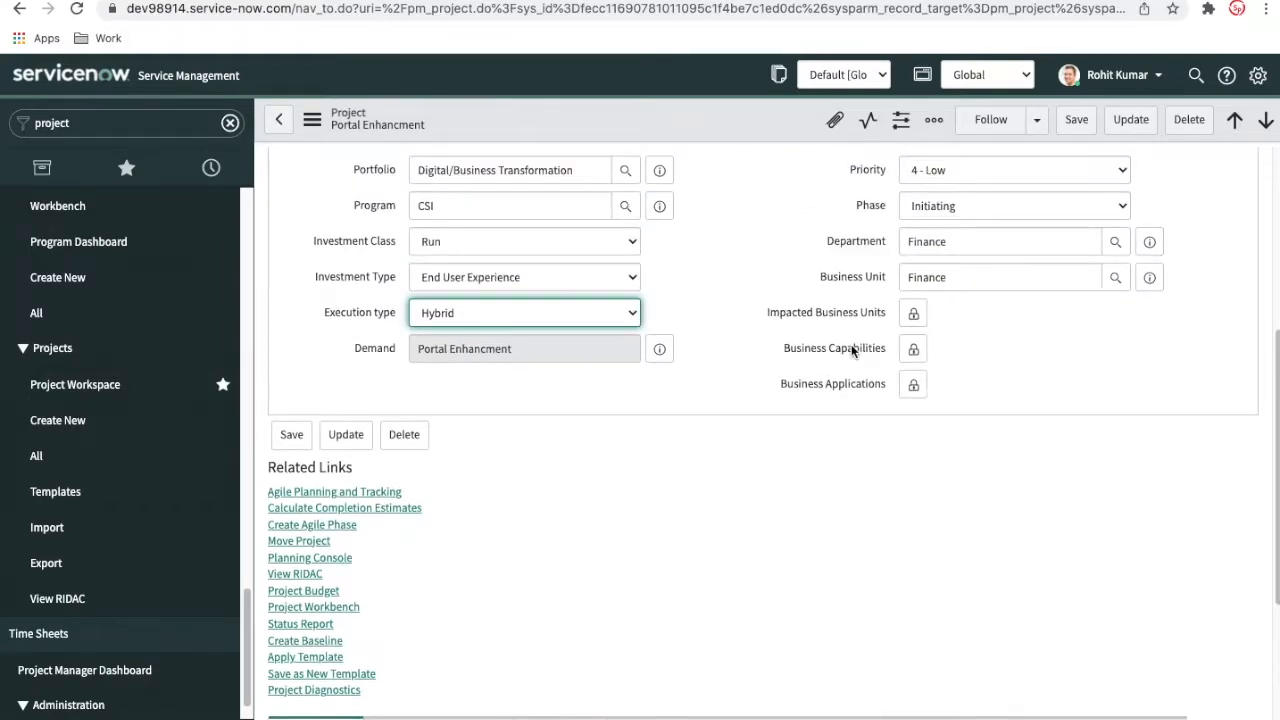
{"action": "scroll", "coordinate": [852, 350], "scroll_direction": "up", "scroll_amount": 2}
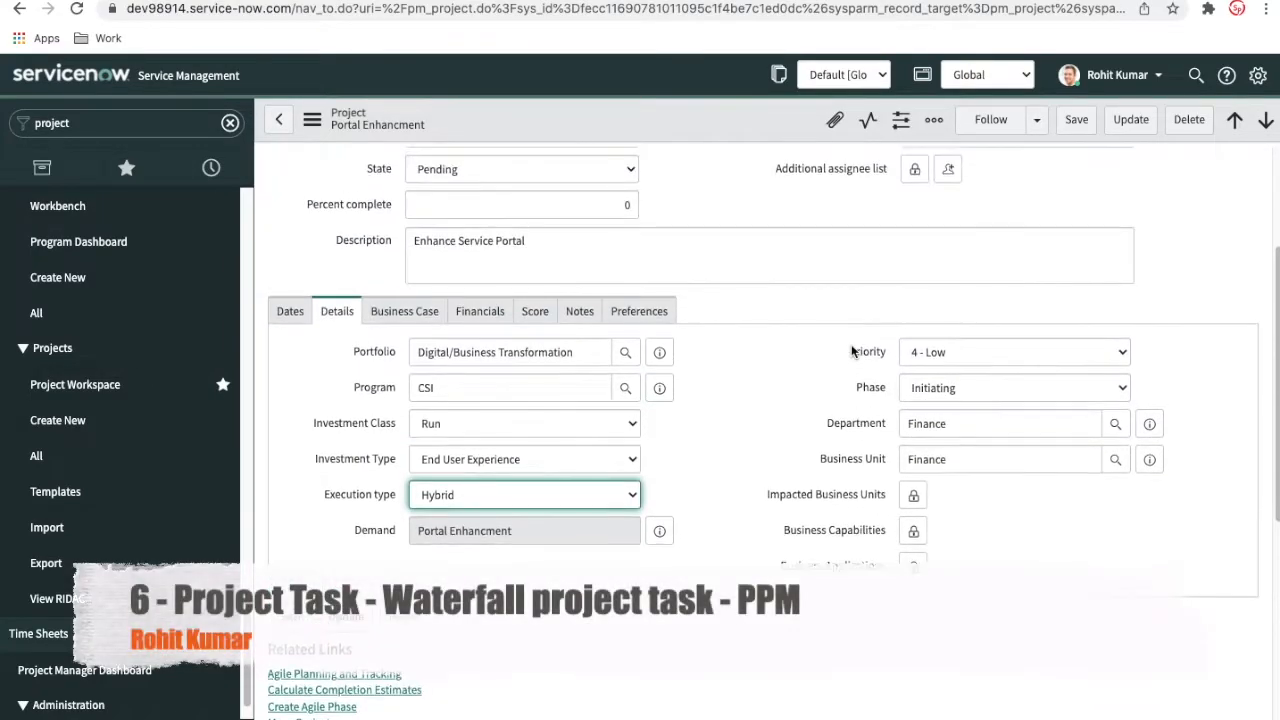
Step: Compare the project's approved and planned dates with its Meeting Setup task, checking that task's record
{"action": "left_click", "coordinate": [300, 316]}
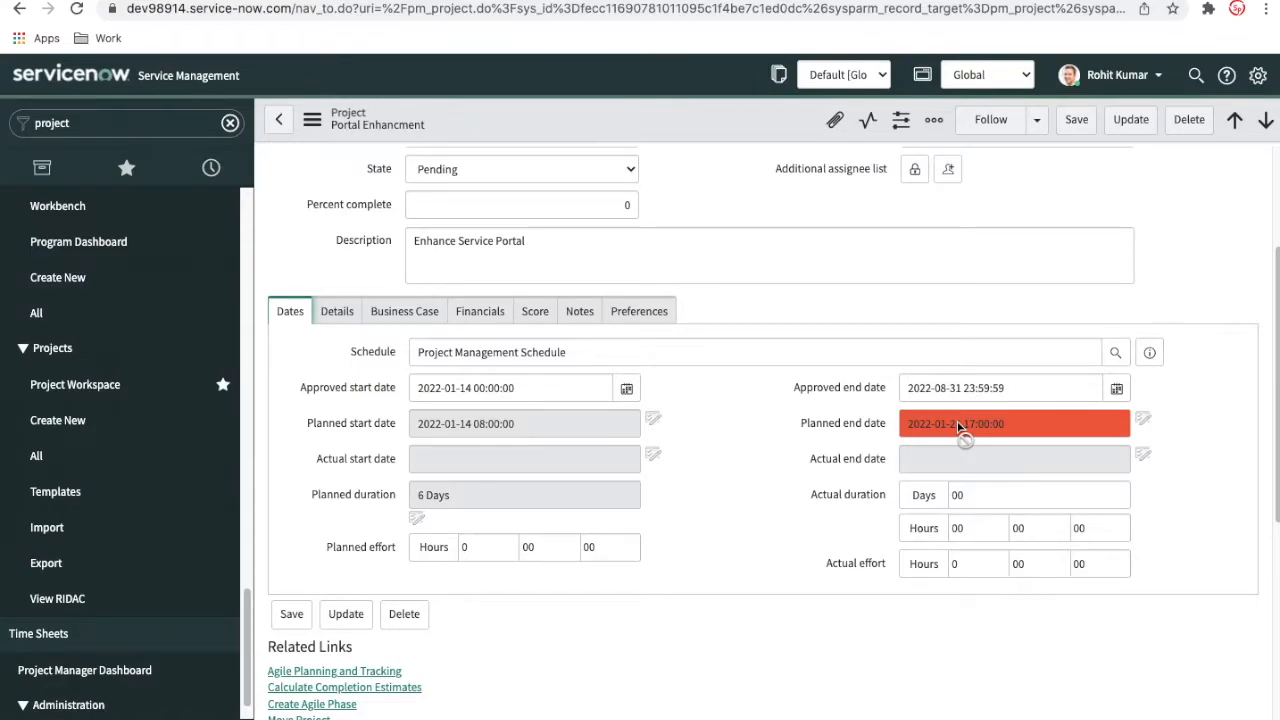
{"action": "scroll", "coordinate": [826, 503], "scroll_direction": "down", "scroll_amount": 4}
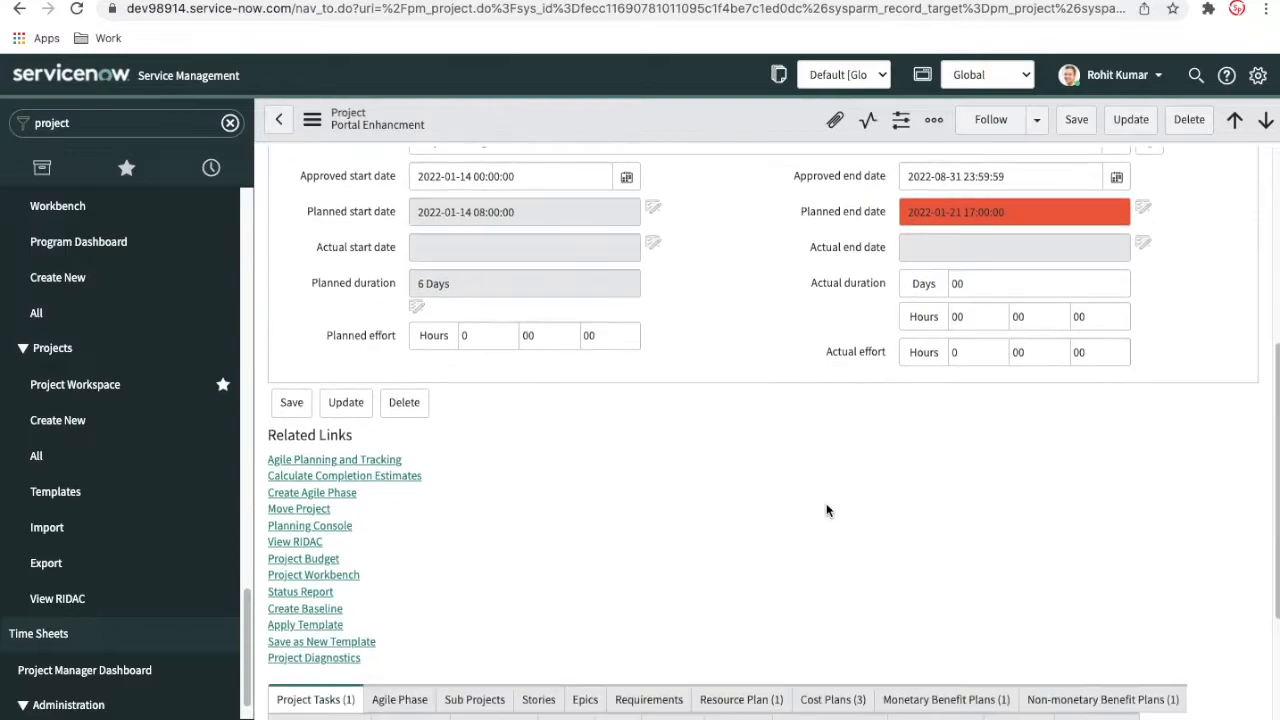
{"action": "scroll", "coordinate": [829, 514], "scroll_direction": "up", "scroll_amount": 5}
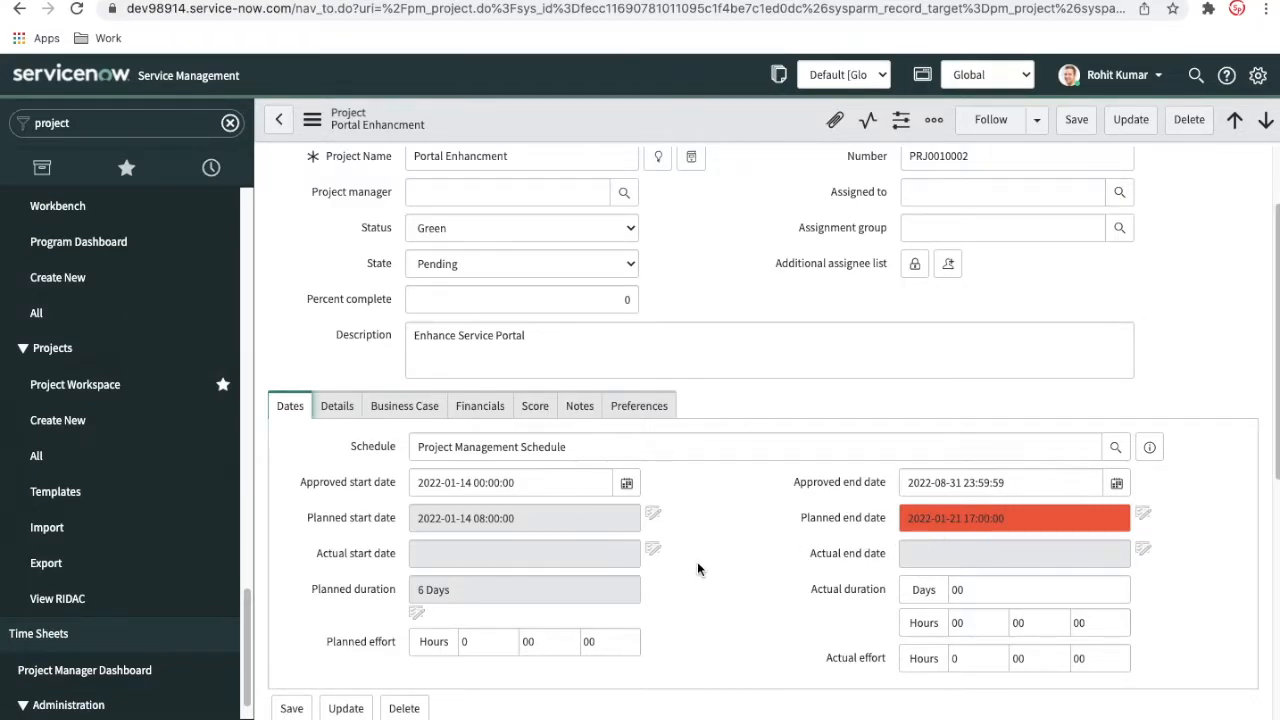
{"action": "scroll", "coordinate": [697, 568], "scroll_direction": "down", "scroll_amount": 5}
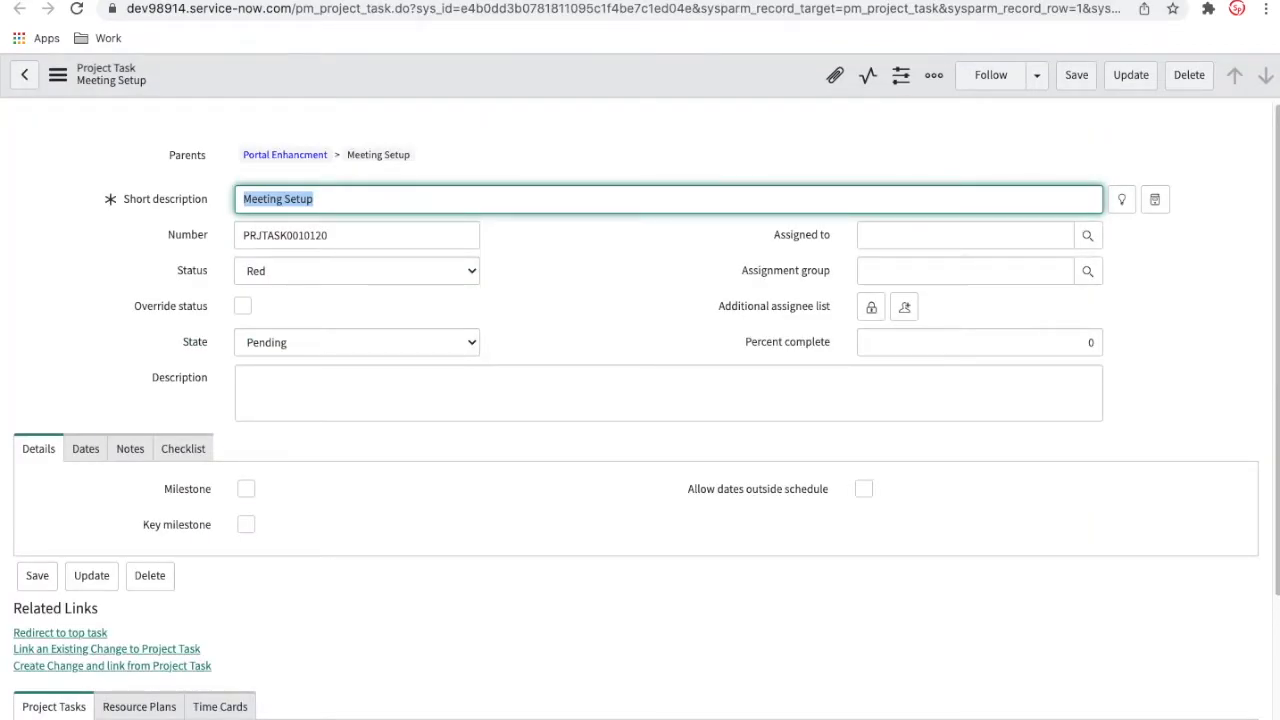
{"action": "scroll", "coordinate": [497, 447], "scroll_direction": "down", "scroll_amount": 2}
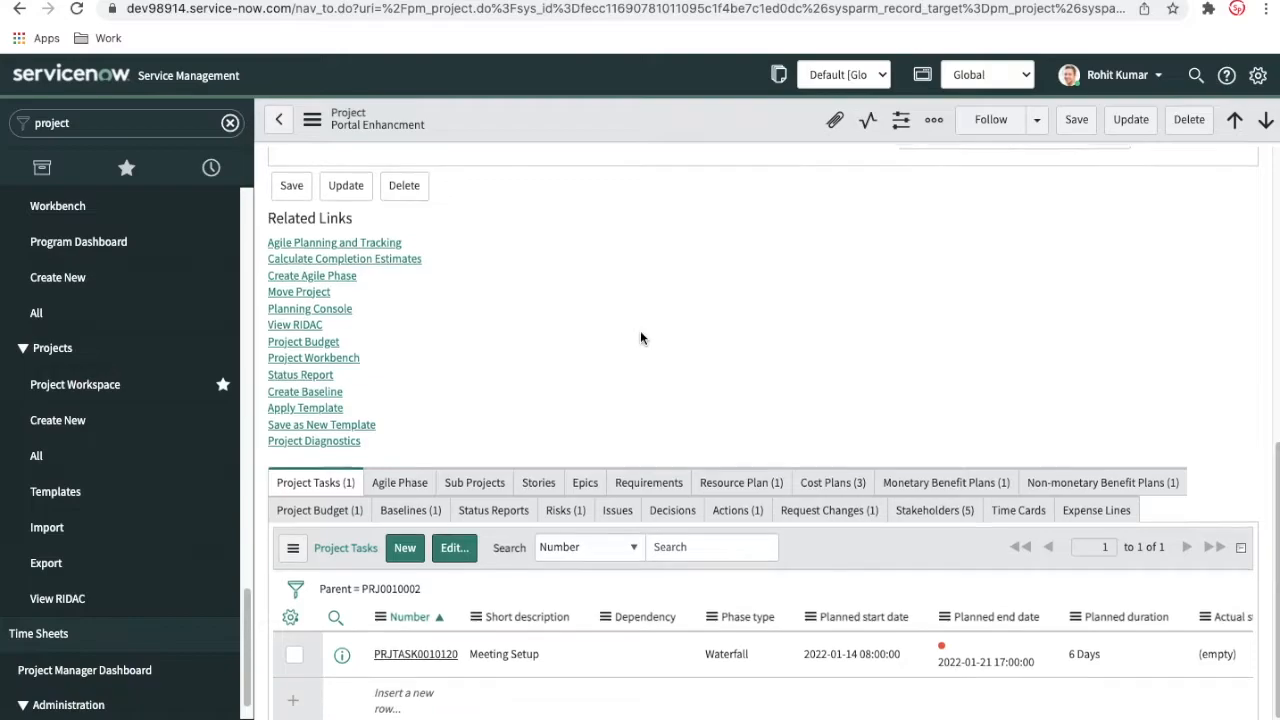
{"action": "scroll", "coordinate": [640, 330], "scroll_direction": "up", "scroll_amount": 4}
{"action": "scroll", "coordinate": [420, 290], "scroll_direction": "up", "scroll_amount": 2}
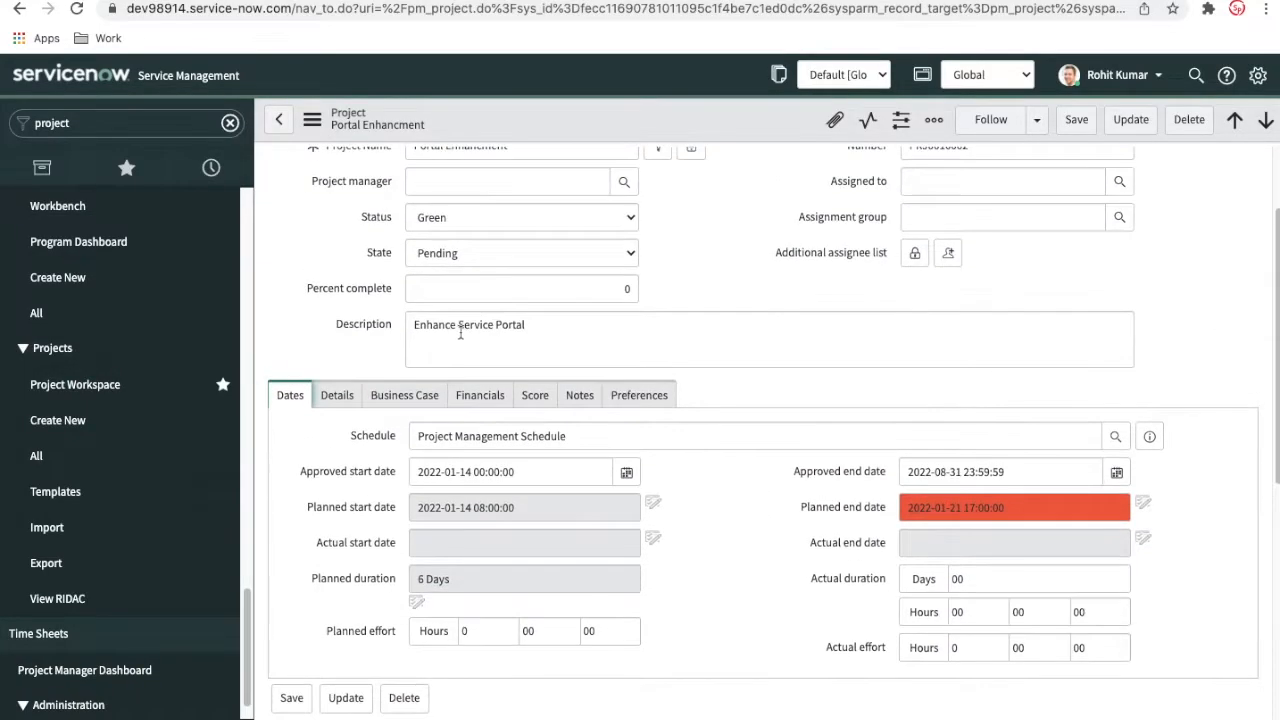
{"action": "scroll", "coordinate": [712, 469], "scroll_direction": "down", "scroll_amount": 6}
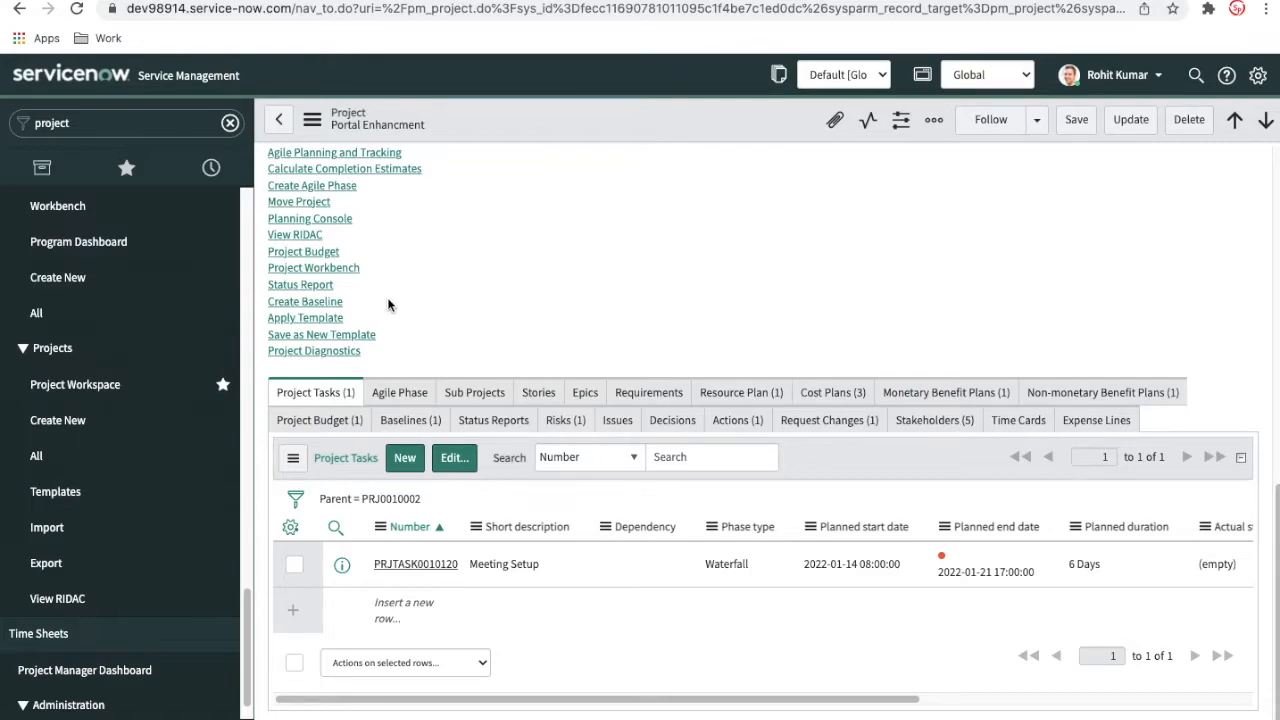
Step: Open the project's planning console and rename the Meeting Setup task to "Kickoff Setup"
{"action": "left_click", "coordinate": [346, 229]}
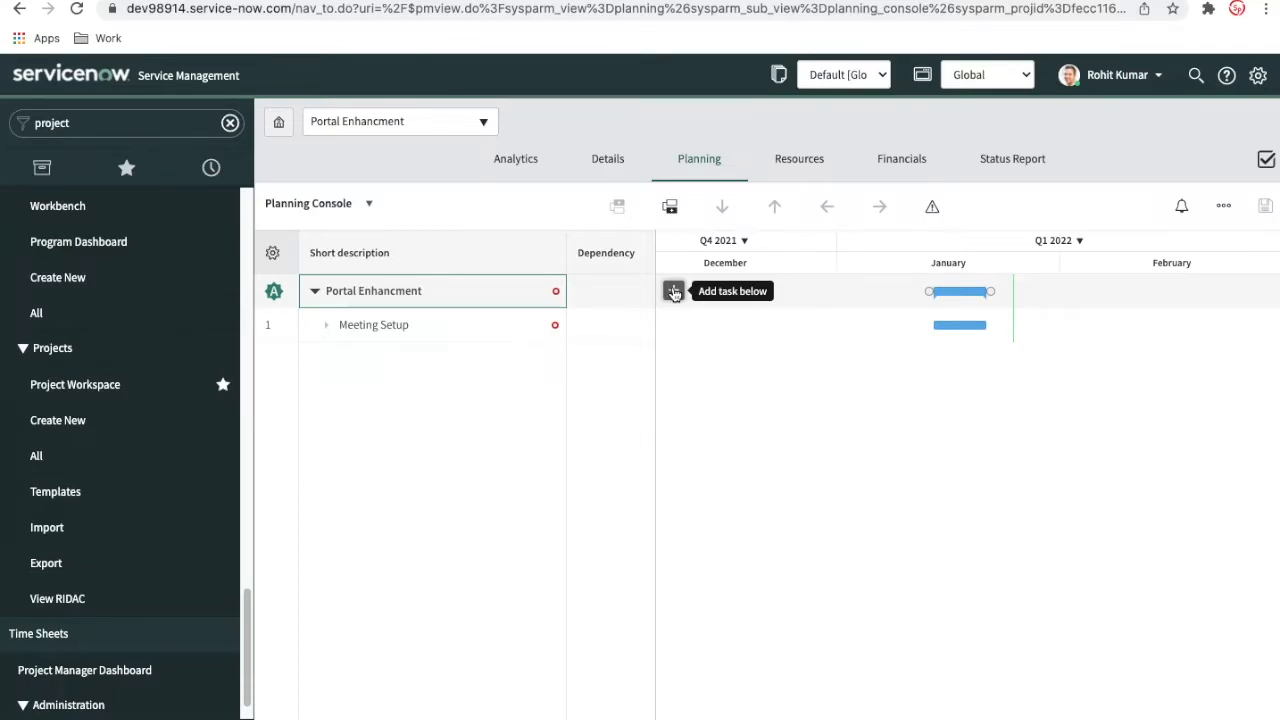
{"action": "double_click", "coordinate": [363, 329]}
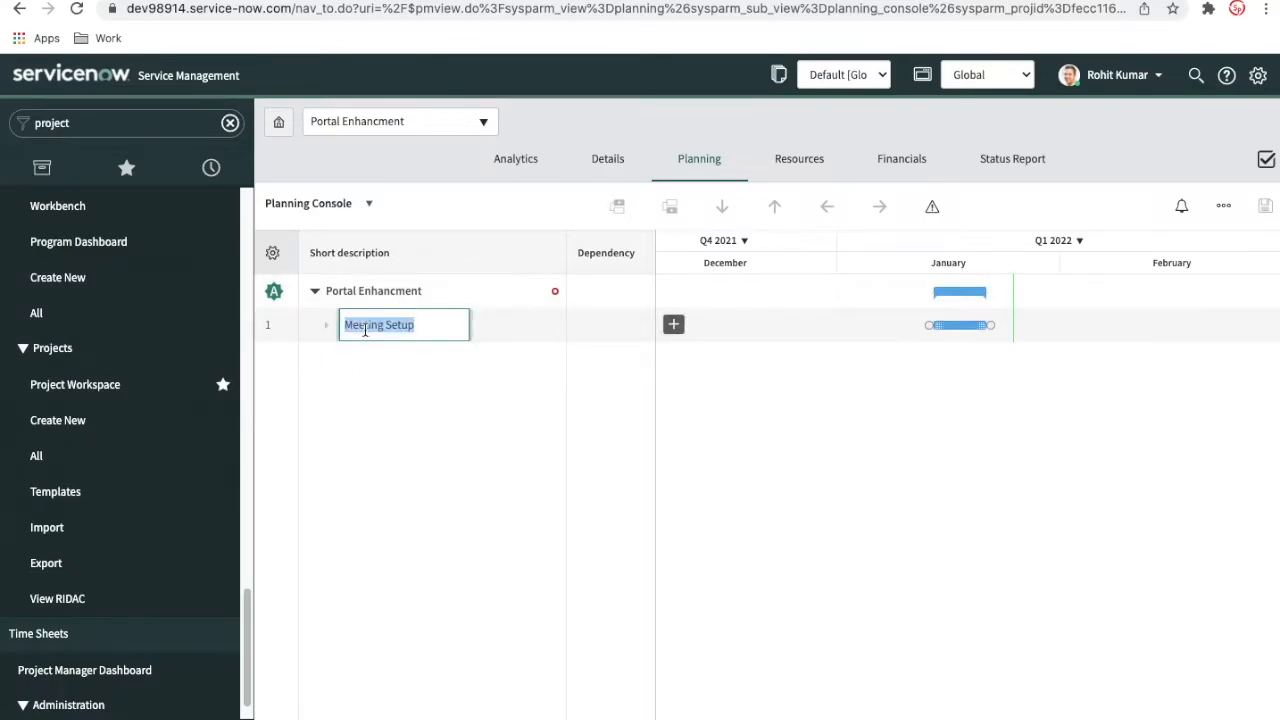
{"action": "left_click", "coordinate": [386, 325]}
{"action": "key", "text": "BackSpace"}
{"action": "key", "text": "BackSpace"}
{"action": "key", "text": "BackSpace"}
{"action": "key", "text": "BackSpace"}
{"action": "key", "text": "BackSpace"}
{"action": "type", "text": "Kick"}
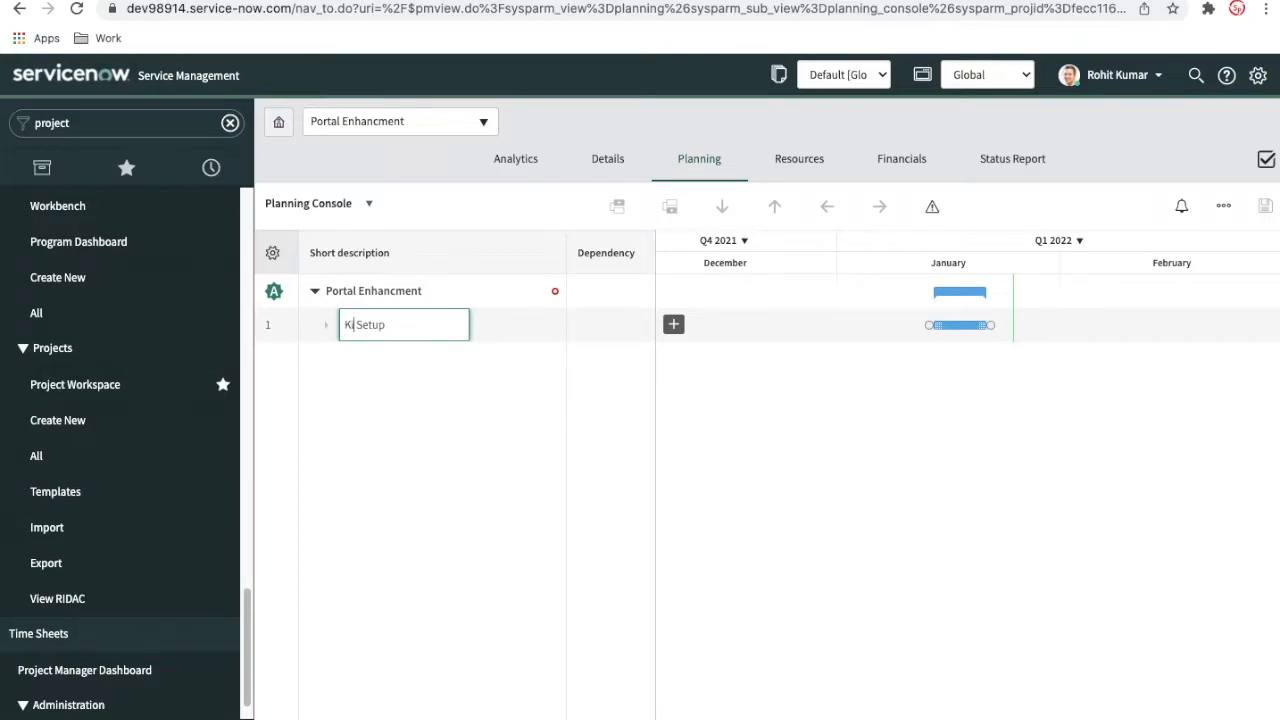
{"action": "type", "text": "off"}
{"action": "key", "text": "Return"}
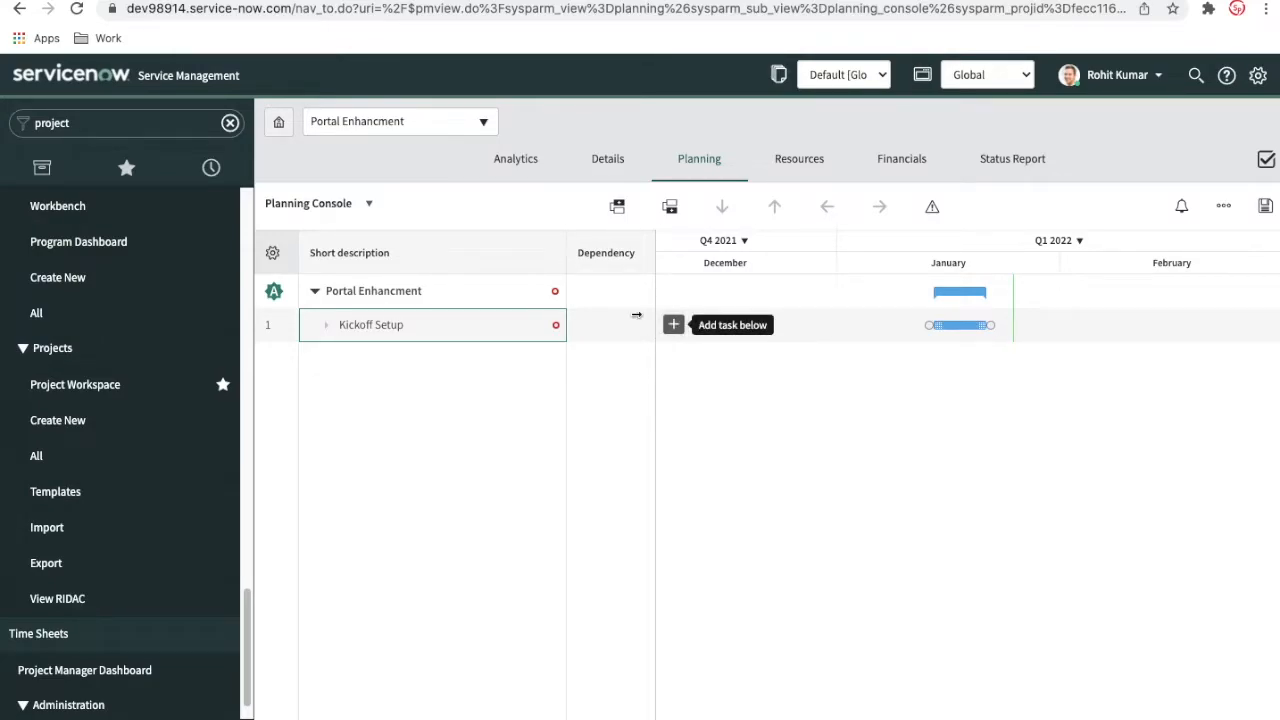
Step: Switch from the planning console to the Project Workbench, saving the pending changes
{"action": "left_click", "coordinate": [369, 205]}
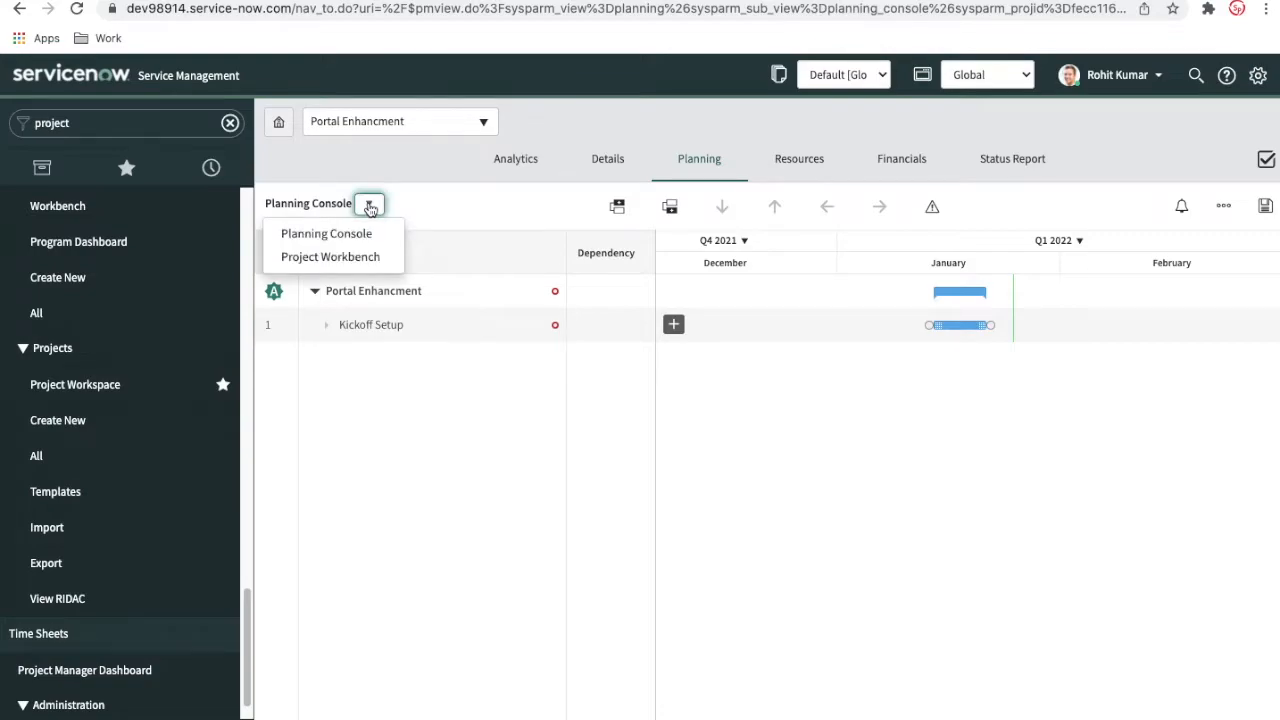
{"action": "left_click", "coordinate": [351, 258]}
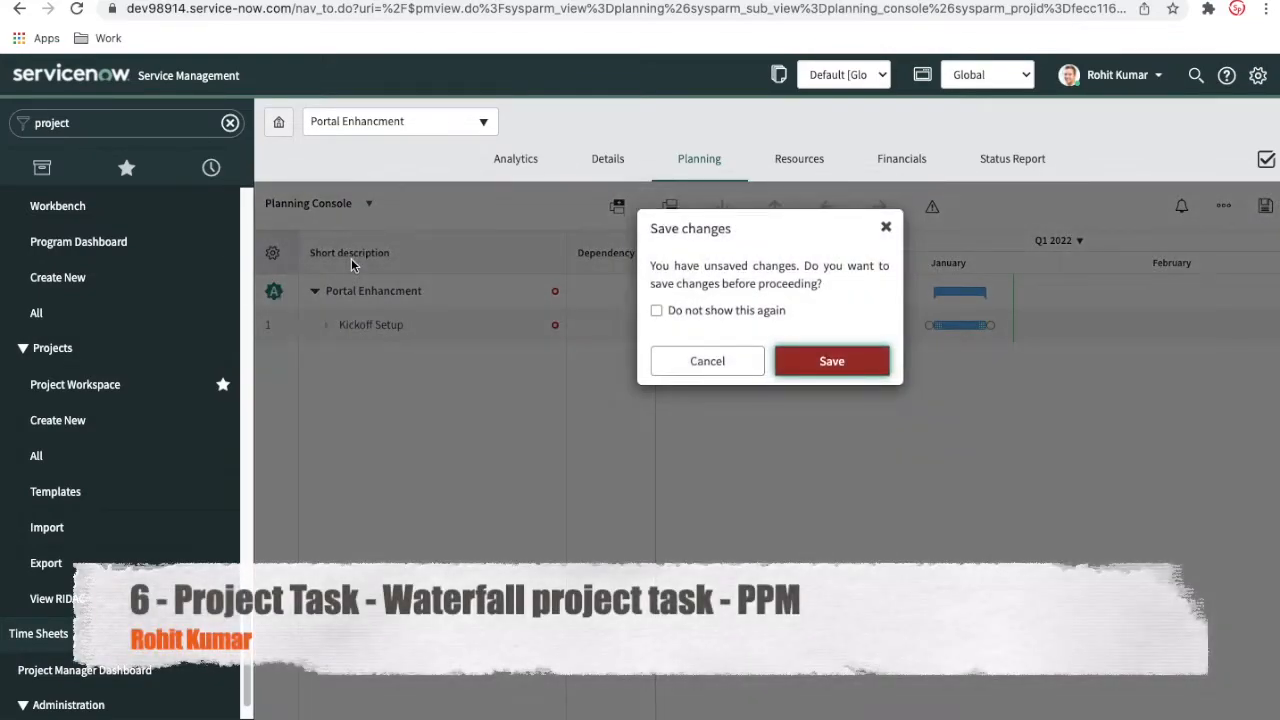
{"action": "left_click", "coordinate": [845, 358]}
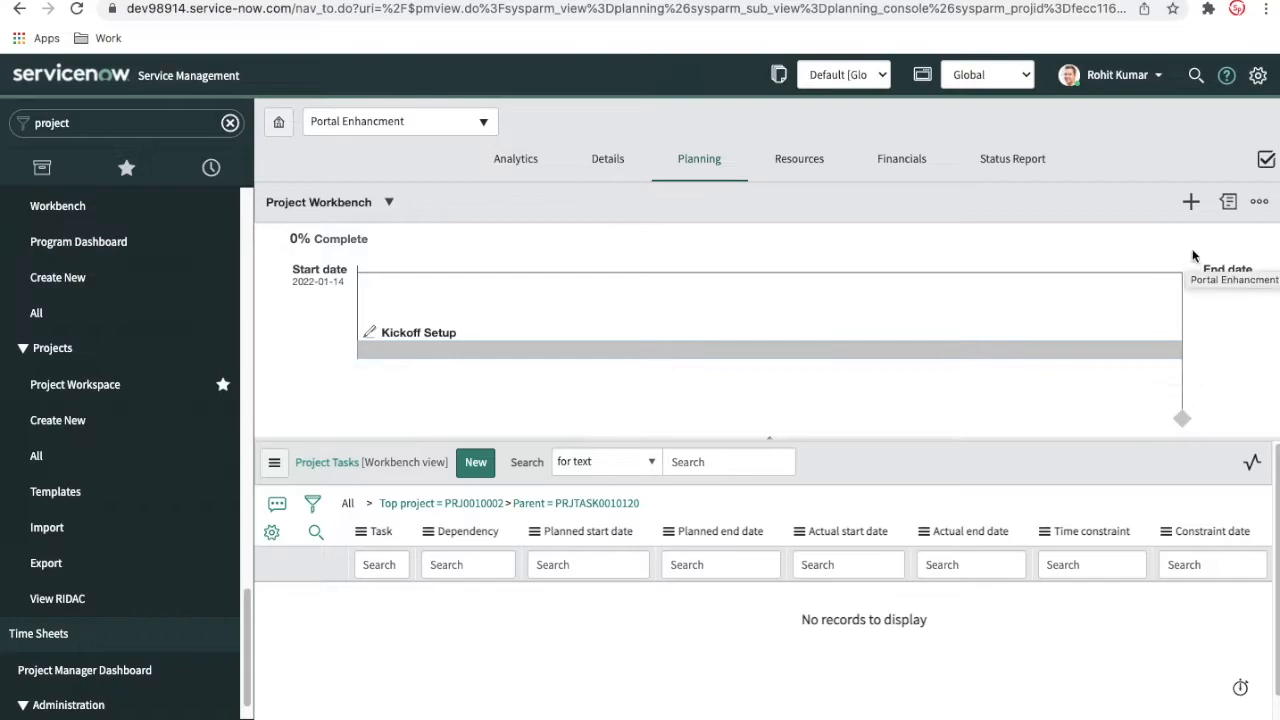
Step: Start a new Waterfall phase in the workbench with the short description "Requirements Gattering"
{"action": "left_click", "coordinate": [1191, 205]}
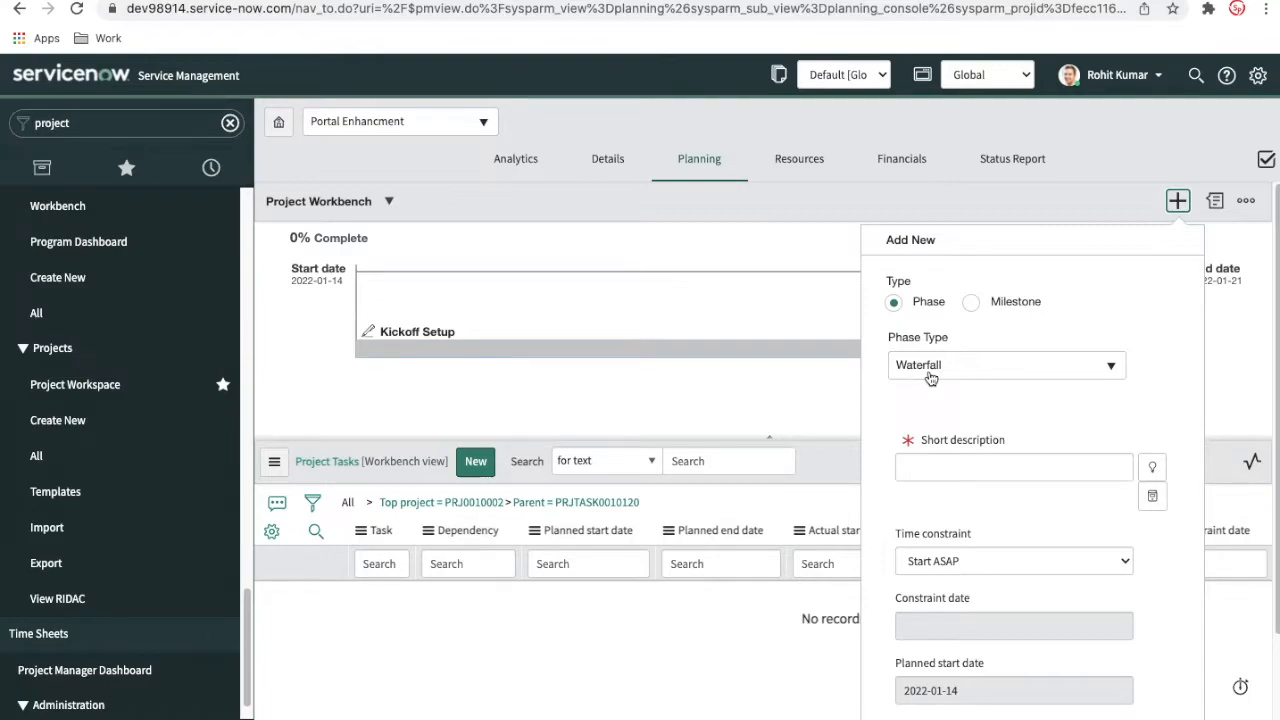
{"action": "mouse_move", "coordinate": [585, 358]}
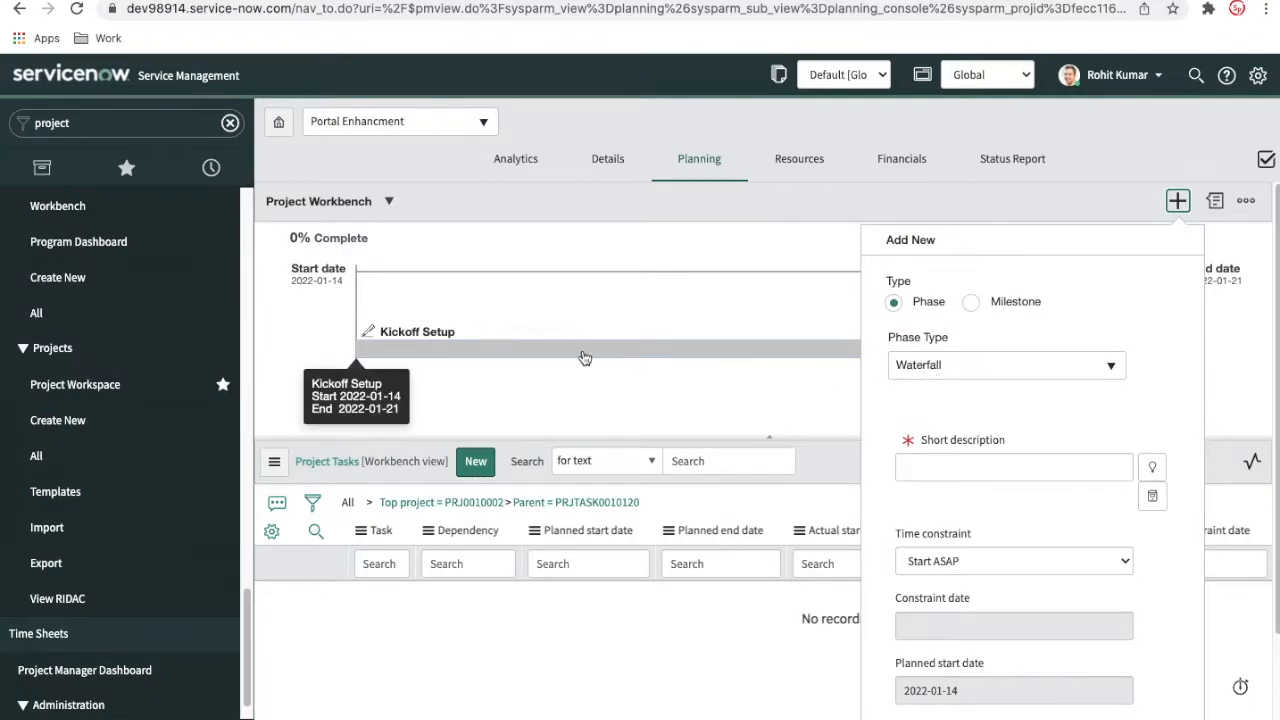
{"action": "scroll", "coordinate": [983, 456], "scroll_direction": "down", "scroll_amount": 1}
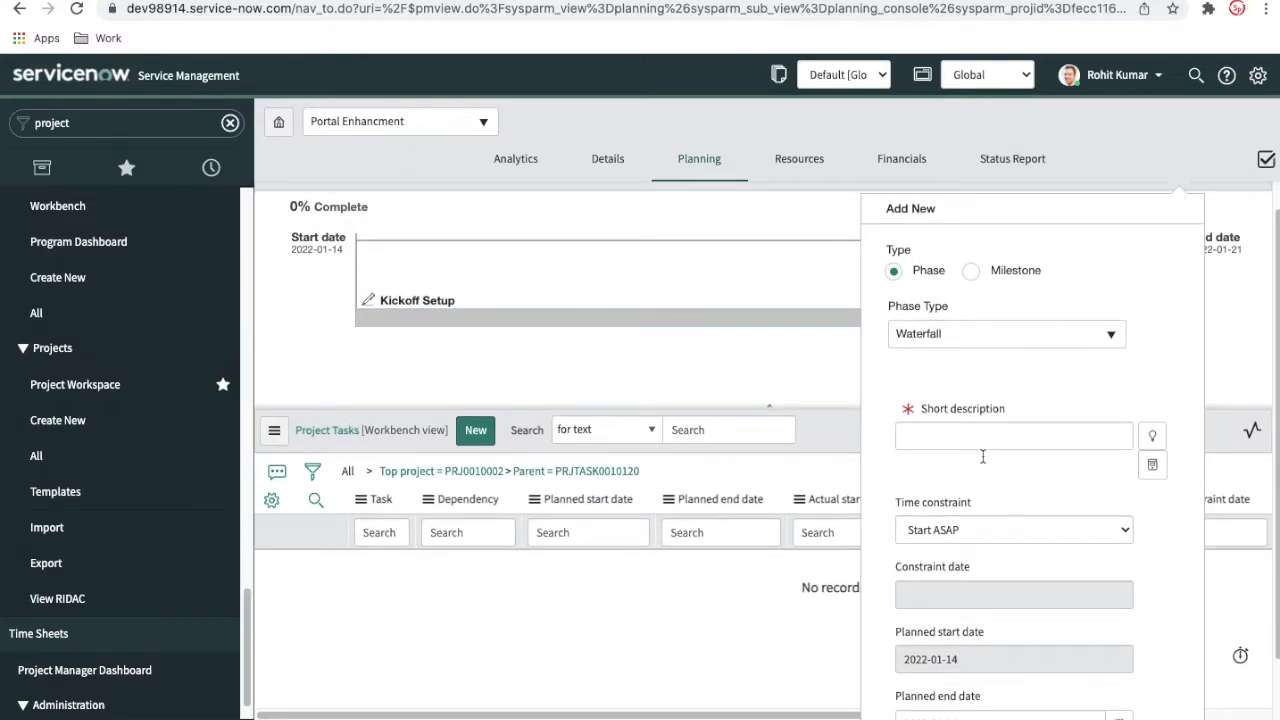
{"action": "scroll", "coordinate": [983, 456], "scroll_direction": "down", "scroll_amount": 1}
{"action": "left_click", "coordinate": [985, 422]}
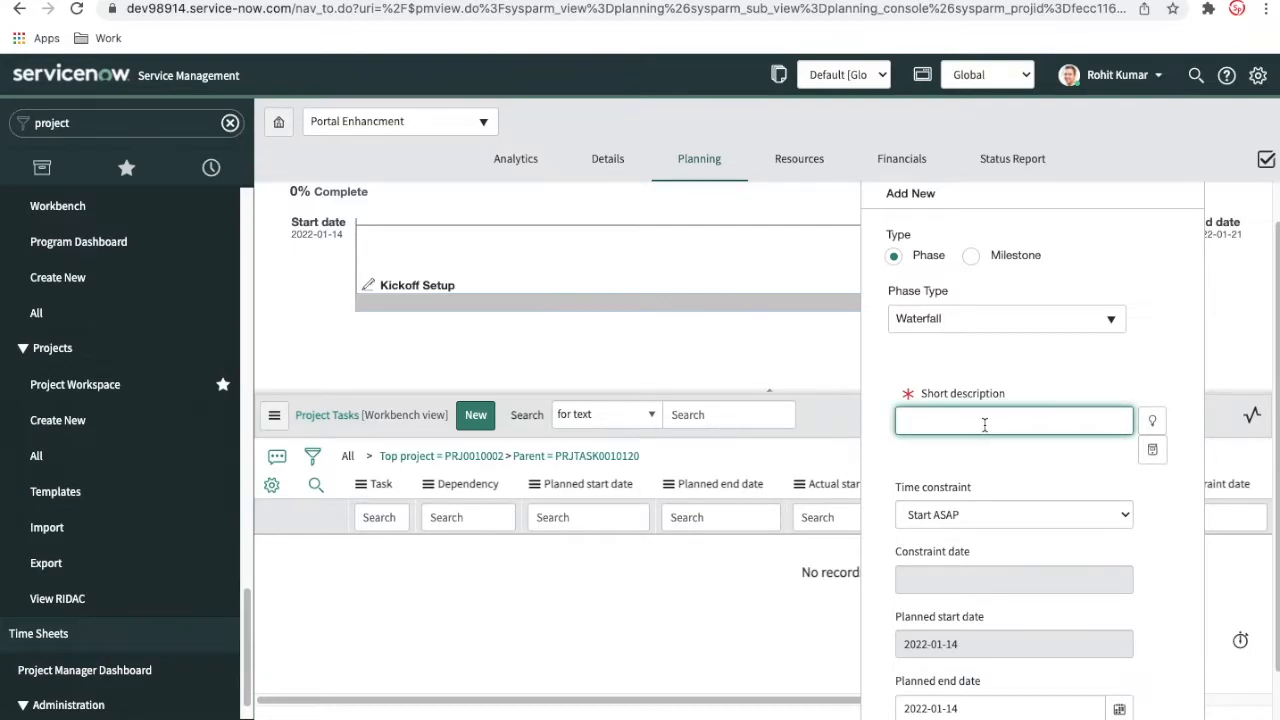
{"action": "type", "text": "Requirements Gattering"}
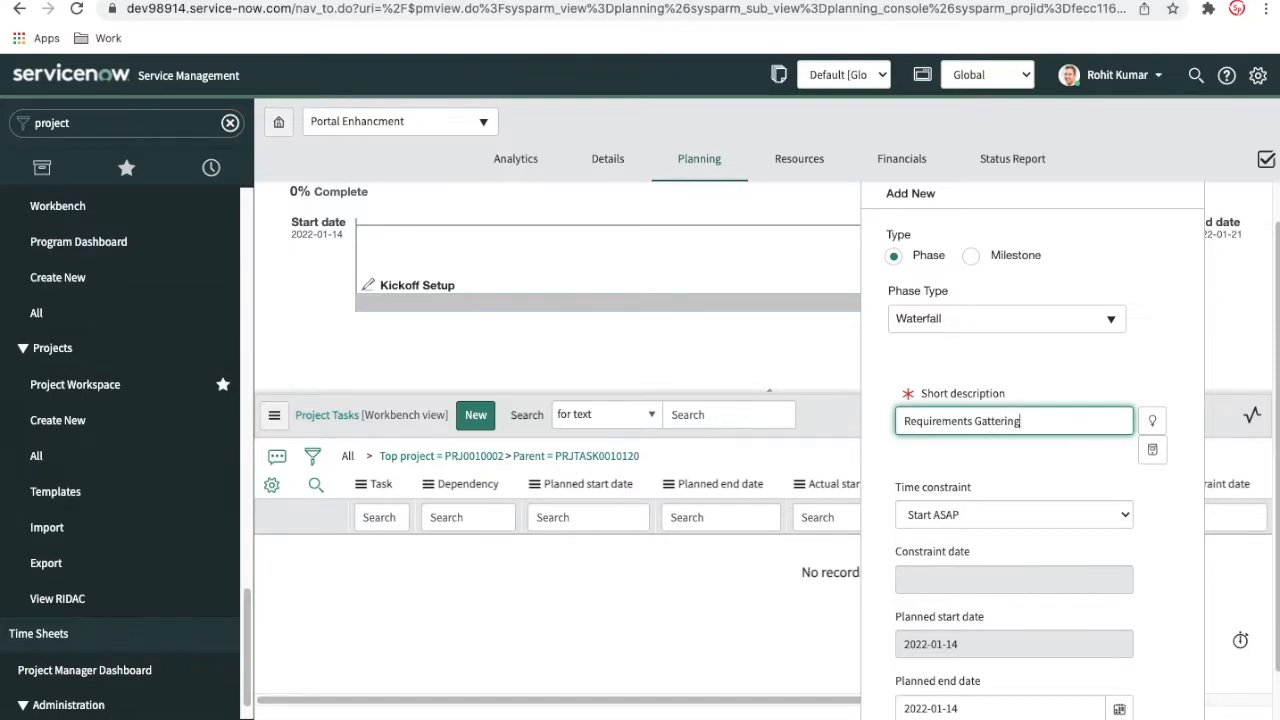
{"action": "left_click", "coordinate": [1099, 474]}
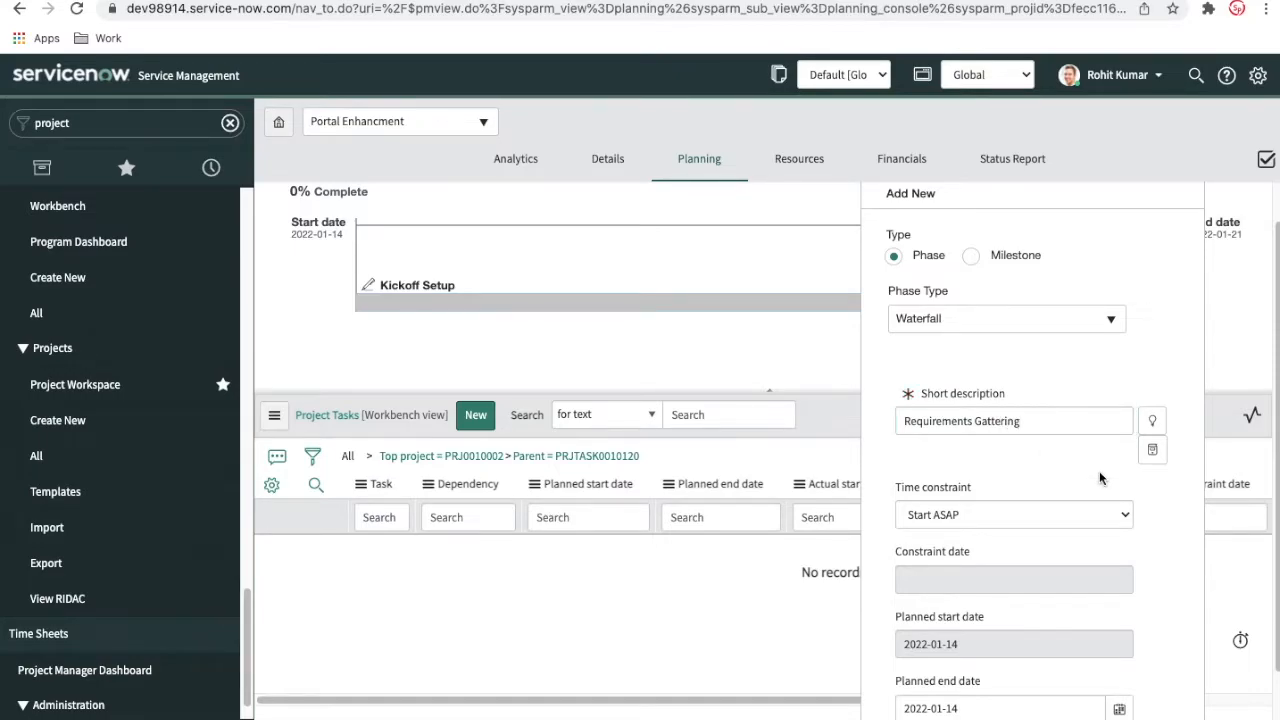
Step: Set the new phase's time constraint to "Start on specific date"
{"action": "scroll", "coordinate": [1099, 478], "scroll_direction": "down", "scroll_amount": 1}
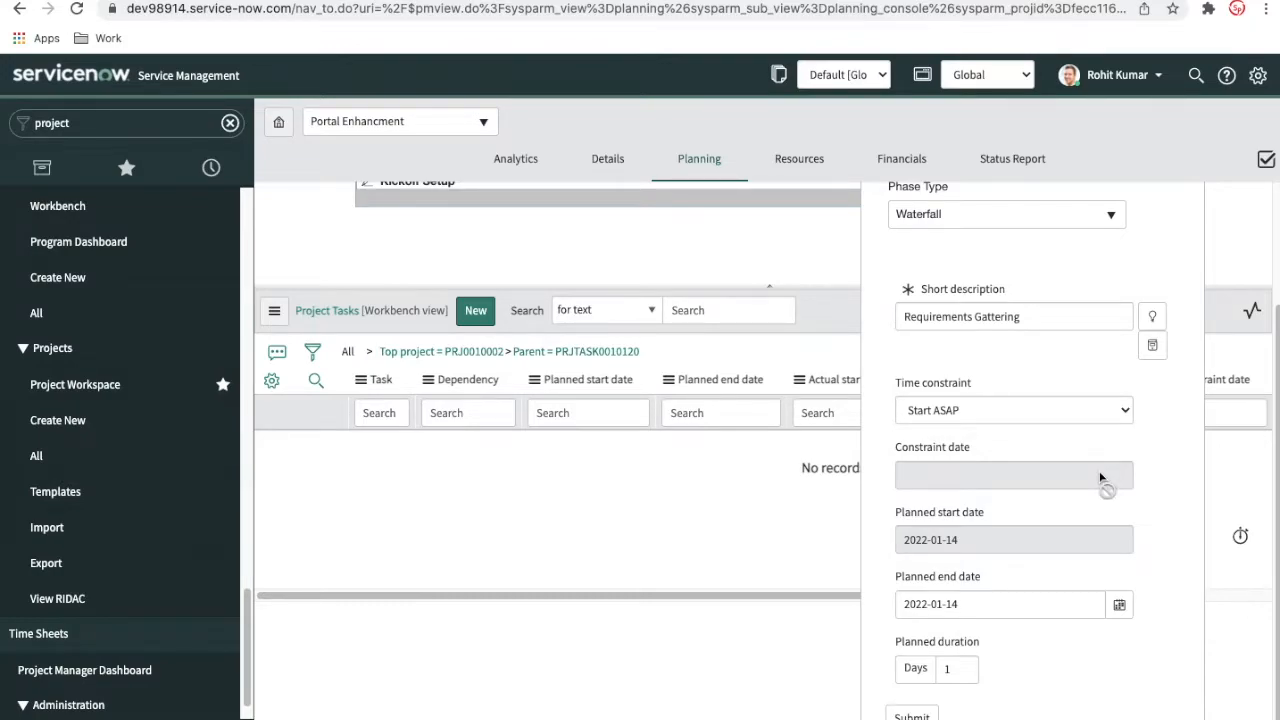
{"action": "left_click", "coordinate": [1004, 413]}
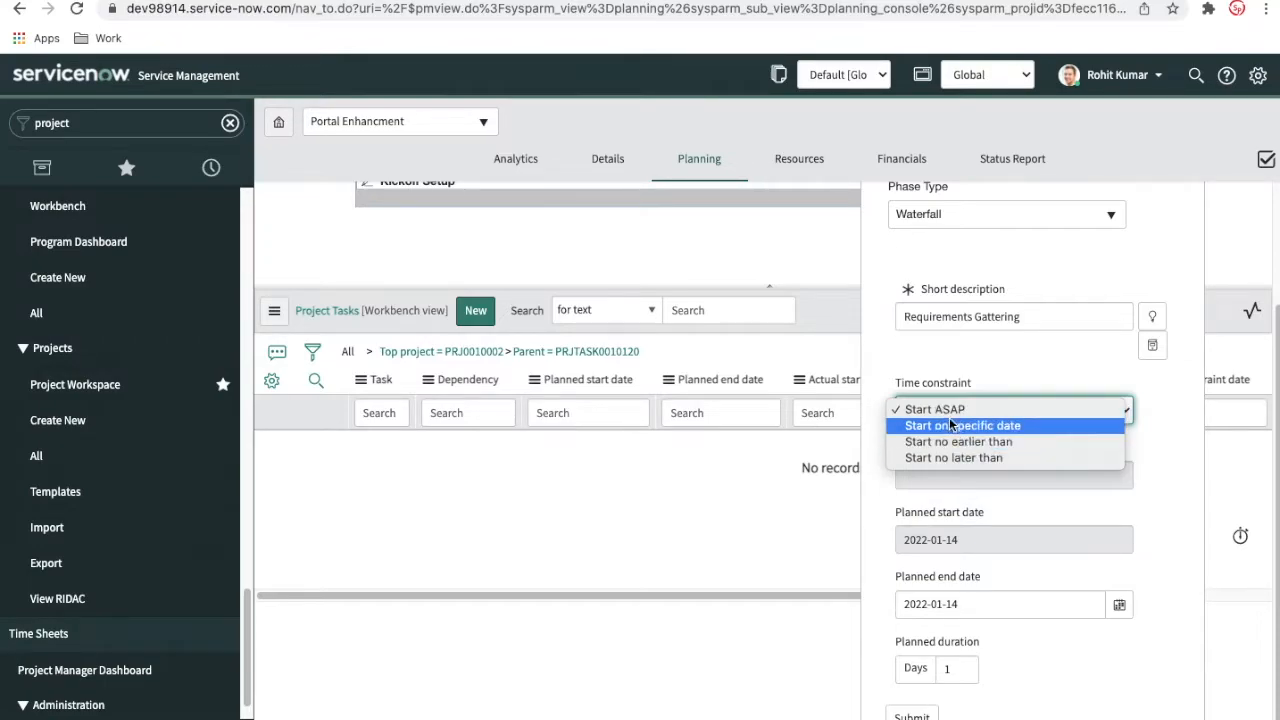
{"action": "left_click", "coordinate": [941, 544]}
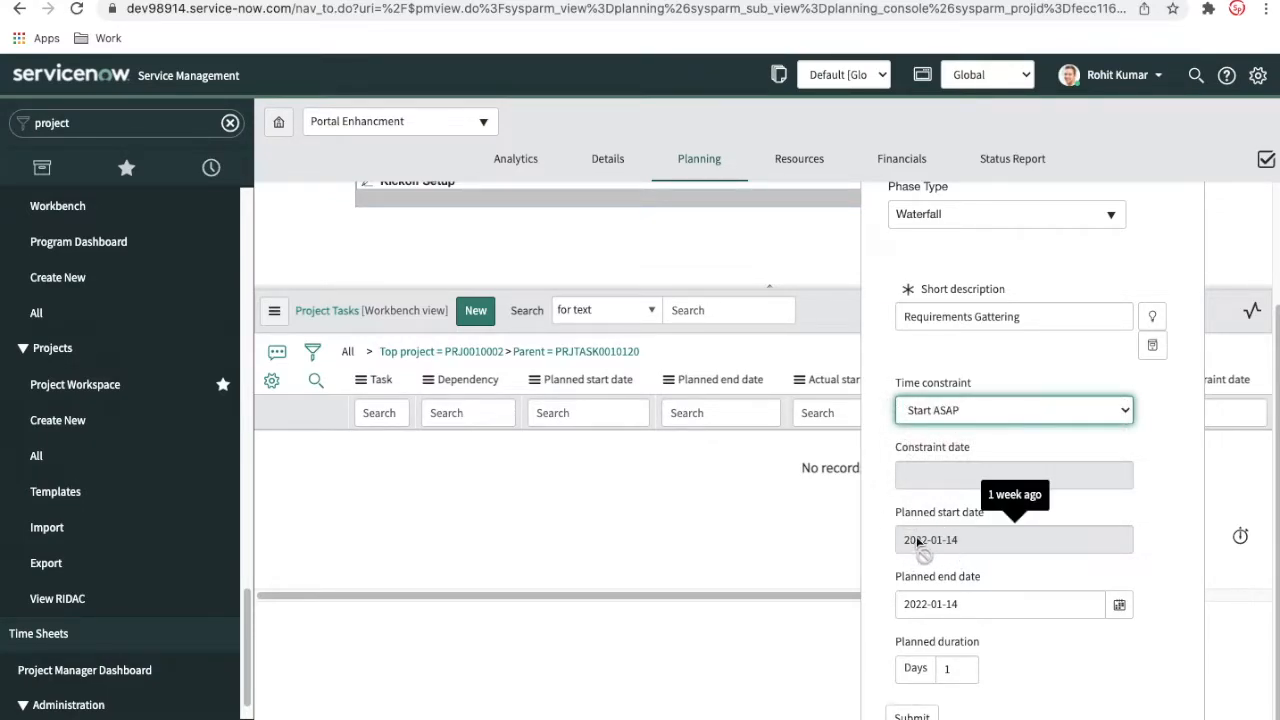
{"action": "left_click", "coordinate": [944, 410]}
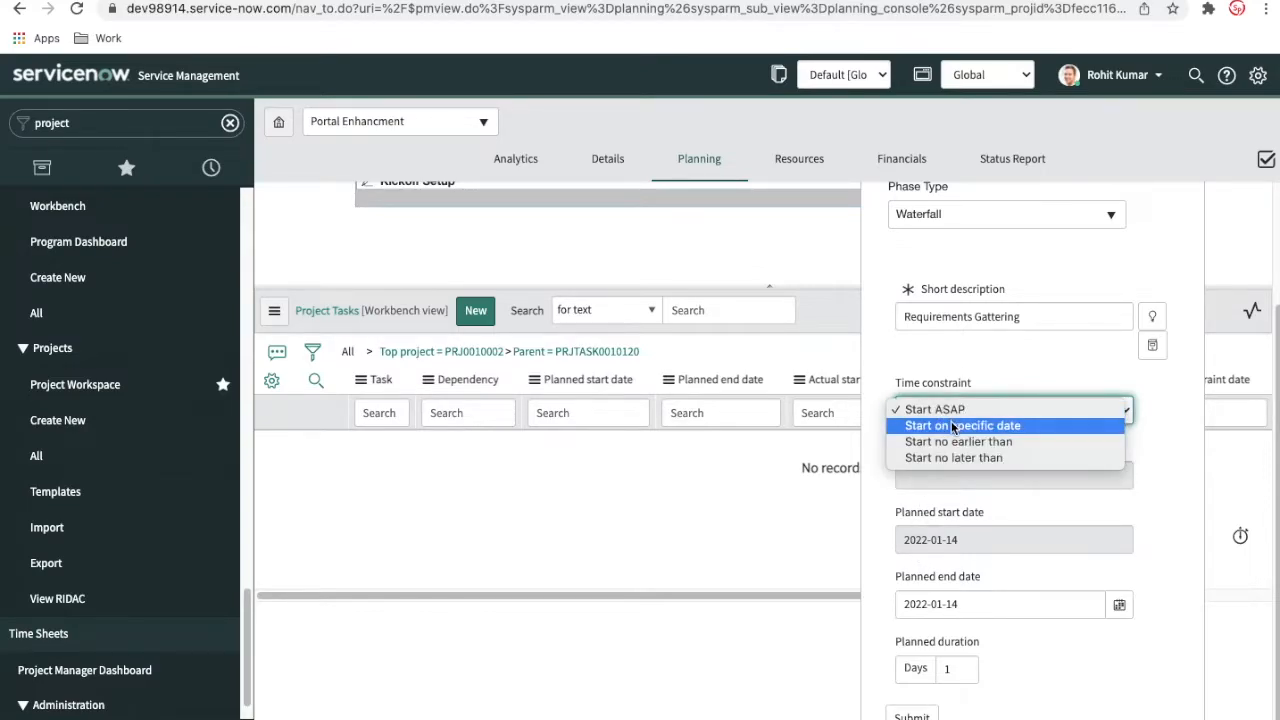
{"action": "left_click", "coordinate": [951, 423]}
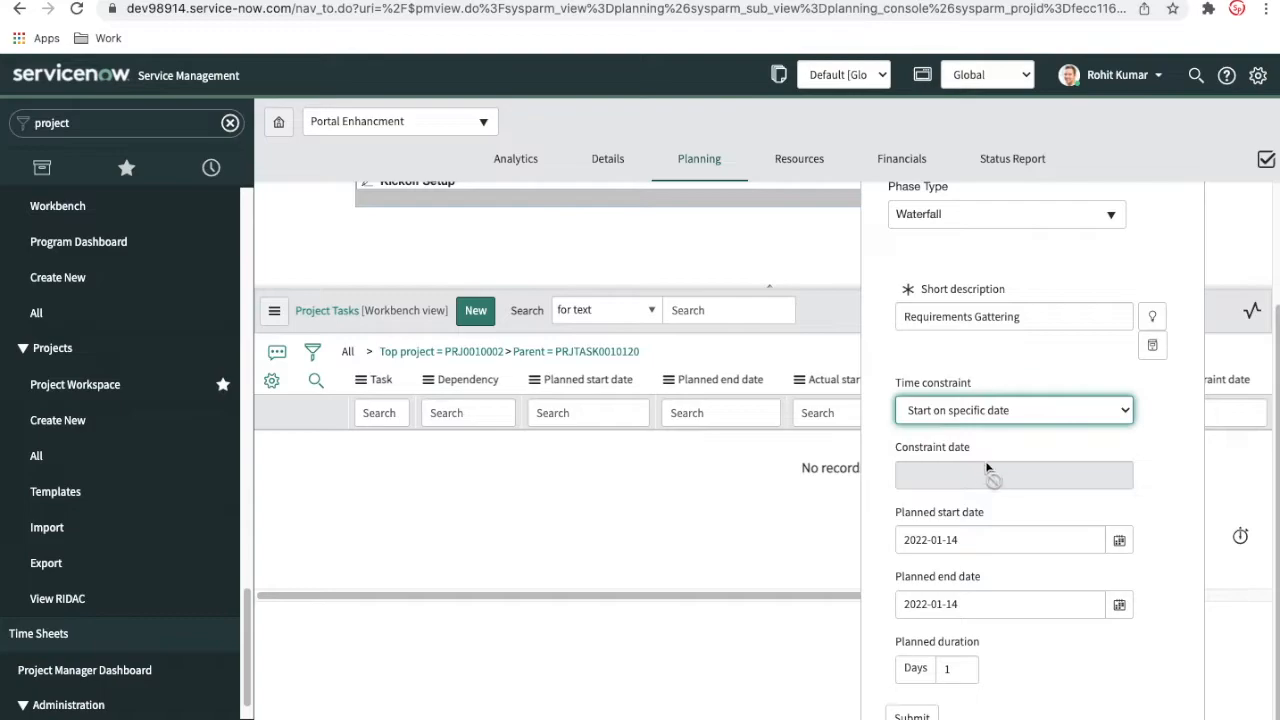
Step: Try the "Start no earlier than" and "Start no later than" time constraints, returning the phase to "Start on specific date"
{"action": "left_click", "coordinate": [991, 412]}
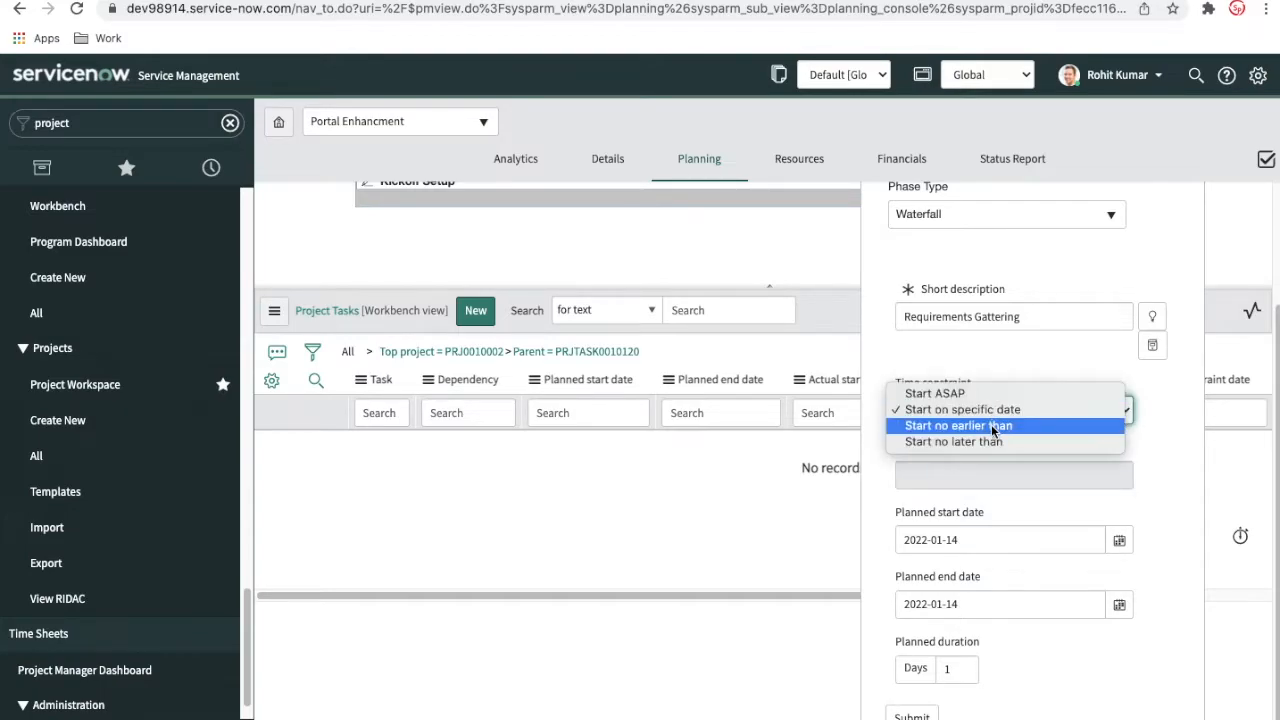
{"action": "left_click", "coordinate": [991, 425]}
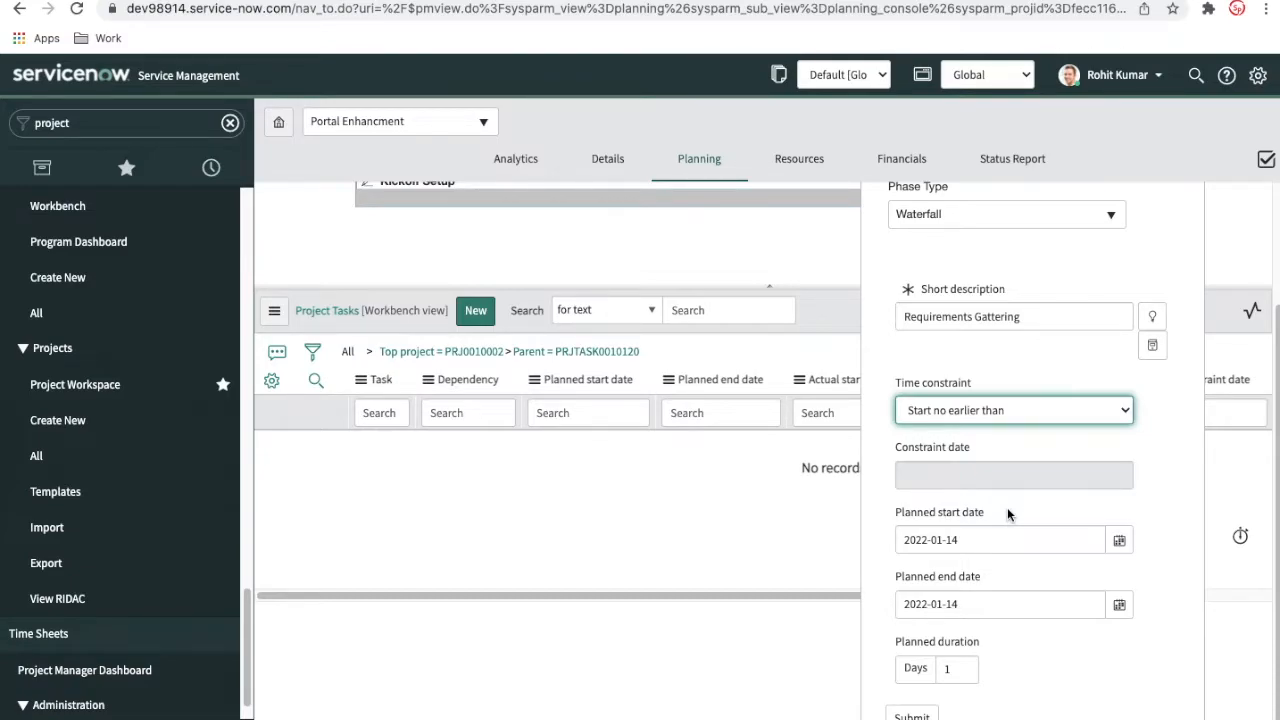
{"action": "left_click", "coordinate": [990, 412]}
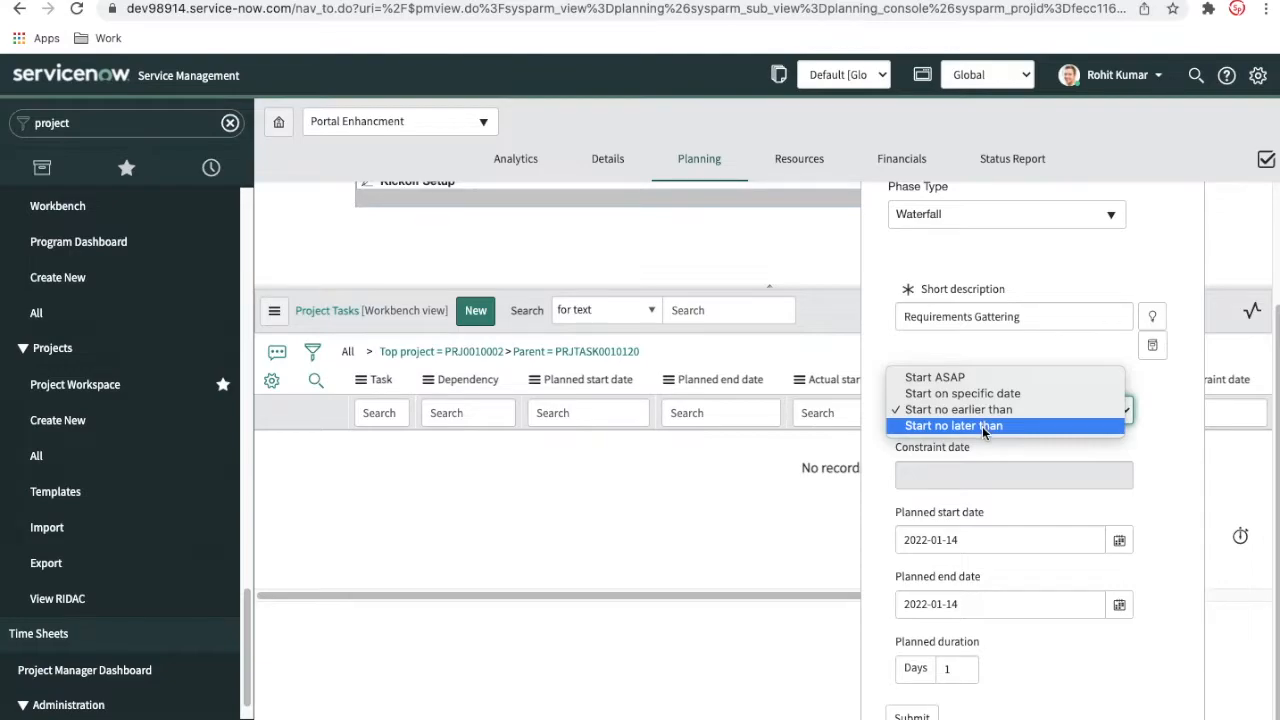
{"action": "left_click", "coordinate": [982, 427]}
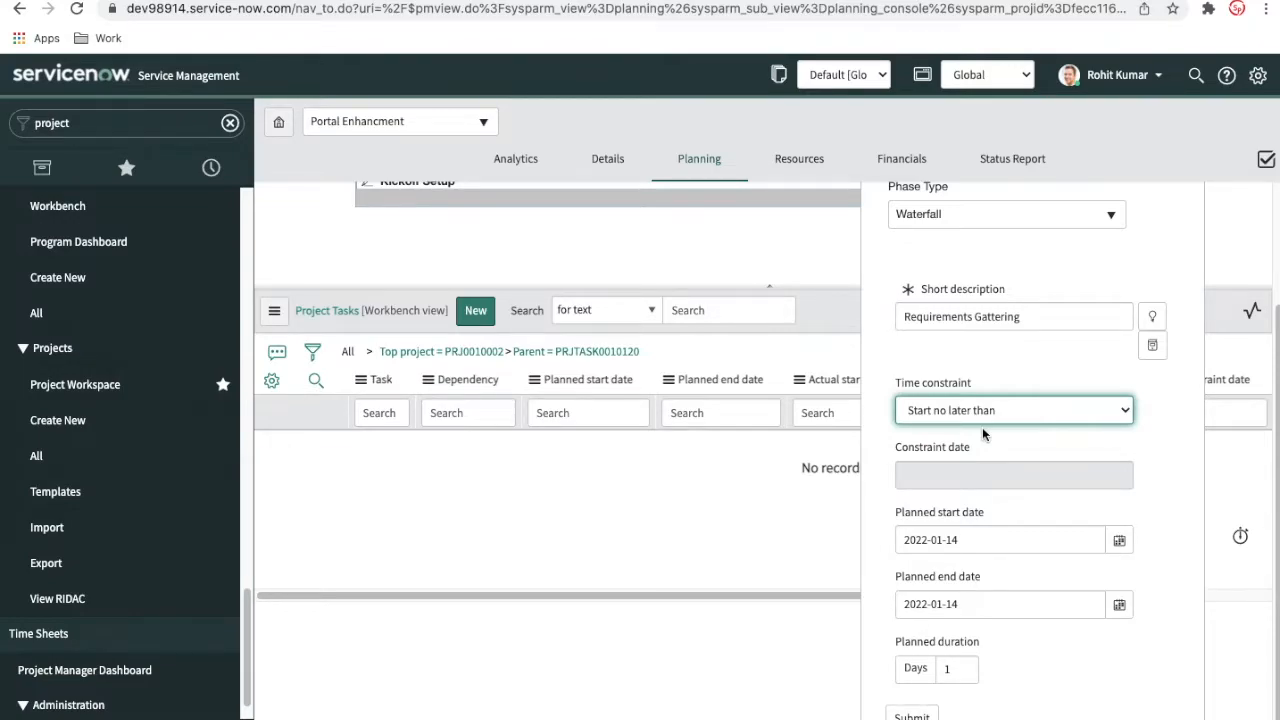
{"action": "left_click", "coordinate": [985, 417]}
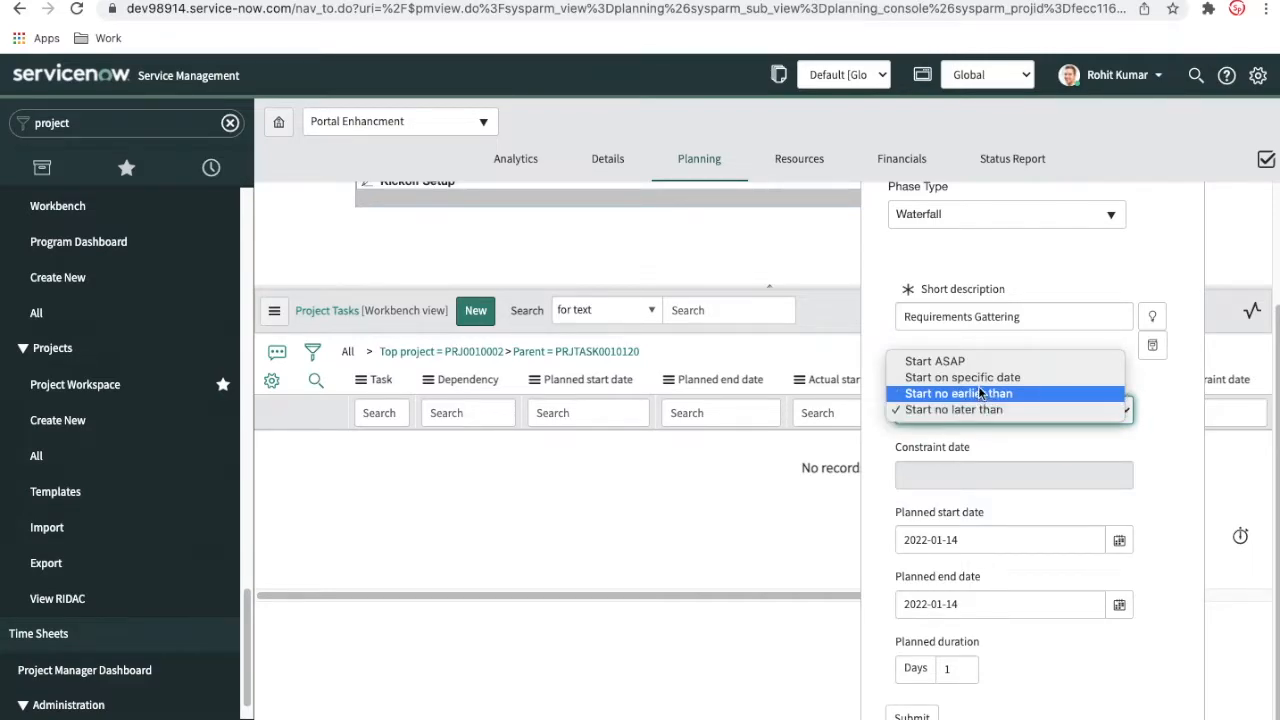
{"action": "left_click", "coordinate": [979, 384]}
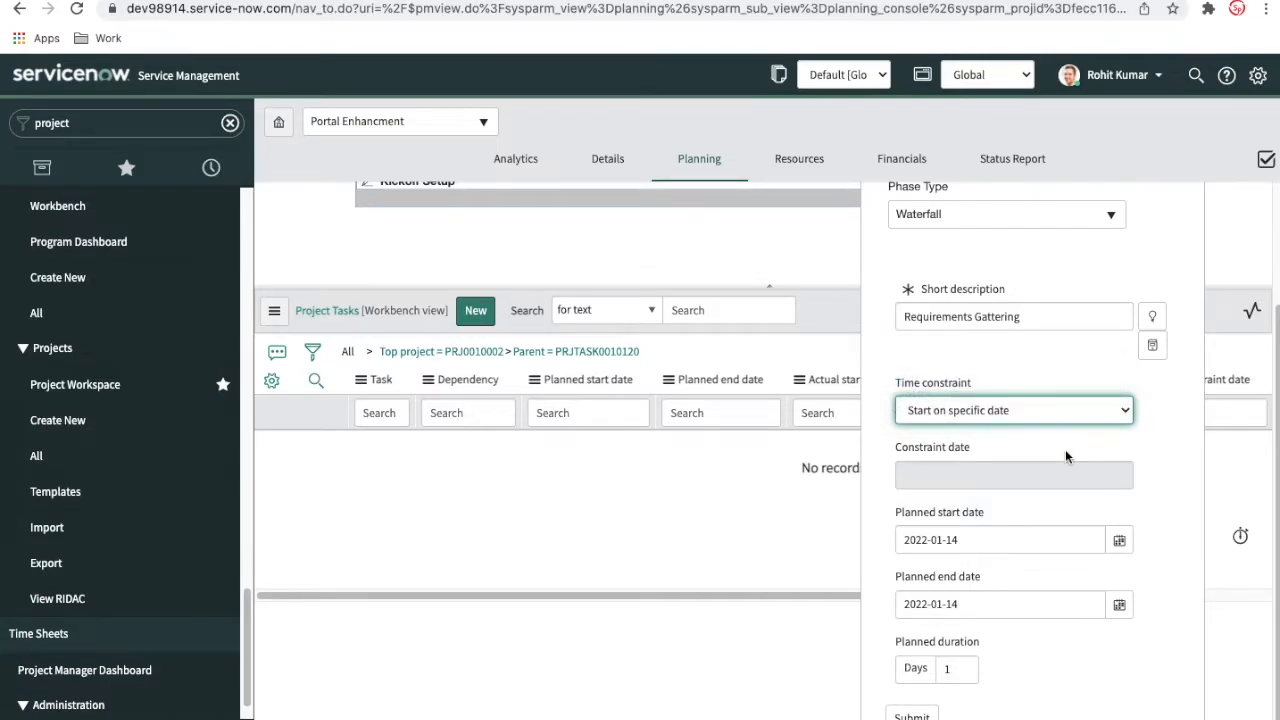
Step: Set the phase's planned start date to 2022-01-20 and submit the new phase
{"action": "left_click", "coordinate": [1119, 540]}
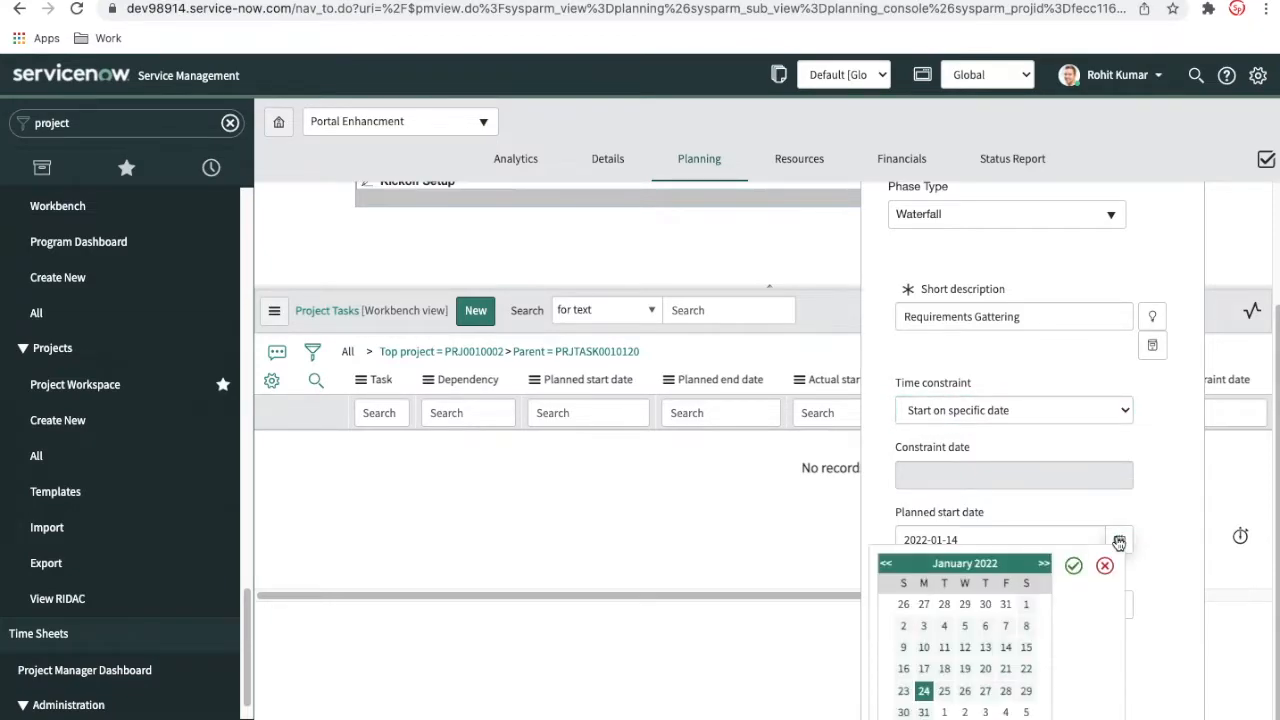
{"action": "left_click", "coordinate": [985, 670]}
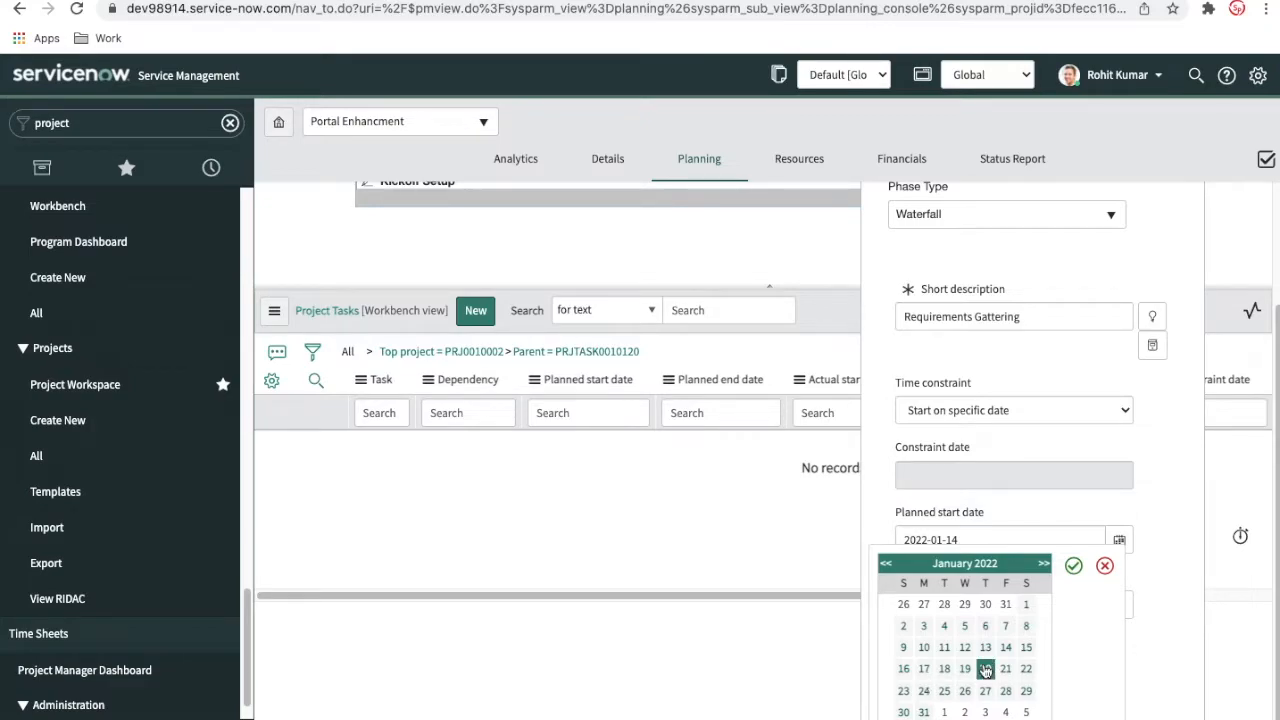
{"action": "left_click", "coordinate": [1073, 567]}
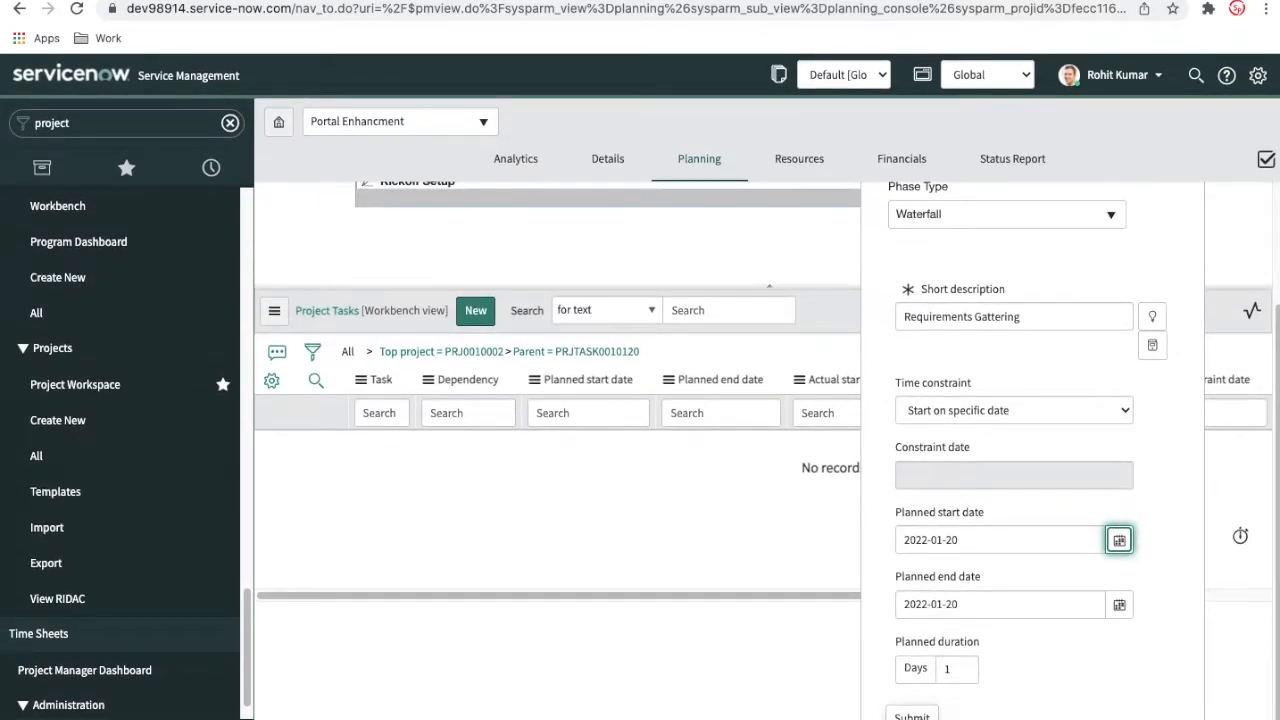
{"action": "left_click", "coordinate": [920, 717]}
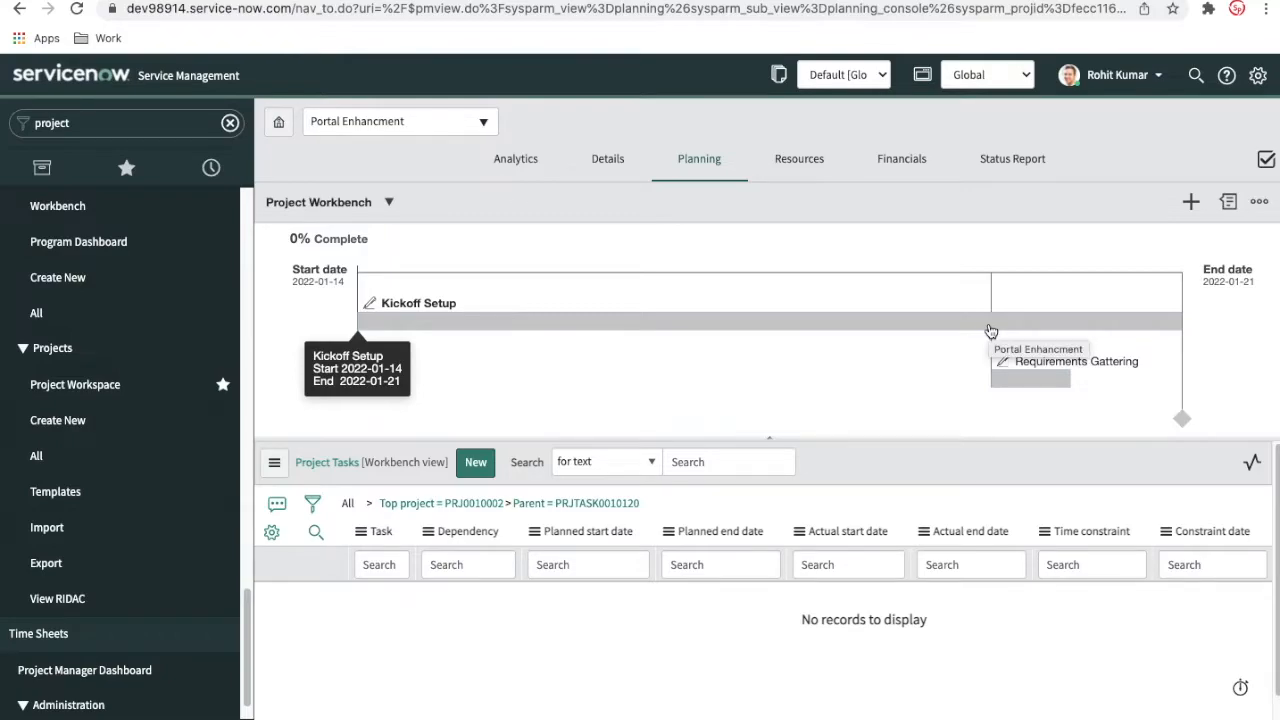
Step: Edit the Requirements Gattering phase, set its planned end date to 2022-01-31, and save the update
{"action": "left_click", "coordinate": [1024, 386]}
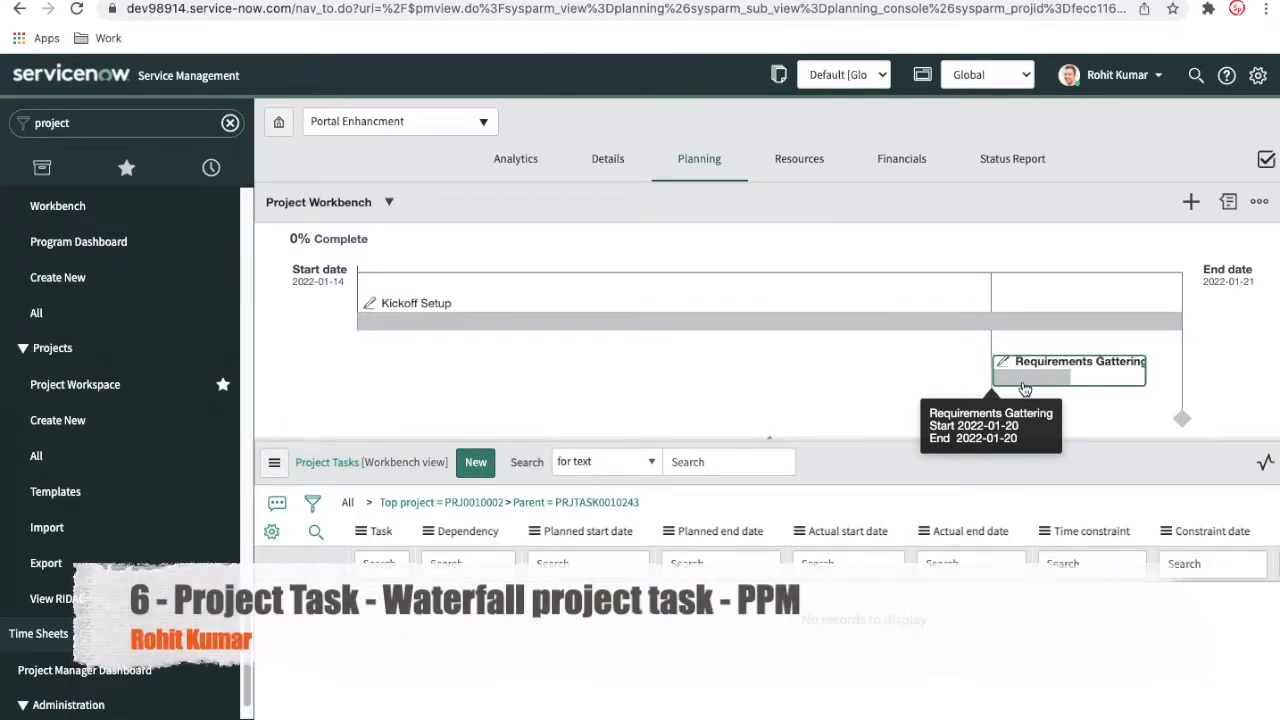
{"action": "left_click", "coordinate": [1003, 364]}
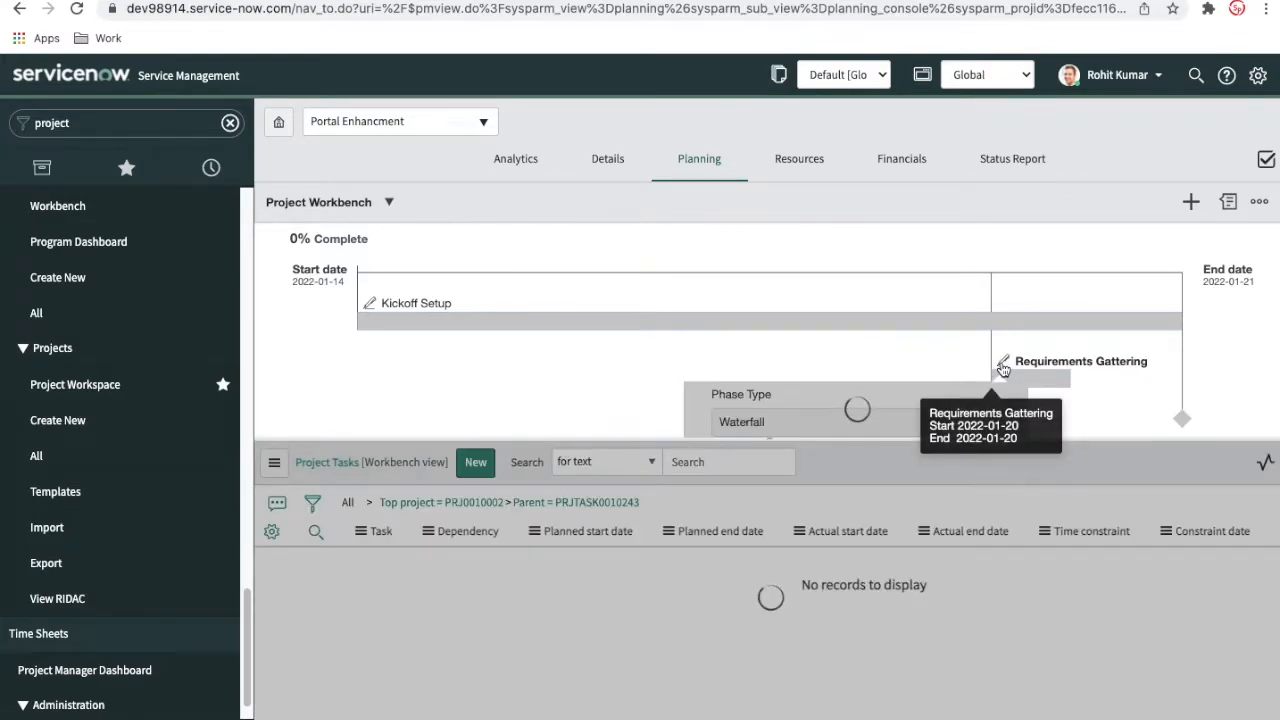
{"action": "scroll", "coordinate": [868, 663], "scroll_direction": "down", "scroll_amount": 2}
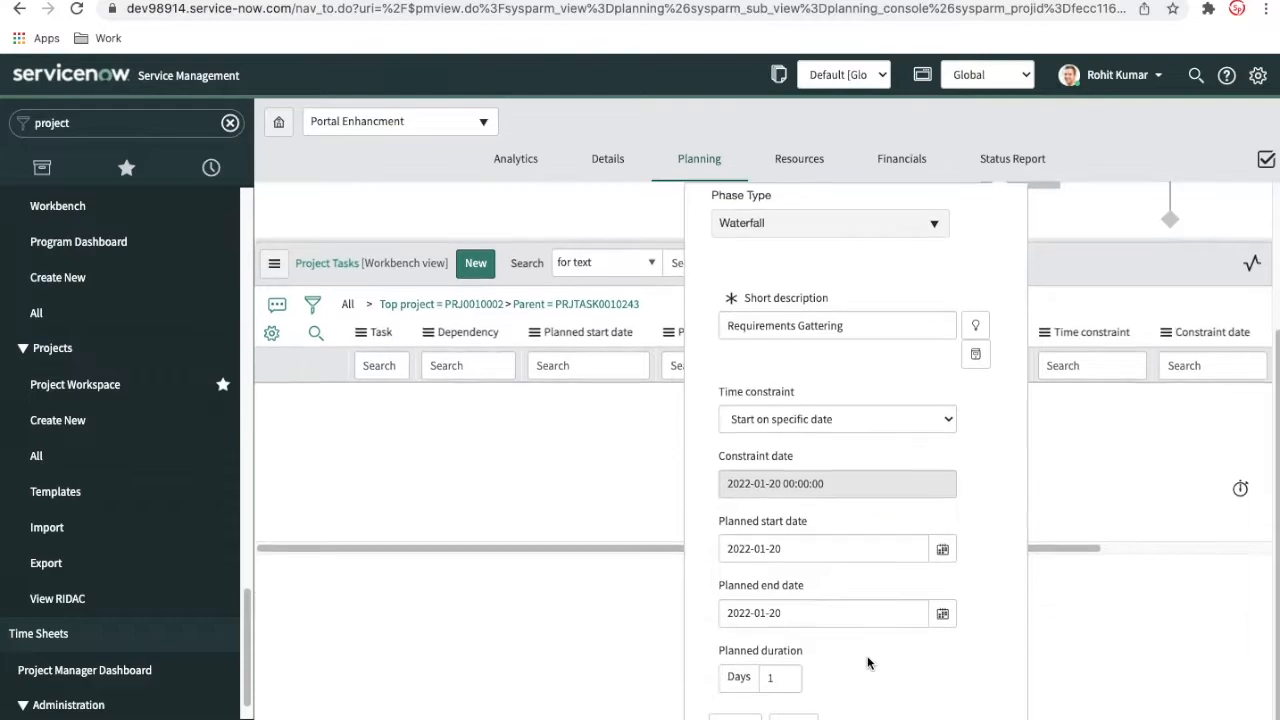
{"action": "left_click", "coordinate": [941, 606]}
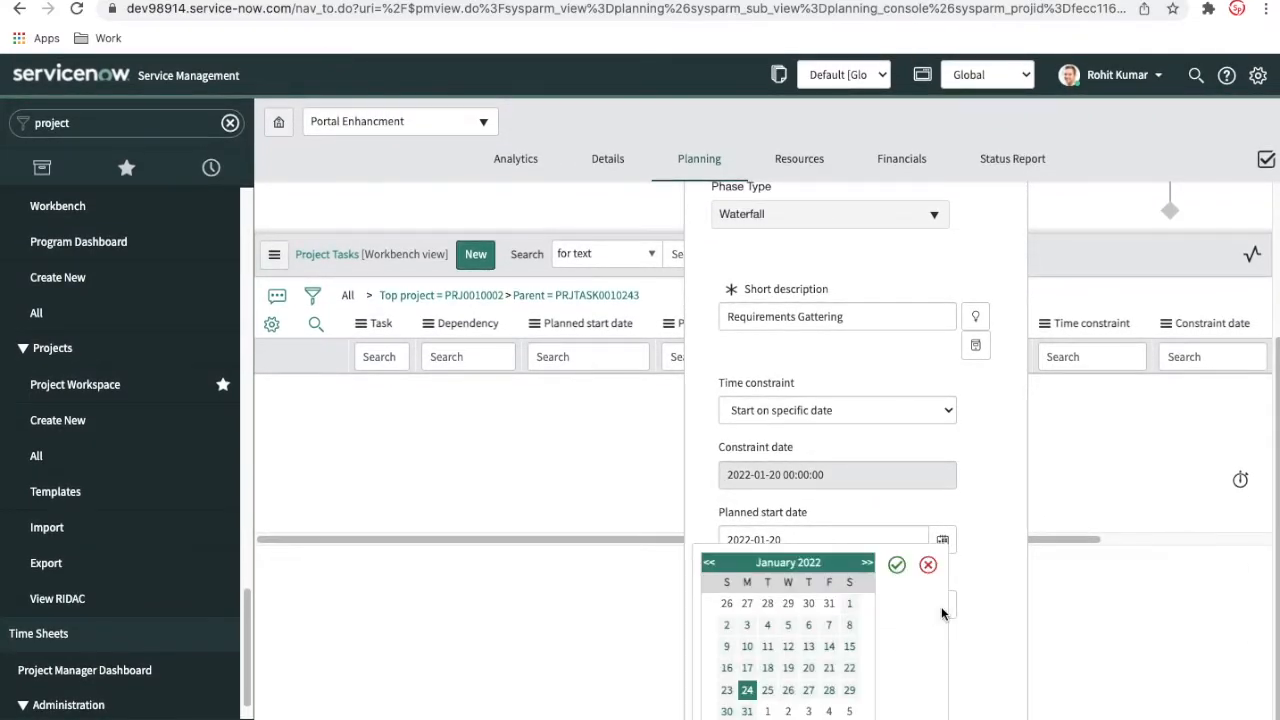
{"action": "left_click", "coordinate": [747, 711]}
{"action": "left_click", "coordinate": [896, 566]}
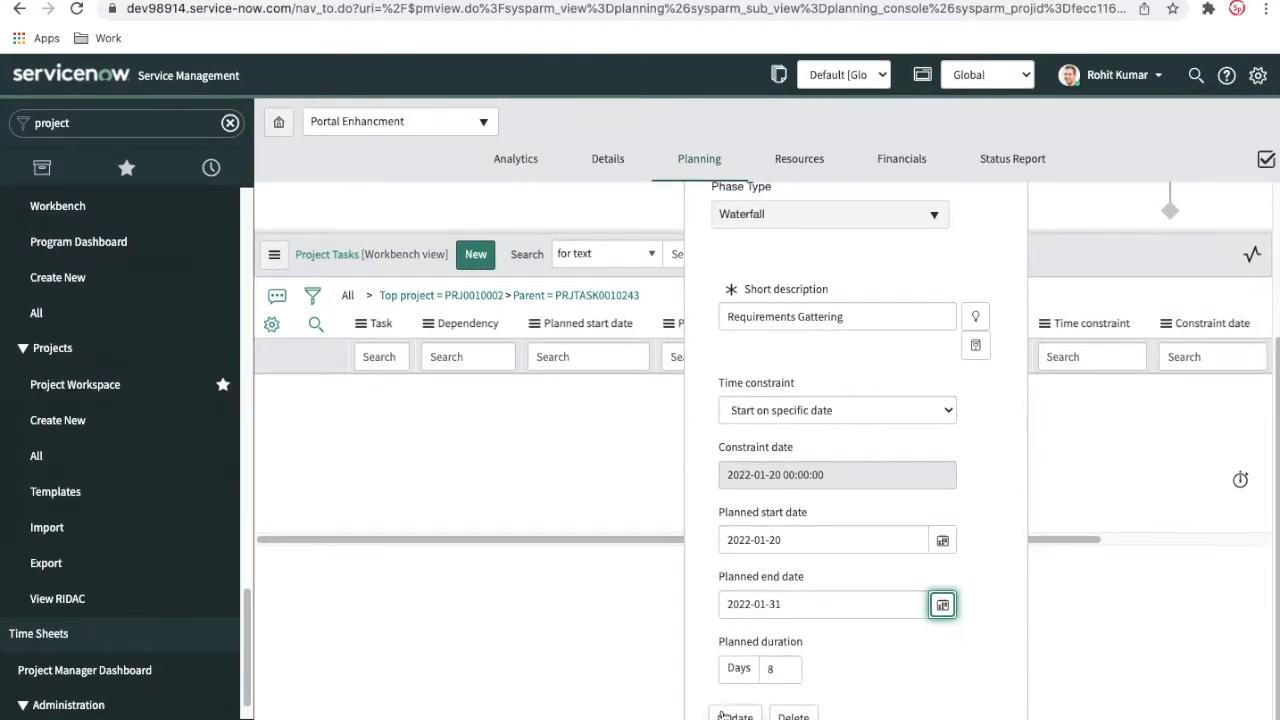
{"action": "left_click", "coordinate": [730, 715]}
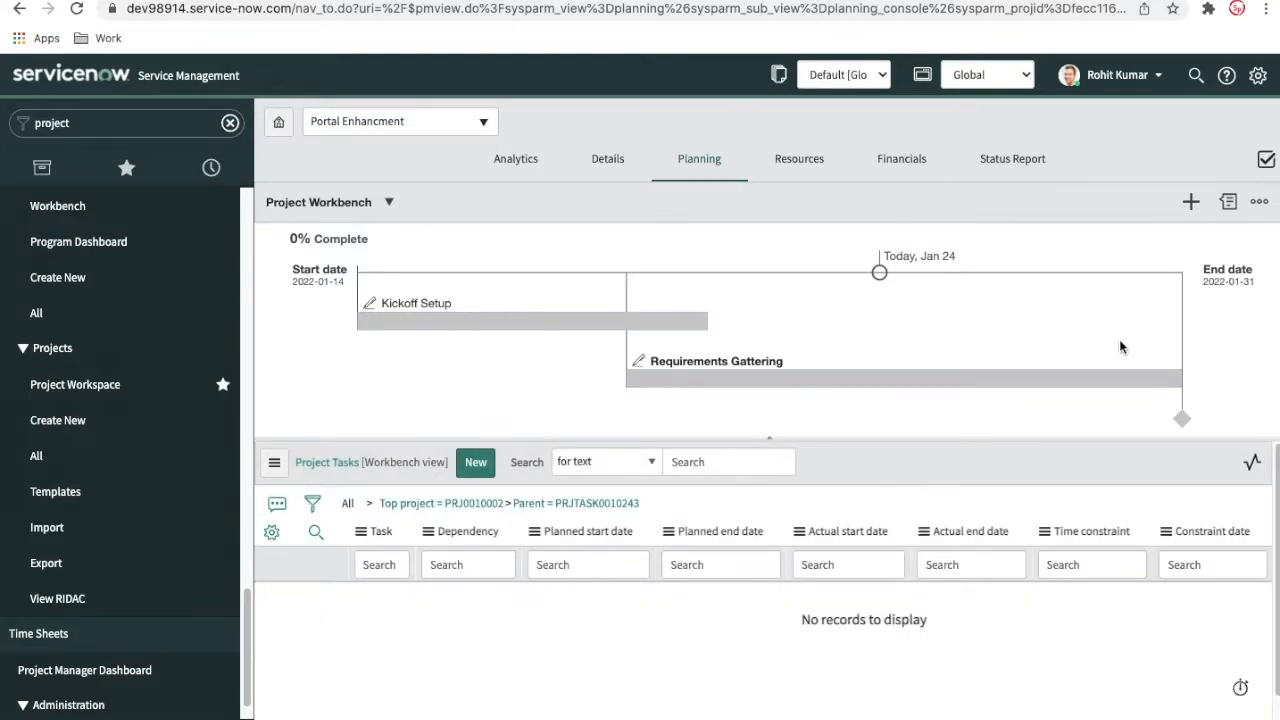
Step: Choose Milestone as the type for a new timeline entry and check the Requirements Gattering phase's dates on the timeline
{"action": "mouse_move", "coordinate": [1165, 379]}
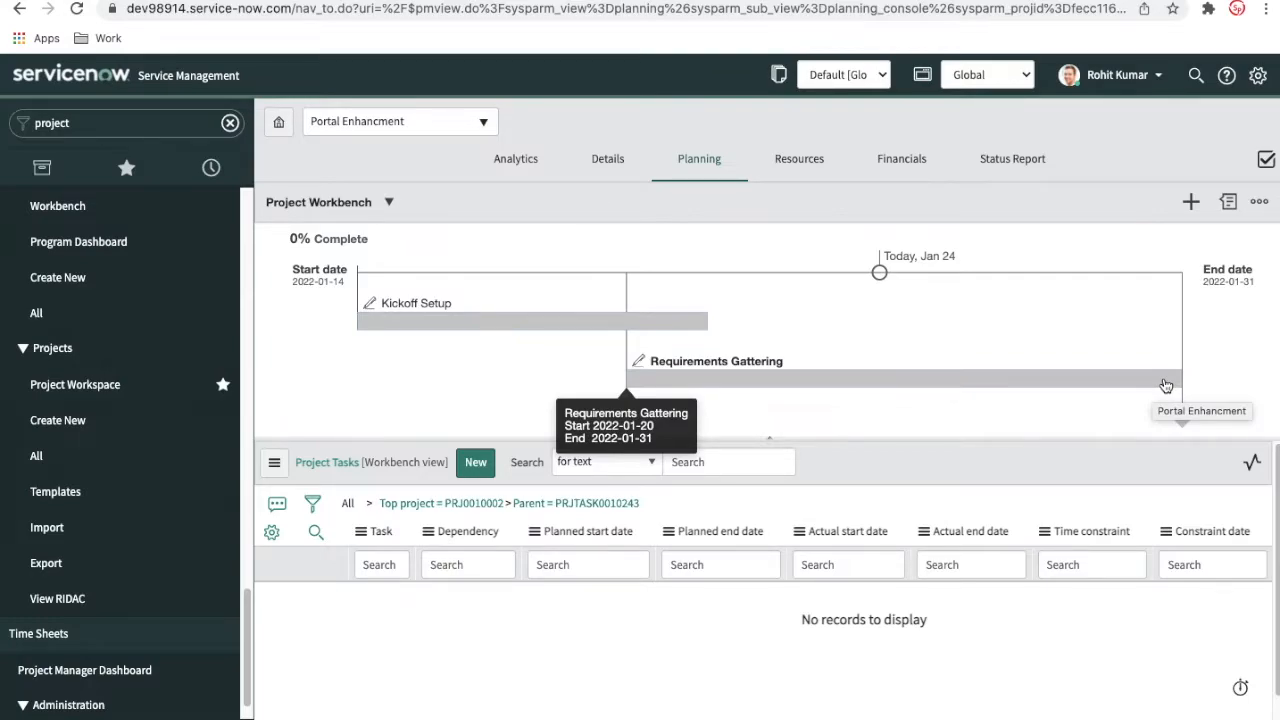
{"action": "left_click", "coordinate": [1190, 202]}
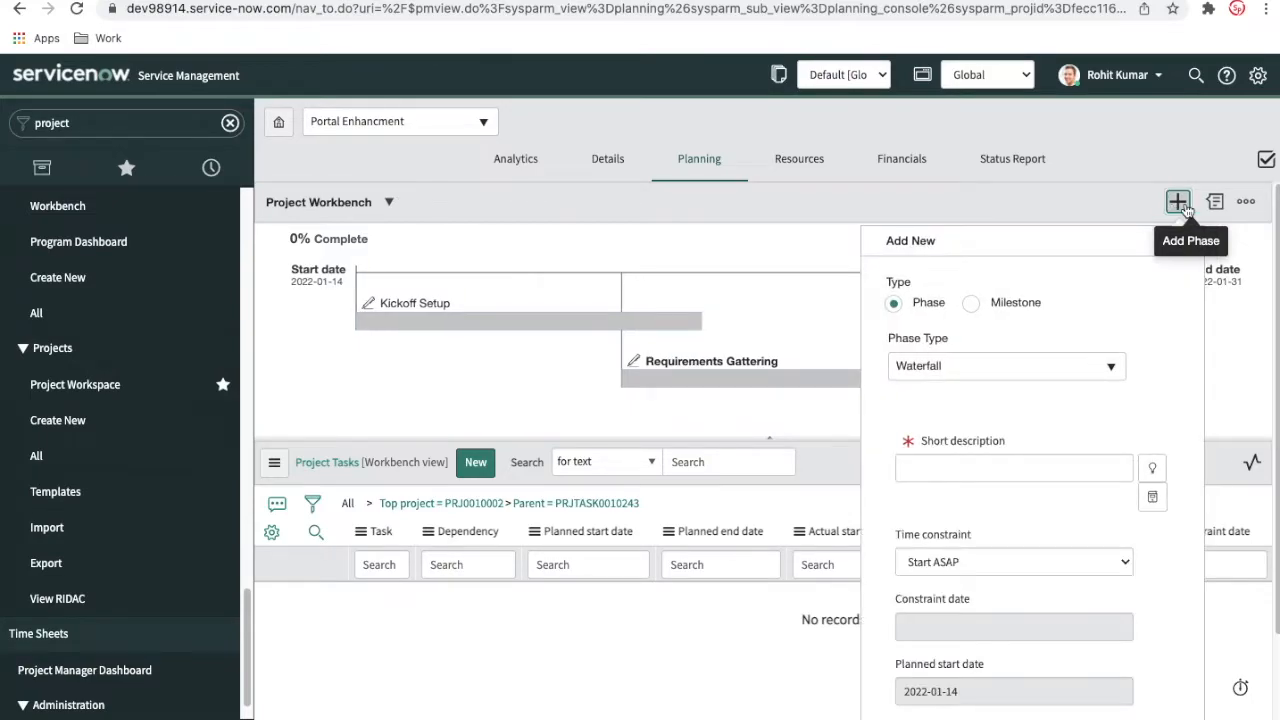
{"action": "left_click", "coordinate": [970, 308]}
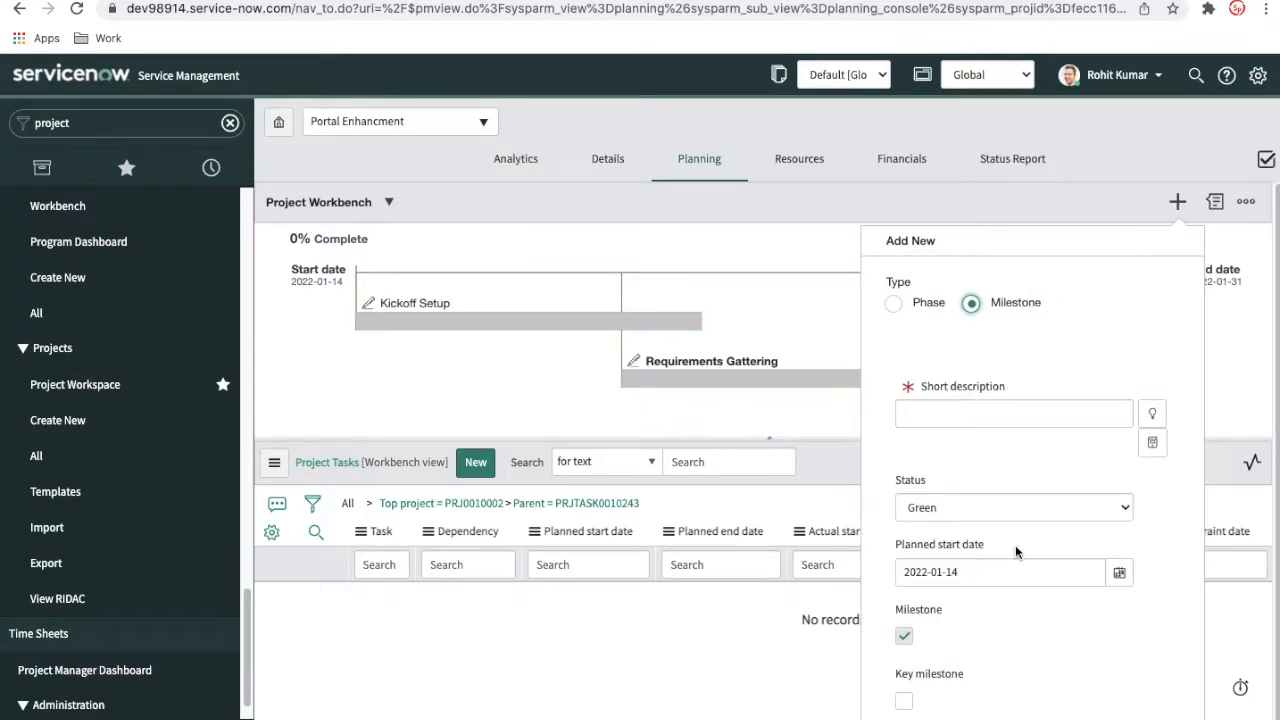
{"action": "scroll", "coordinate": [1016, 551], "scroll_direction": "down", "scroll_amount": 1}
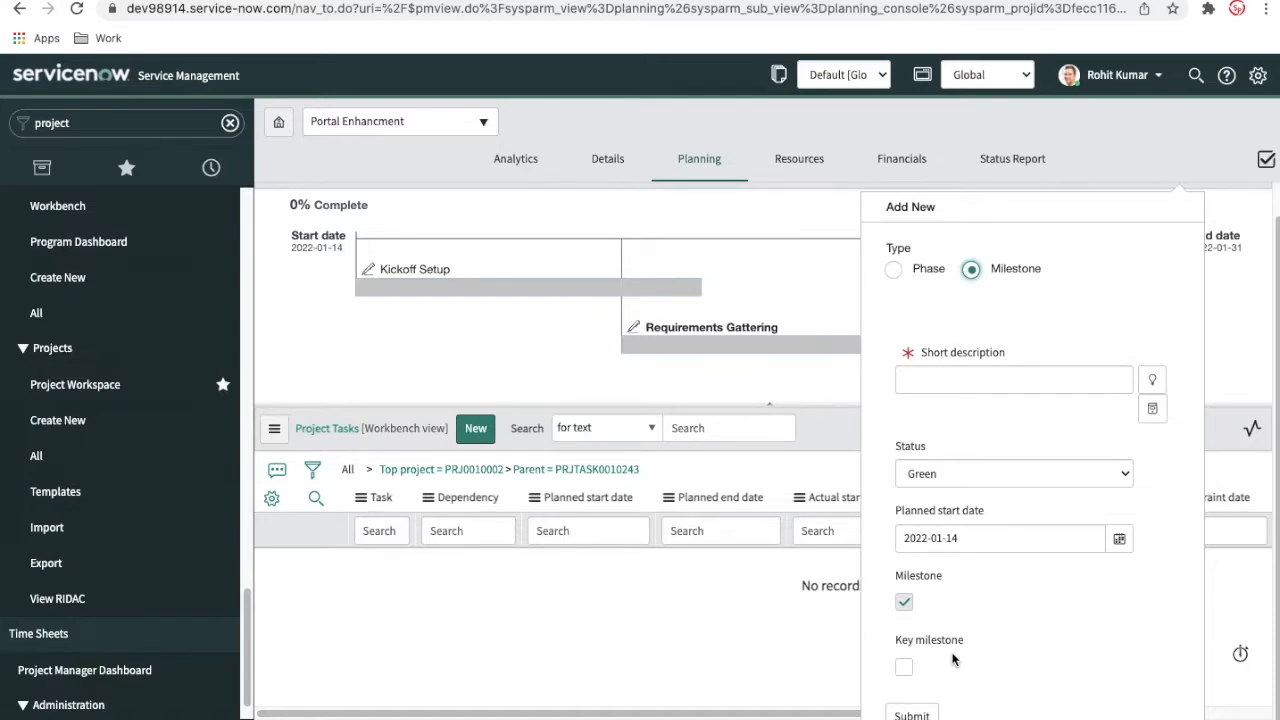
{"action": "left_click", "coordinate": [1254, 340]}
{"action": "mouse_move", "coordinate": [1180, 384]}
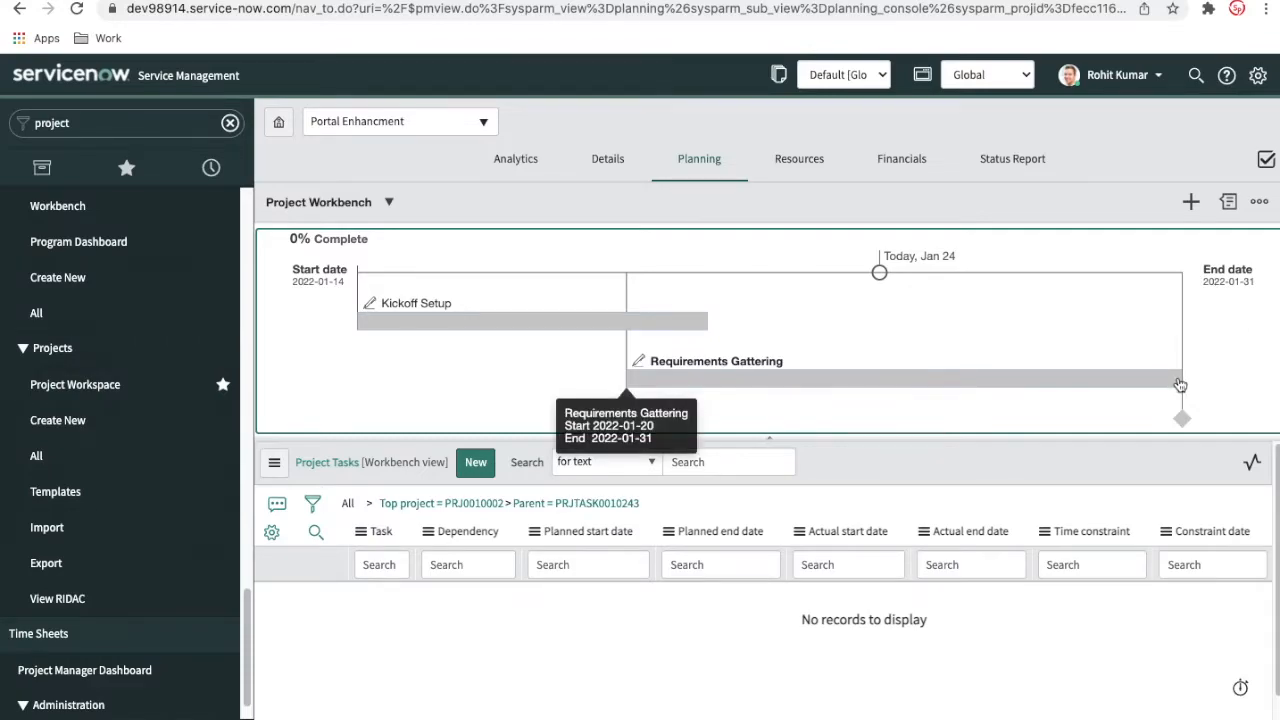
Step: Start a new milestone with the short description "Requirement Gattering Complete", keeping the Green status
{"action": "left_click", "coordinate": [1189, 201]}
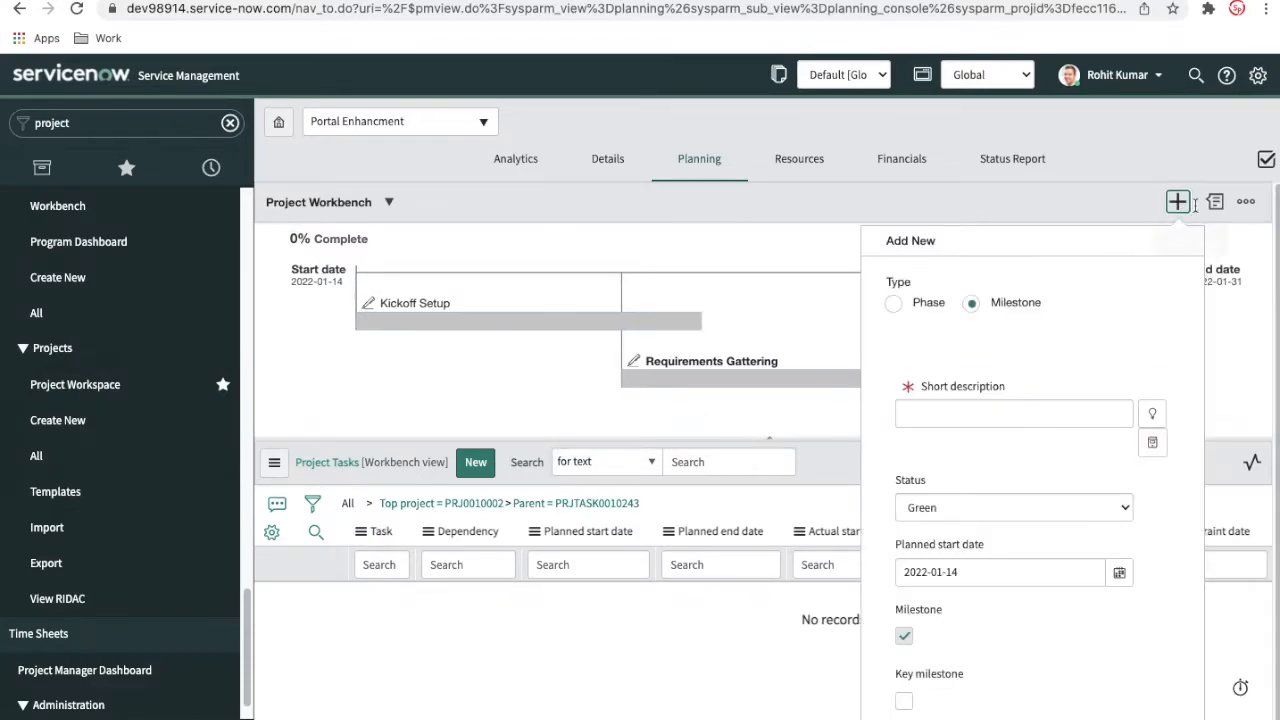
{"action": "right_click", "coordinate": [1025, 413]}
{"action": "left_click", "coordinate": [995, 413]}
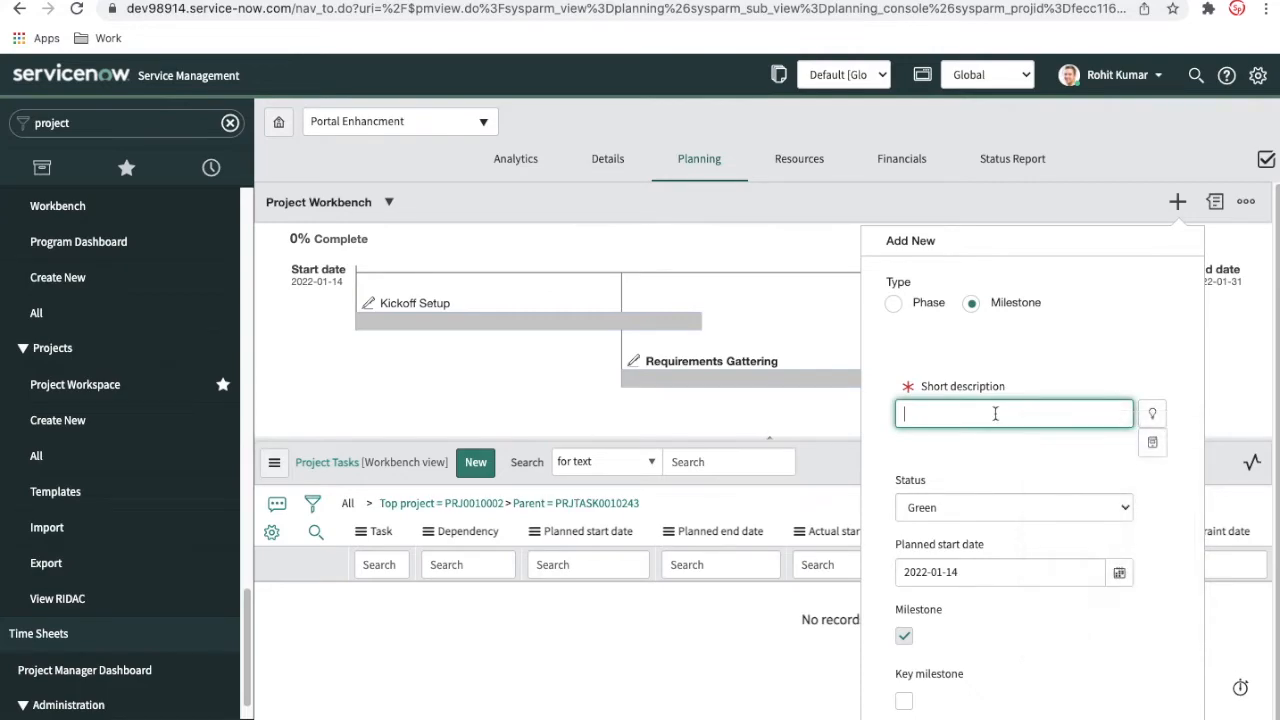
{"action": "type", "text": "Requirement "}
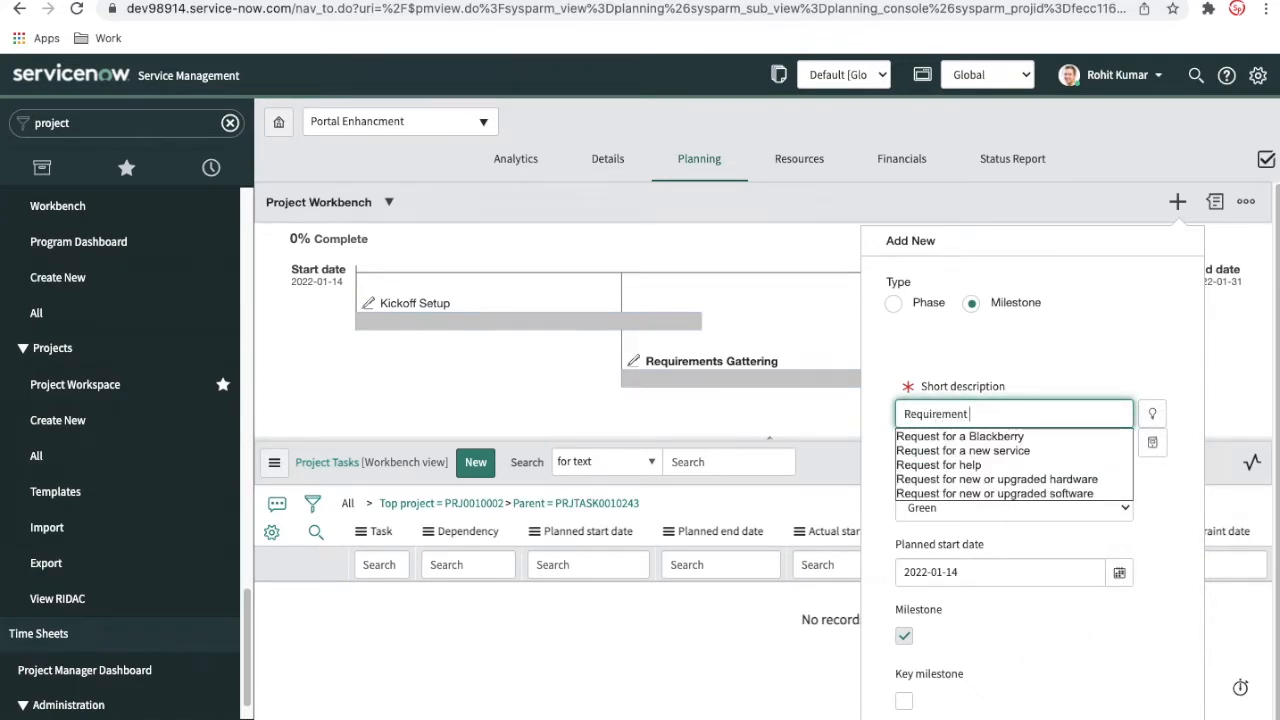
{"action": "type", "text": "G"}
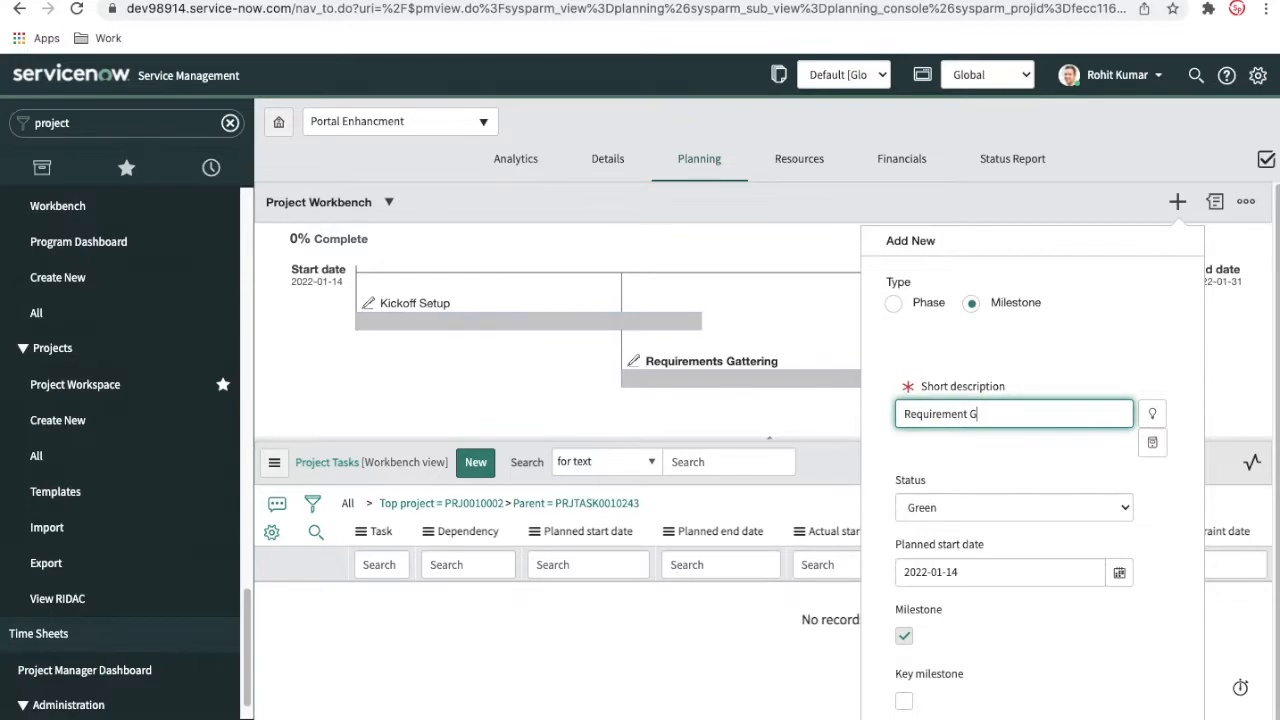
{"action": "type", "text": "attering Complete"}
{"action": "left_click", "coordinate": [1029, 479]}
Step: Set the milestone's planned start date to 2022-01-31 and submit the milestone
{"action": "scroll", "coordinate": [1029, 479], "scroll_direction": "down", "scroll_amount": 1}
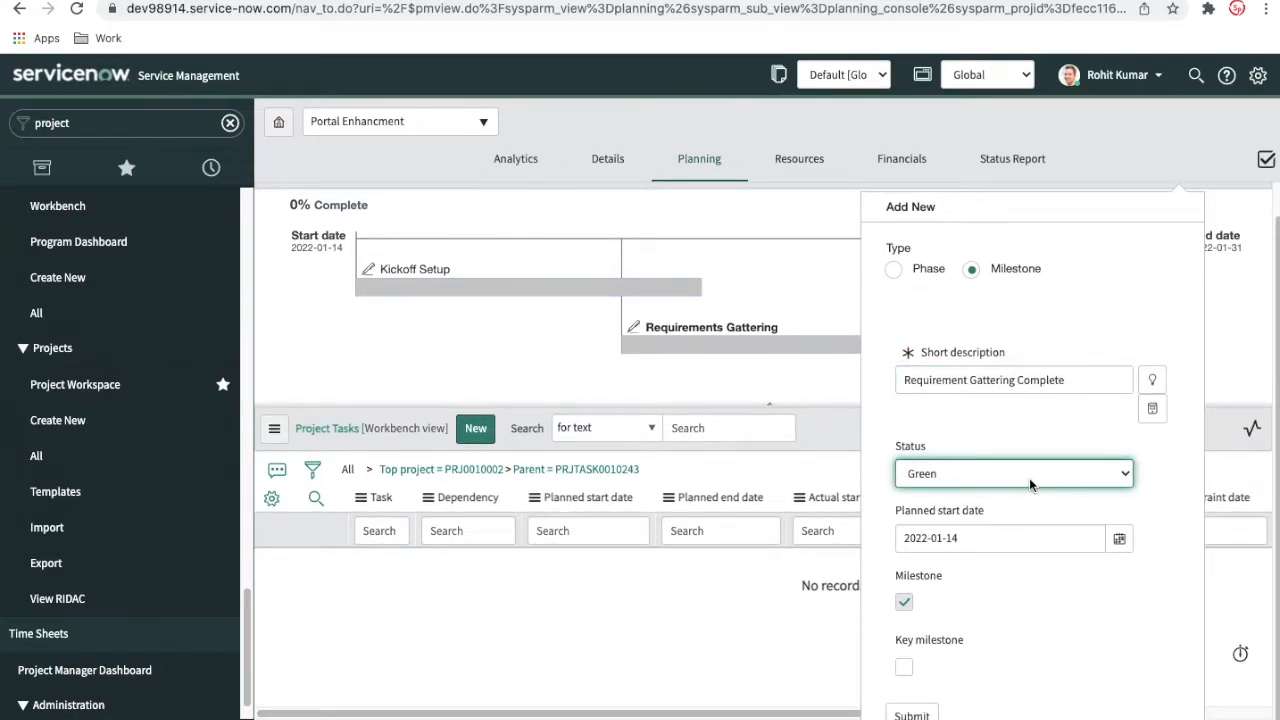
{"action": "left_click", "coordinate": [1119, 539]}
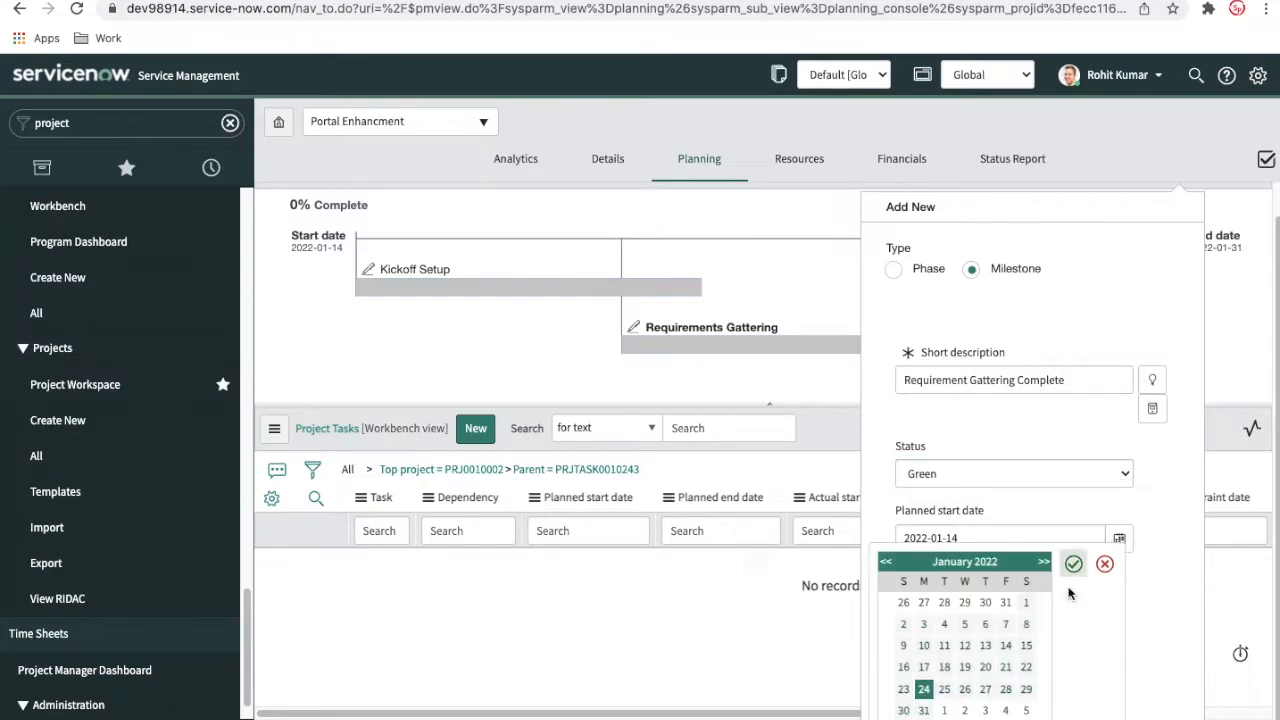
{"action": "left_click", "coordinate": [923, 710]}
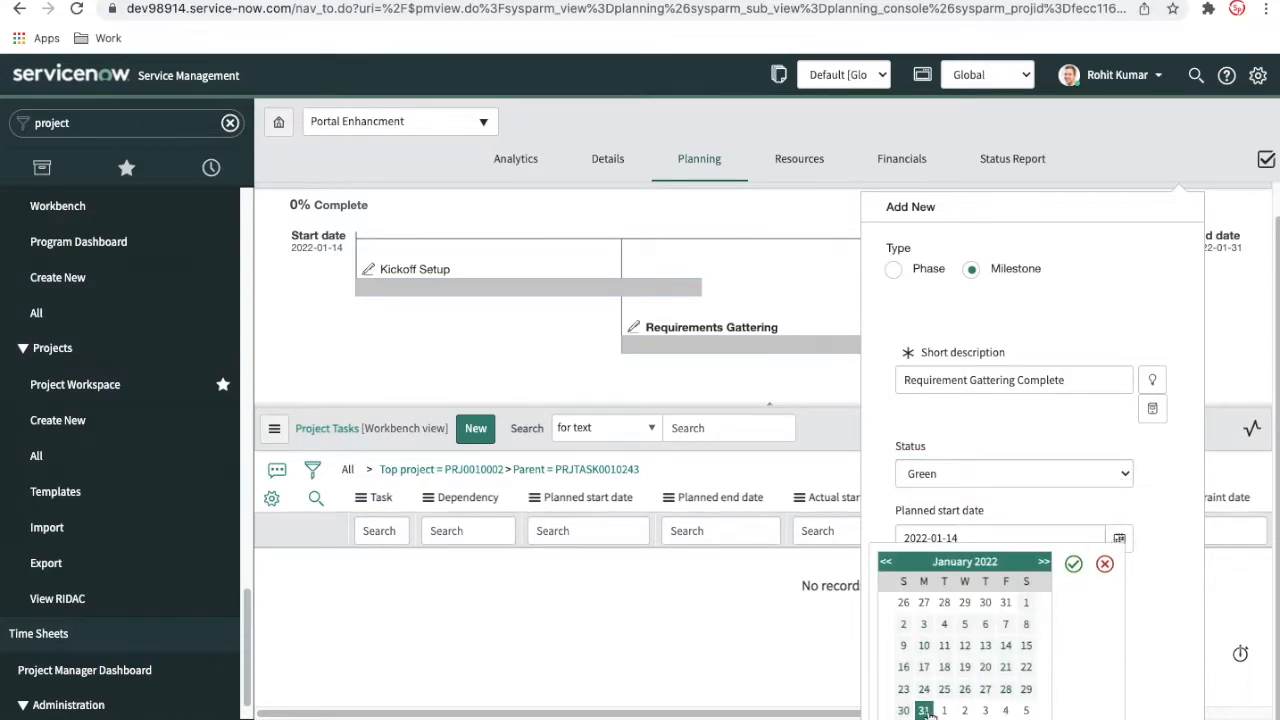
{"action": "left_click", "coordinate": [1073, 566]}
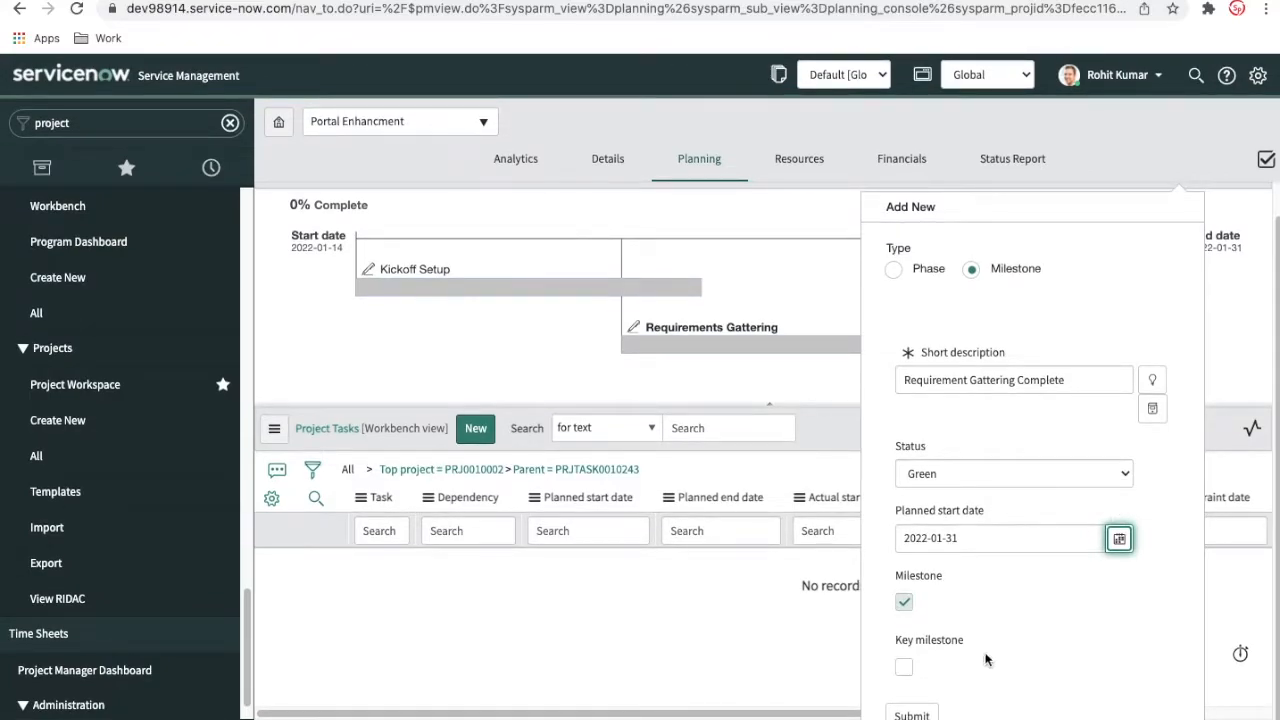
{"action": "left_click", "coordinate": [912, 715]}
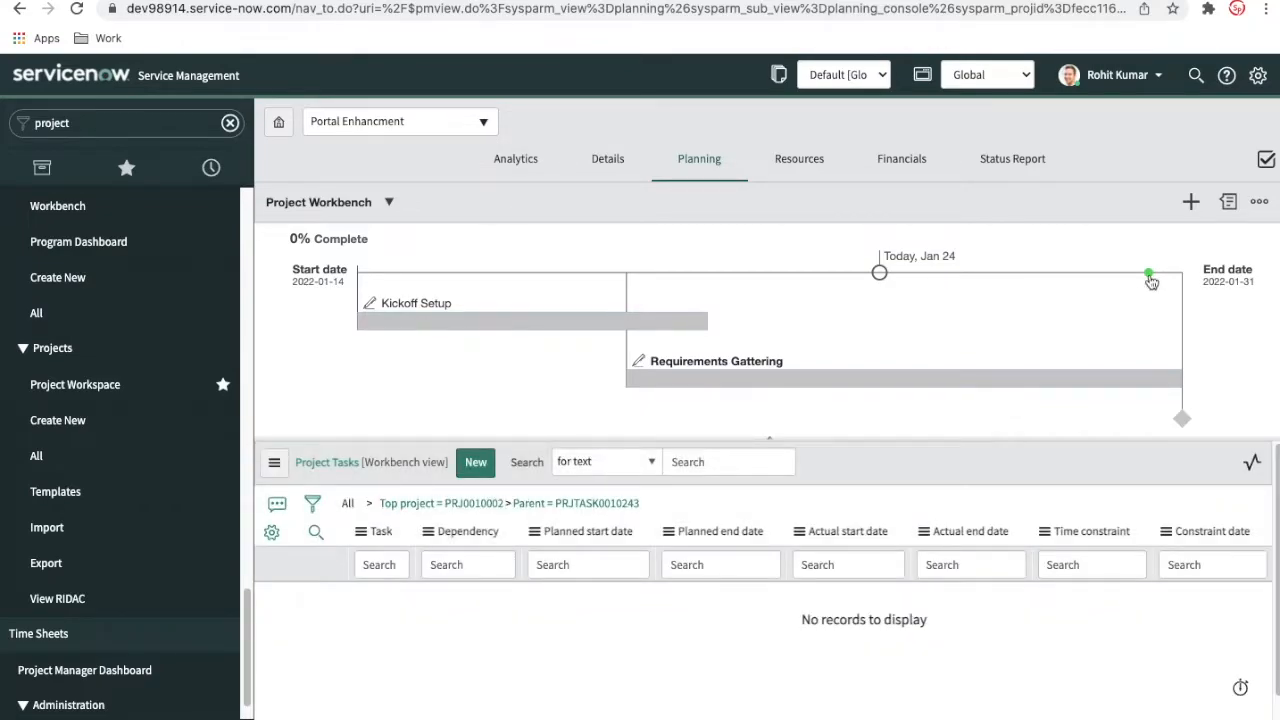
Step: Start a new phase on the project timeline and set its phase type to Agile
{"action": "mouse_move", "coordinate": [1150, 280]}
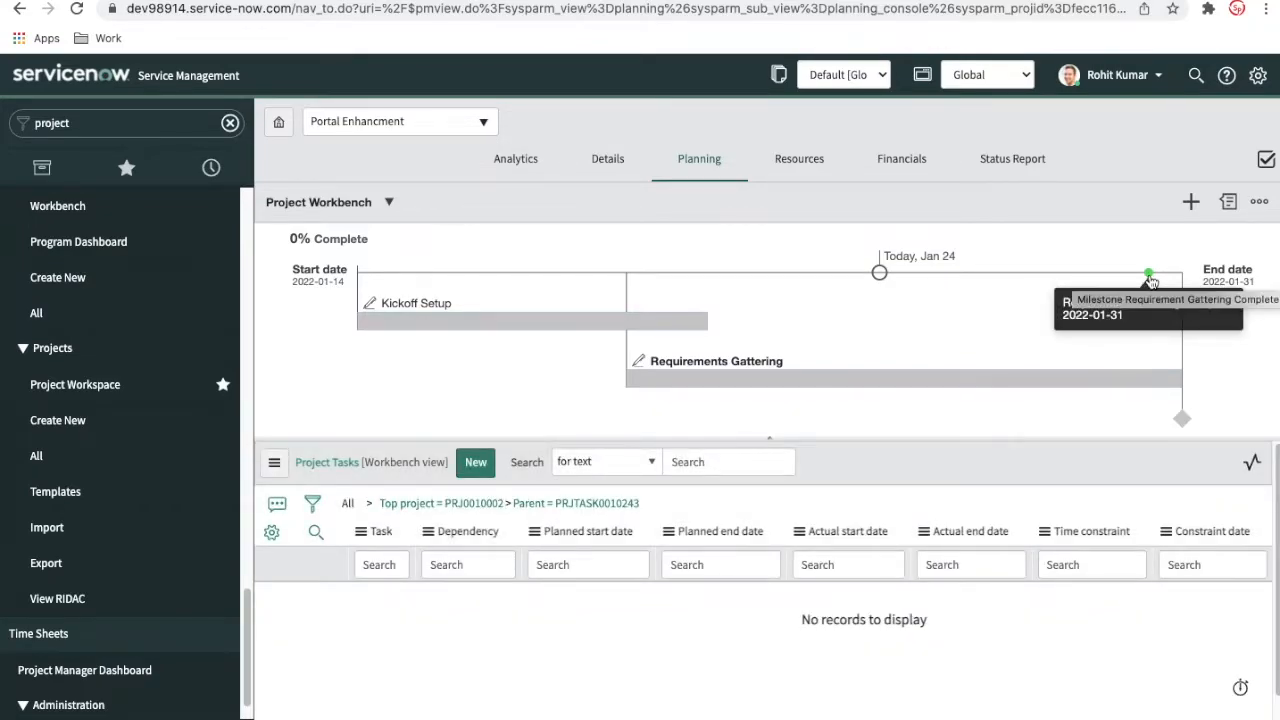
{"action": "left_click", "coordinate": [1193, 202]}
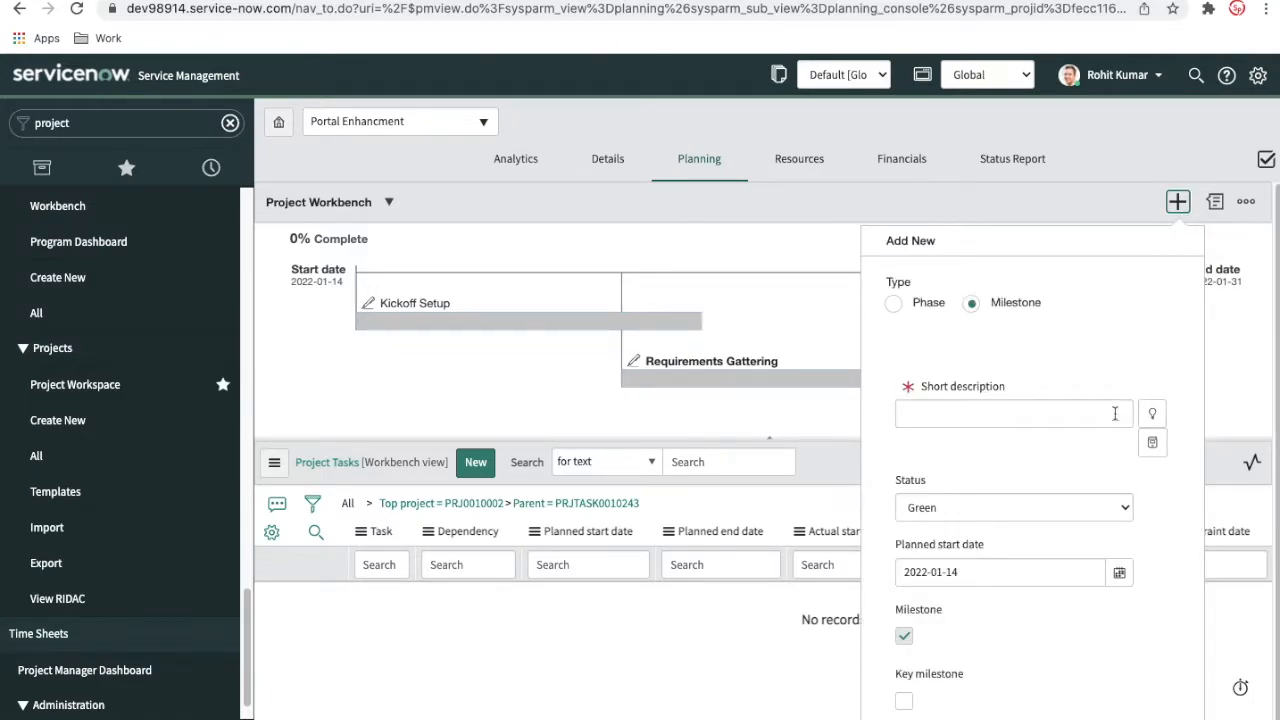
{"action": "left_click", "coordinate": [892, 303]}
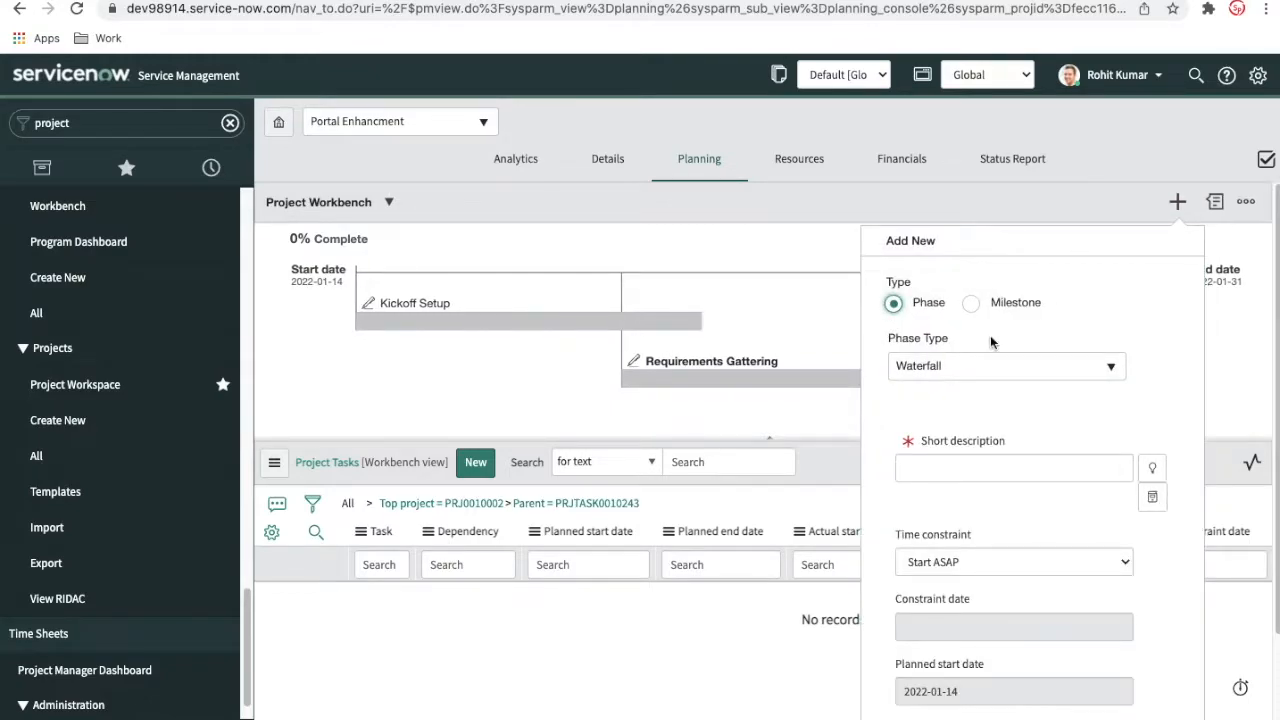
{"action": "left_click", "coordinate": [988, 365]}
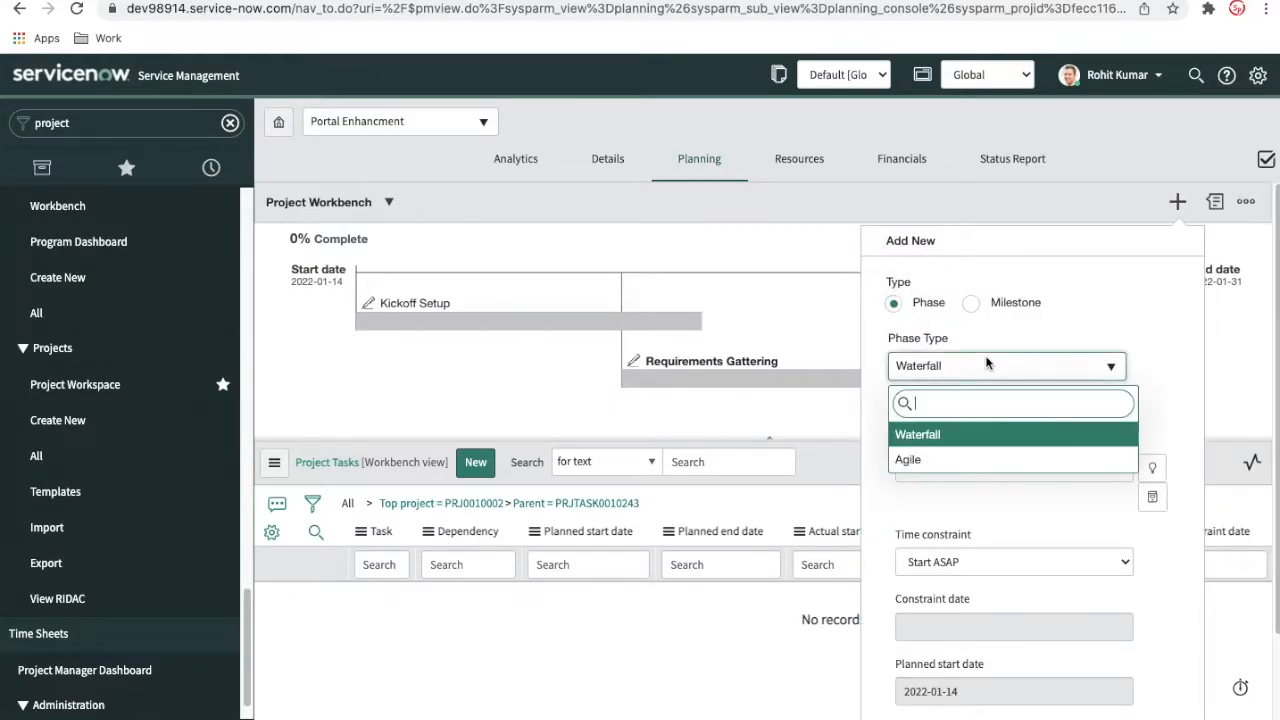
{"action": "left_click", "coordinate": [930, 458]}
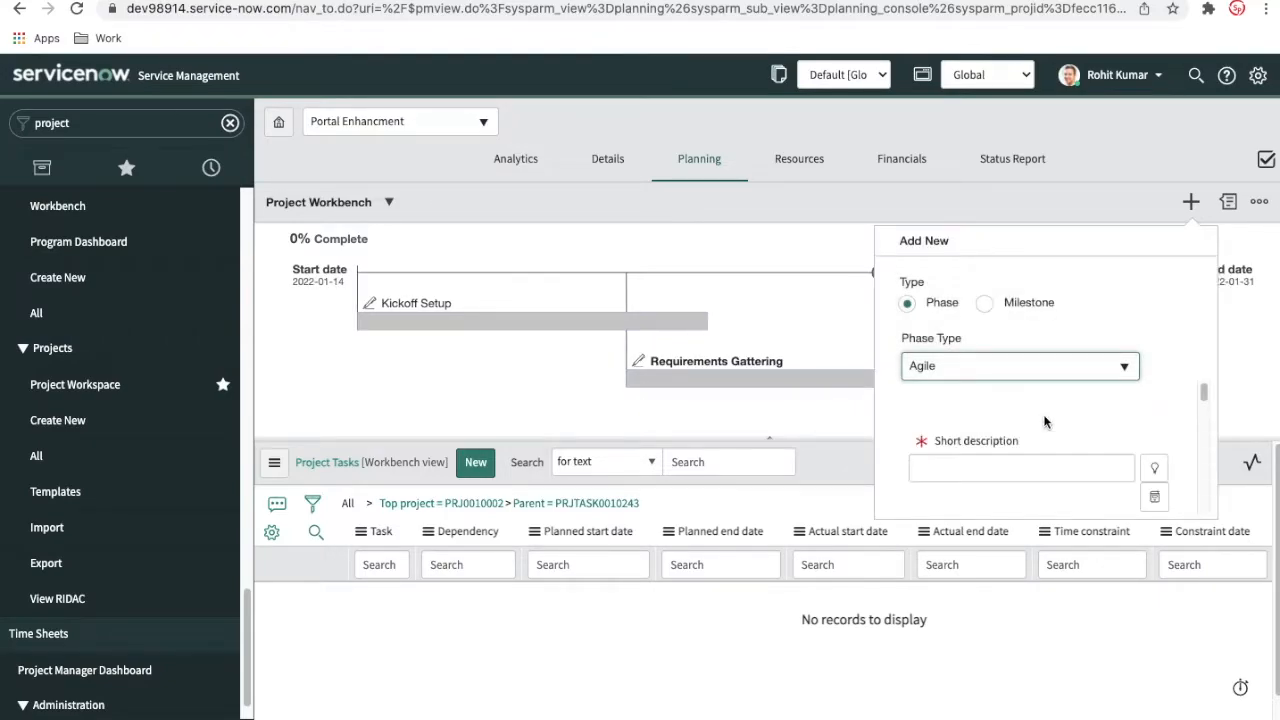
Step: Enter "Development Phase" as the short description of the new Agile phase
{"action": "scroll", "coordinate": [1115, 429], "scroll_direction": "down", "scroll_amount": 2}
{"action": "left_click", "coordinate": [1044, 388]}
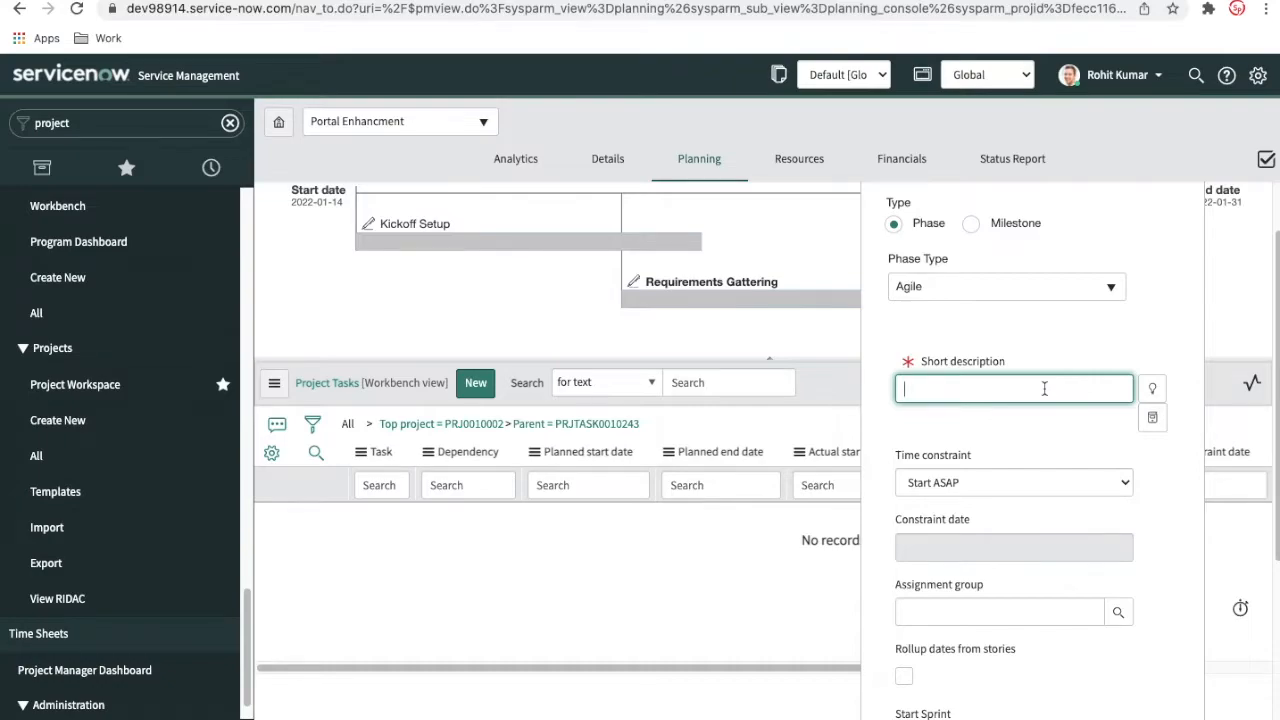
{"action": "type", "text": "Deve"}
{"action": "type", "text": "lopment"}
{"action": "type", "text": " Task"}
{"action": "key", "text": "BackSpace"}
{"action": "key", "text": "BackSpace"}
{"action": "key", "text": "BackSpace"}
{"action": "type", "text": "Phas"}
{"action": "left_click", "coordinate": [1078, 440]}
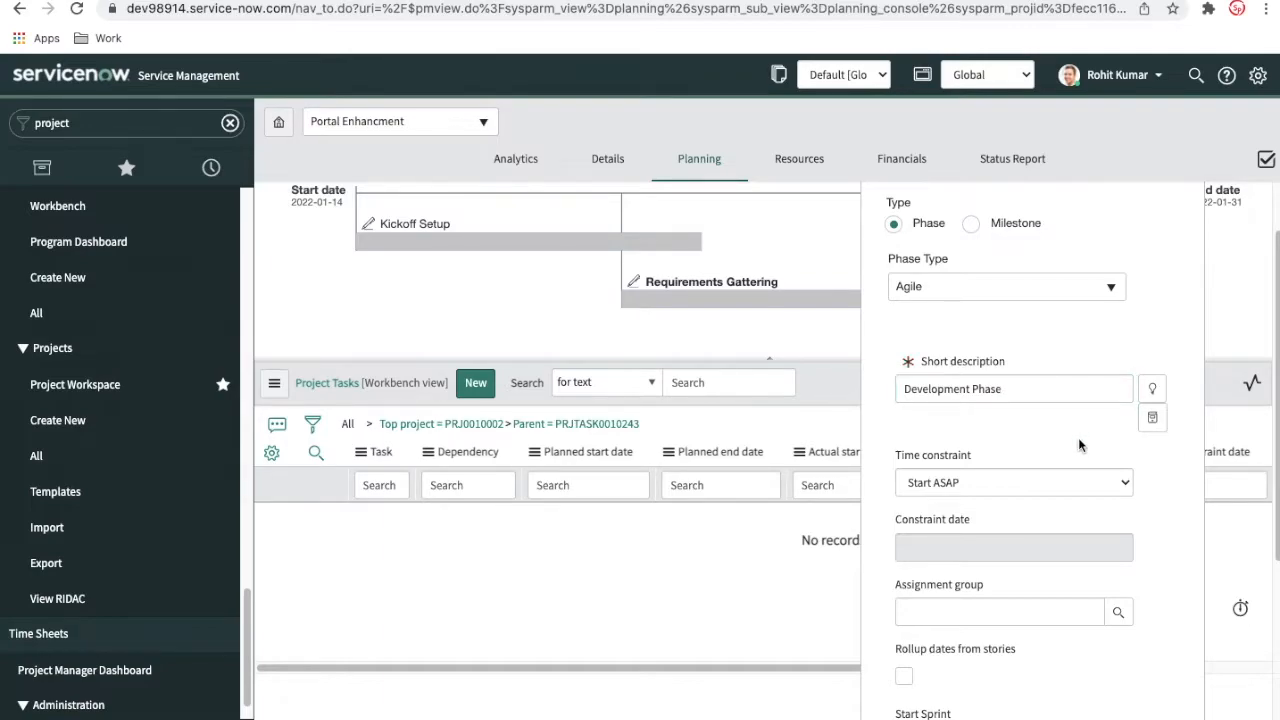
Step: Set the Development Phase's time constraint to Start on specific date
{"action": "scroll", "coordinate": [1153, 512], "scroll_direction": "down", "scroll_amount": 1}
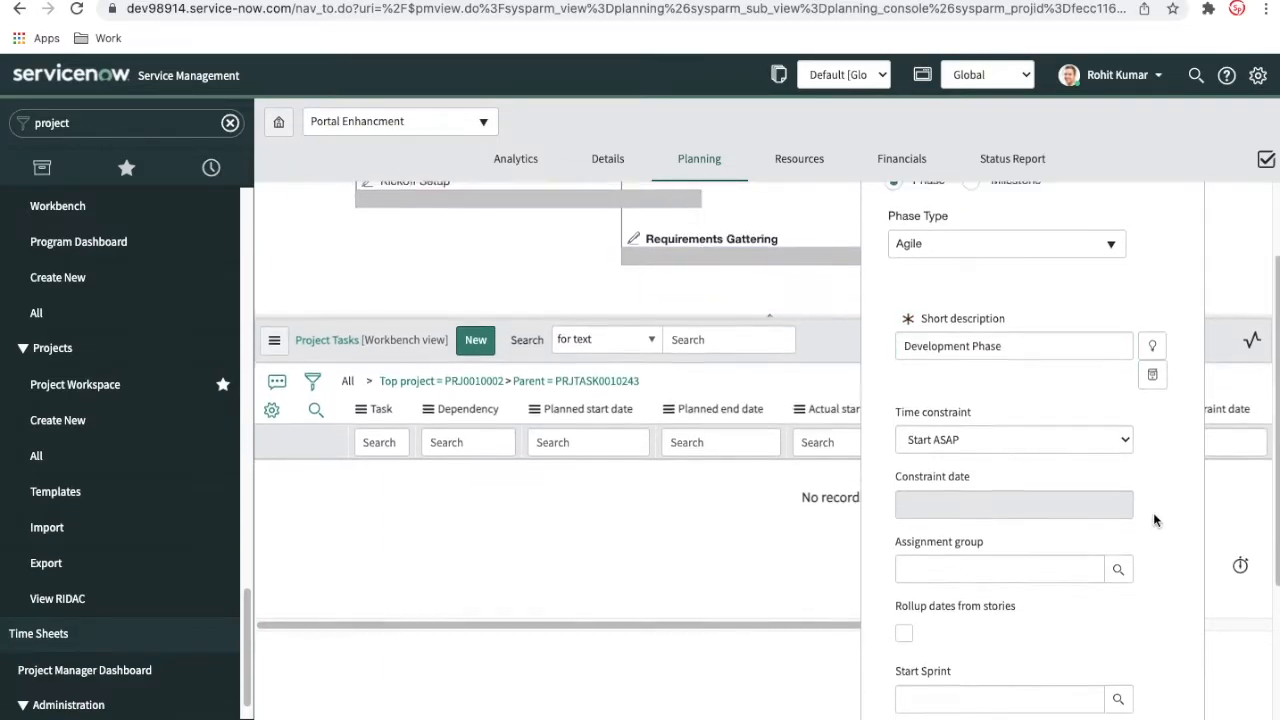
{"action": "left_click", "coordinate": [1095, 440]}
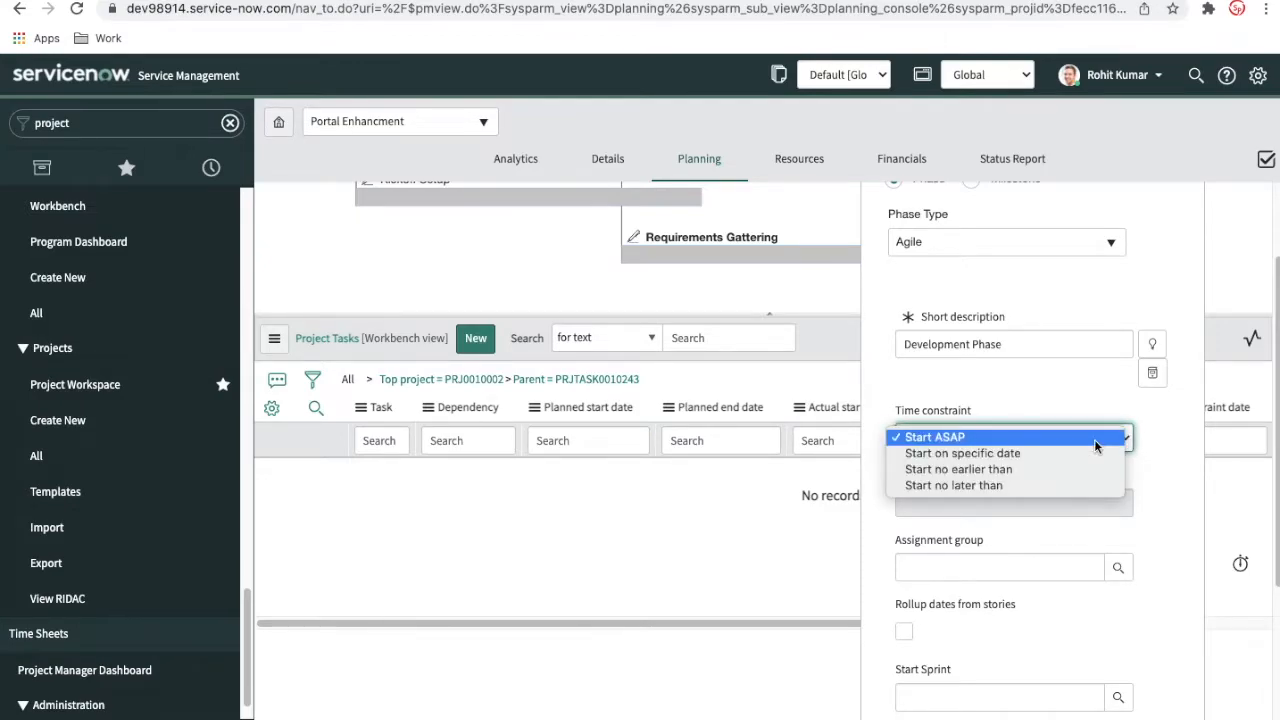
{"action": "left_click", "coordinate": [1051, 453]}
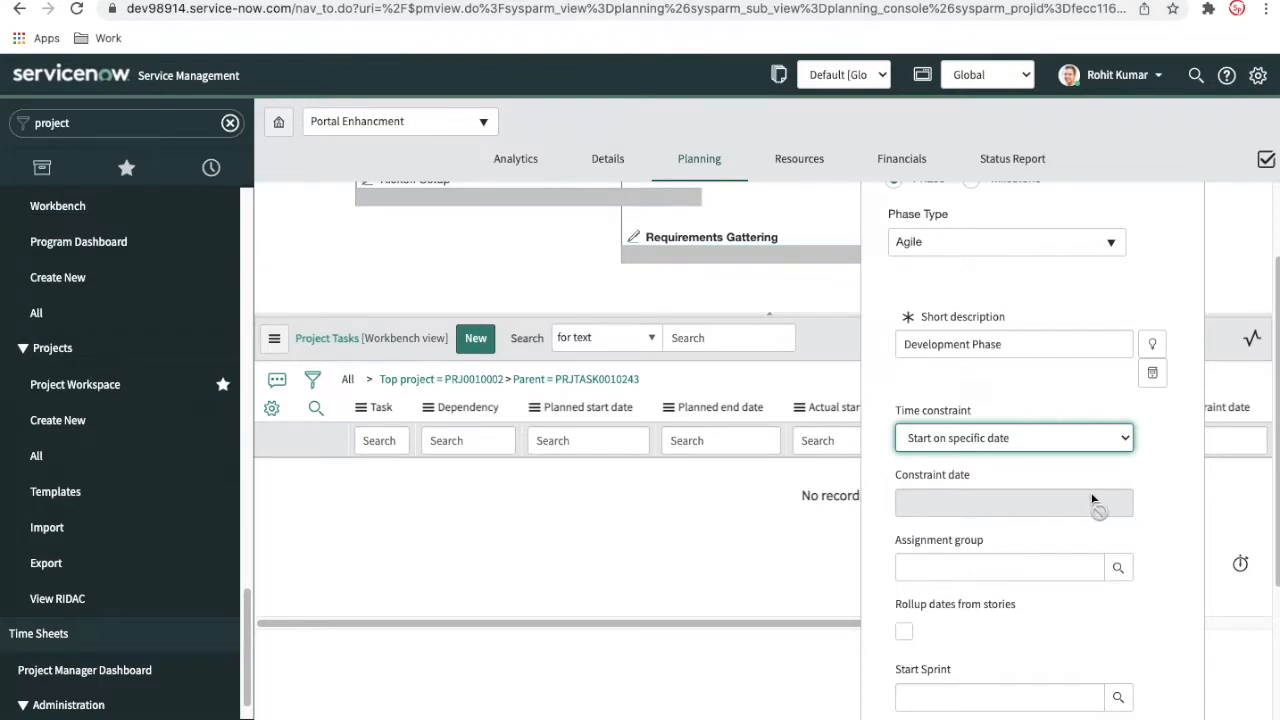
{"action": "scroll", "coordinate": [1091, 492], "scroll_direction": "down", "scroll_amount": 3}
{"action": "scroll", "coordinate": [1093, 500], "scroll_direction": "down", "scroll_amount": 3}
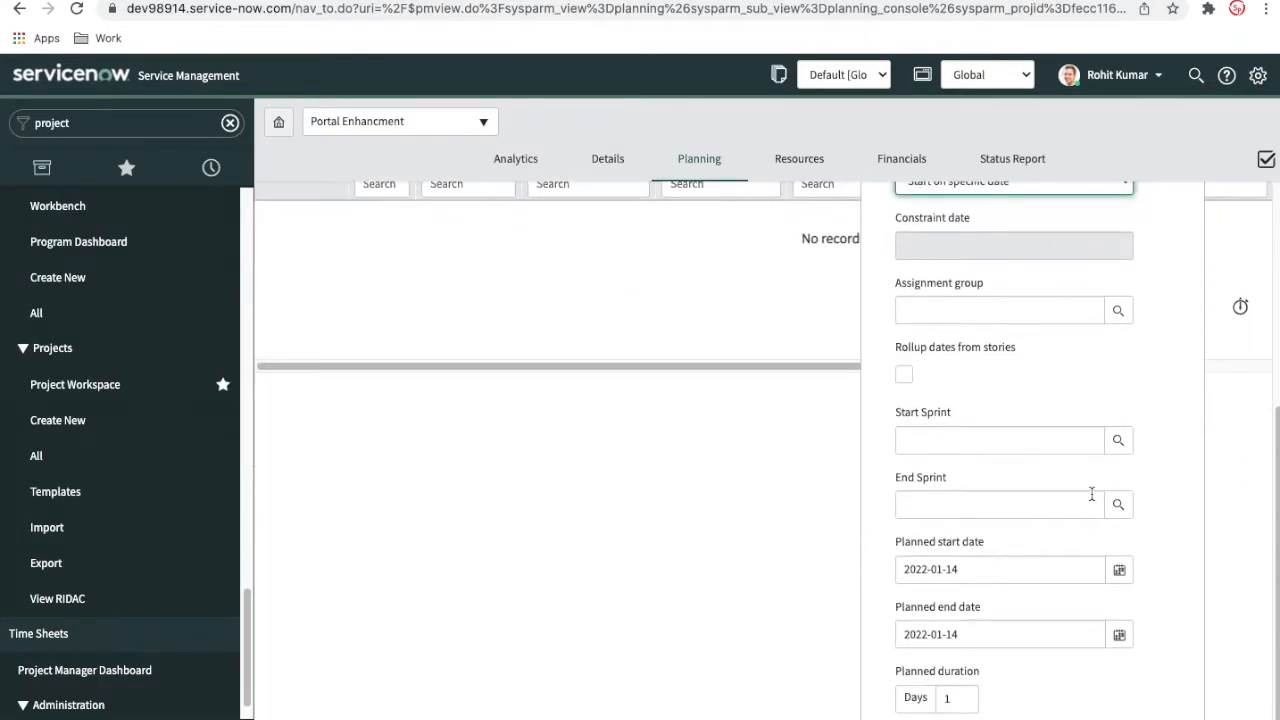
Step: Set the Development Phase's planned start date to 2022-02-01 and its planned end date to 2022-02-28
{"action": "left_click", "coordinate": [1118, 572]}
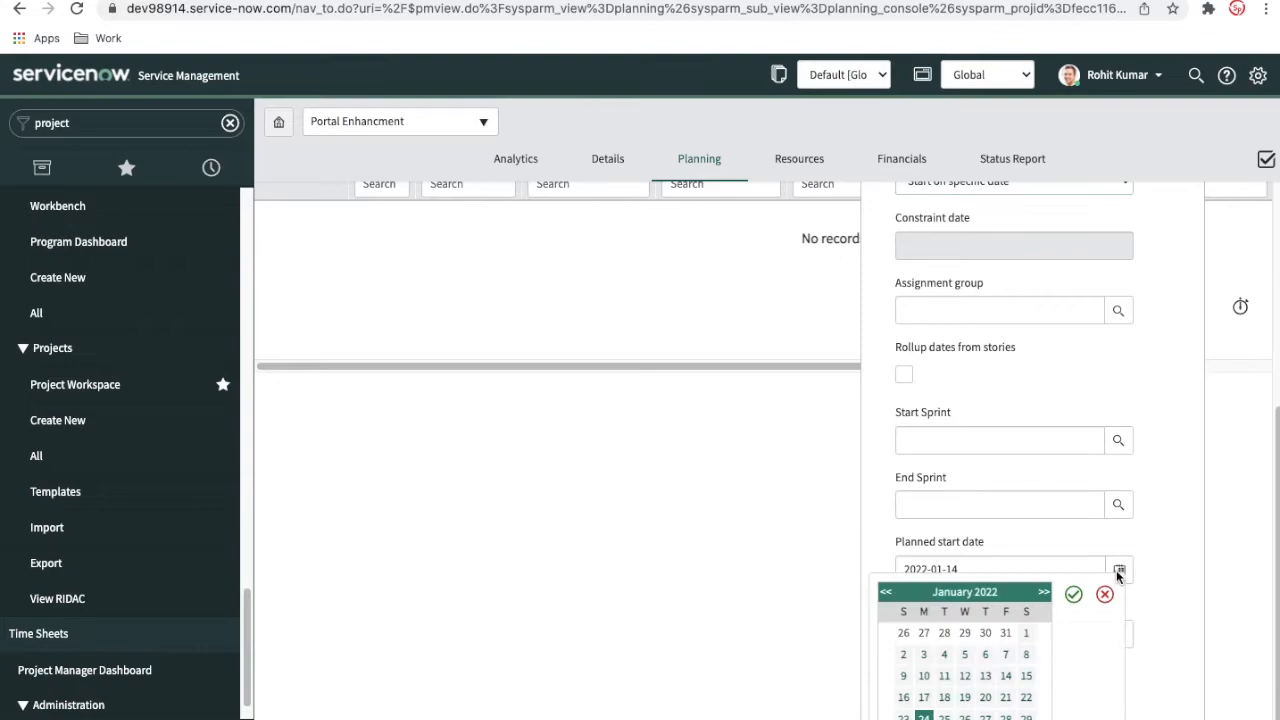
{"action": "left_click", "coordinate": [1046, 600]}
{"action": "left_click", "coordinate": [944, 633]}
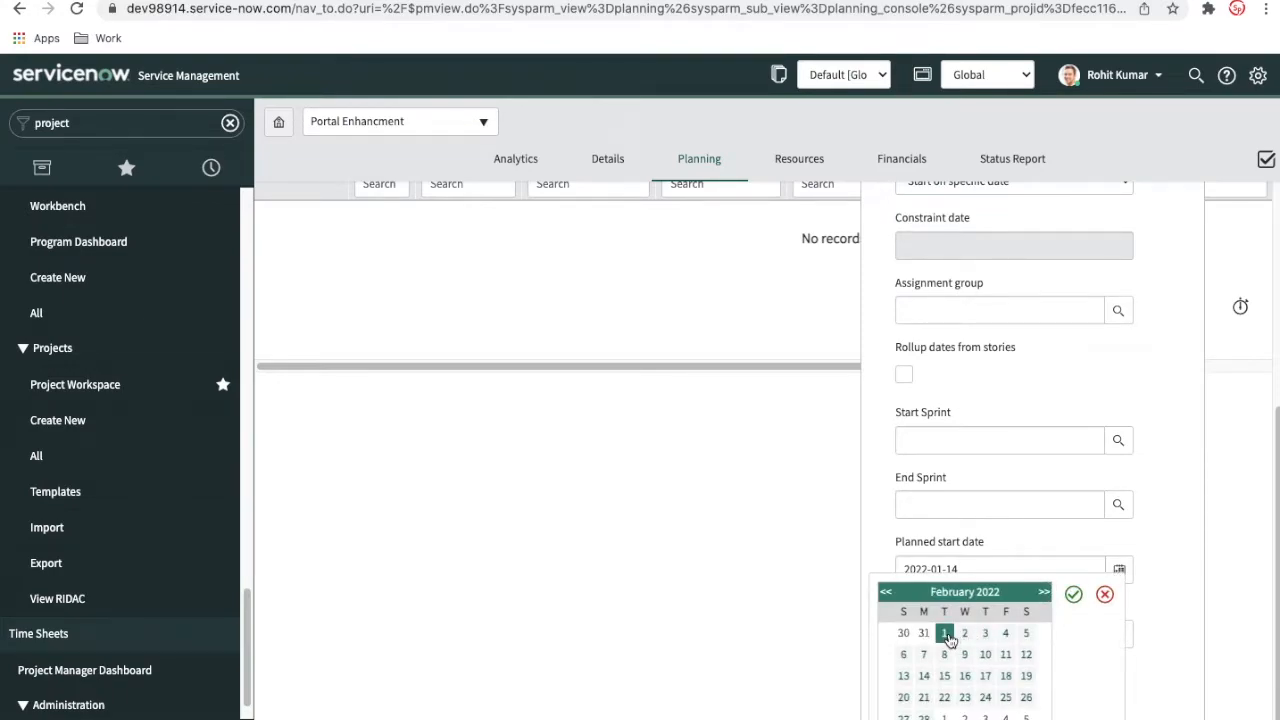
{"action": "left_click", "coordinate": [1073, 595]}
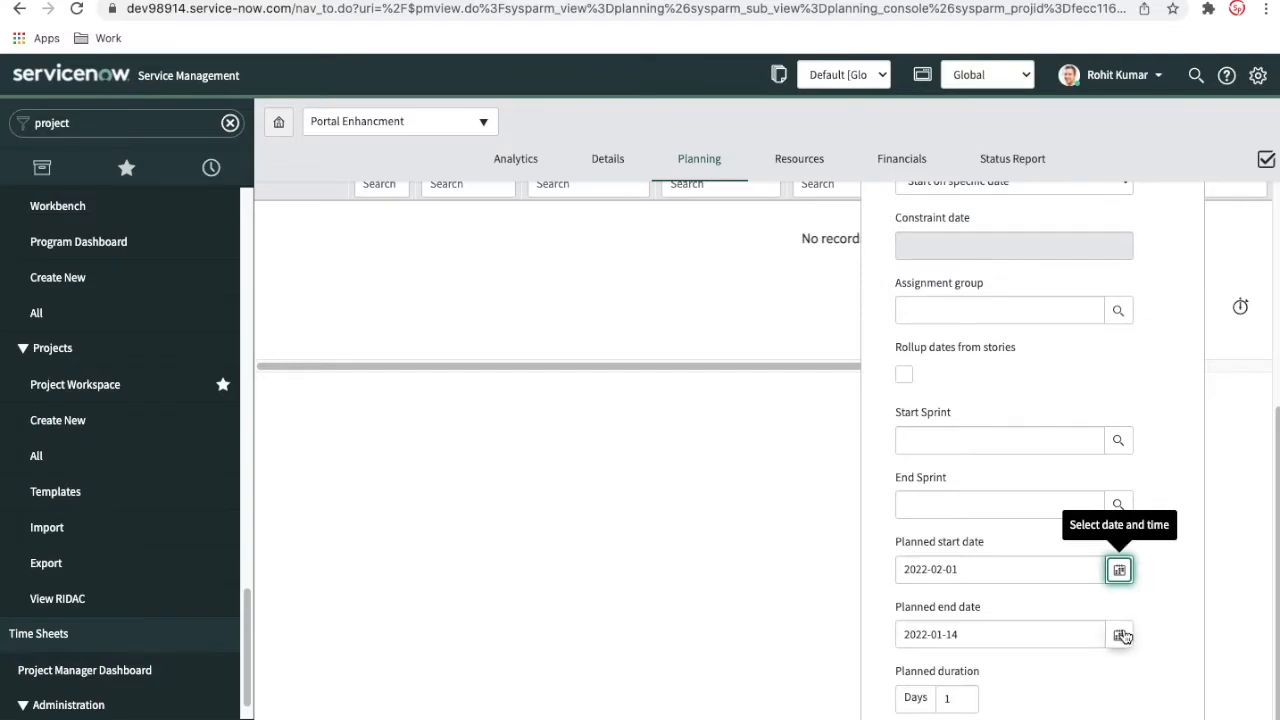
{"action": "left_click", "coordinate": [1120, 637]}
{"action": "left_click", "coordinate": [1044, 597]}
{"action": "scroll", "coordinate": [980, 690], "scroll_direction": "down", "scroll_amount": 1}
{"action": "left_click", "coordinate": [923, 690]}
{"action": "left_click", "coordinate": [1072, 567]}
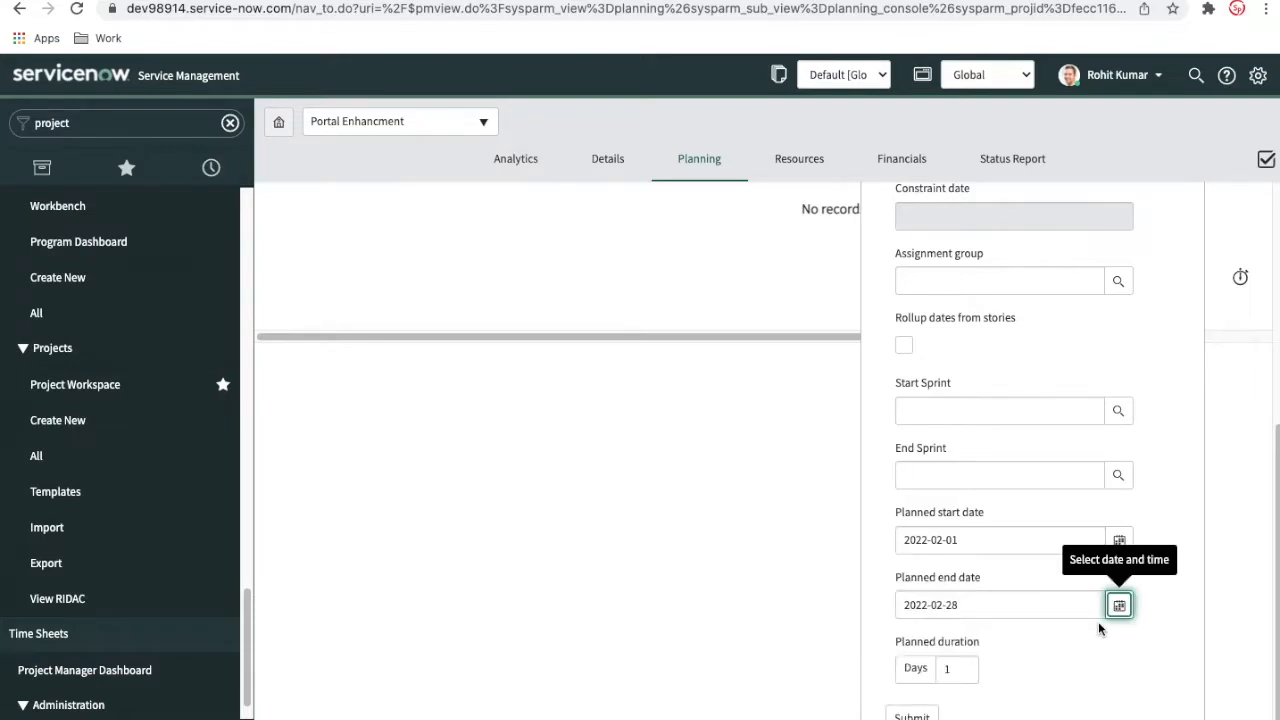
Step: Look through the group hierarchy, assign the Development Phase to the HR Delivery Team, and submit the phase
{"action": "scroll", "coordinate": [1119, 505], "scroll_direction": "up", "scroll_amount": 2}
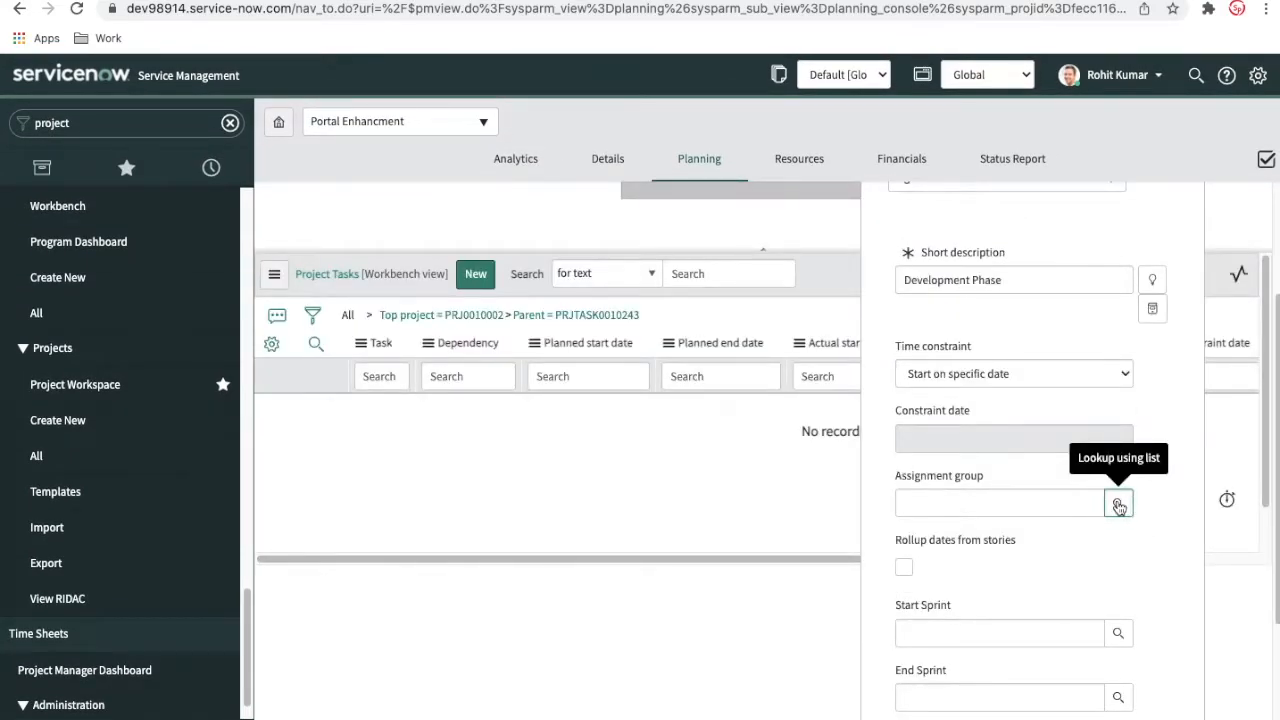
{"action": "left_click", "coordinate": [1119, 505]}
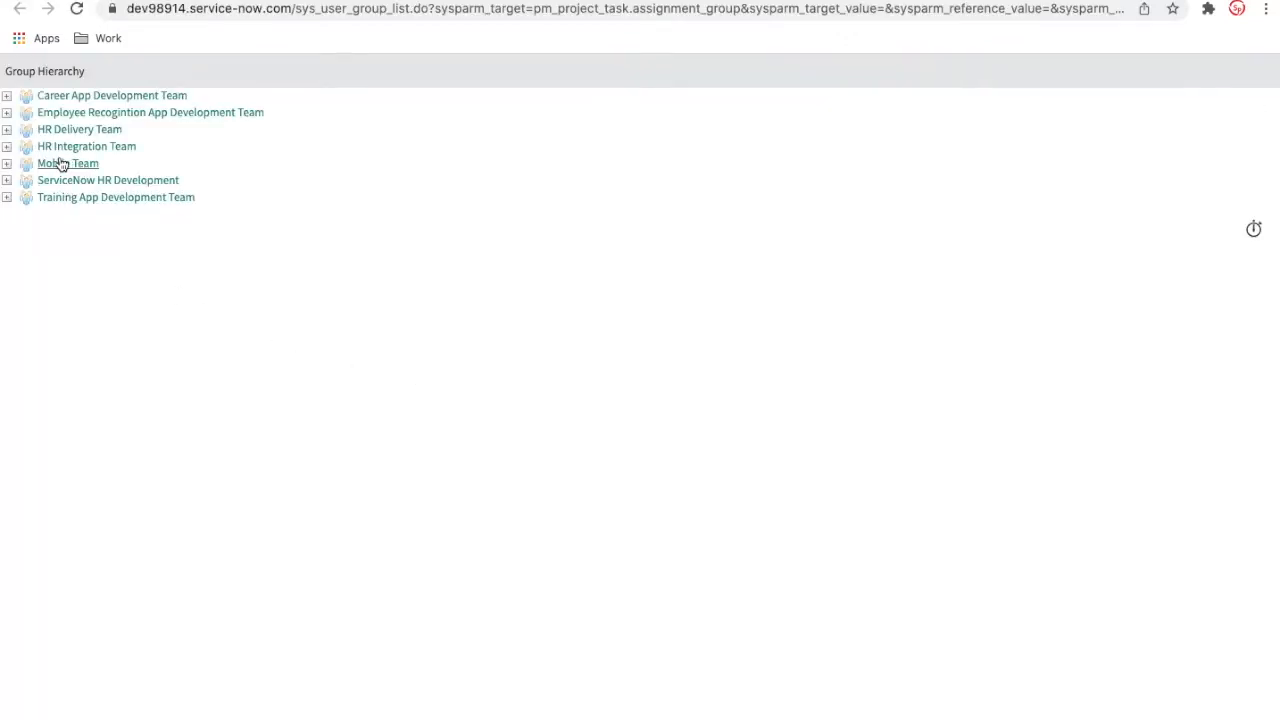
{"action": "left_click", "coordinate": [7, 147]}
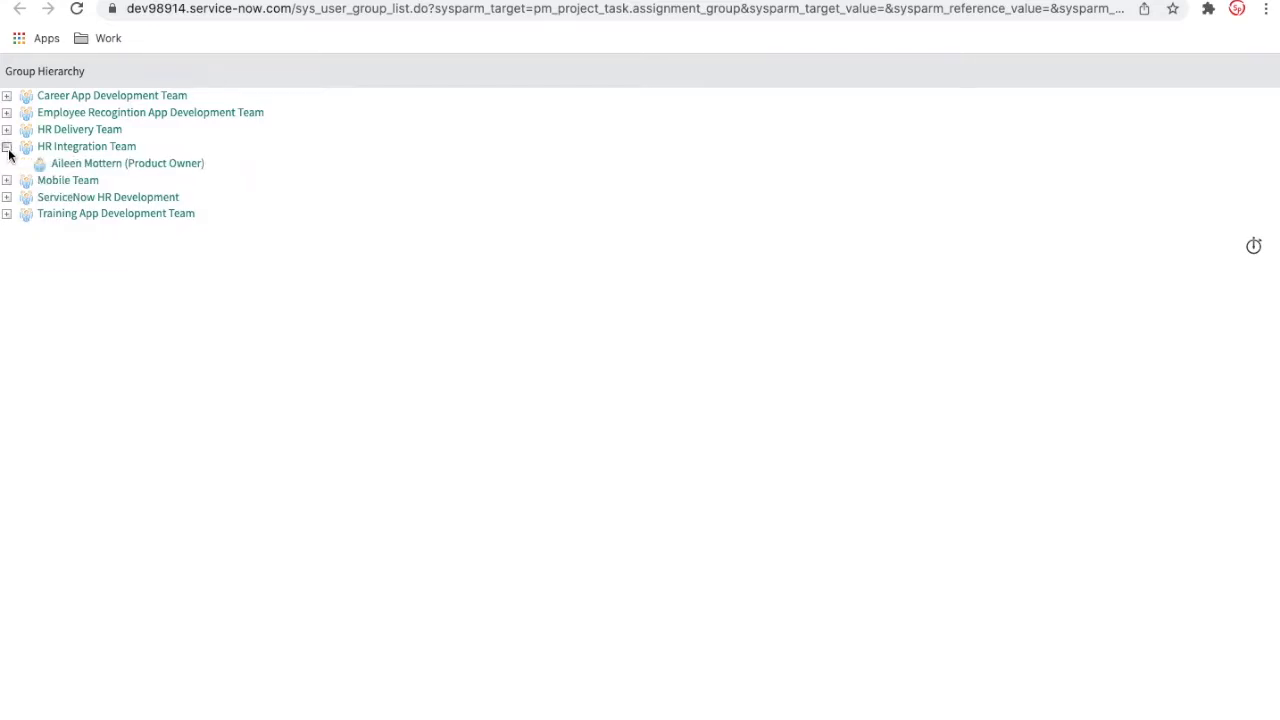
{"action": "left_click", "coordinate": [7, 147]}
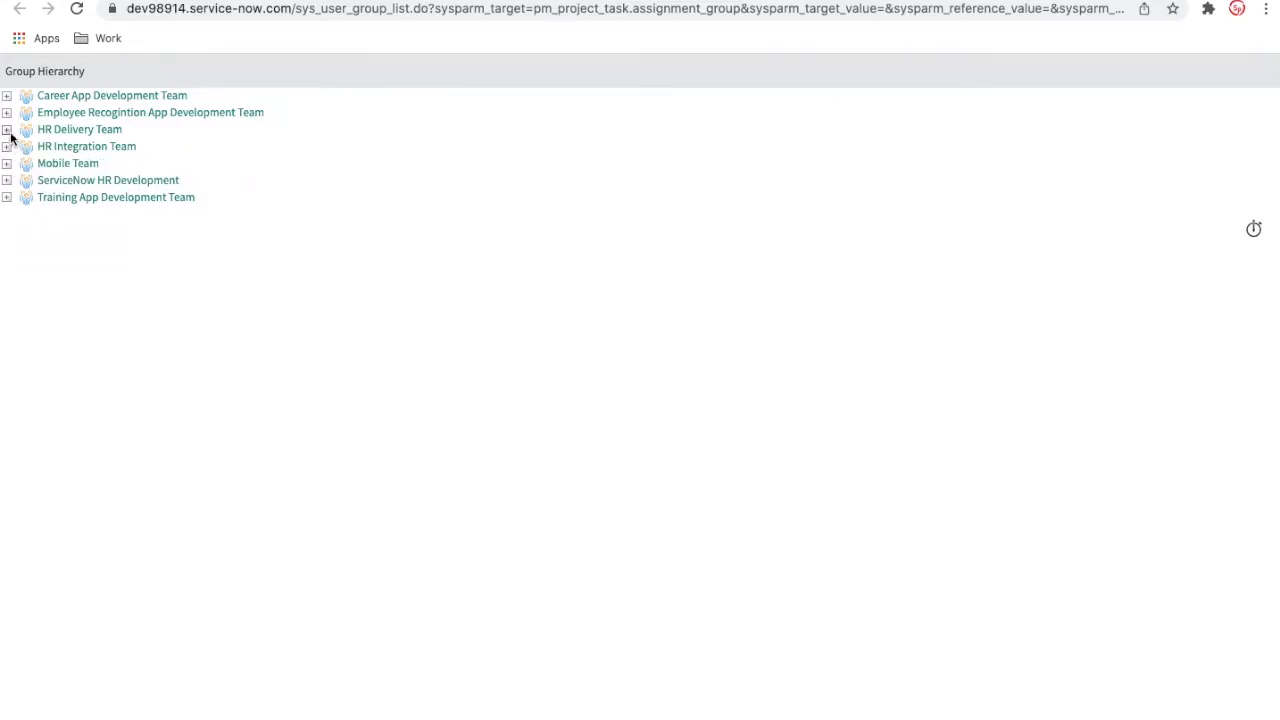
{"action": "left_click", "coordinate": [7, 130]}
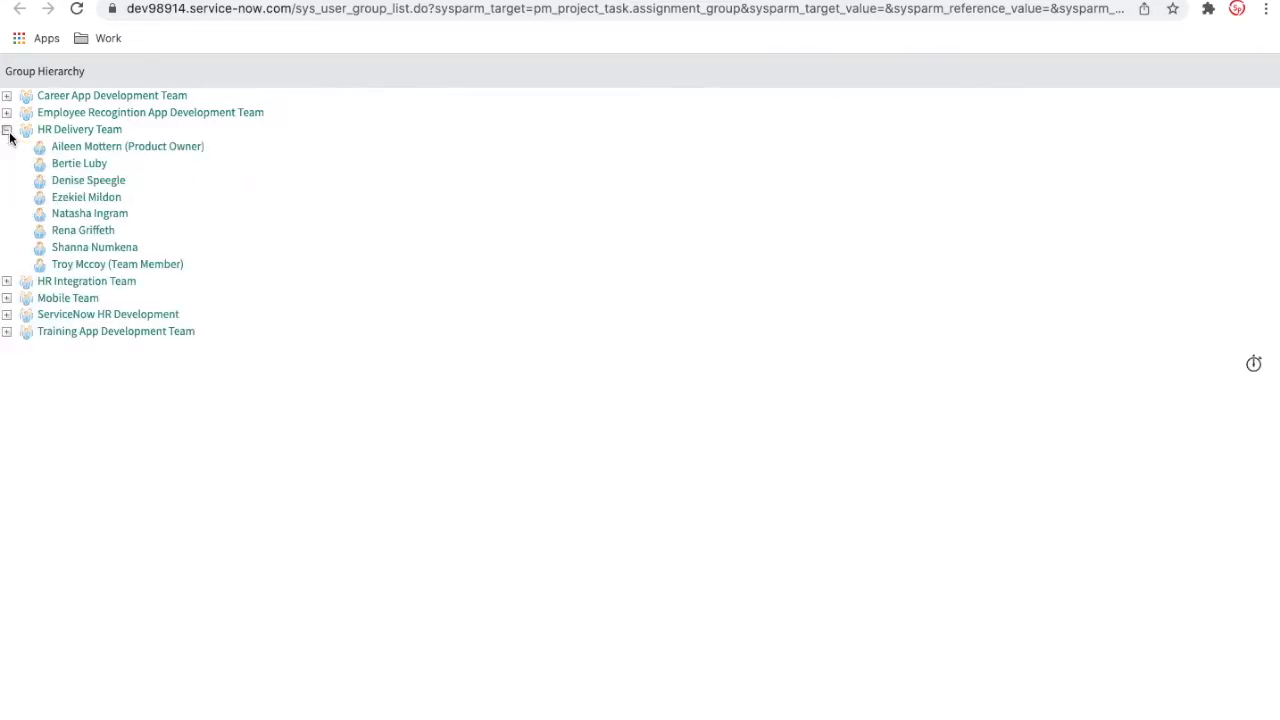
{"action": "left_click", "coordinate": [78, 130]}
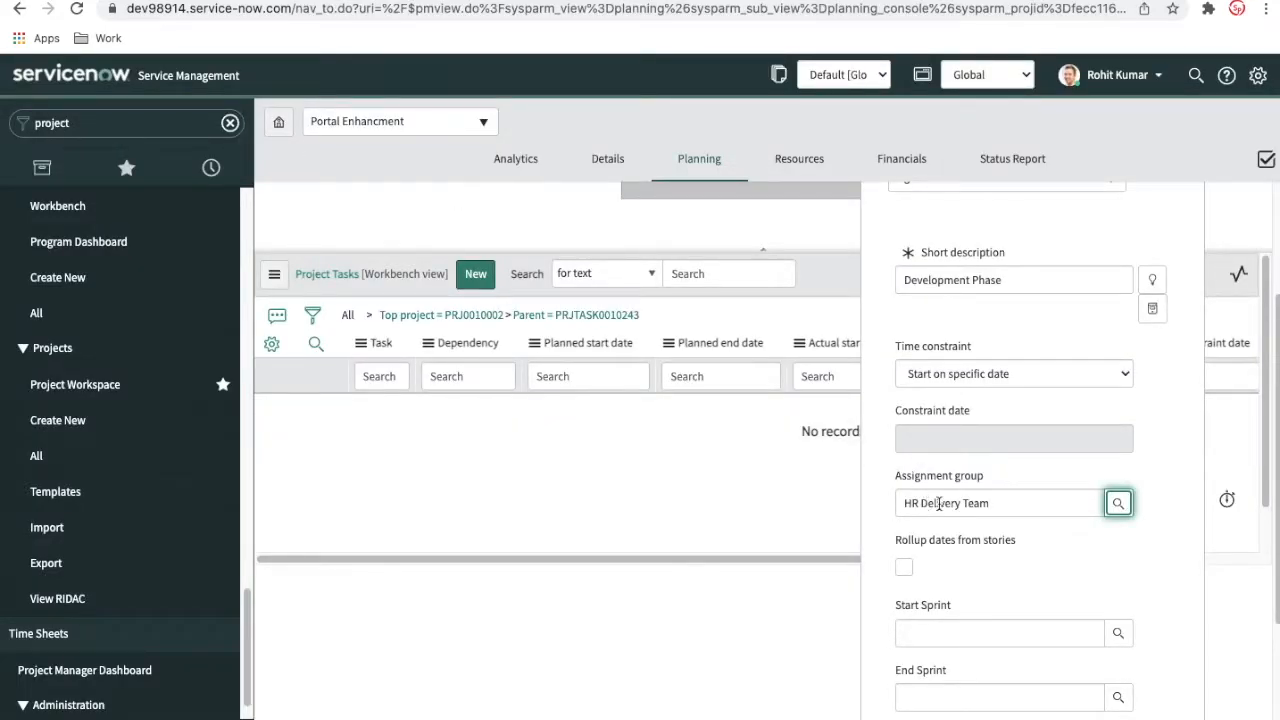
{"action": "scroll", "coordinate": [1040, 577], "scroll_direction": "down", "scroll_amount": 2}
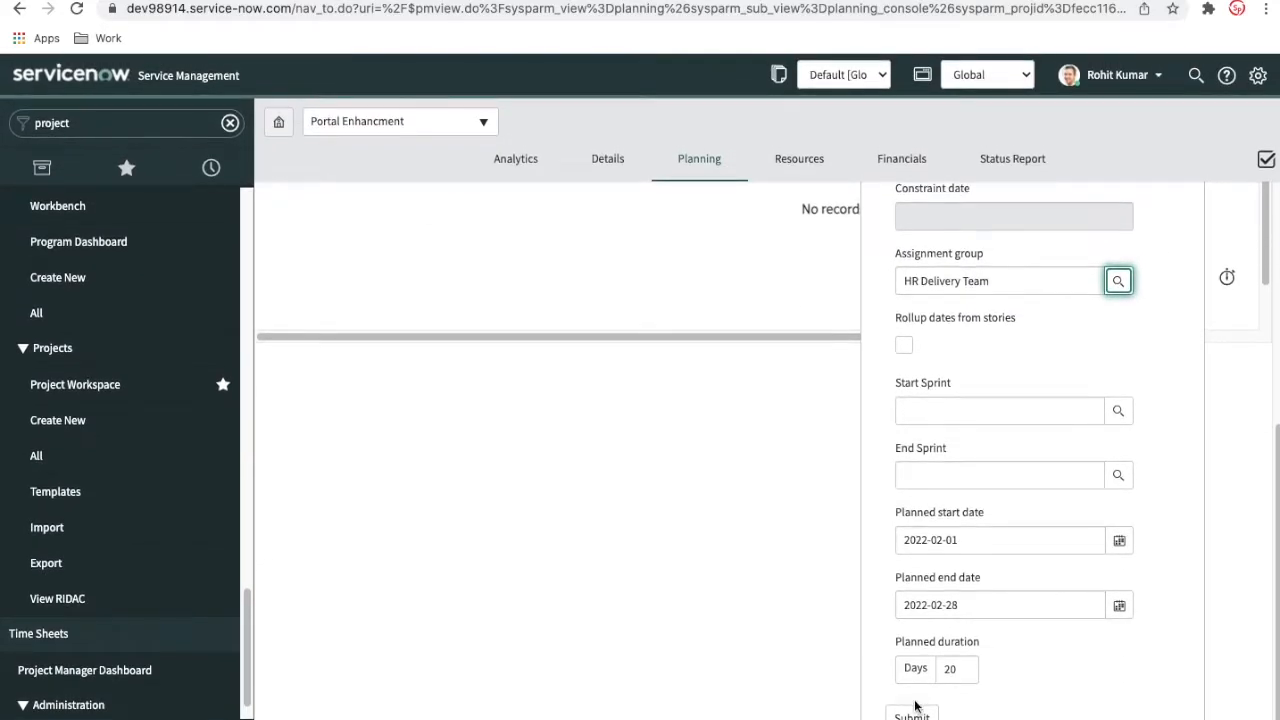
{"action": "key", "text": "Return"}
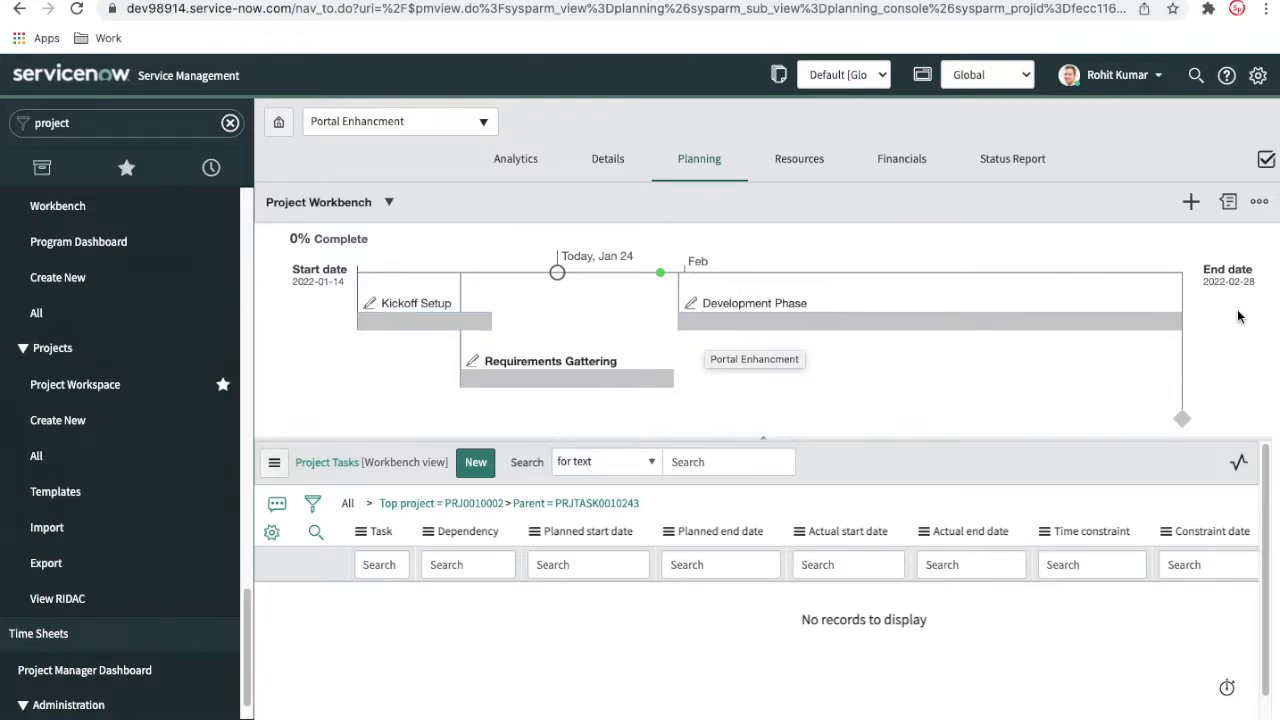
Step: Start a new milestone on the project timeline with the short description "Promote to QA"
{"action": "left_click", "coordinate": [1191, 204]}
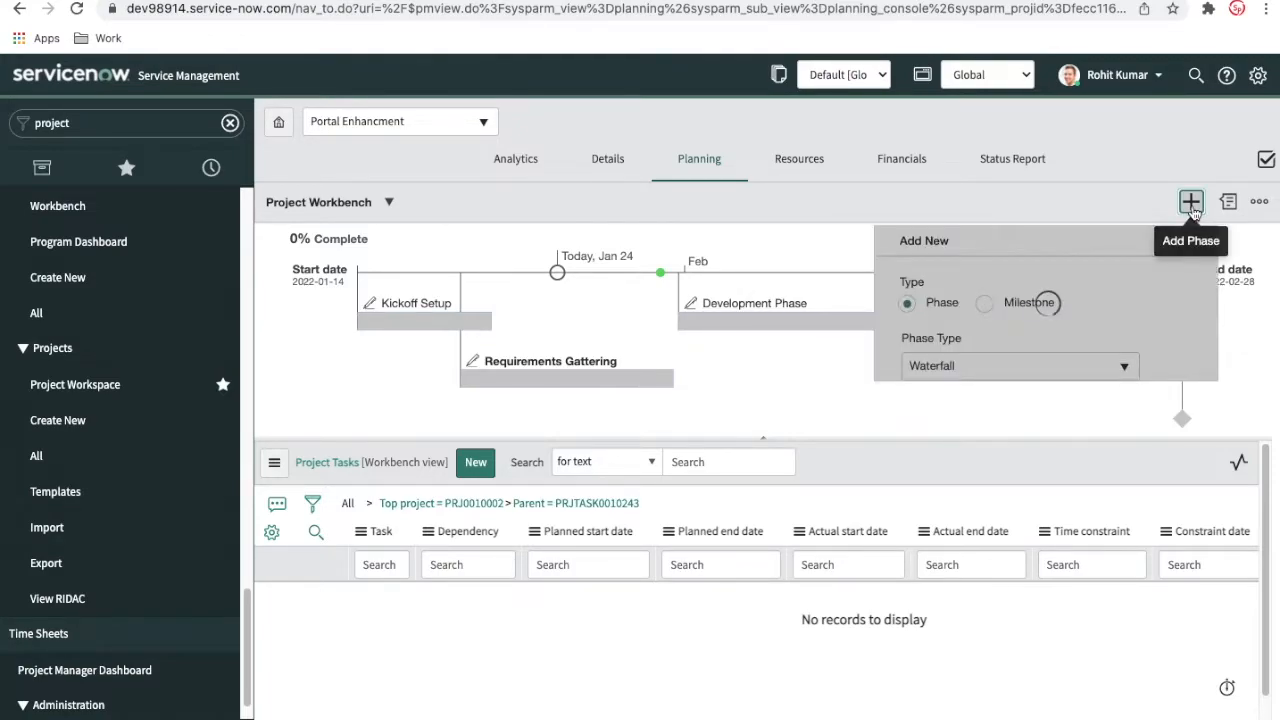
{"action": "left_click", "coordinate": [975, 306]}
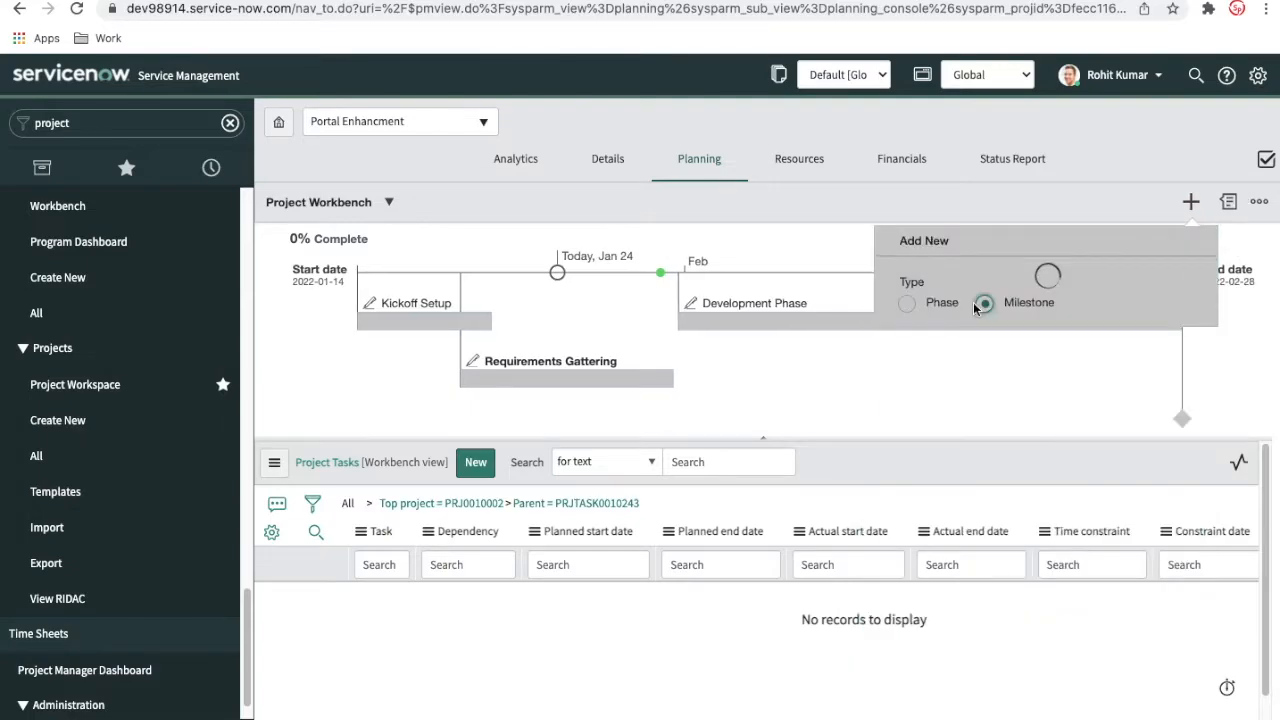
{"action": "left_click", "coordinate": [1000, 414]}
{"action": "type", "text": "P"}
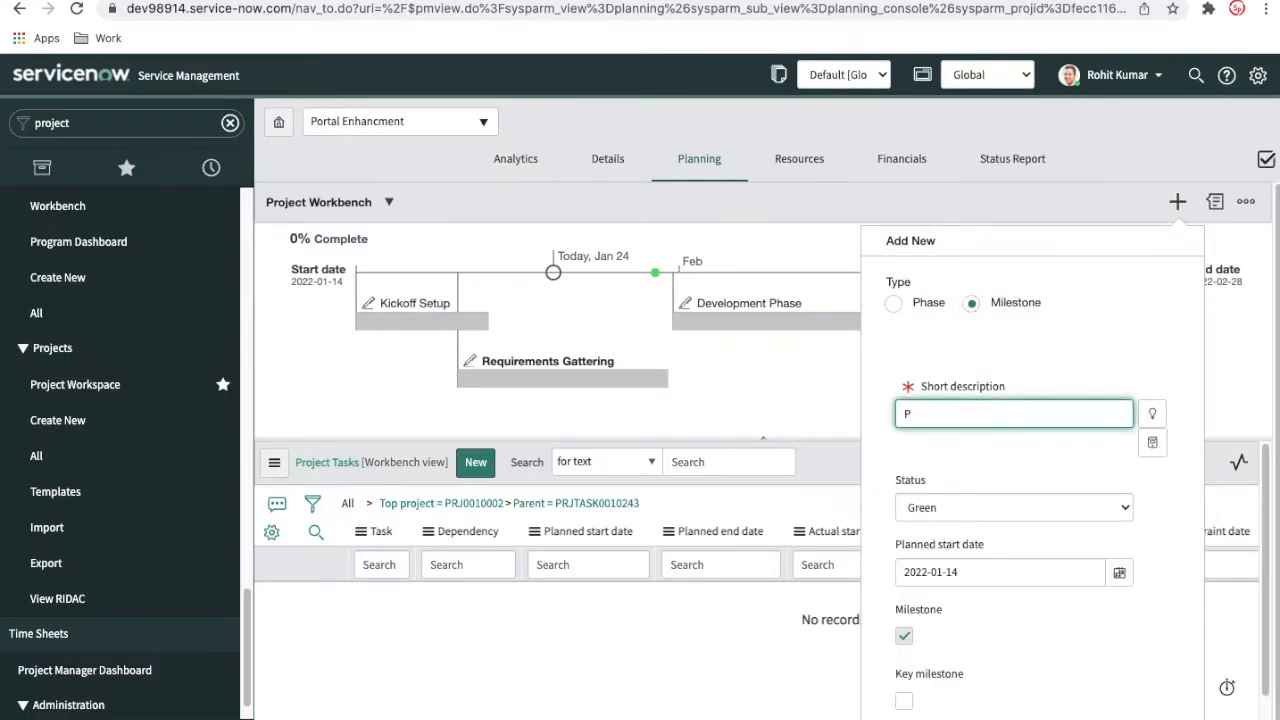
{"action": "type", "text": "romote"}
{"action": "type", "text": " to TE"}
{"action": "key", "text": "BackSpace"}
{"action": "key", "text": "BackSpace"}
{"action": "type", "text": "QA"}
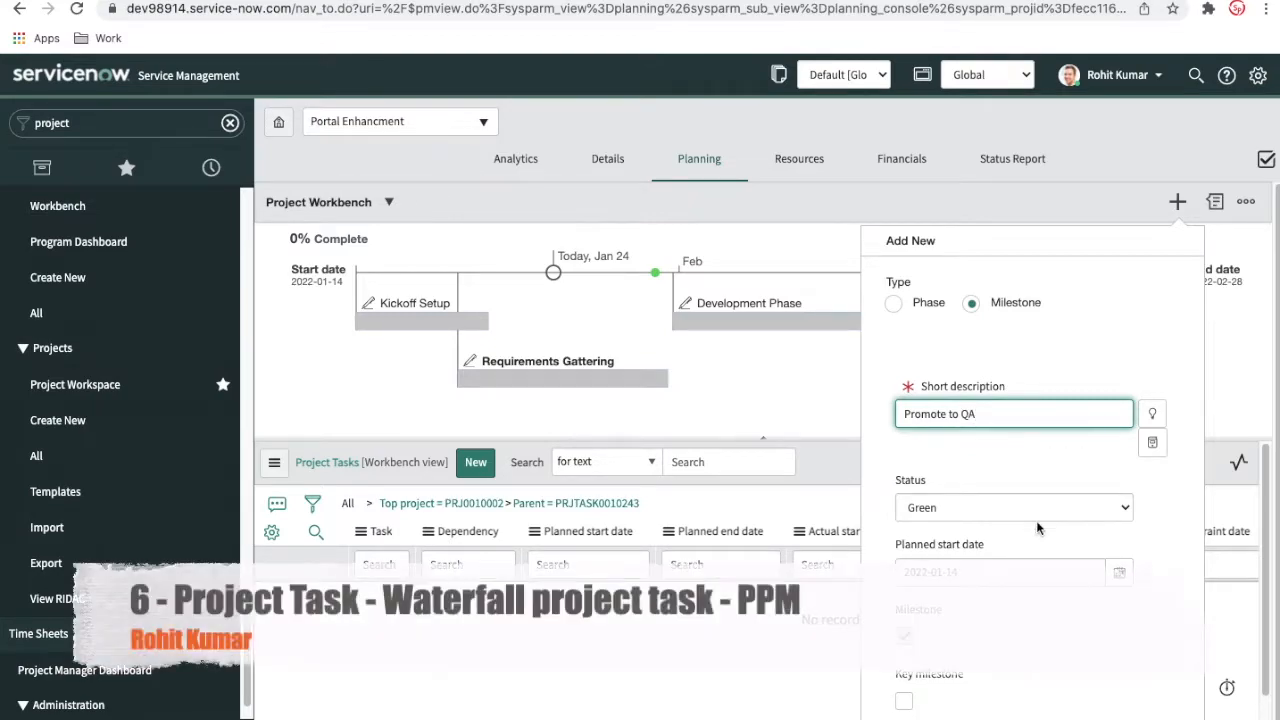
Step: Set the Promote to QA milestone's planned start date to 2022-03-01, mark it as a key milestone, and submit it
{"action": "scroll", "coordinate": [1036, 524], "scroll_direction": "down", "scroll_amount": 1}
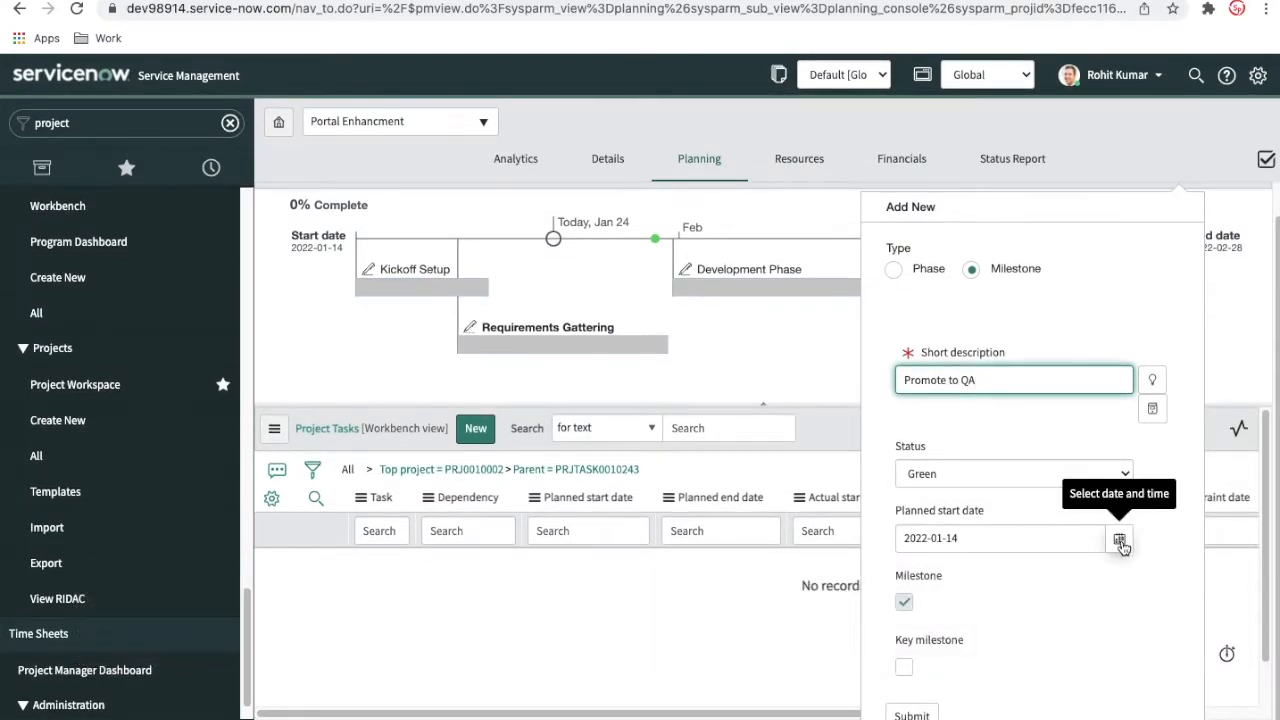
{"action": "left_click", "coordinate": [1120, 540]}
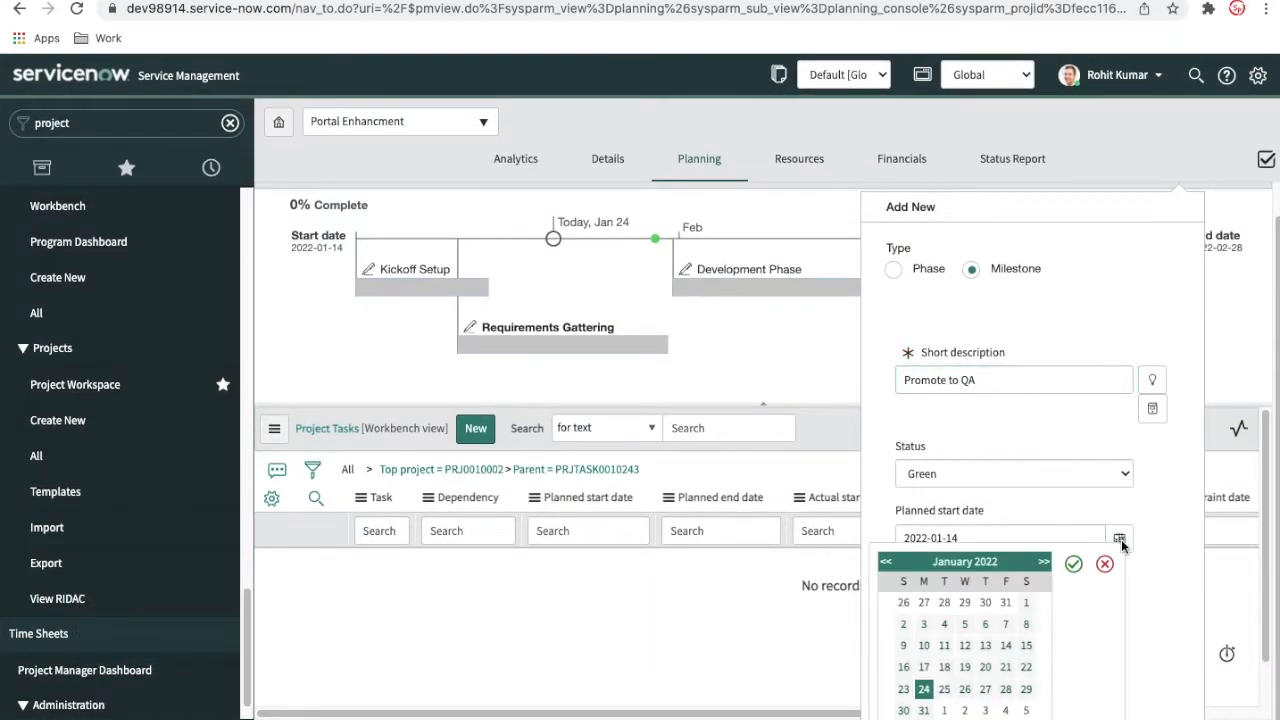
{"action": "left_click", "coordinate": [1043, 562]}
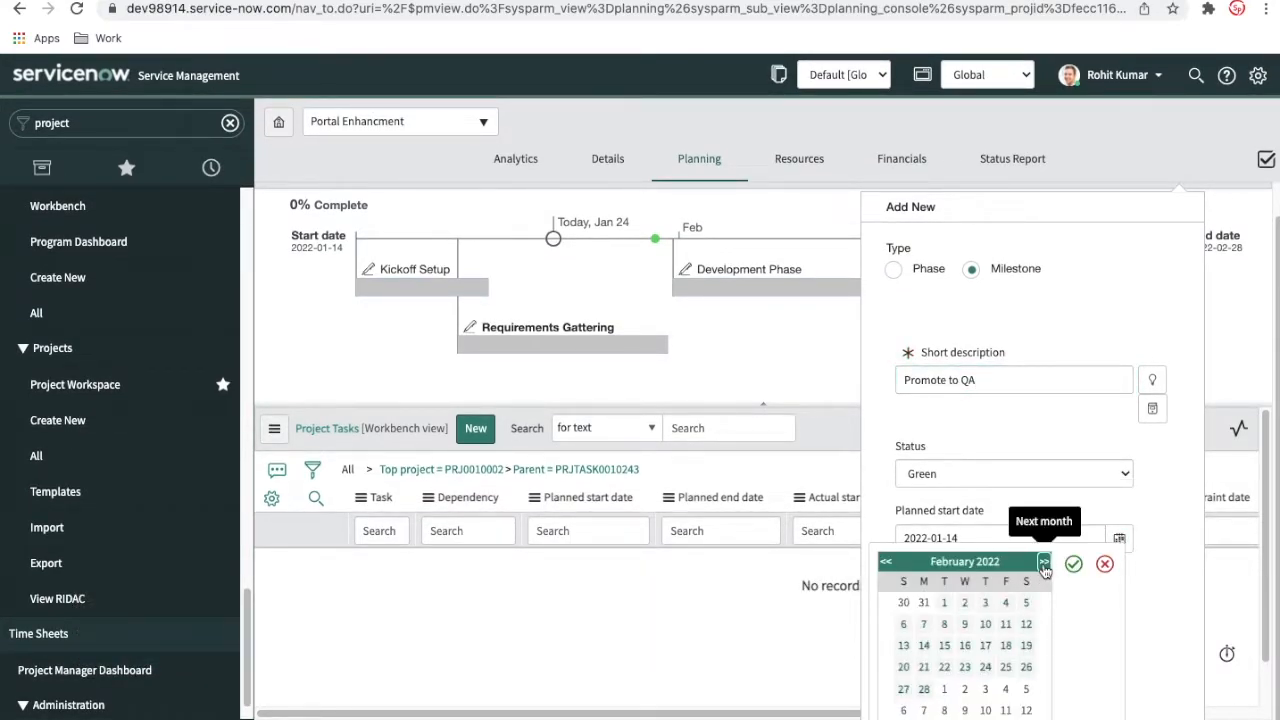
{"action": "left_click", "coordinate": [945, 694]}
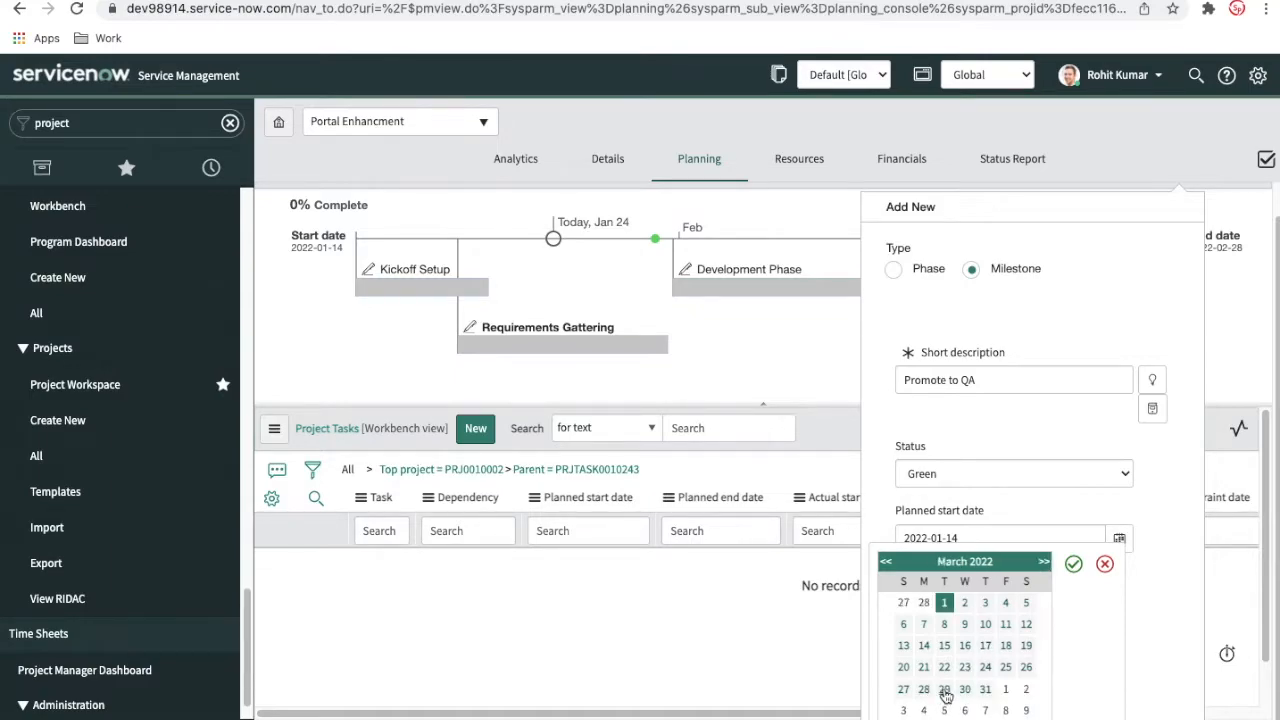
{"action": "left_click", "coordinate": [1073, 565]}
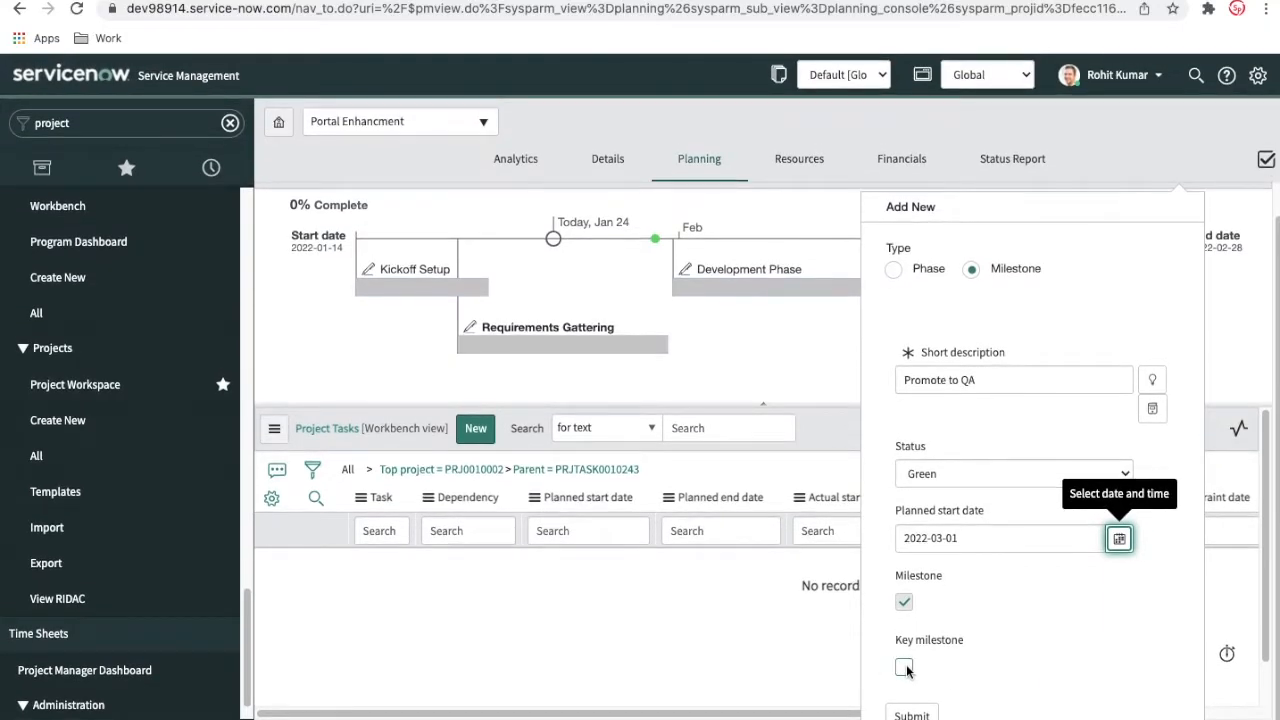
{"action": "left_click", "coordinate": [904, 668]}
{"action": "left_click", "coordinate": [915, 715]}
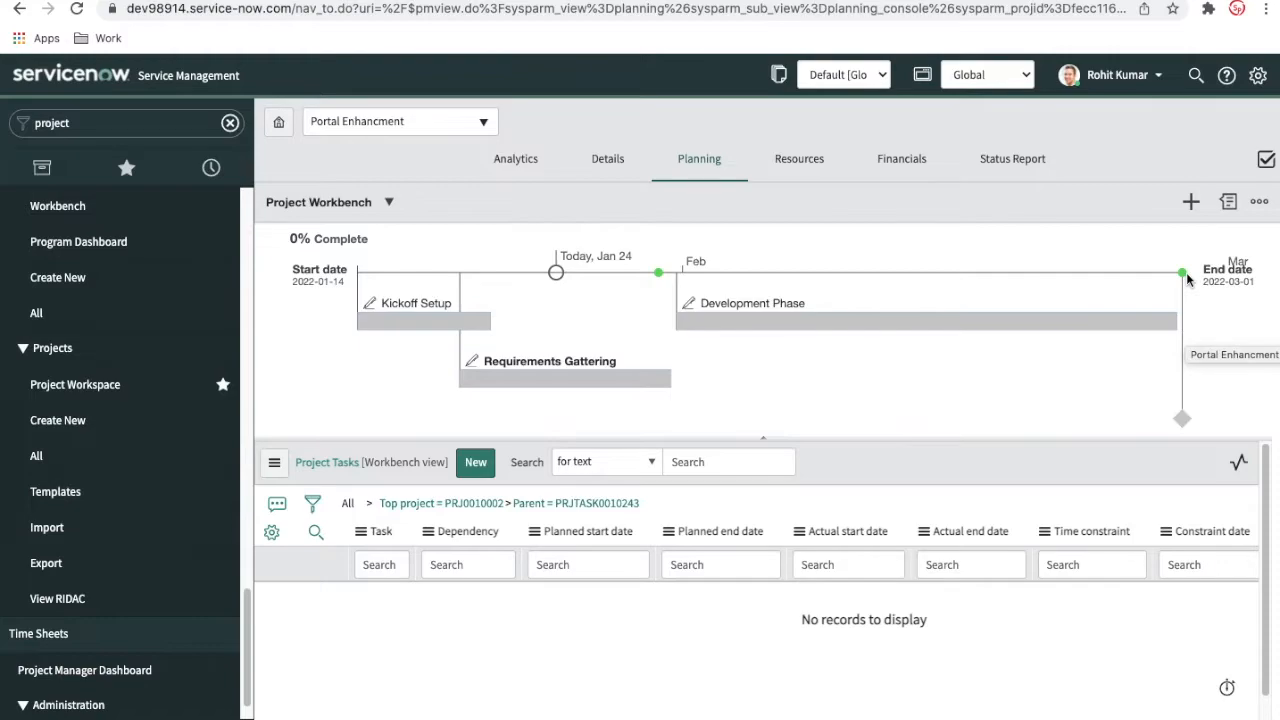
Step: Start a new Agile phase on the project timeline with the short description "Testing"
{"action": "left_click", "coordinate": [1189, 202]}
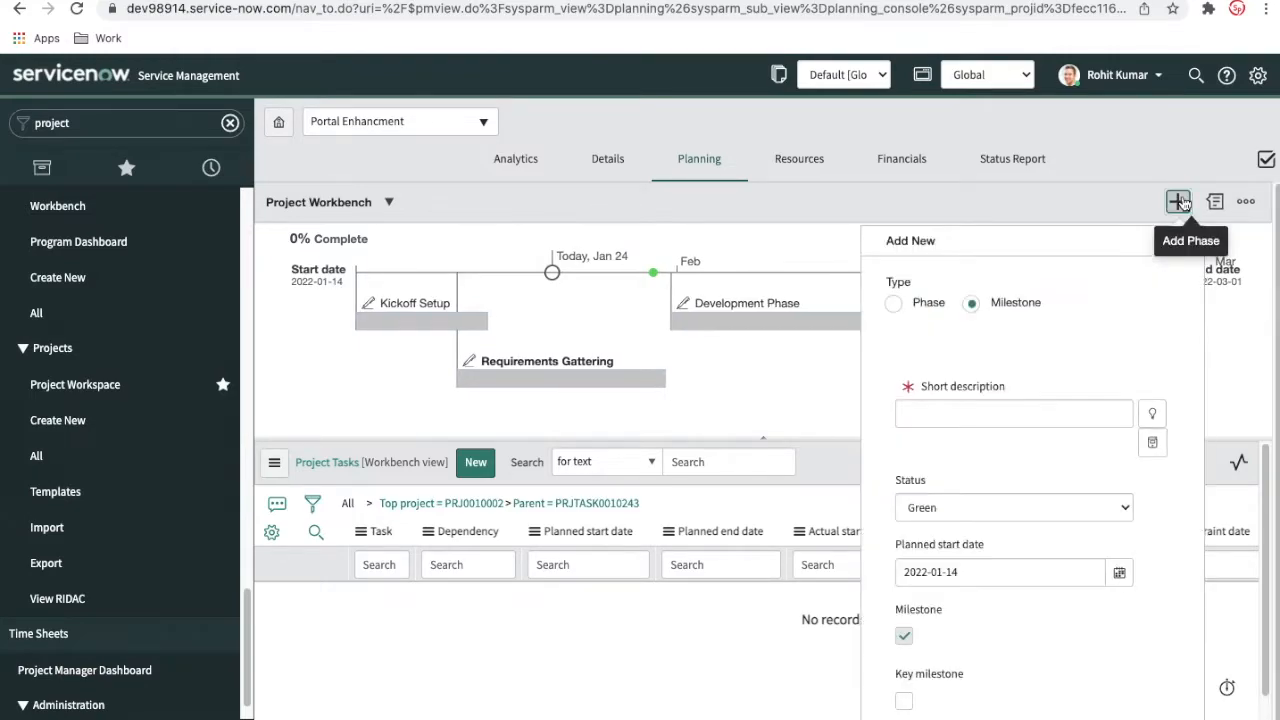
{"action": "left_click", "coordinate": [894, 304]}
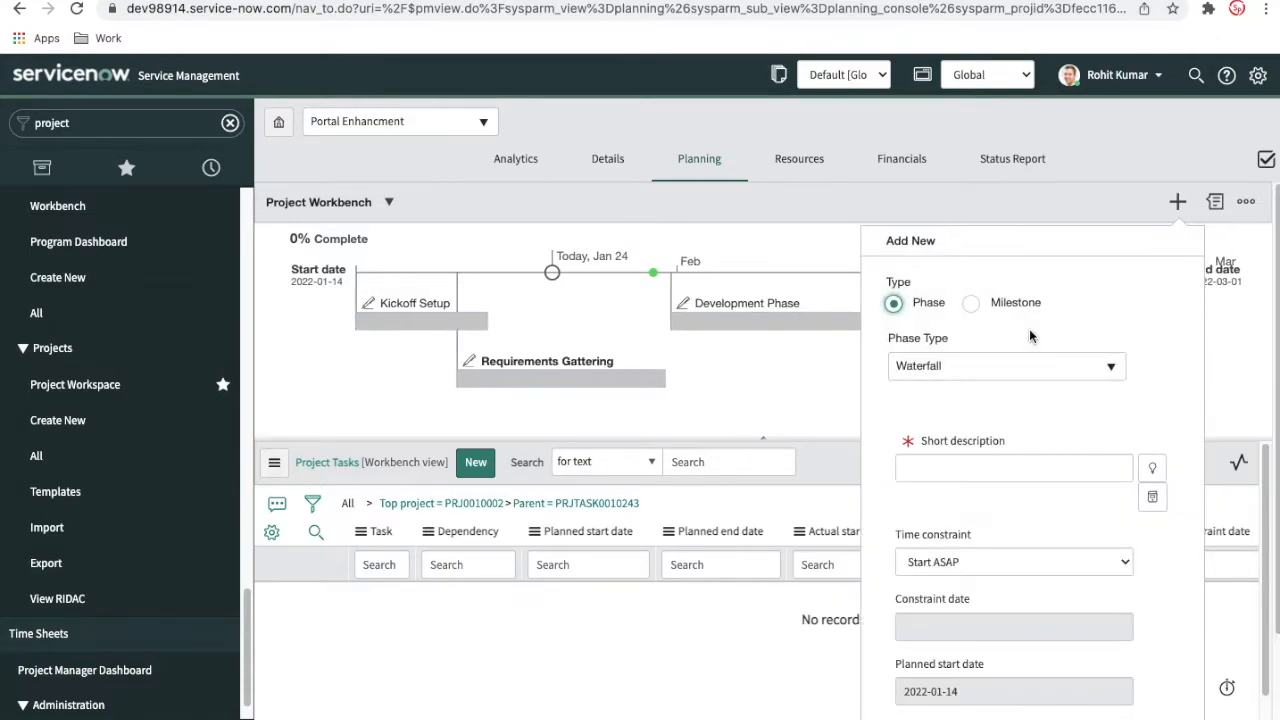
{"action": "scroll", "coordinate": [1081, 366], "scroll_direction": "down", "scroll_amount": 1}
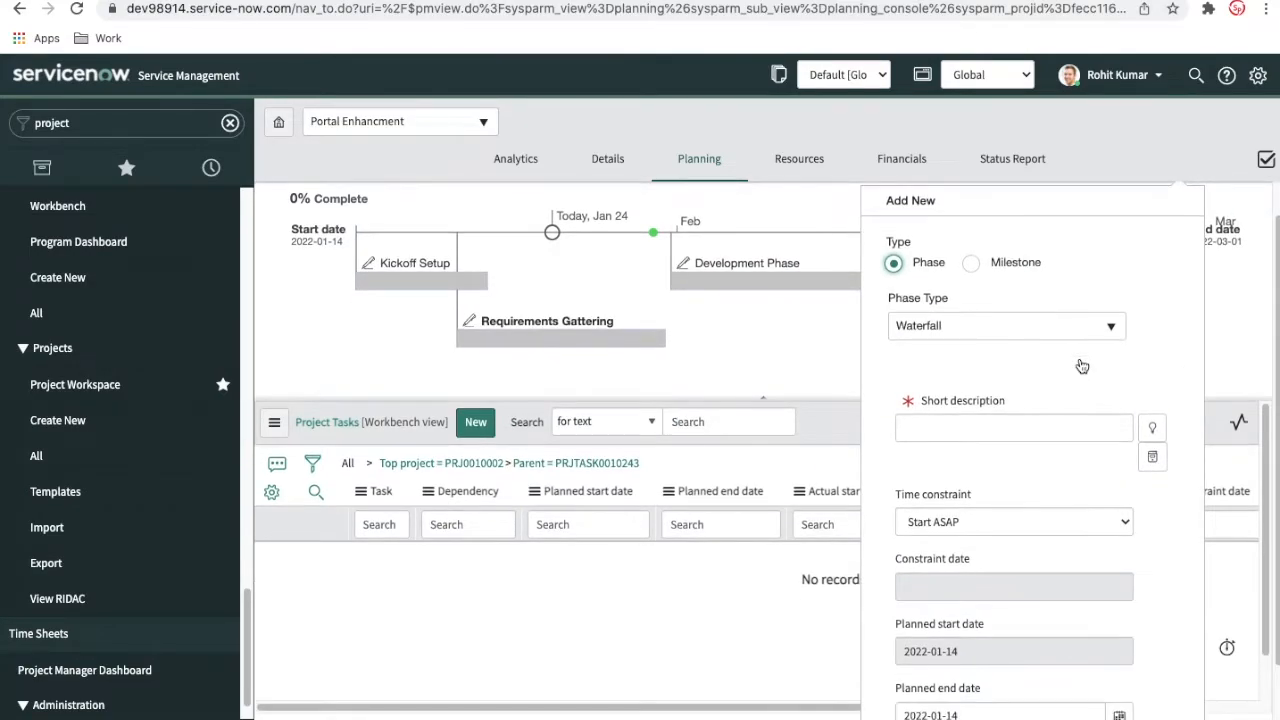
{"action": "scroll", "coordinate": [1081, 366], "scroll_direction": "down", "scroll_amount": 1}
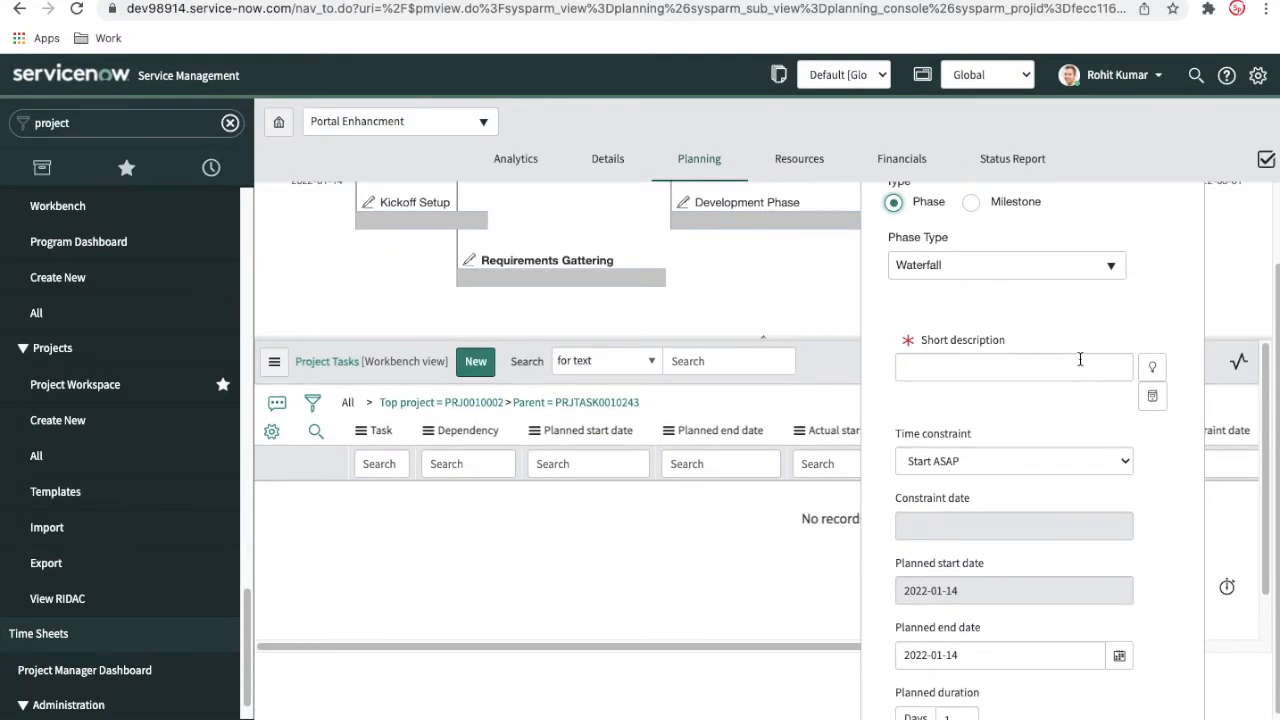
{"action": "left_click", "coordinate": [1000, 266]}
{"action": "left_click", "coordinate": [936, 359]}
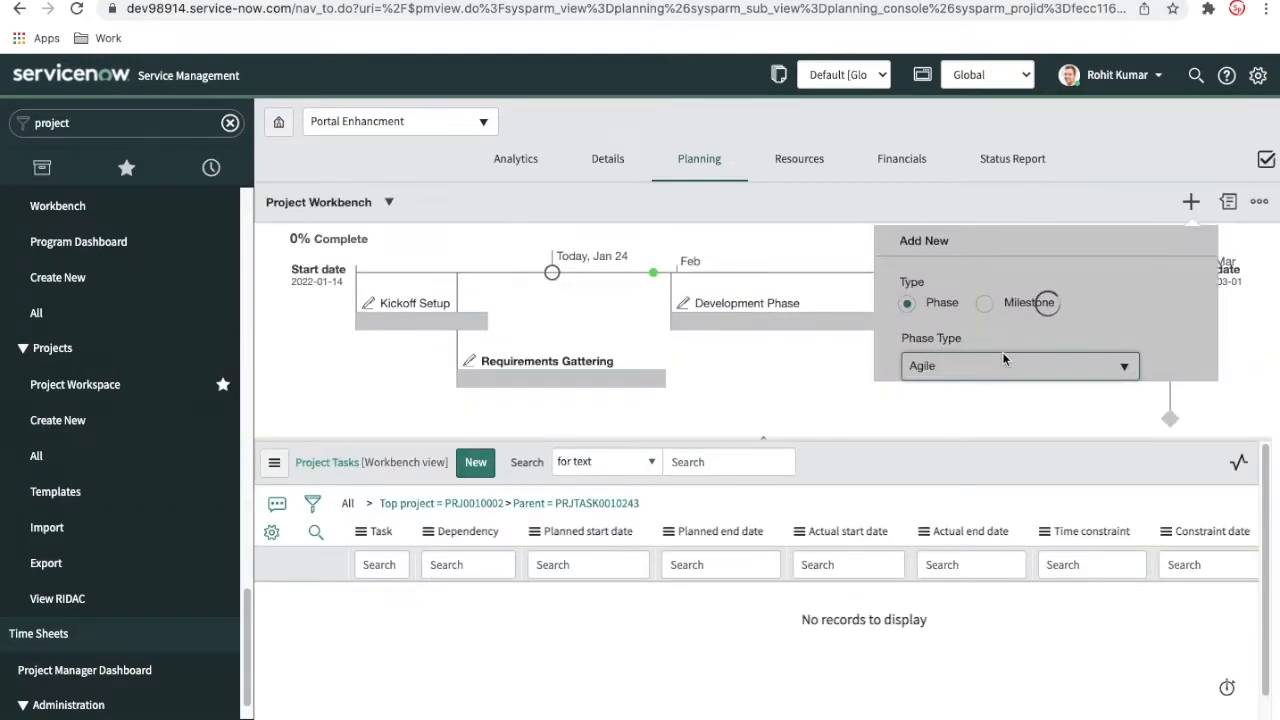
{"action": "left_click", "coordinate": [1002, 468]}
{"action": "type", "text": "Testing"}
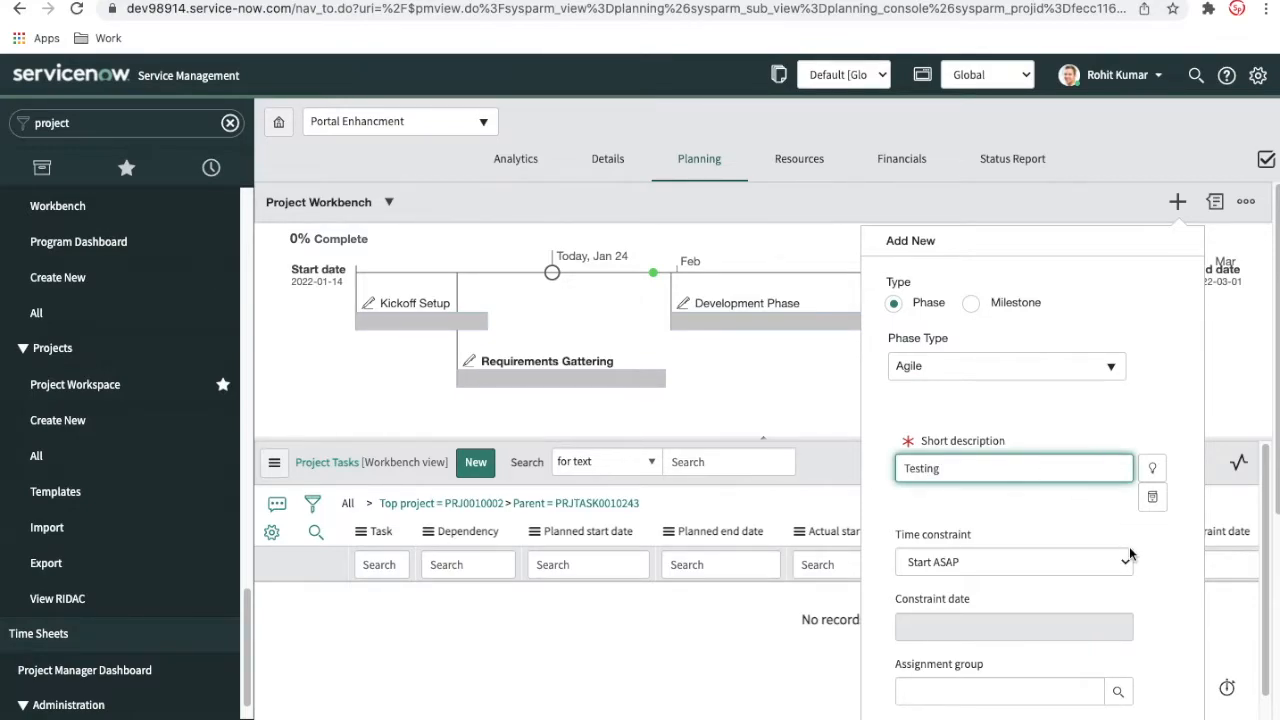
Step: Set the Testing phase's time constraint to Start on specific date and its planned start date to 2022-03-02
{"action": "scroll", "coordinate": [1129, 546], "scroll_direction": "down", "scroll_amount": 3}
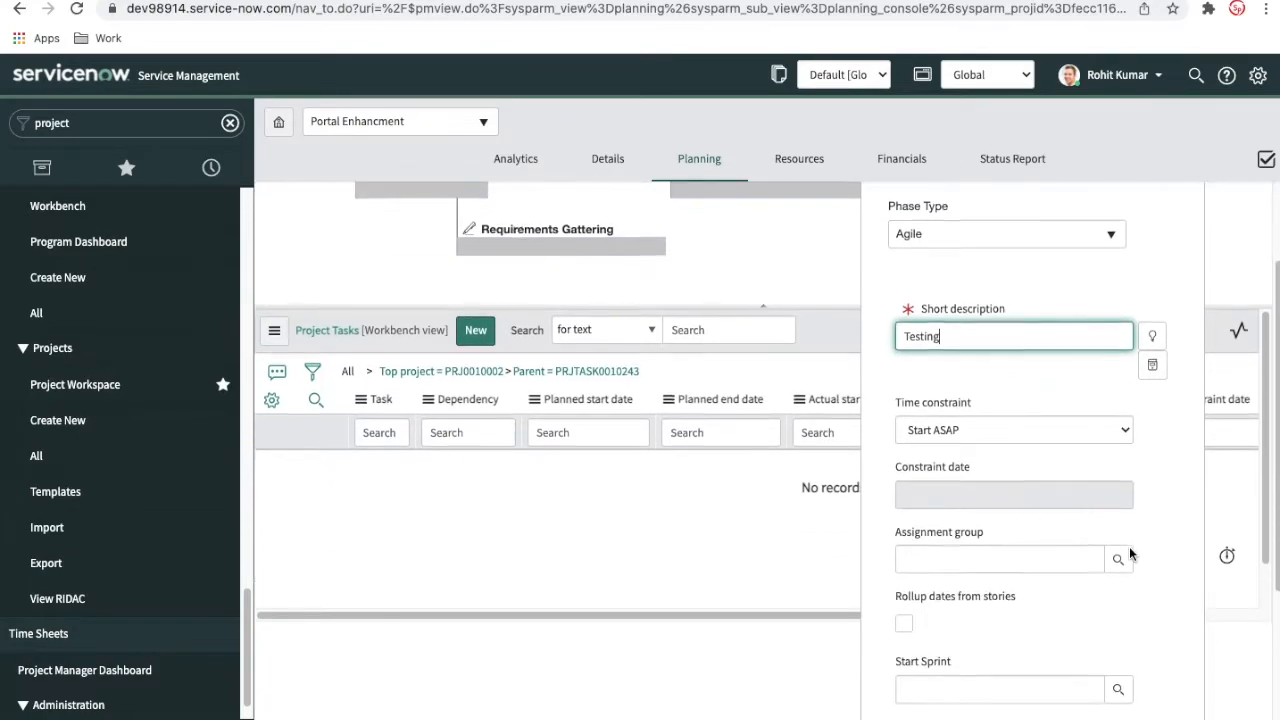
{"action": "left_click", "coordinate": [1064, 388]}
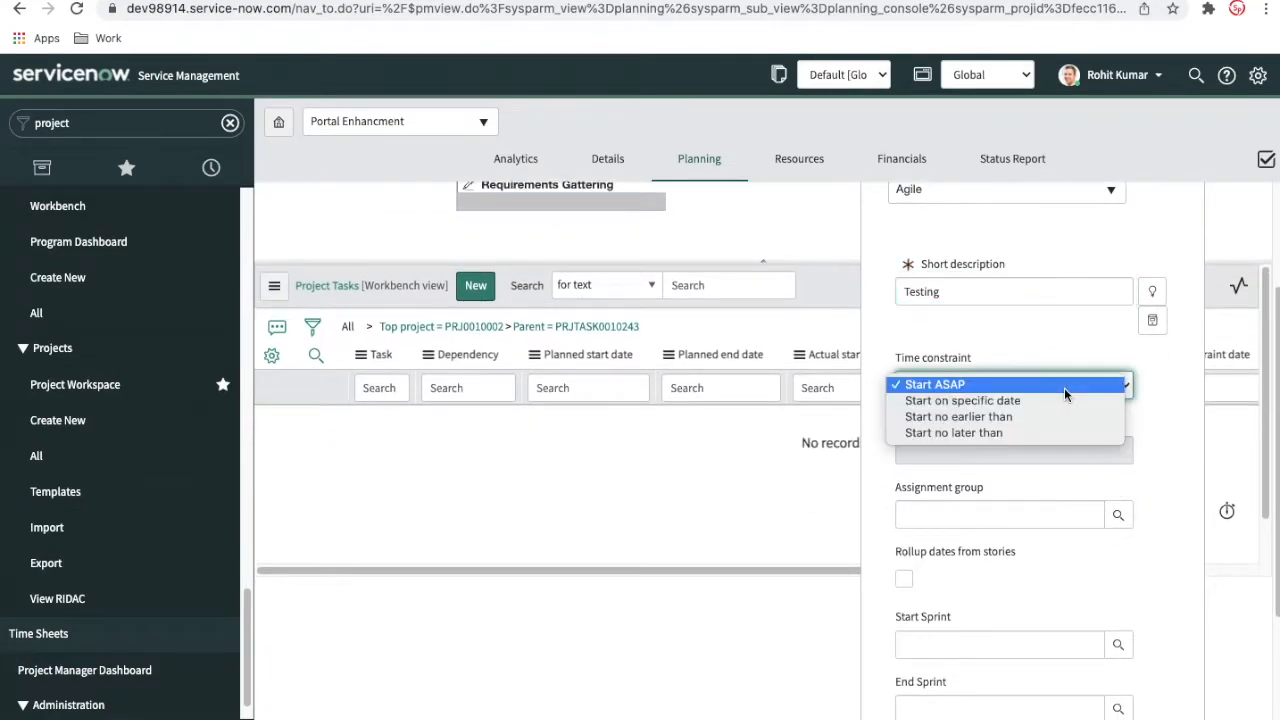
{"action": "left_click", "coordinate": [1022, 406]}
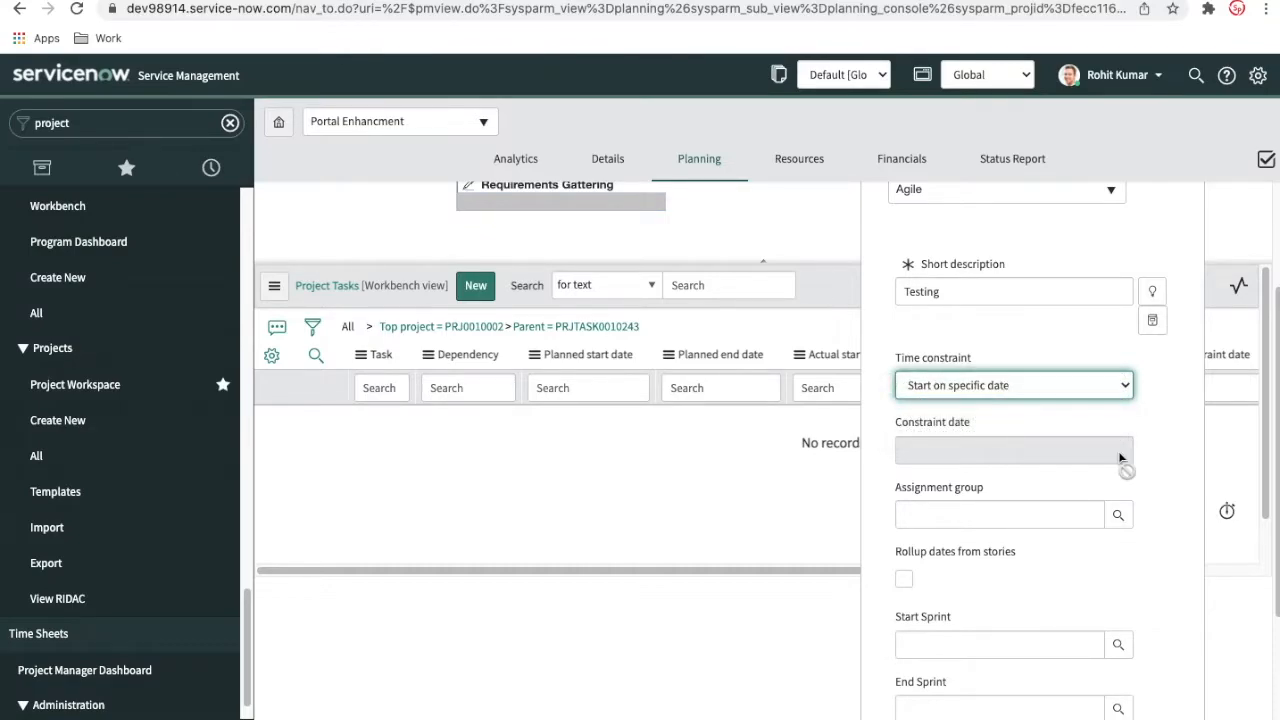
{"action": "scroll", "coordinate": [1120, 457], "scroll_direction": "down", "scroll_amount": 3}
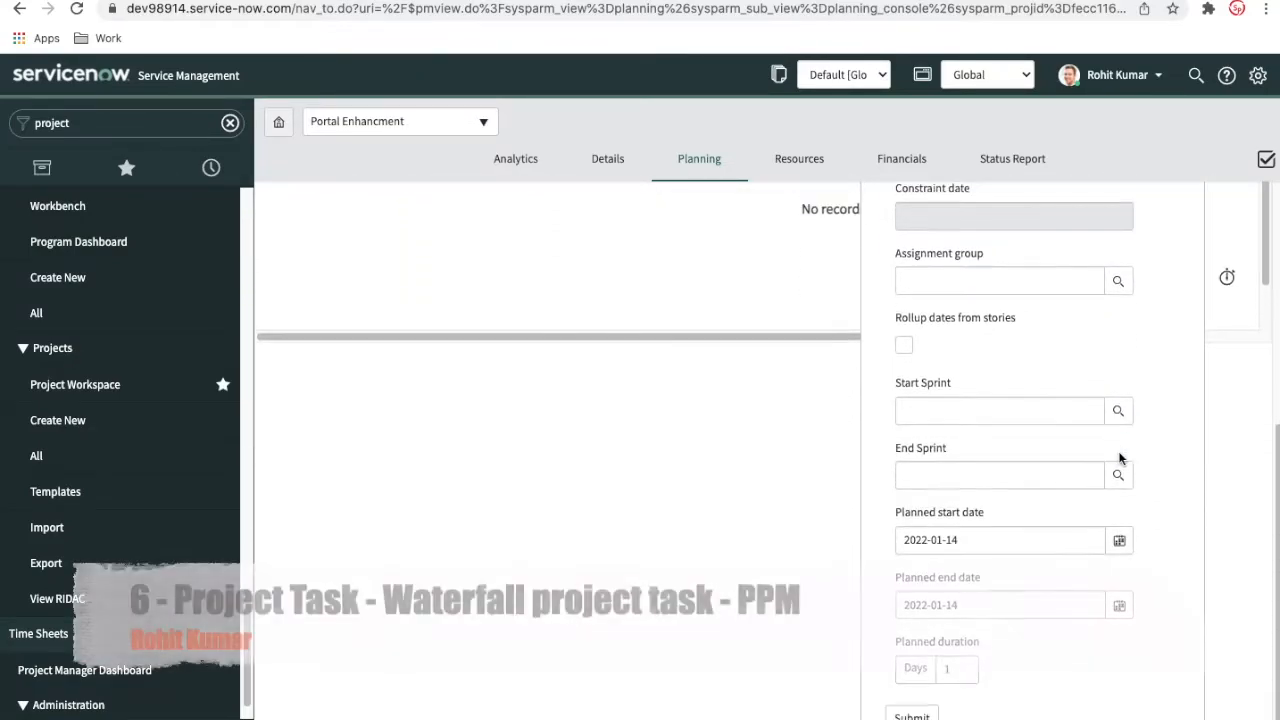
{"action": "left_click", "coordinate": [1120, 541]}
{"action": "left_click", "coordinate": [1043, 561]}
{"action": "left_click", "coordinate": [1043, 561]}
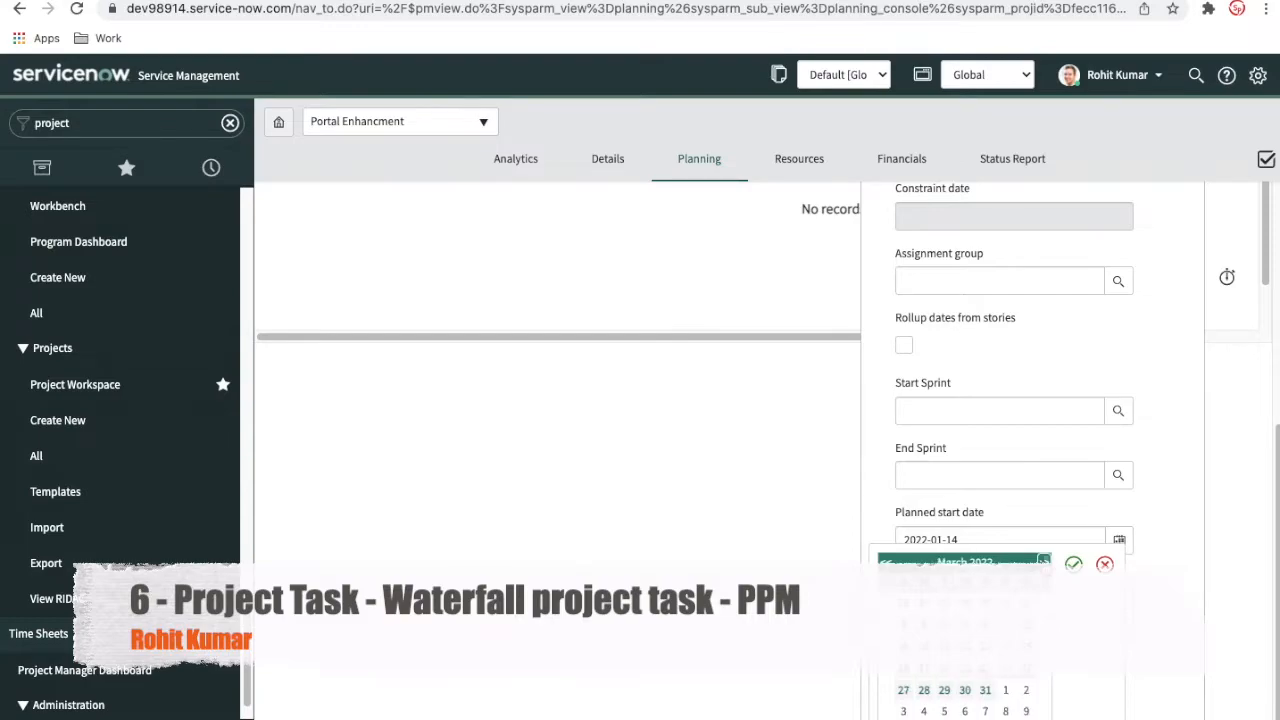
{"action": "left_click", "coordinate": [964, 603]}
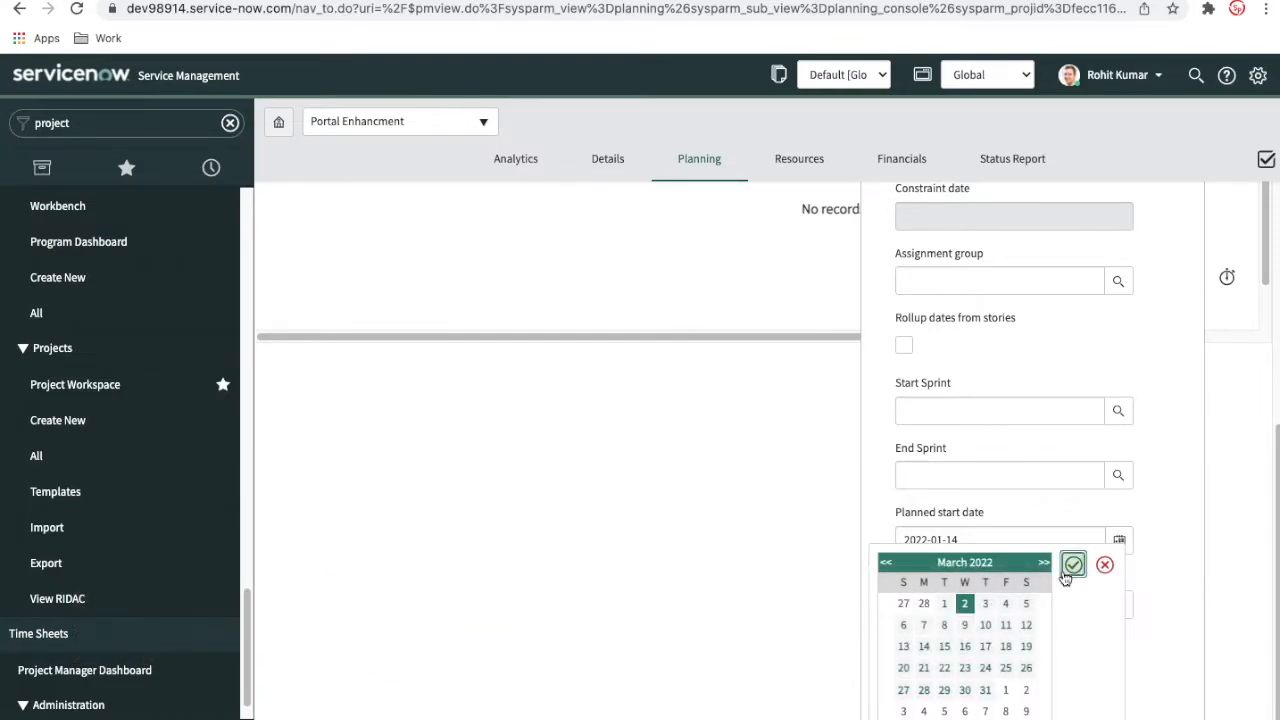
Step: Set the Testing phase's planned end date to 2022-03-31 and submit the phase
{"action": "left_click", "coordinate": [1119, 605]}
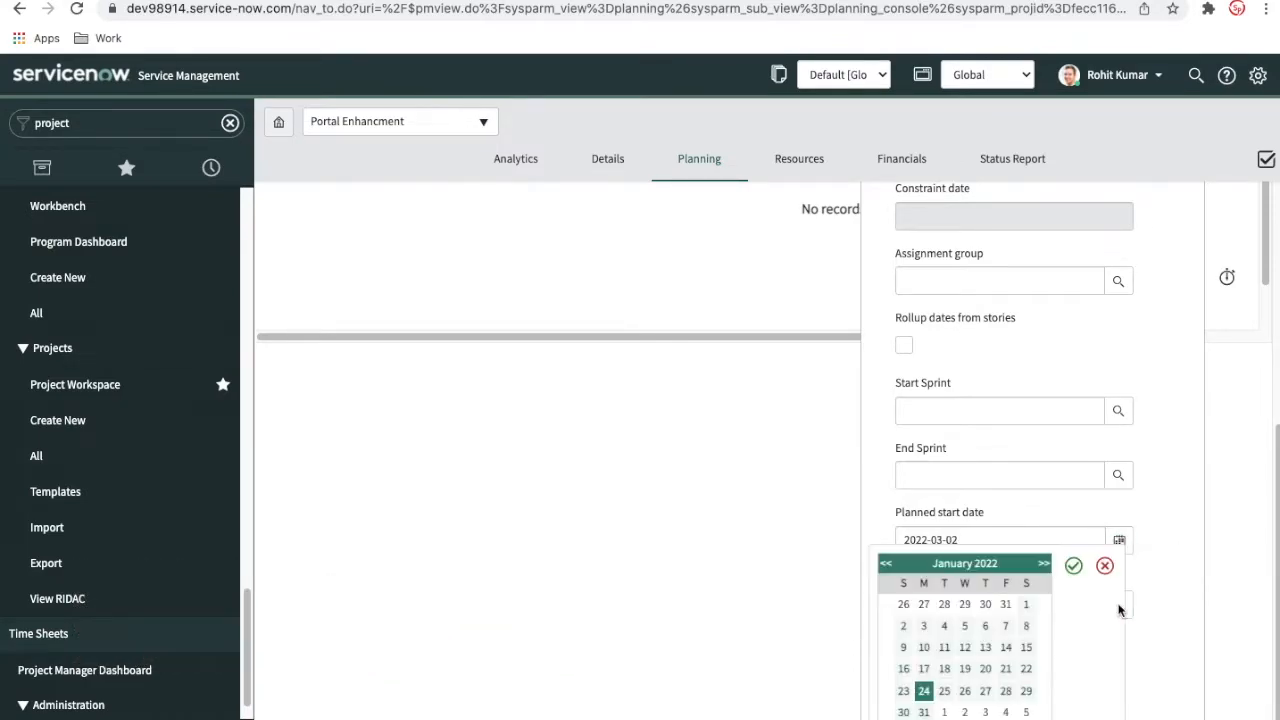
{"action": "left_click", "coordinate": [1043, 564]}
{"action": "left_click", "coordinate": [1043, 564]}
{"action": "left_click", "coordinate": [985, 690]}
{"action": "left_click", "coordinate": [1073, 566]}
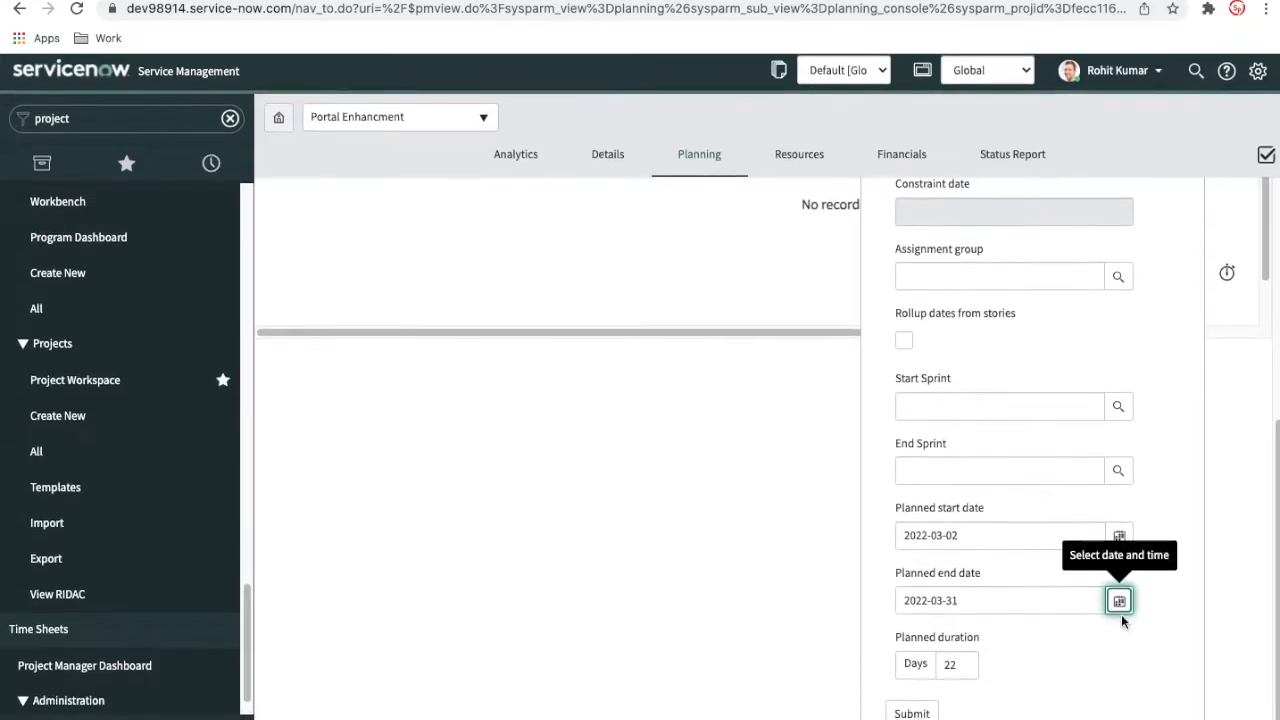
{"action": "left_click", "coordinate": [911, 716]}
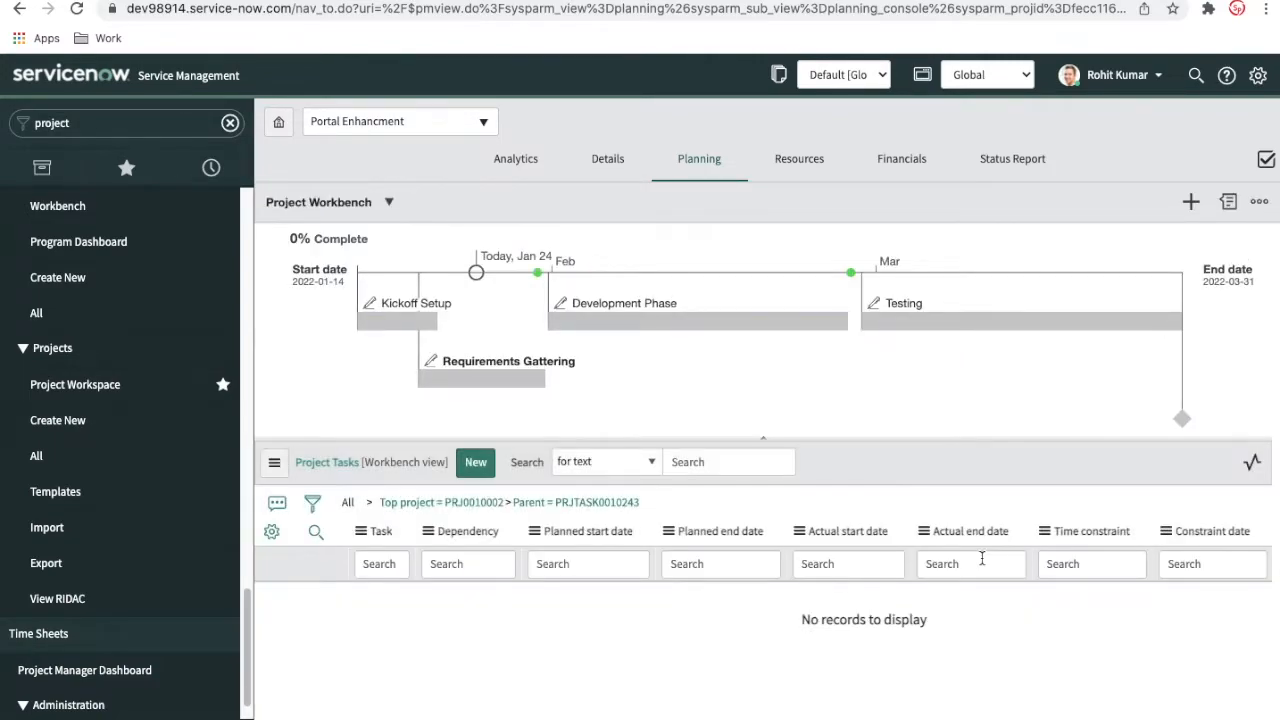
Step: Start a new milestone on the project timeline with the short description "Testing Complete"
{"action": "mouse_move", "coordinate": [1157, 319]}
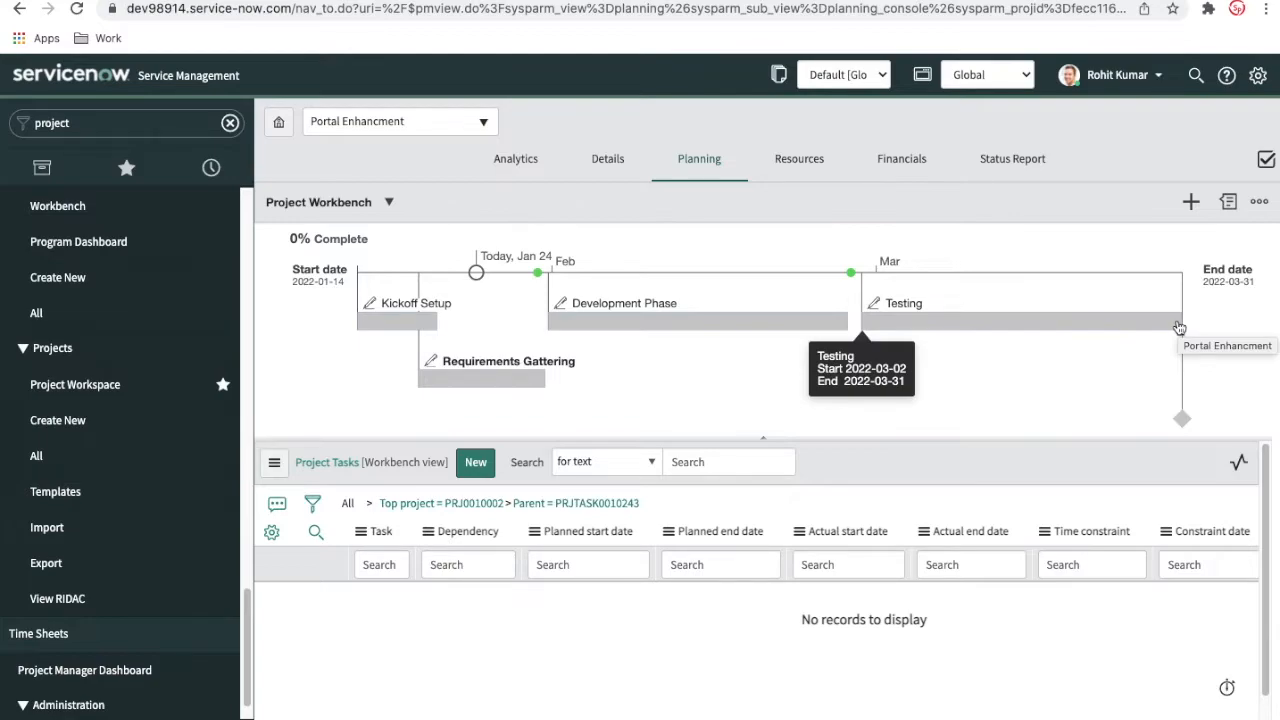
{"action": "left_click", "coordinate": [1190, 201]}
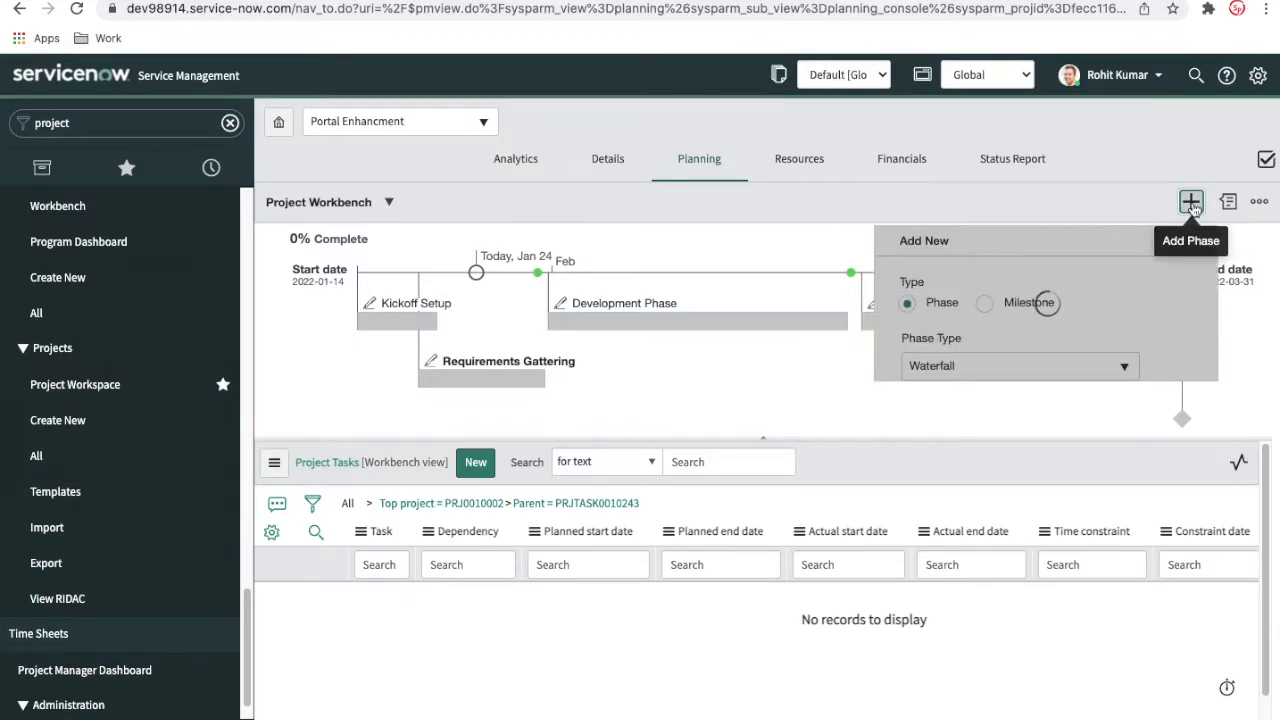
{"action": "left_click", "coordinate": [982, 303]}
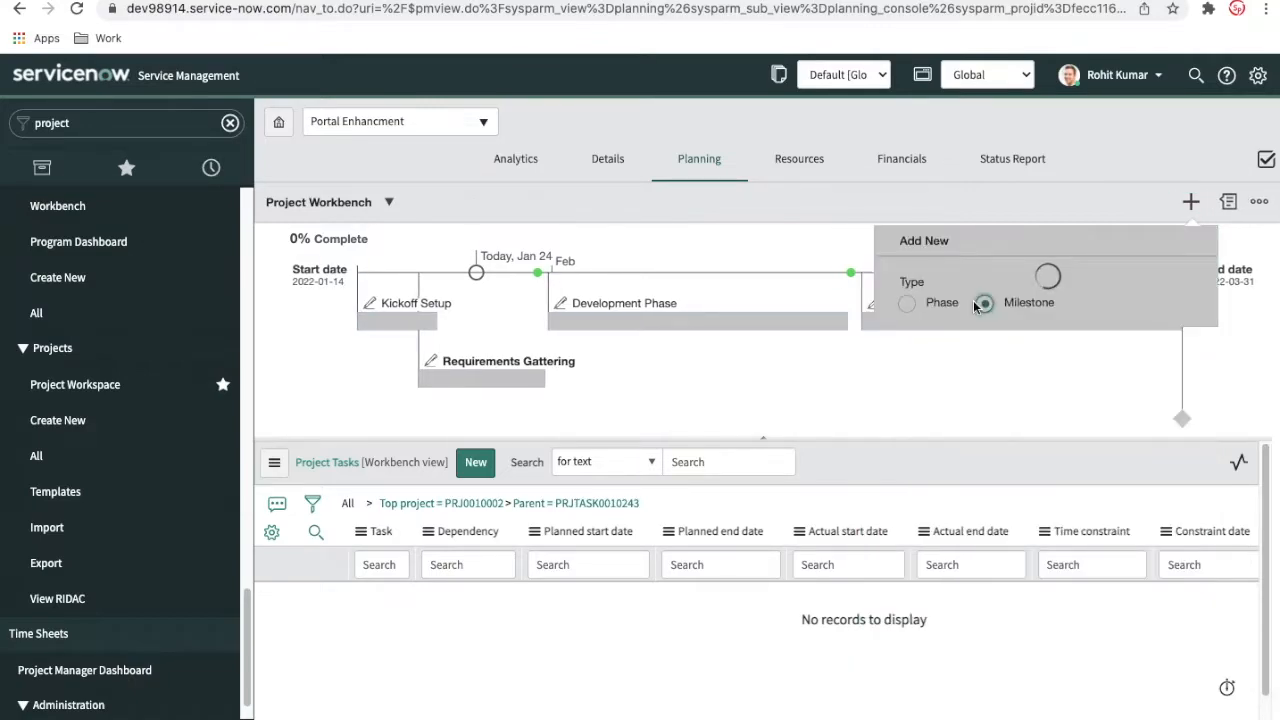
{"action": "left_click", "coordinate": [985, 421]}
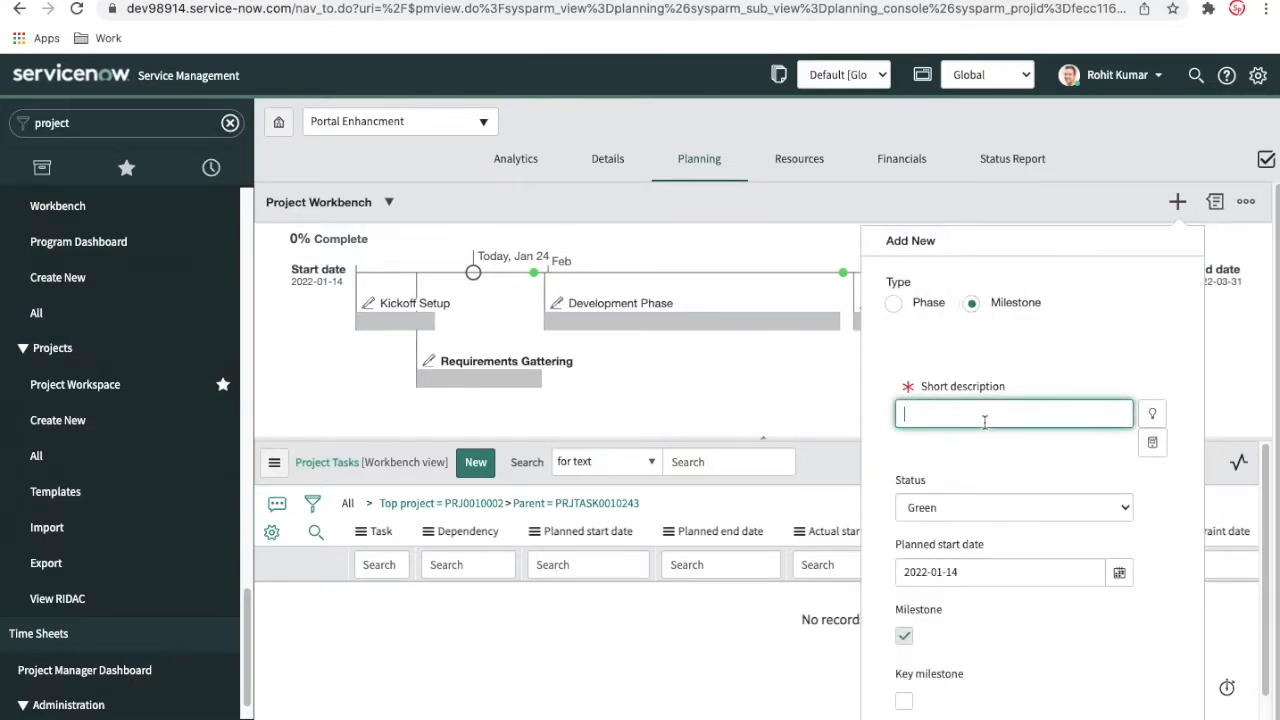
{"action": "type", "text": "Testing Complete"}
Step: Set the Testing Complete milestone's planned start date to 2022-04-01 and submit the milestone
{"action": "scroll", "coordinate": [1056, 541], "scroll_direction": "down", "scroll_amount": 1}
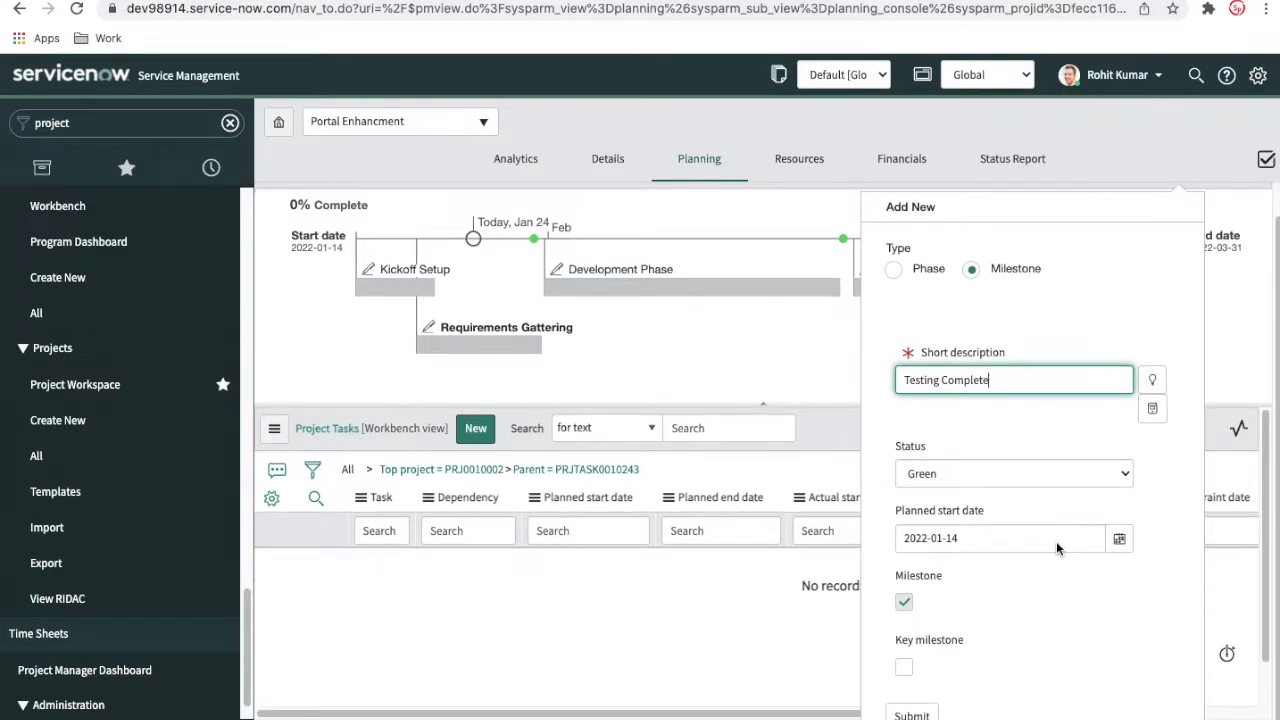
{"action": "left_click", "coordinate": [1119, 538]}
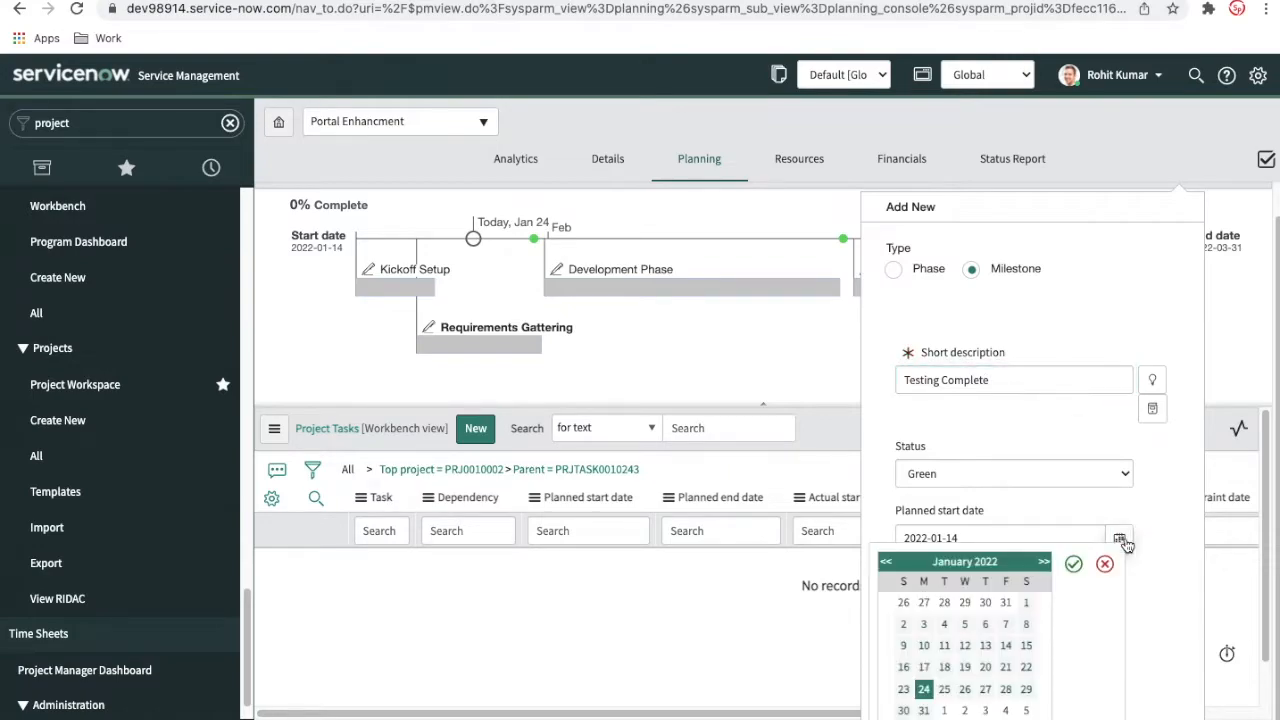
{"action": "left_click", "coordinate": [1042, 562]}
{"action": "left_click", "coordinate": [1042, 562]}
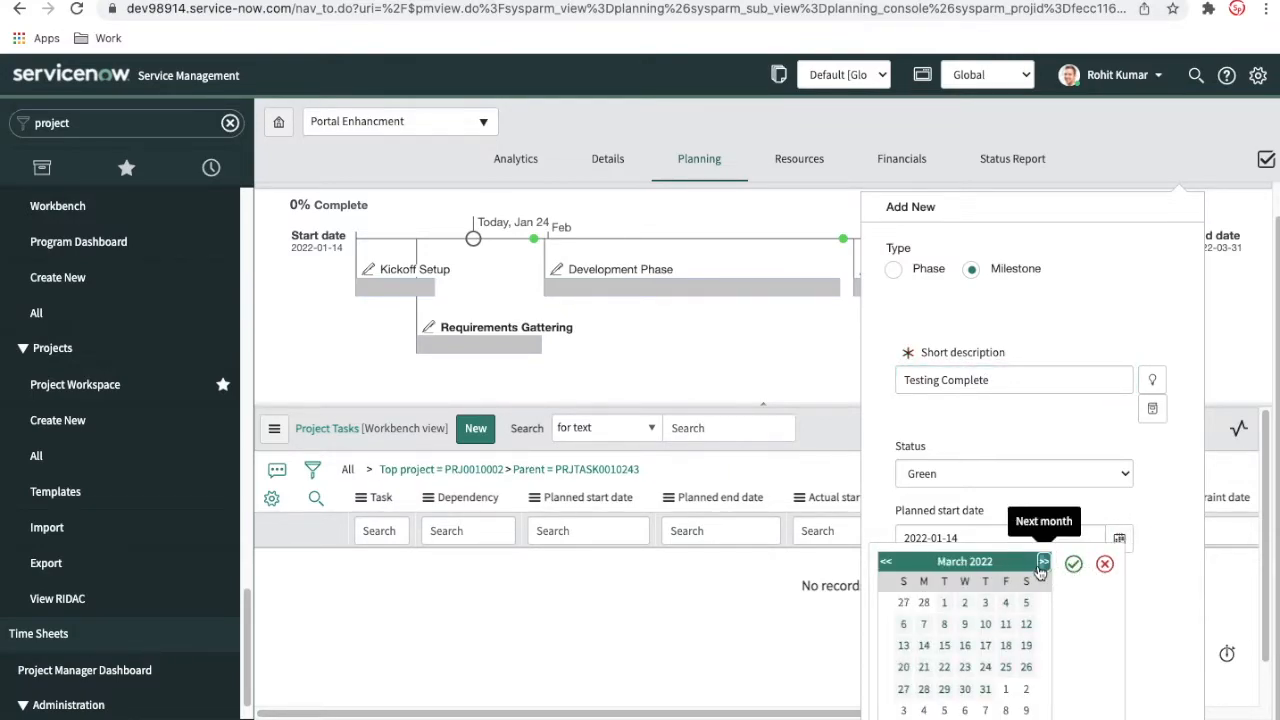
{"action": "left_click", "coordinate": [1005, 689]}
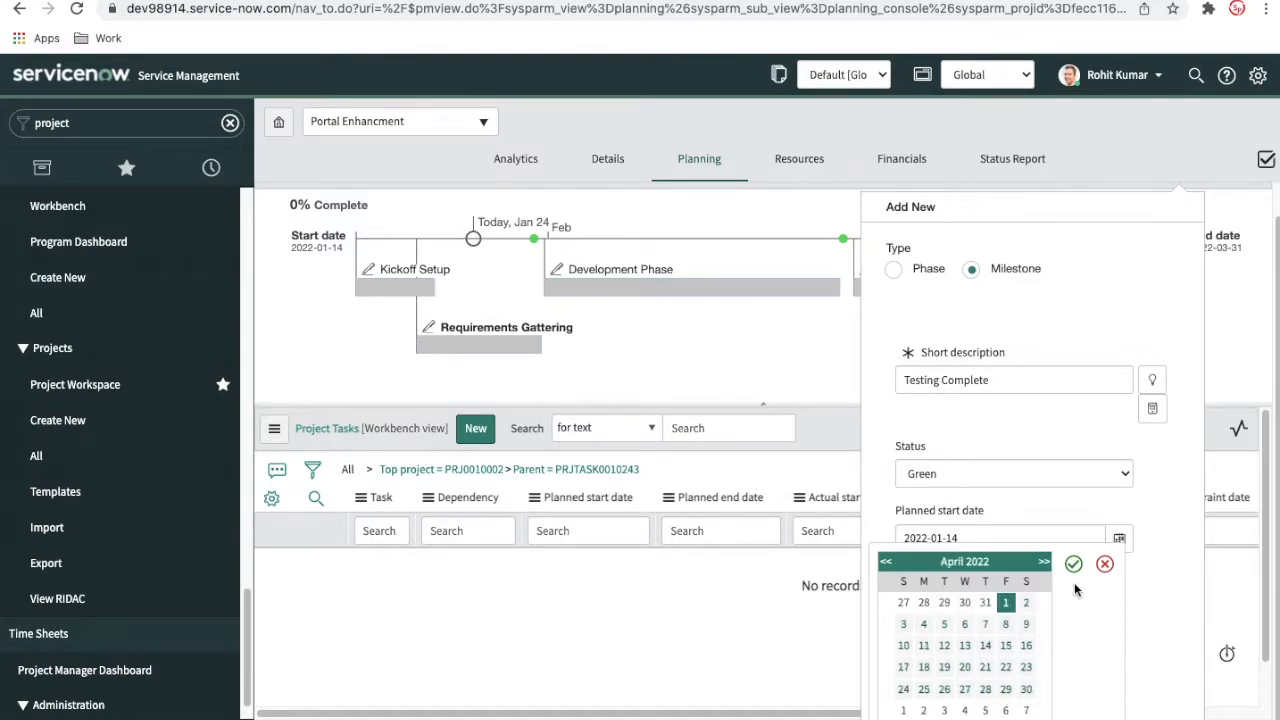
{"action": "left_click", "coordinate": [1073, 563]}
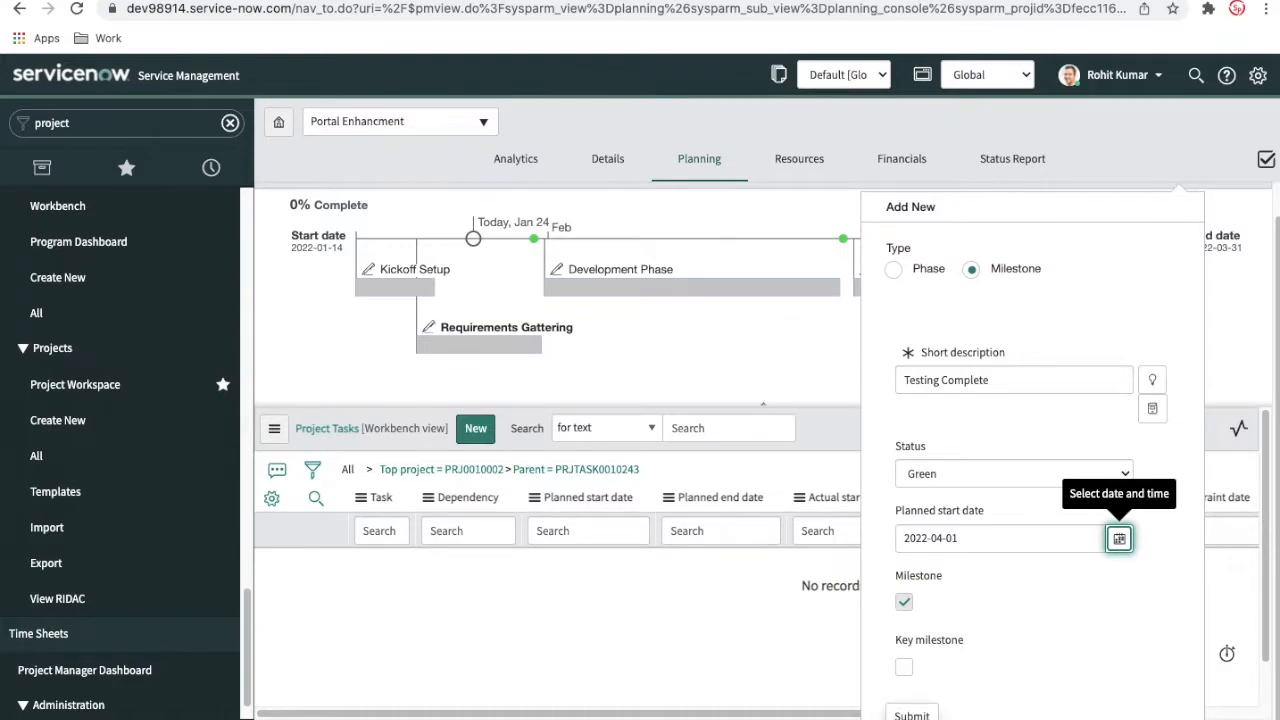
{"action": "left_click", "coordinate": [912, 715]}
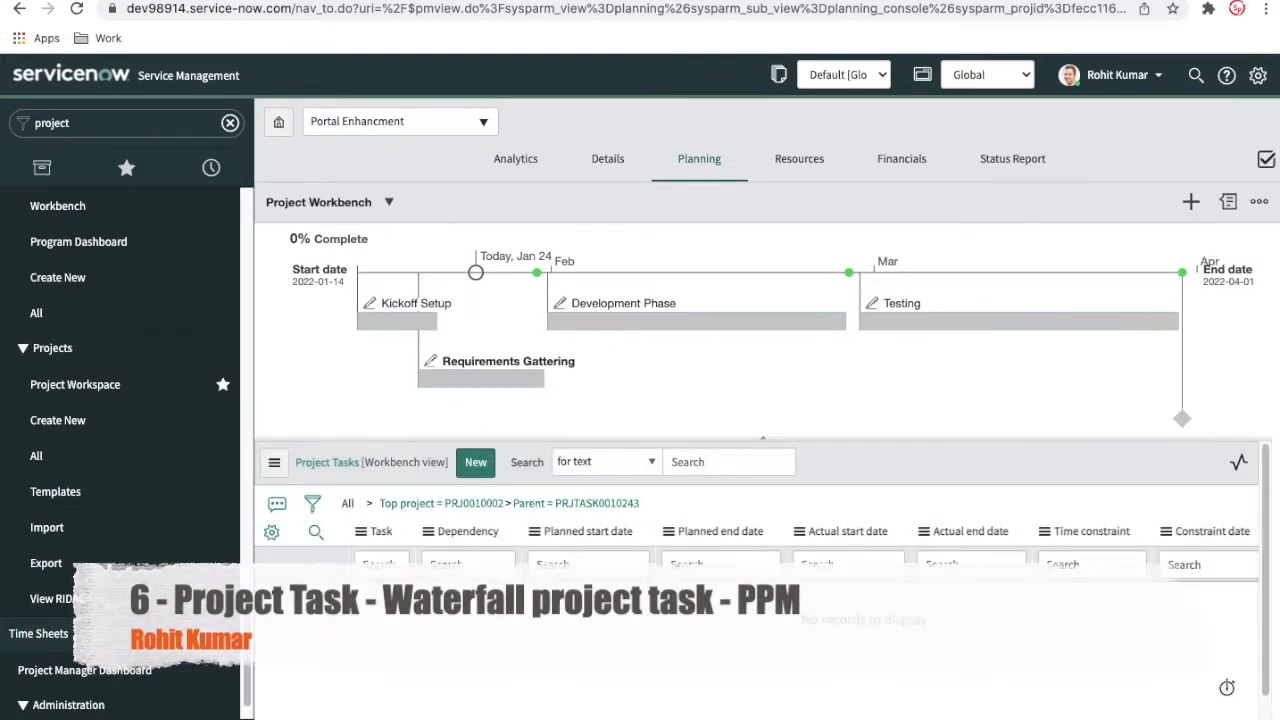
Step: Start a new Waterfall phase on the project timeline with the short description "Promote to Prod"
{"action": "mouse_move", "coordinate": [1180, 275]}
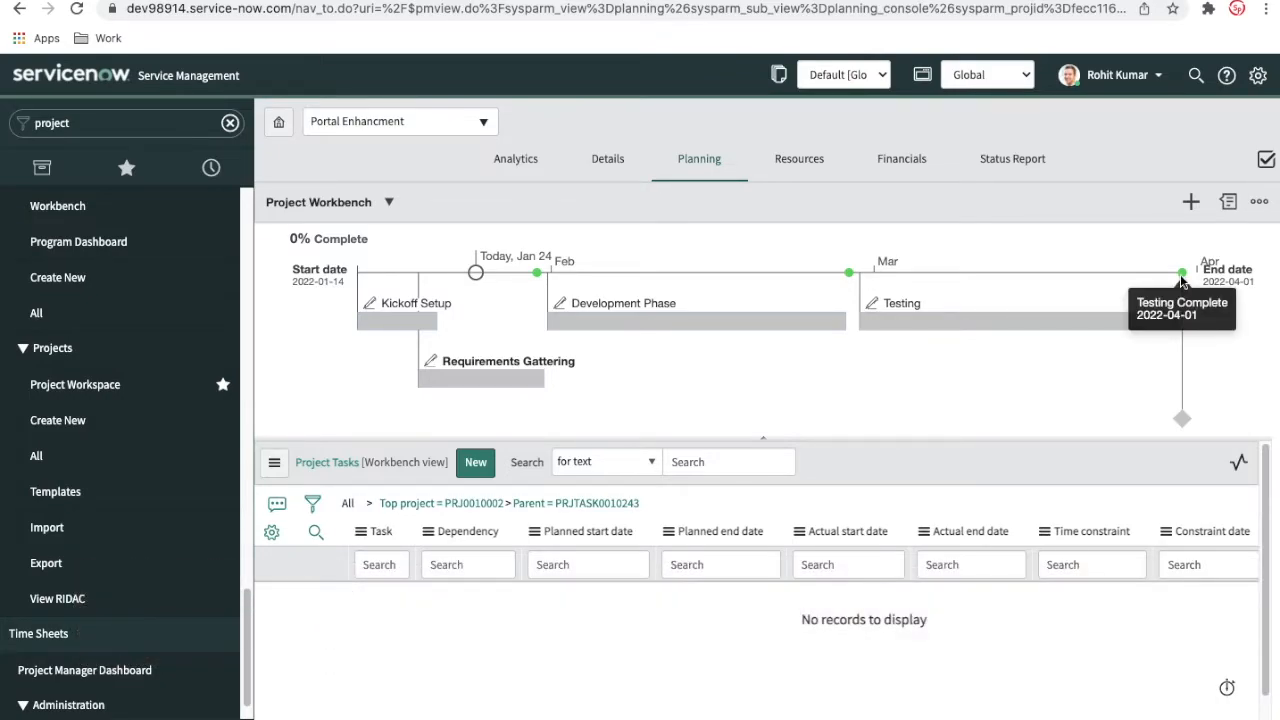
{"action": "left_click", "coordinate": [1190, 201]}
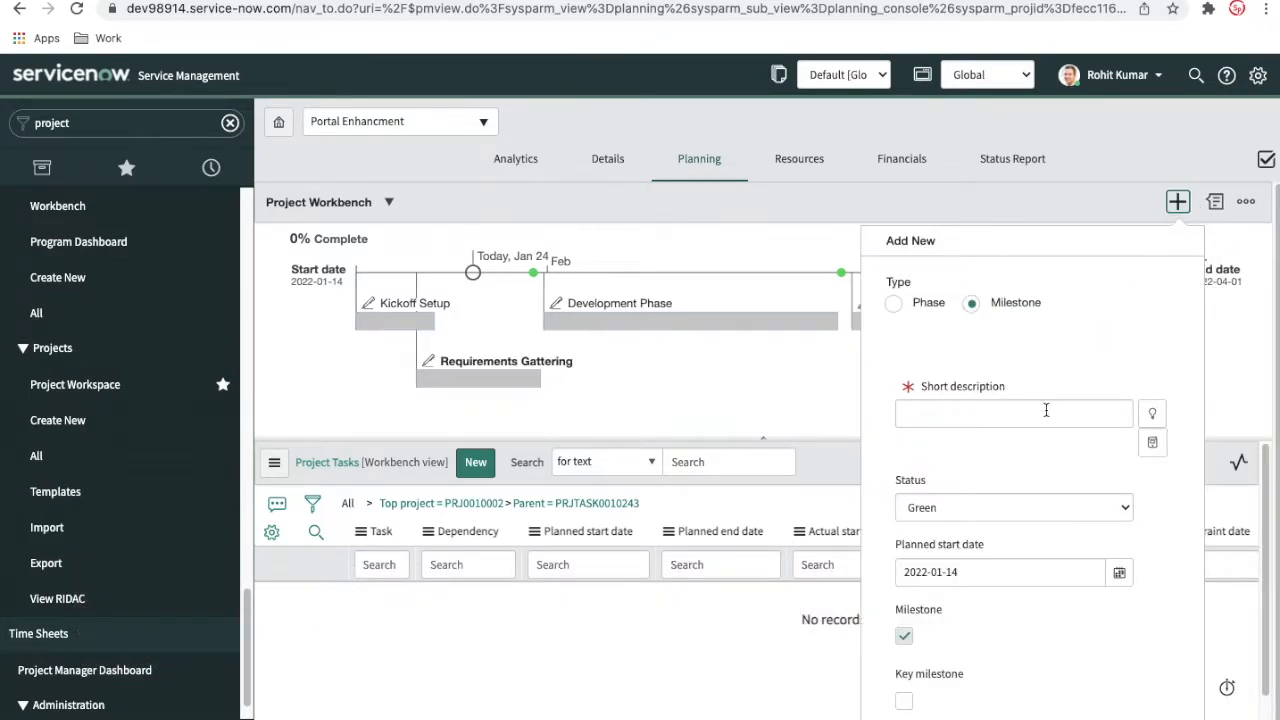
{"action": "left_click", "coordinate": [896, 304]}
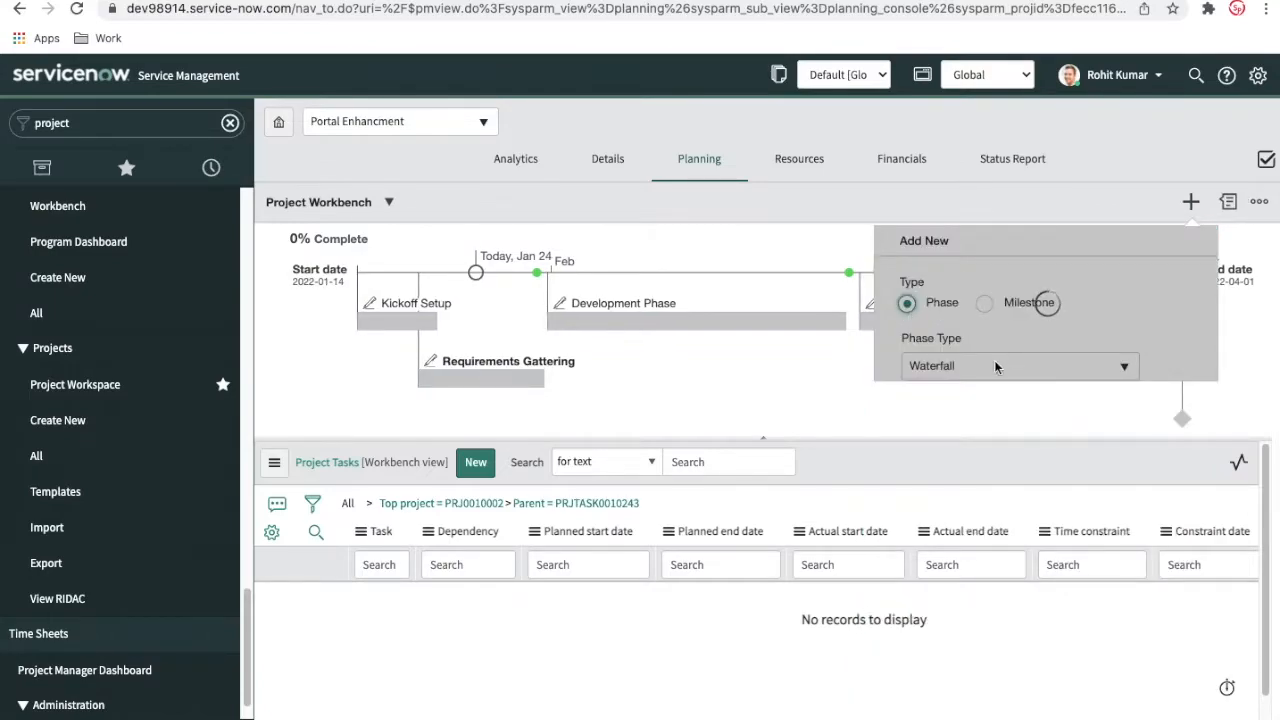
{"action": "scroll", "coordinate": [1020, 369], "scroll_direction": "down", "scroll_amount": 1}
{"action": "left_click", "coordinate": [1006, 408]}
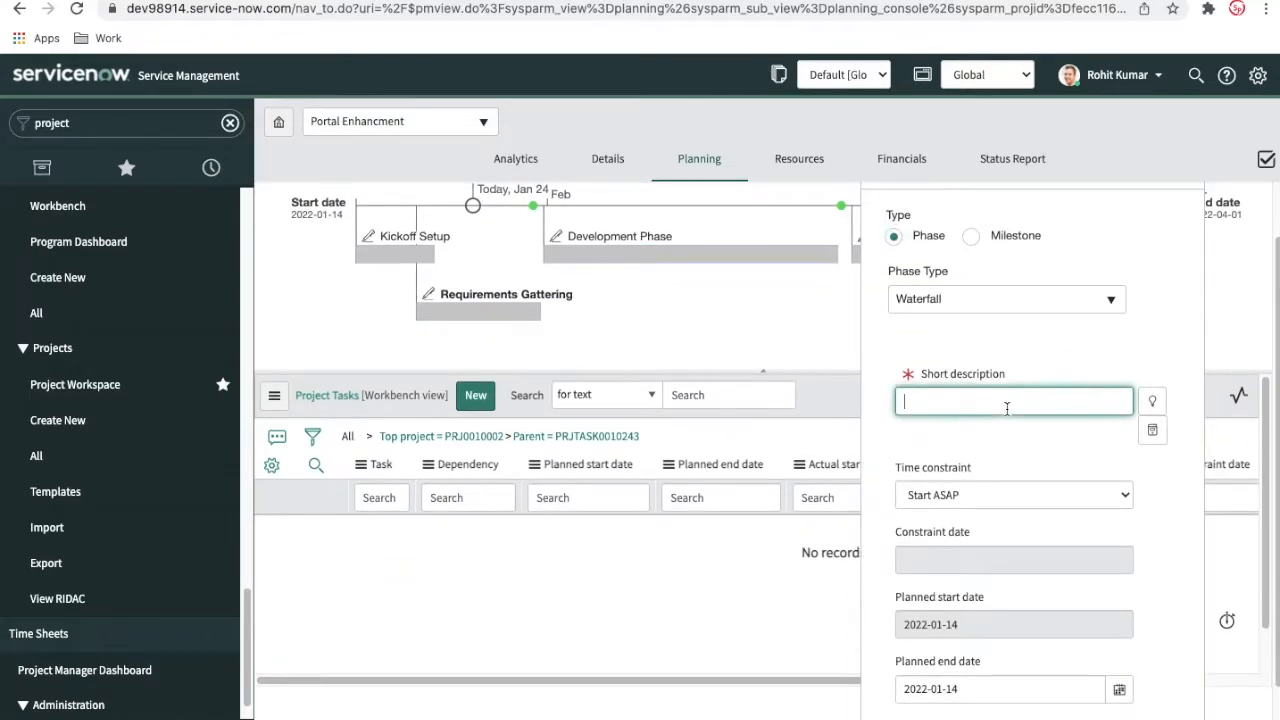
{"action": "type", "text": "Promote to Prod"}
Step: Set the Promote to Prod phase's time constraint to Start no earlier than
{"action": "scroll", "coordinate": [1086, 517], "scroll_direction": "down", "scroll_amount": 1}
{"action": "left_click", "coordinate": [1073, 453]}
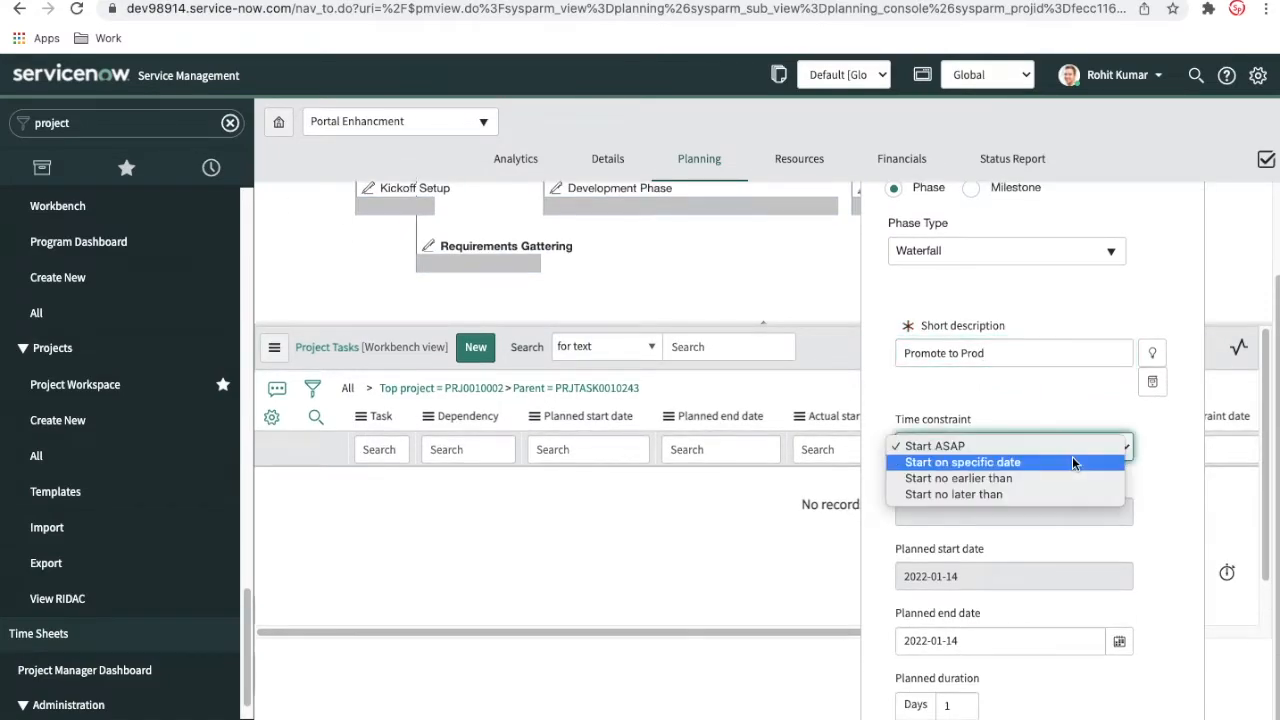
{"action": "left_click", "coordinate": [1023, 463]}
{"action": "left_click", "coordinate": [1026, 445]}
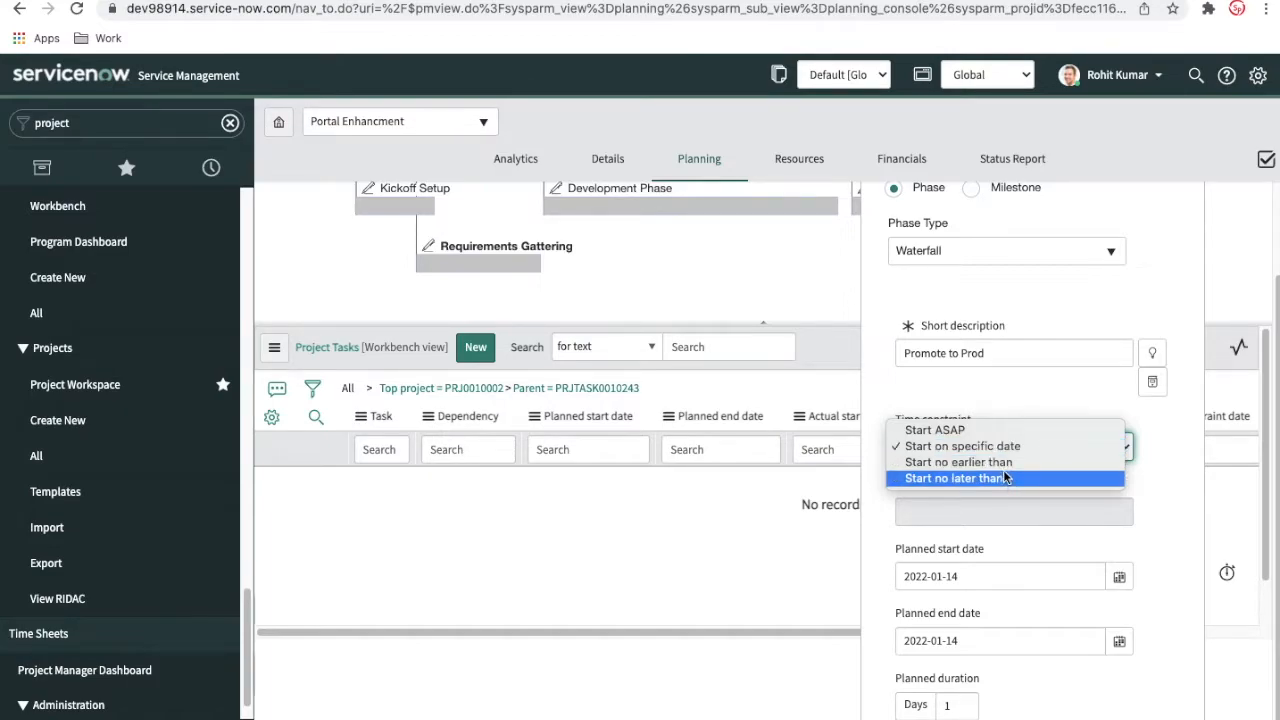
{"action": "left_click", "coordinate": [1004, 466]}
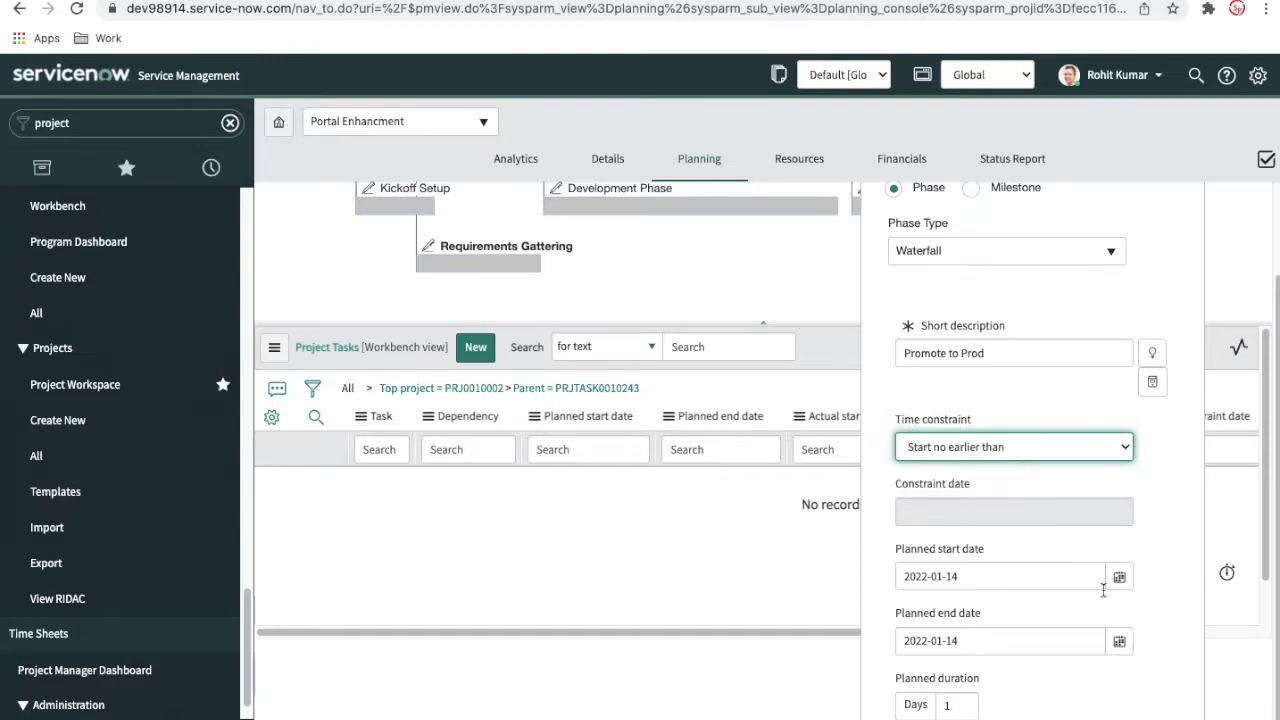
Step: Set the Promote to Prod phase's planned start date to 2022-04-02
{"action": "scroll", "coordinate": [1102, 588], "scroll_direction": "down", "scroll_amount": 1}
{"action": "left_click", "coordinate": [1119, 545]}
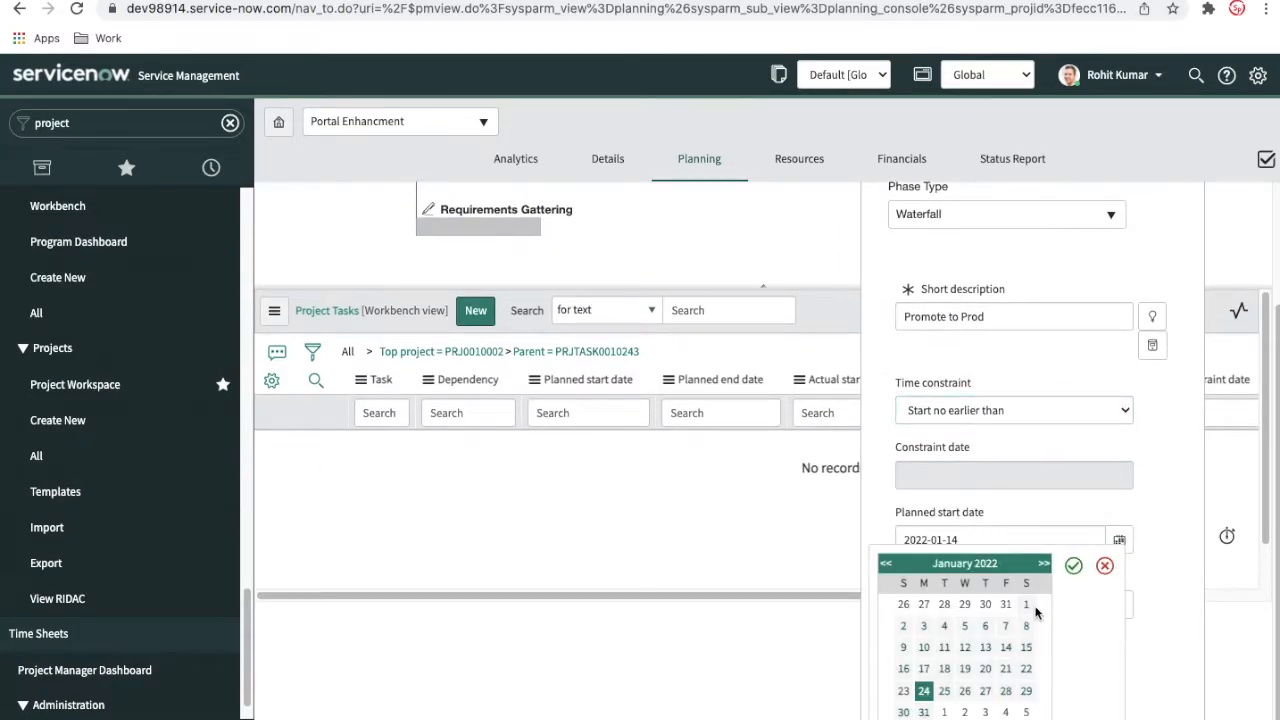
{"action": "left_click", "coordinate": [1043, 565]}
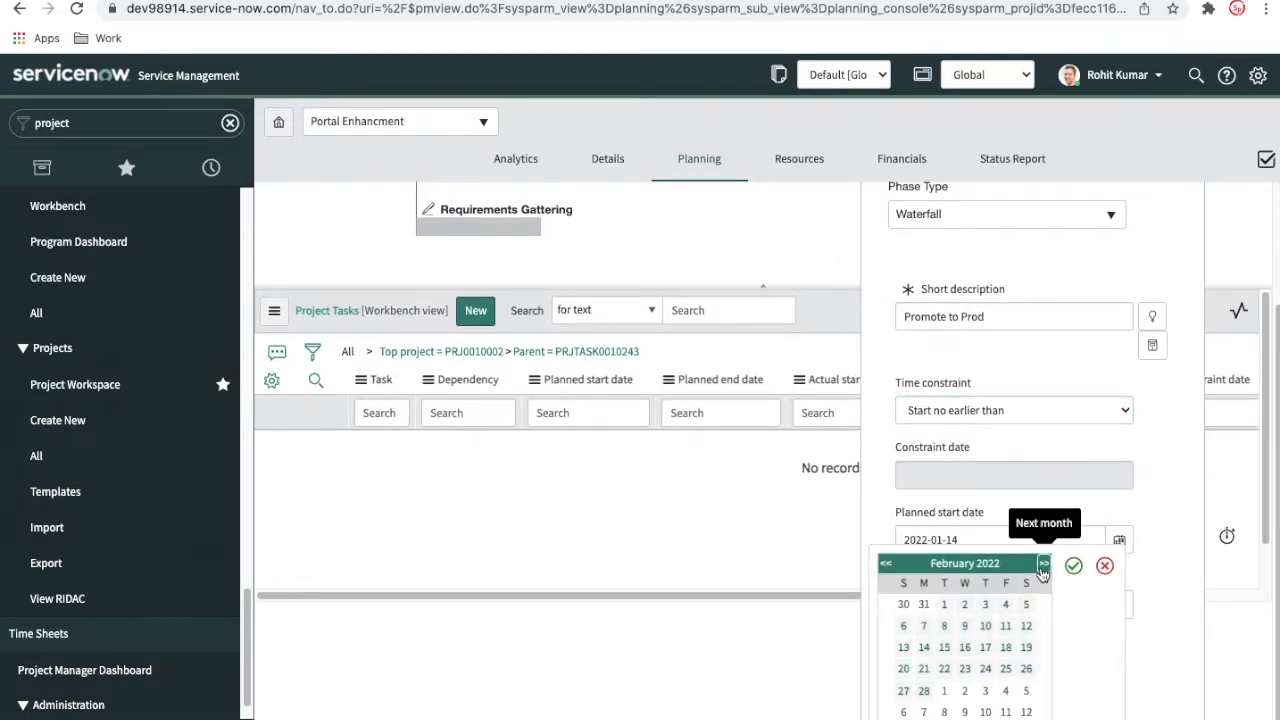
{"action": "left_click", "coordinate": [1043, 565]}
{"action": "left_click", "coordinate": [1043, 565]}
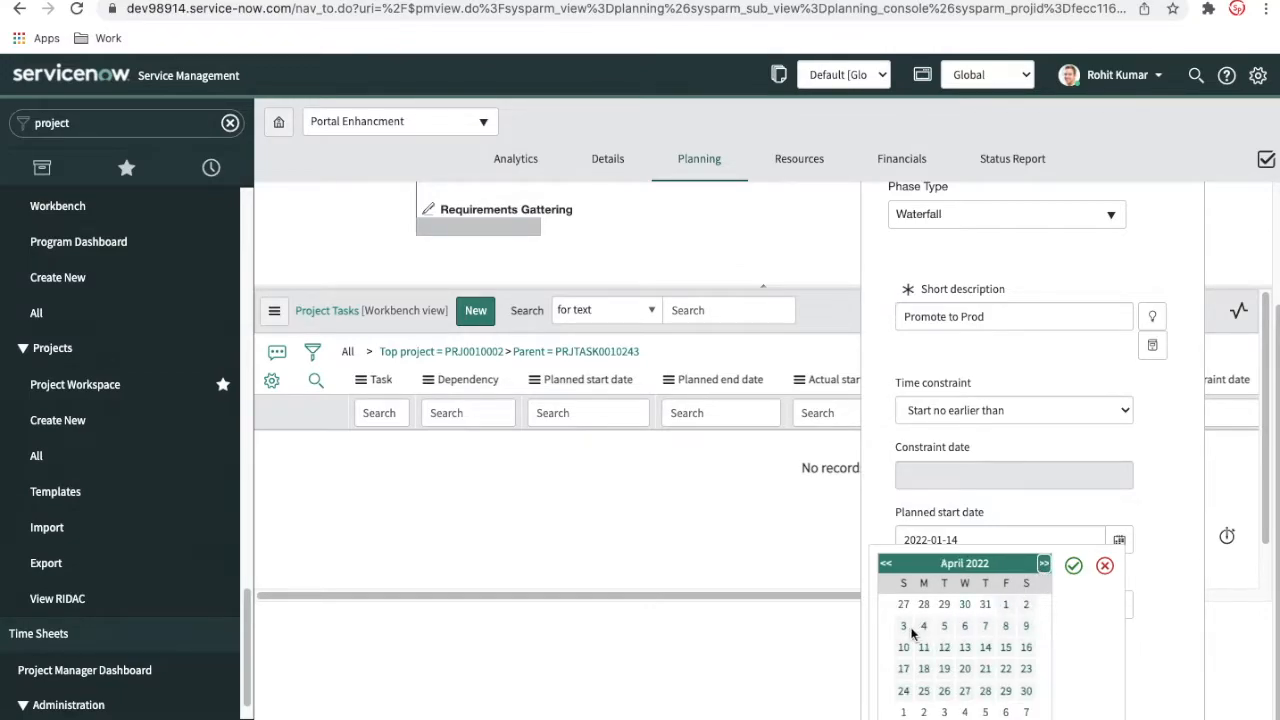
{"action": "left_click", "coordinate": [1027, 604]}
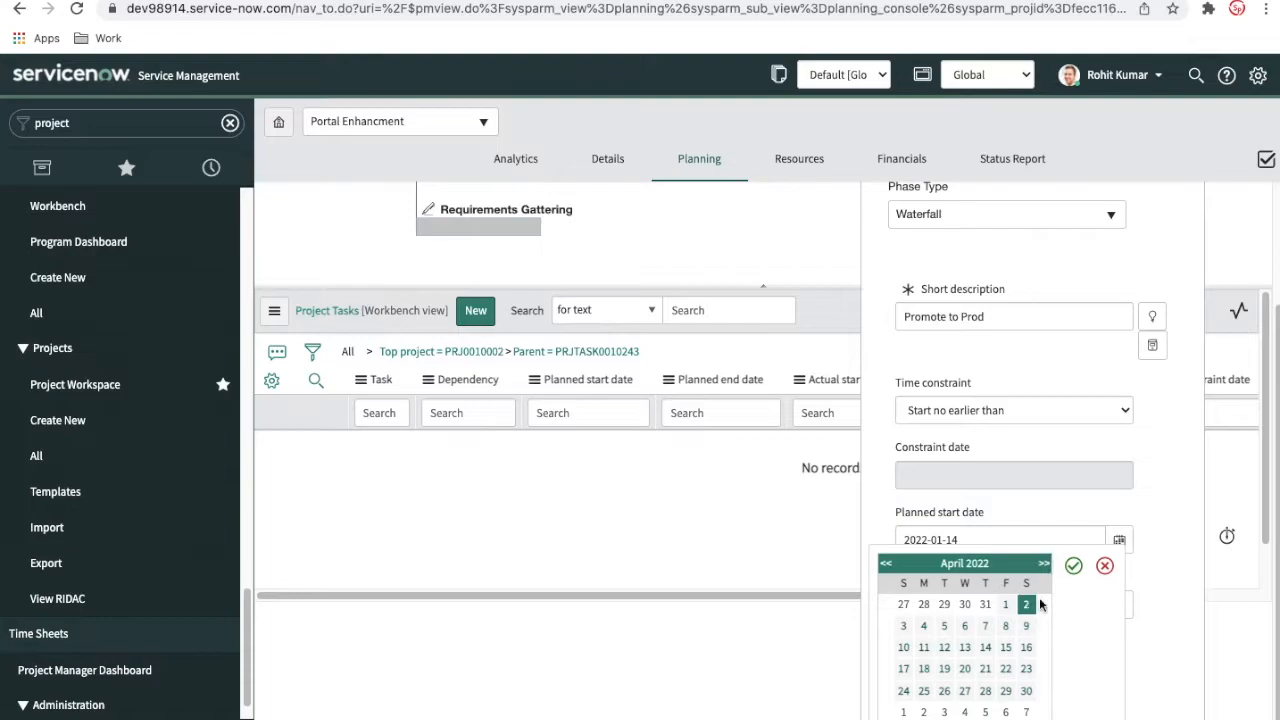
{"action": "left_click", "coordinate": [1073, 566]}
Step: Set the Promote to Prod phase's planned end date to 2022-04-05 and submit the phase
{"action": "left_click", "coordinate": [1120, 607]}
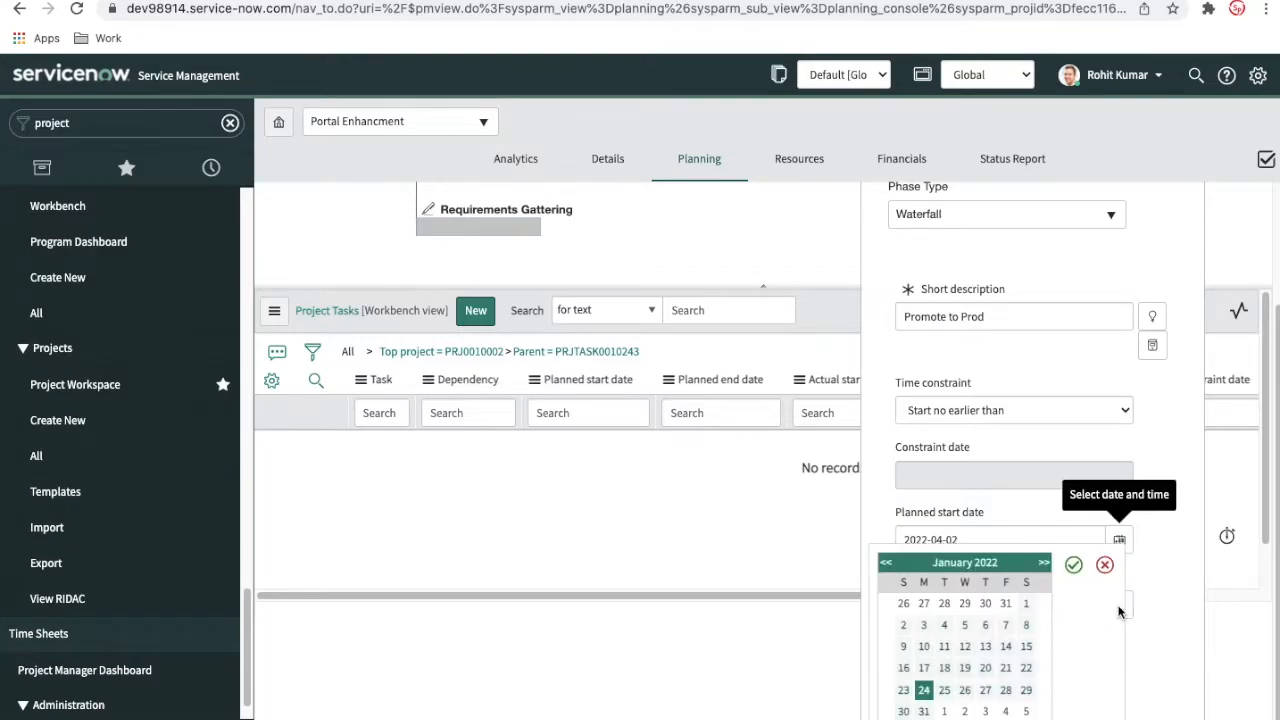
{"action": "left_click", "coordinate": [1044, 563]}
{"action": "left_click", "coordinate": [1044, 563]}
{"action": "left_click", "coordinate": [1044, 564]}
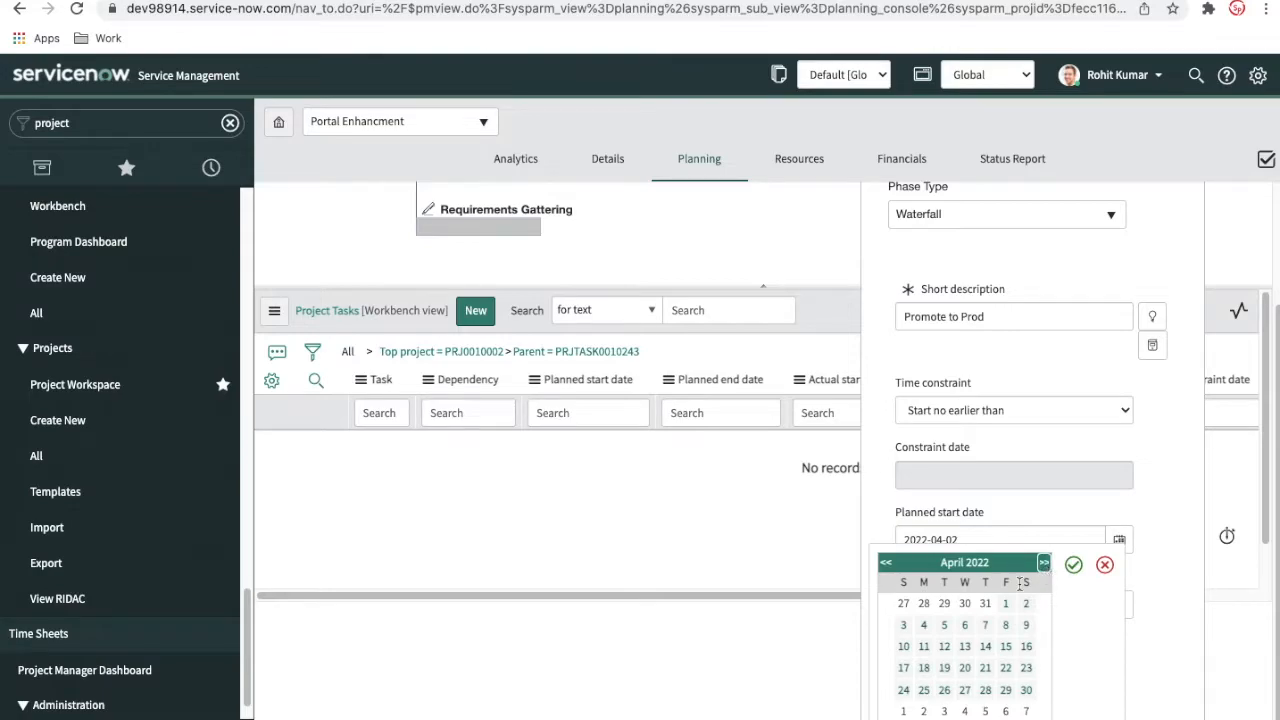
{"action": "left_click", "coordinate": [952, 625]}
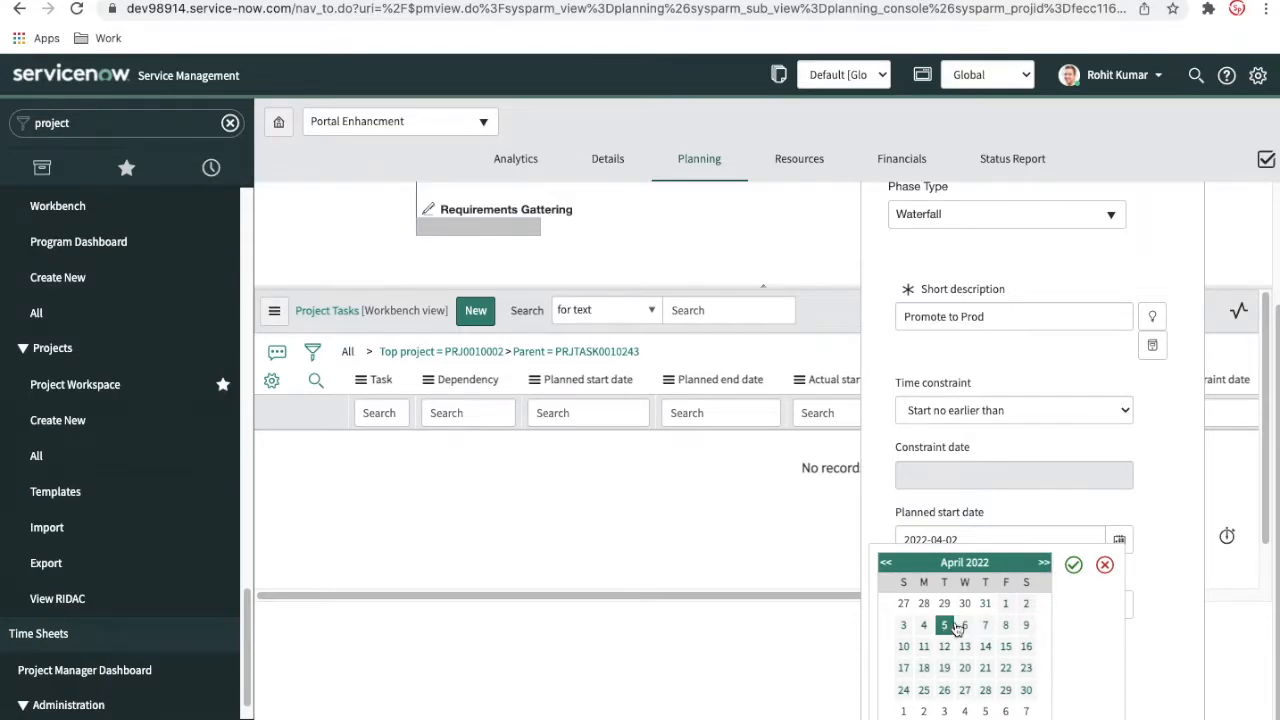
{"action": "left_click", "coordinate": [1073, 565]}
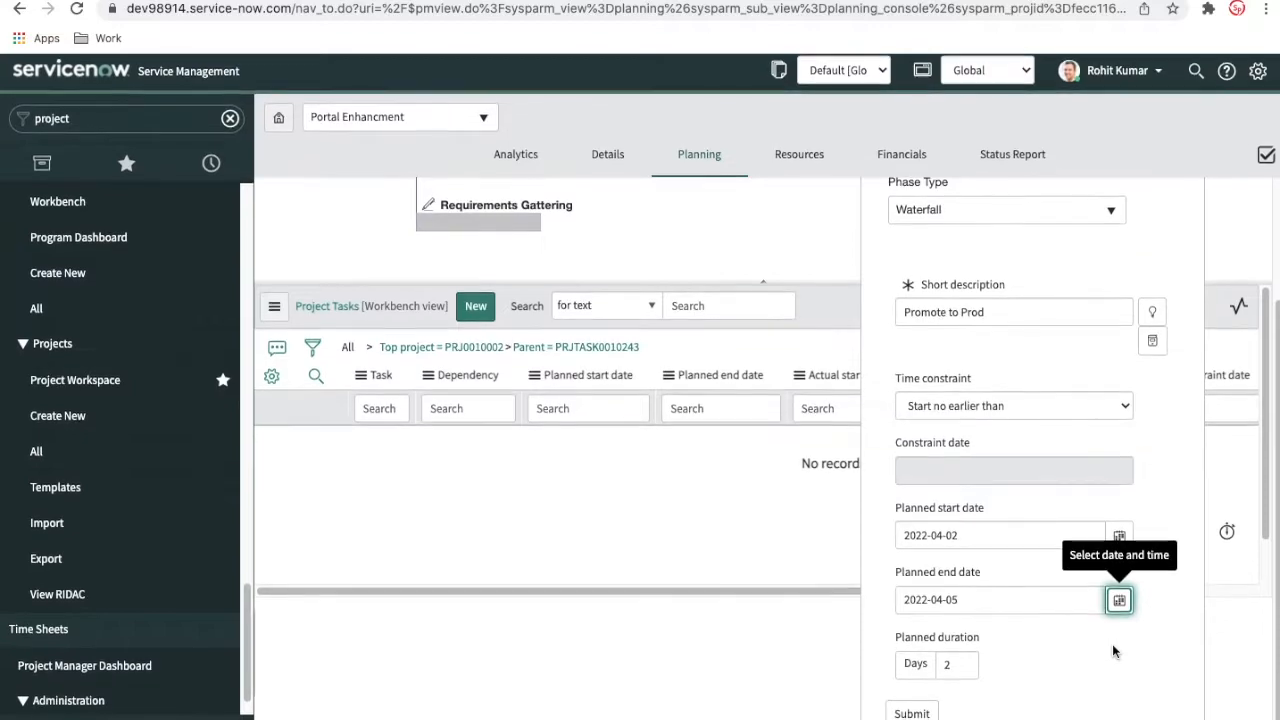
{"action": "left_click", "coordinate": [918, 716]}
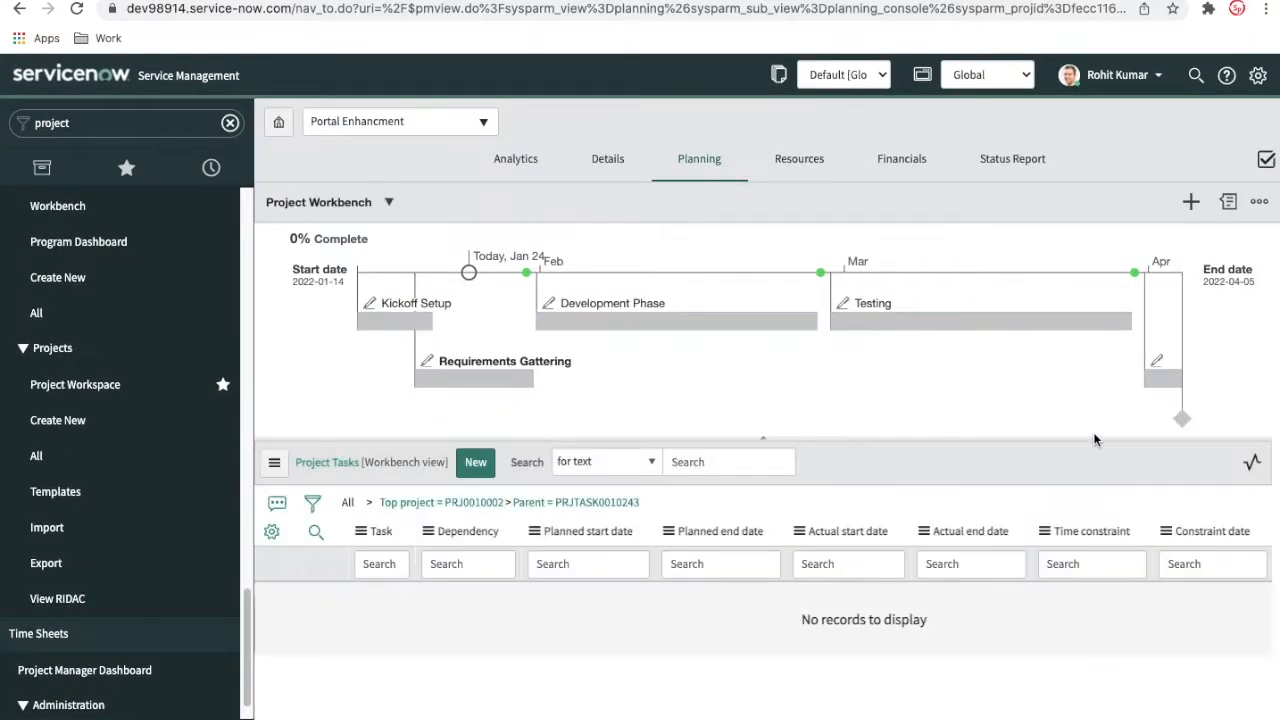
{"action": "mouse_move", "coordinate": [1160, 385]}
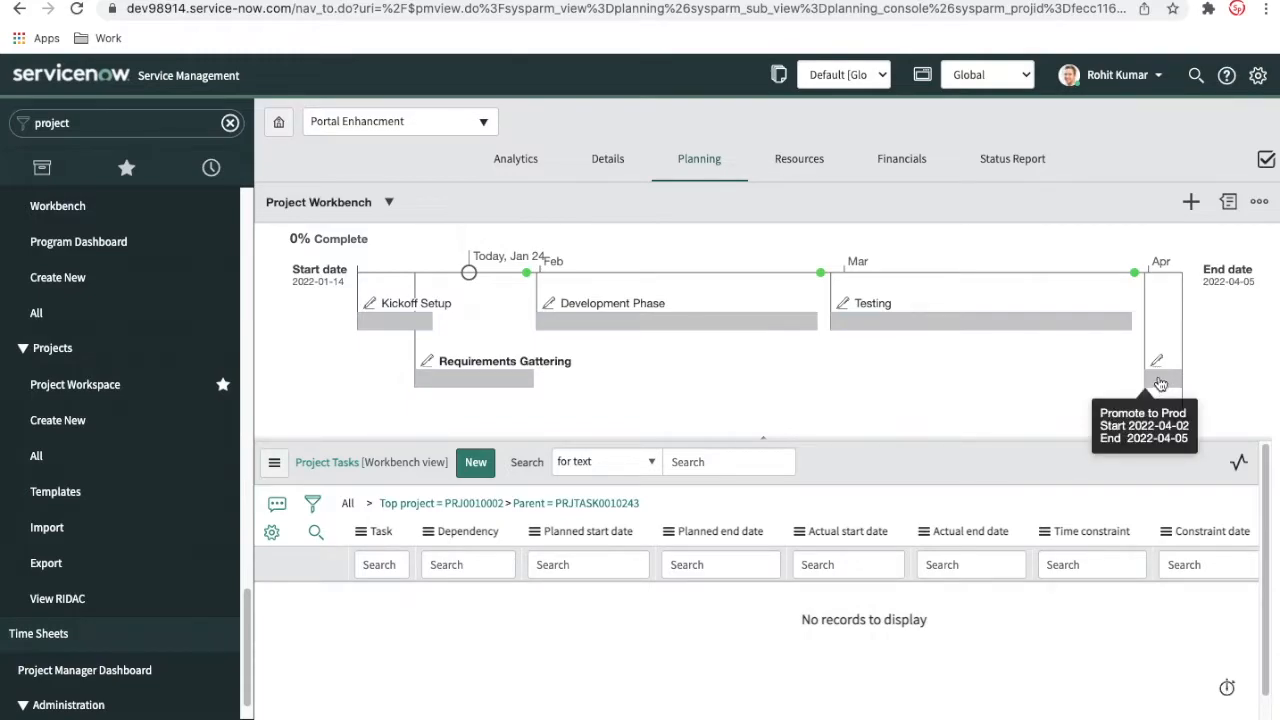
Step: Switch the project plan to the Planning Console and examine the project, phase and milestone bars on its timeline
{"action": "left_click", "coordinate": [389, 202]}
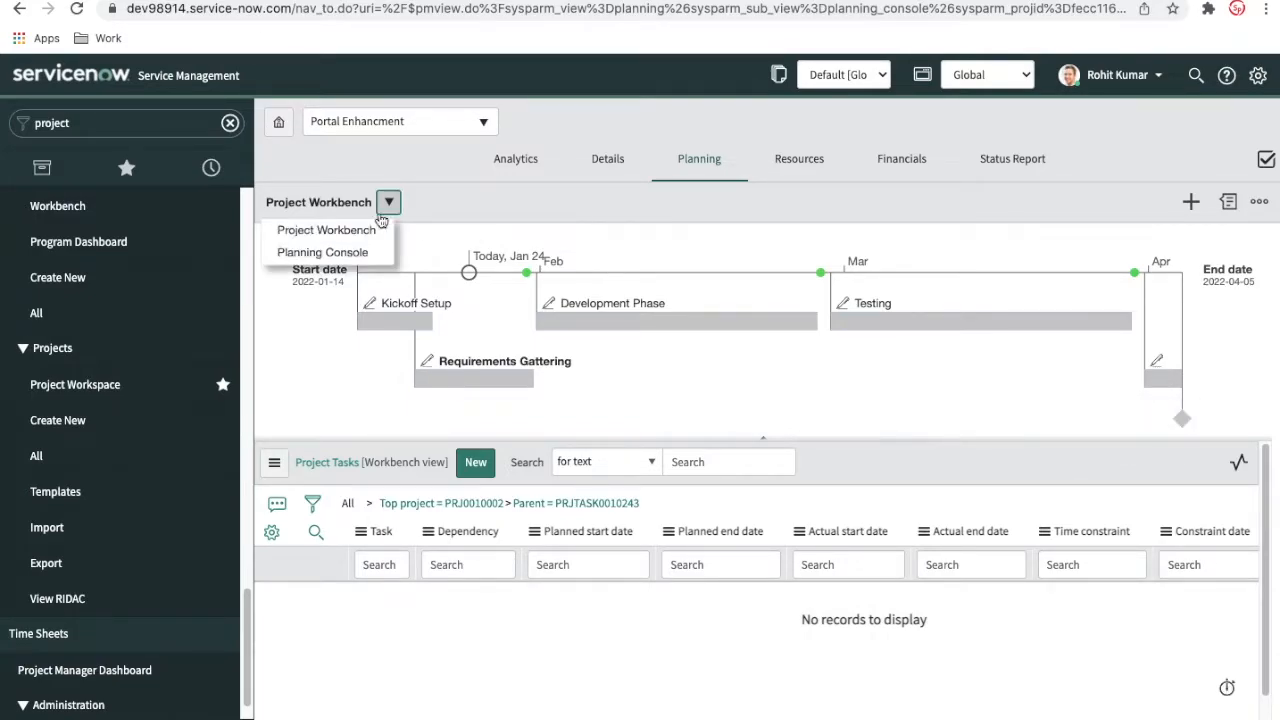
{"action": "left_click", "coordinate": [335, 254]}
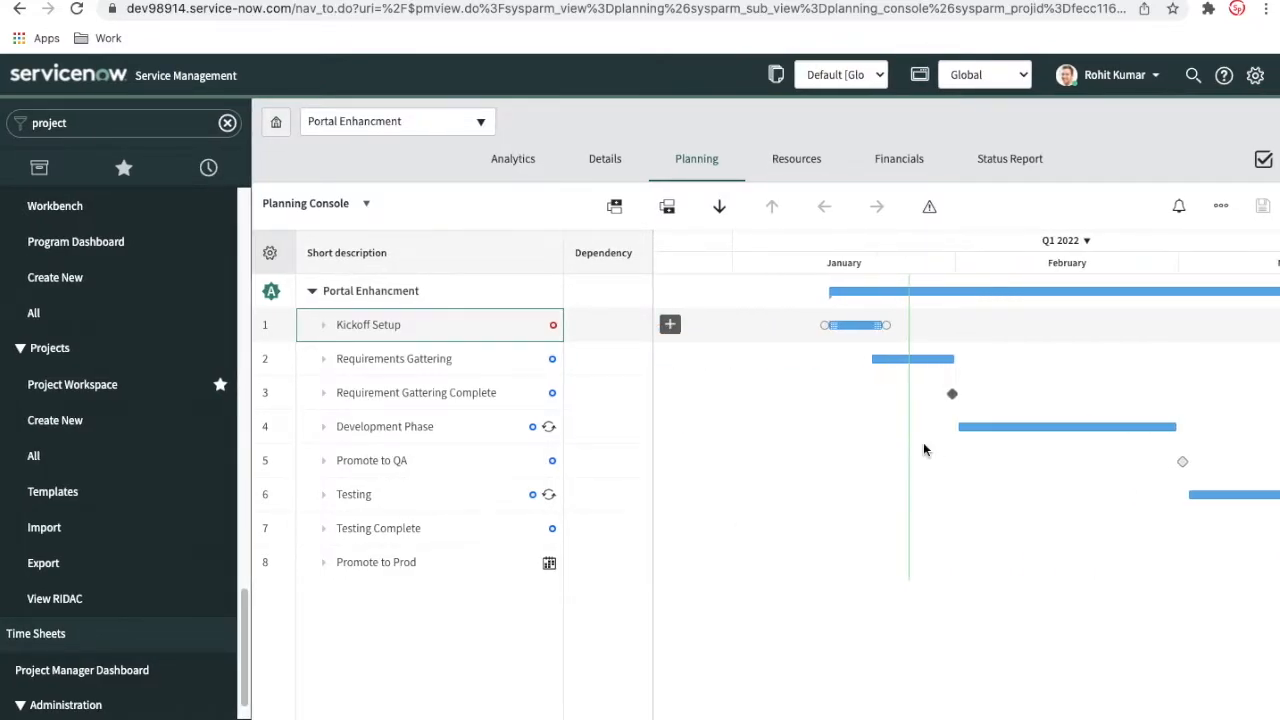
{"action": "left_click", "coordinate": [1105, 297]}
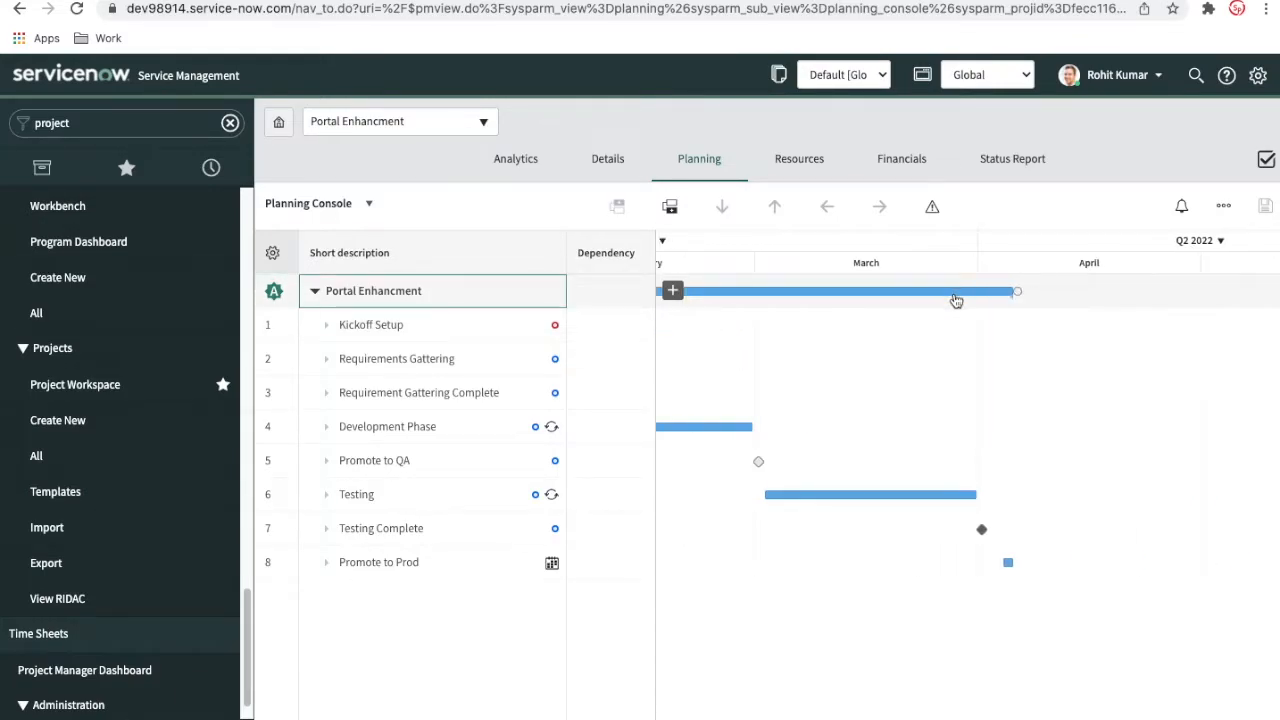
{"action": "mouse_move", "coordinate": [866, 298]}
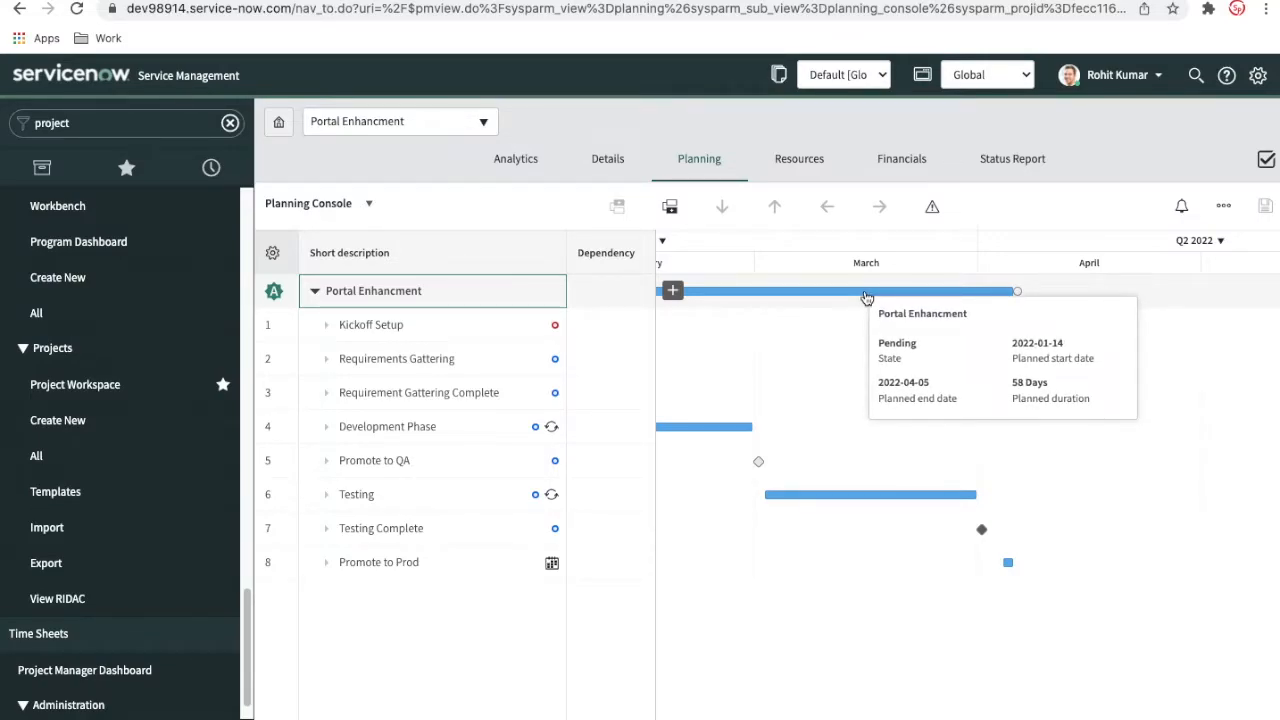
{"action": "scroll", "coordinate": [866, 298], "scroll_direction": "left", "scroll_amount": 5}
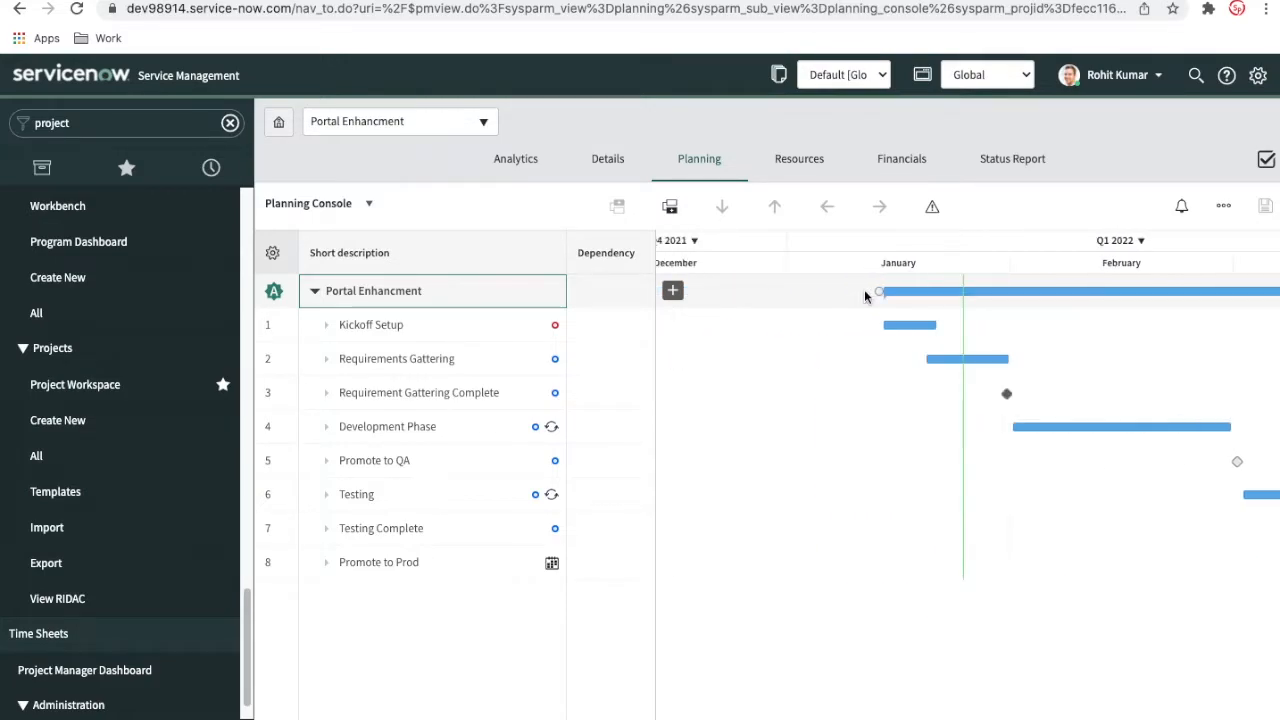
{"action": "mouse_move", "coordinate": [894, 329]}
{"action": "left_click", "coordinate": [946, 358]}
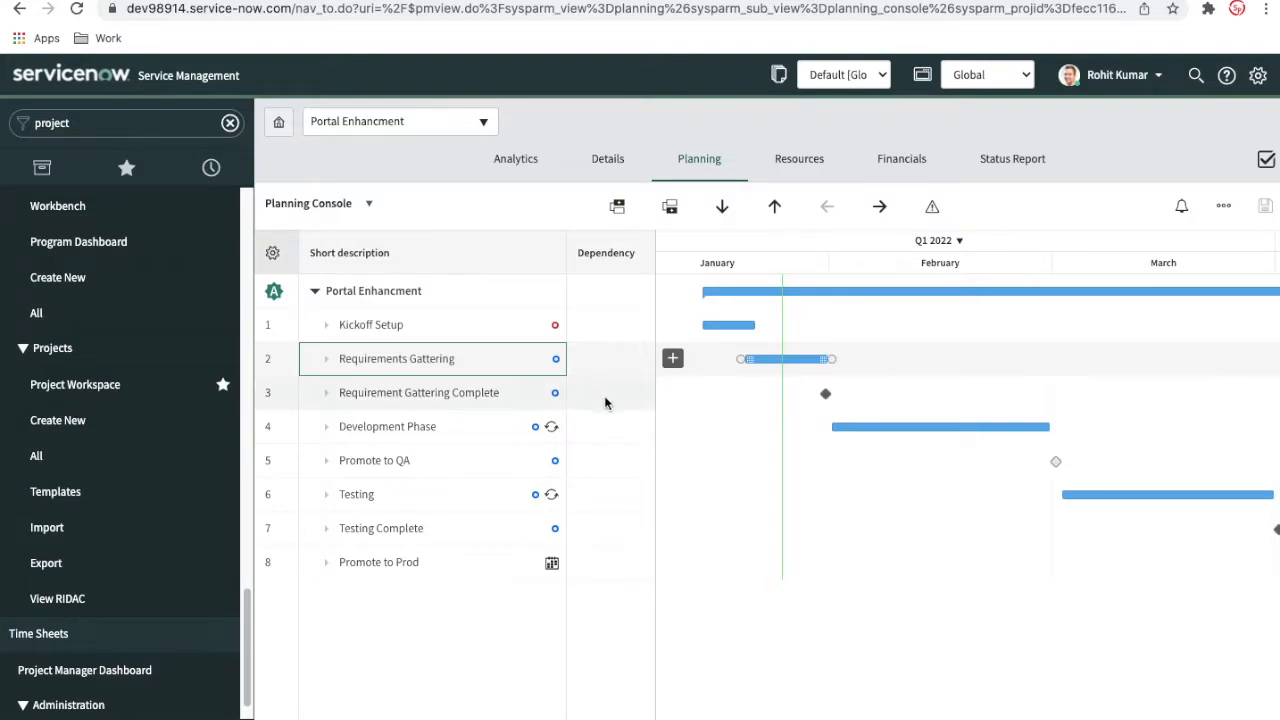
{"action": "mouse_move", "coordinate": [825, 395]}
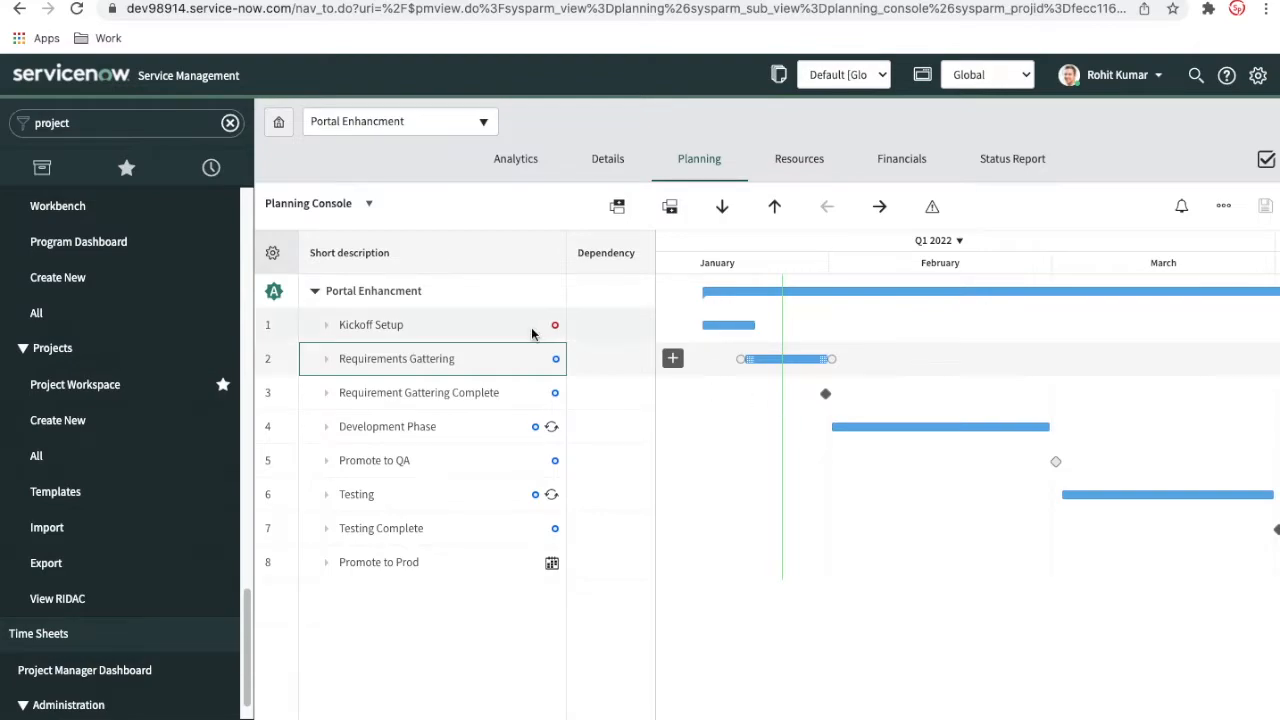
{"action": "mouse_move", "coordinate": [555, 329]}
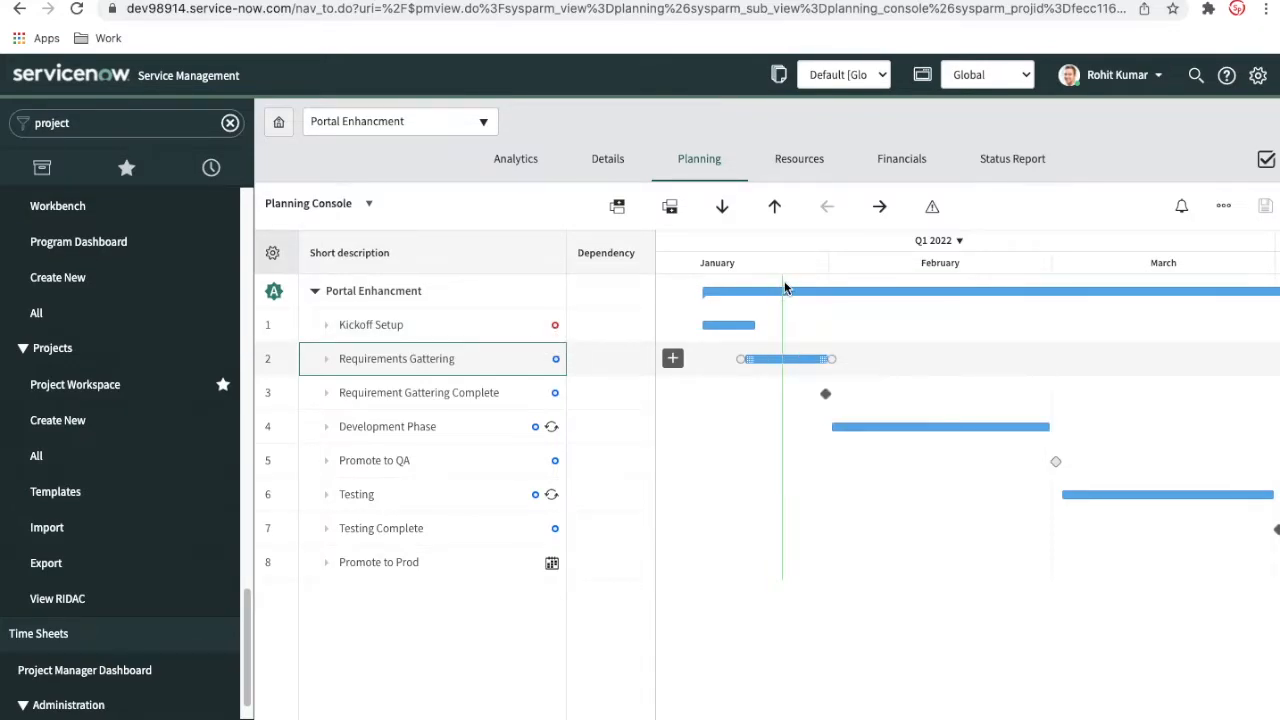
Step: Make the Requirement Gattering Complete milestone depend on task 2 with the dependency 2fs, continuing despite the scheduling conflict
{"action": "left_click", "coordinate": [610, 396]}
{"action": "type", "text": "2fs"}
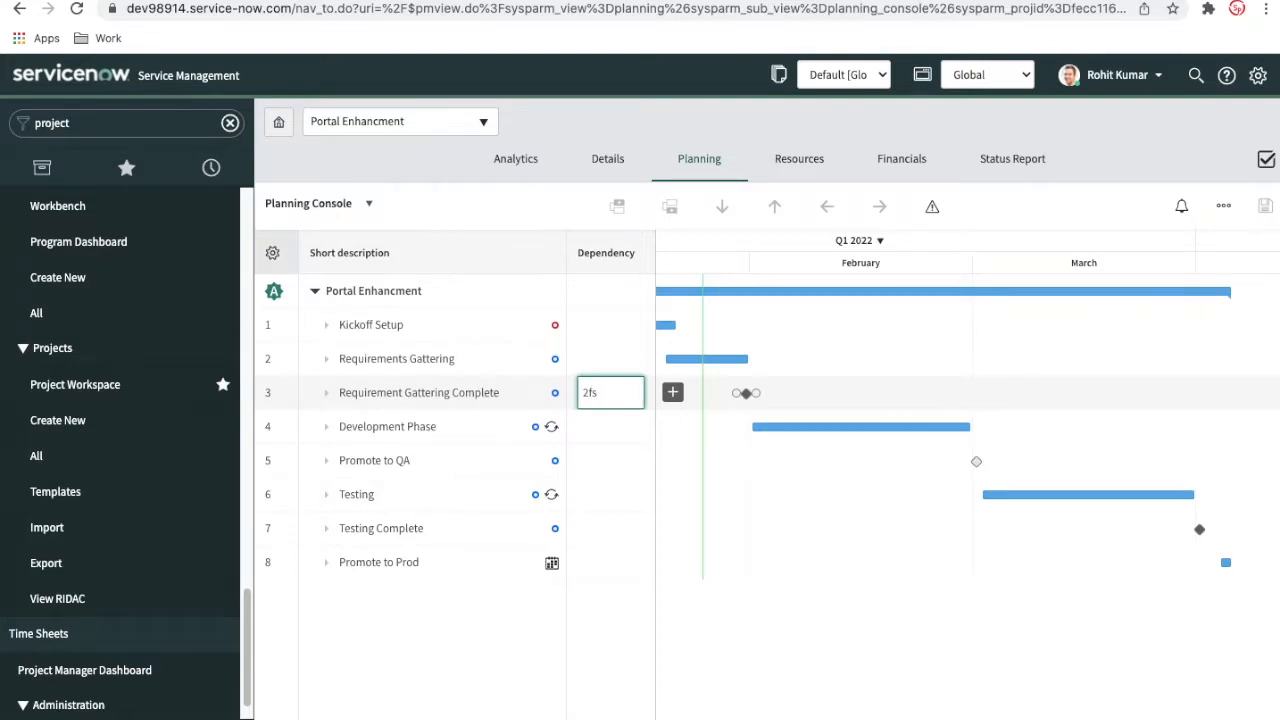
{"action": "key", "text": "Return"}
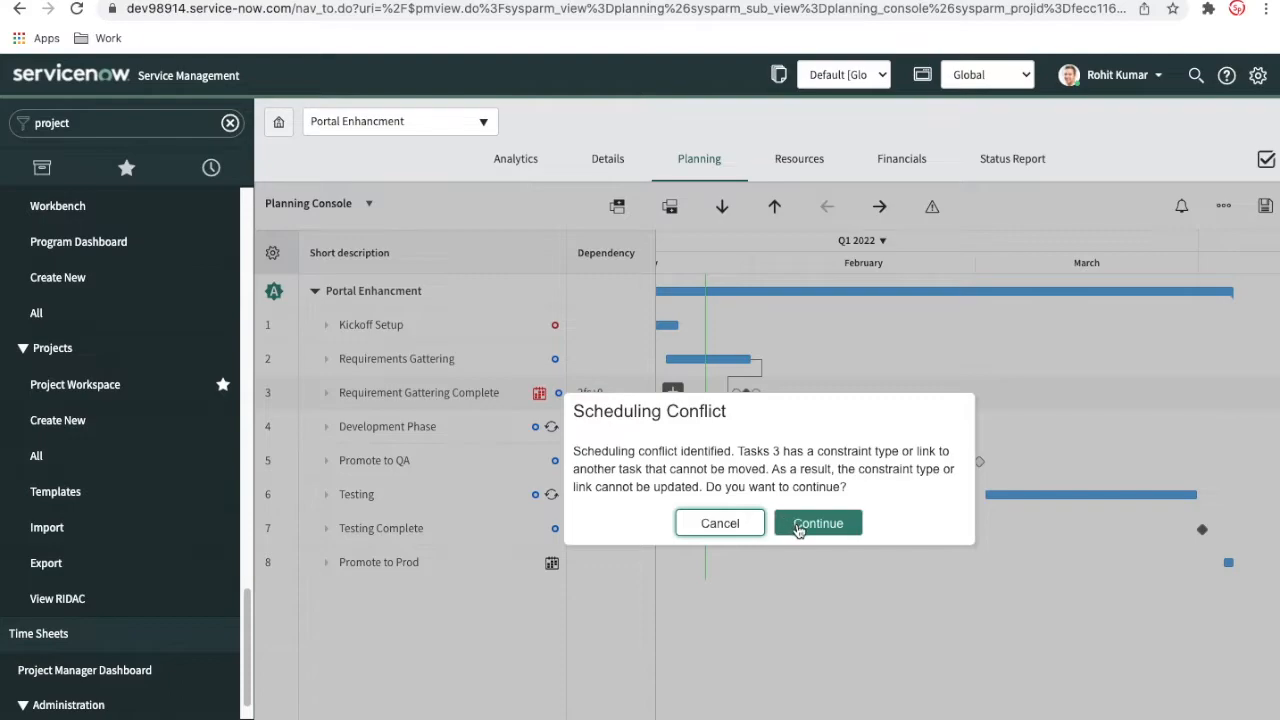
{"action": "left_click", "coordinate": [799, 526]}
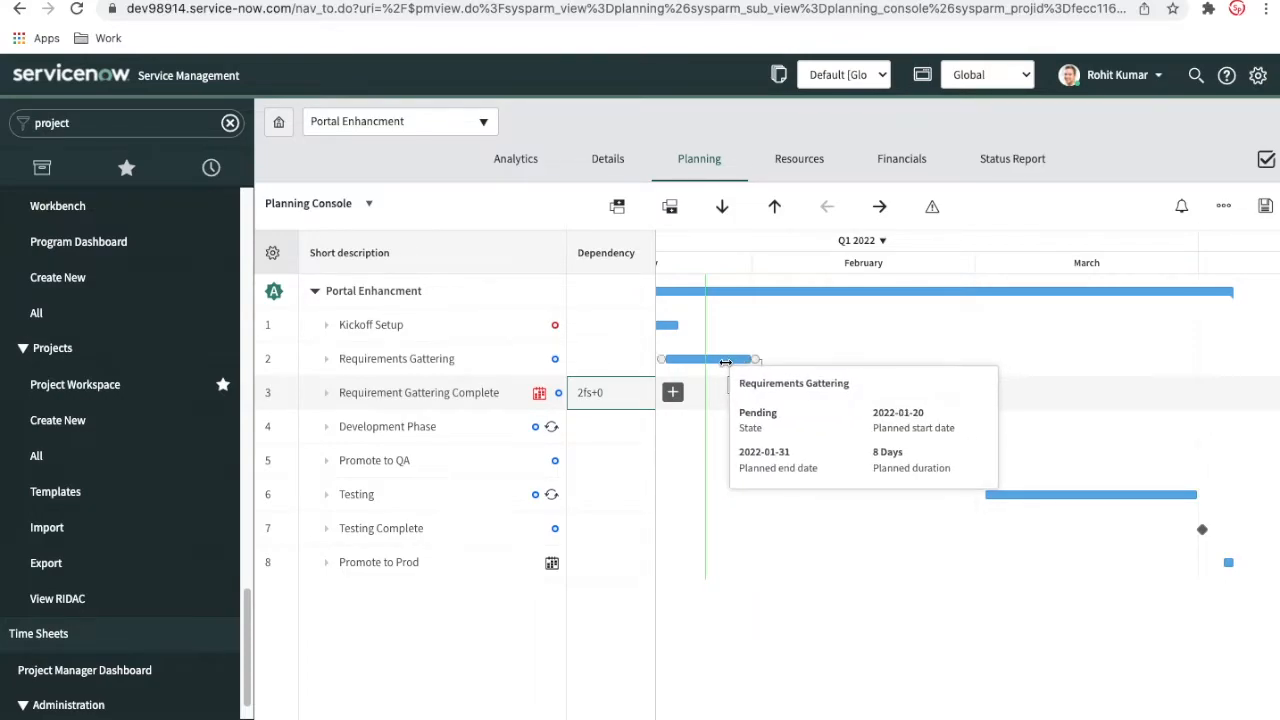
Step: Make the Development Phase depend on task 3 and save the project plan
{"action": "left_click", "coordinate": [613, 437]}
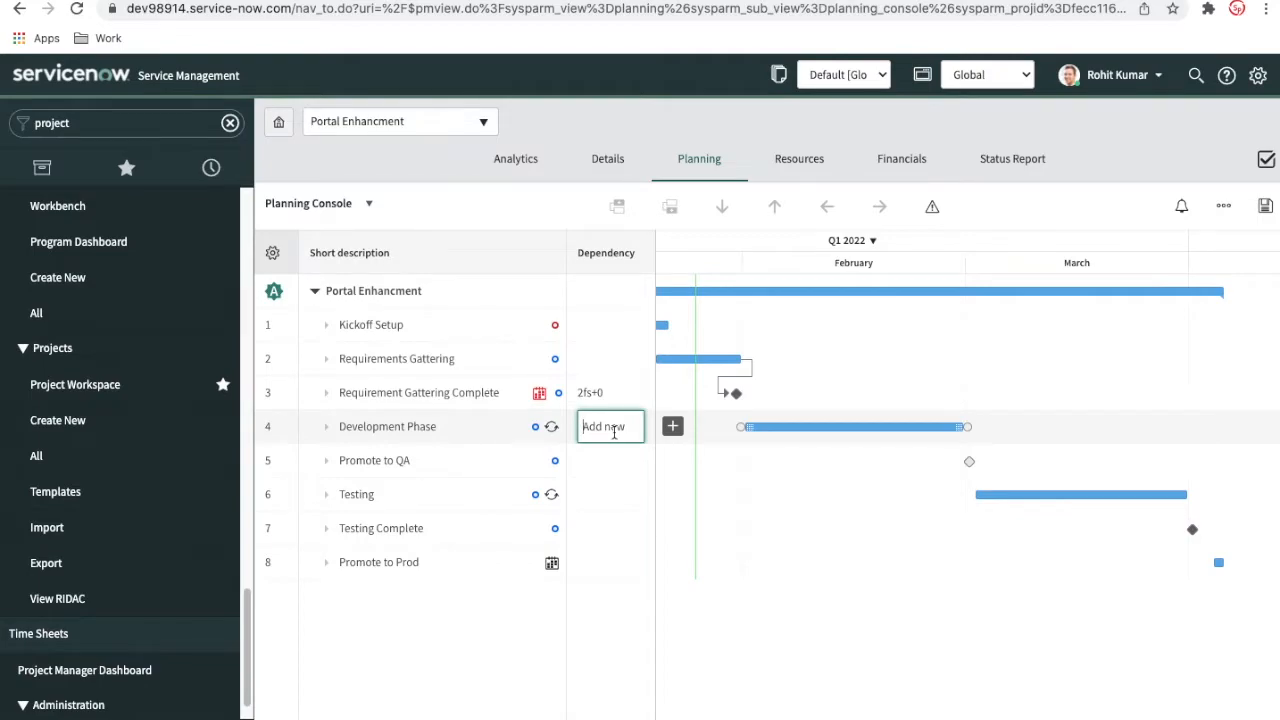
{"action": "type", "text": "3"}
{"action": "key", "text": "Return"}
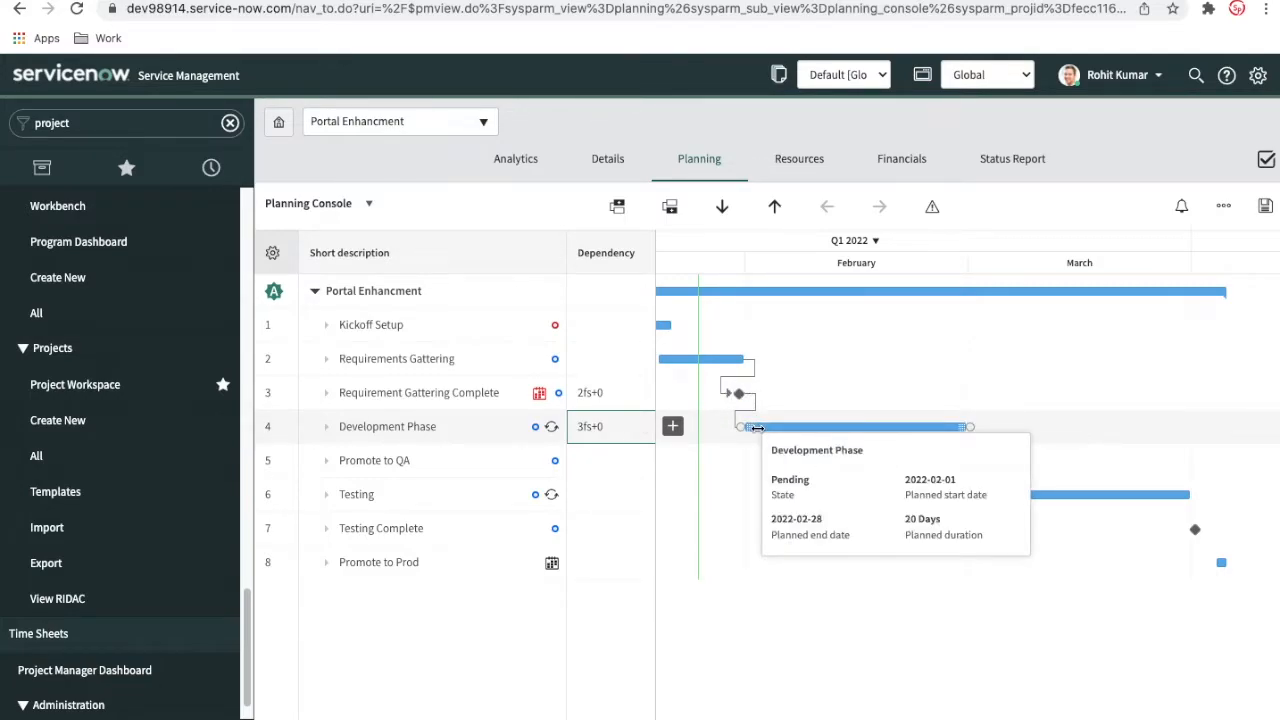
{"action": "left_click", "coordinate": [1265, 206]}
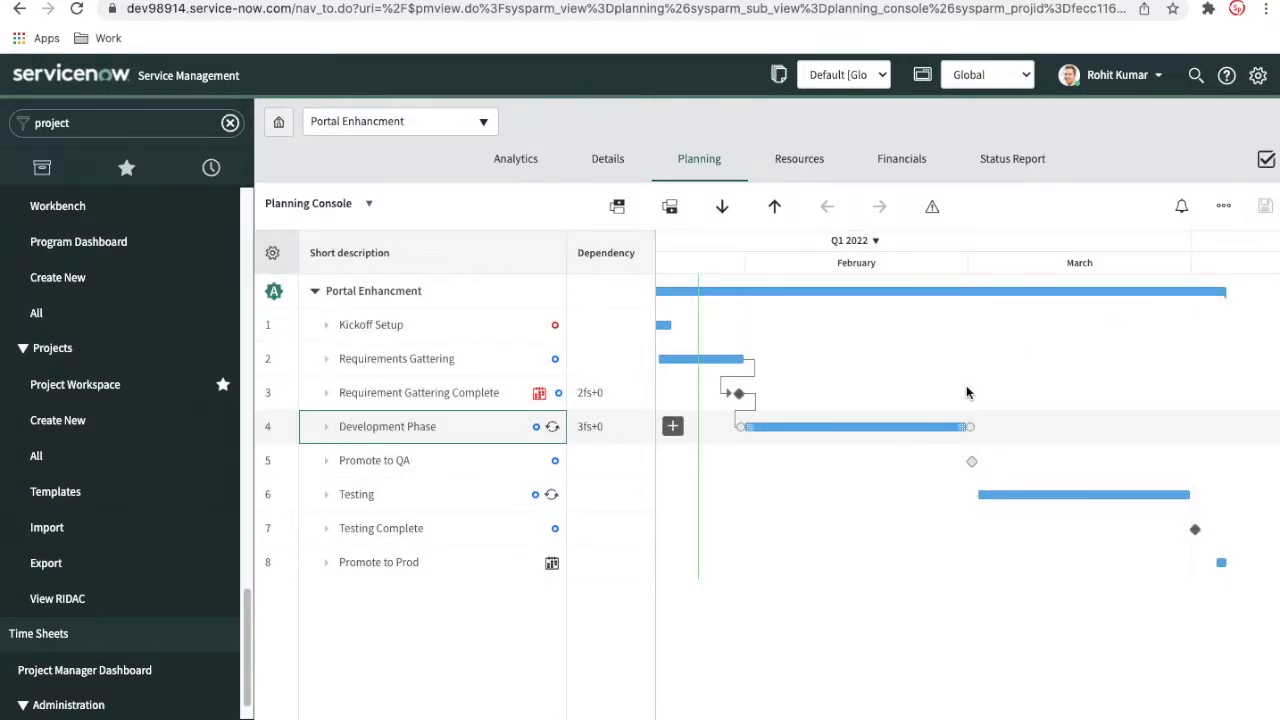
Step: Open the Portal Enhancment project record's project tasks and check the early phases and milestone on the planning timeline
{"action": "left_click", "coordinate": [66, 465]}
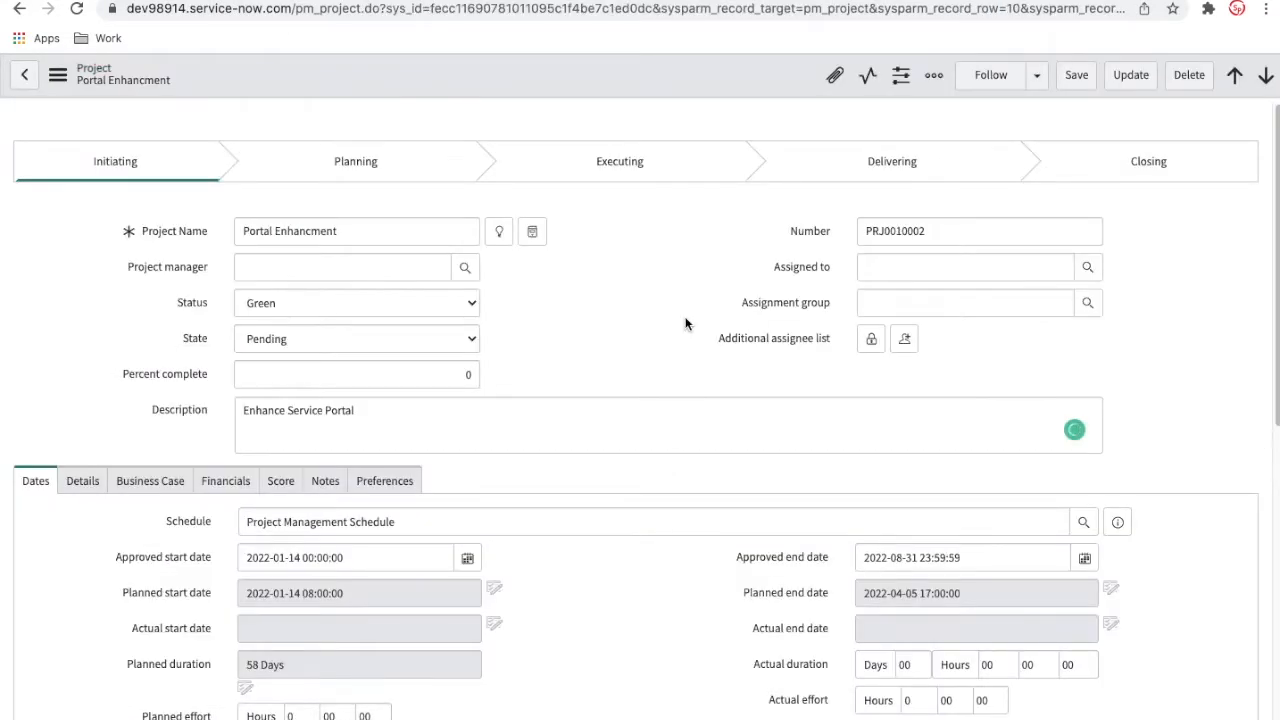
{"action": "scroll", "coordinate": [686, 323], "scroll_direction": "down", "scroll_amount": 6}
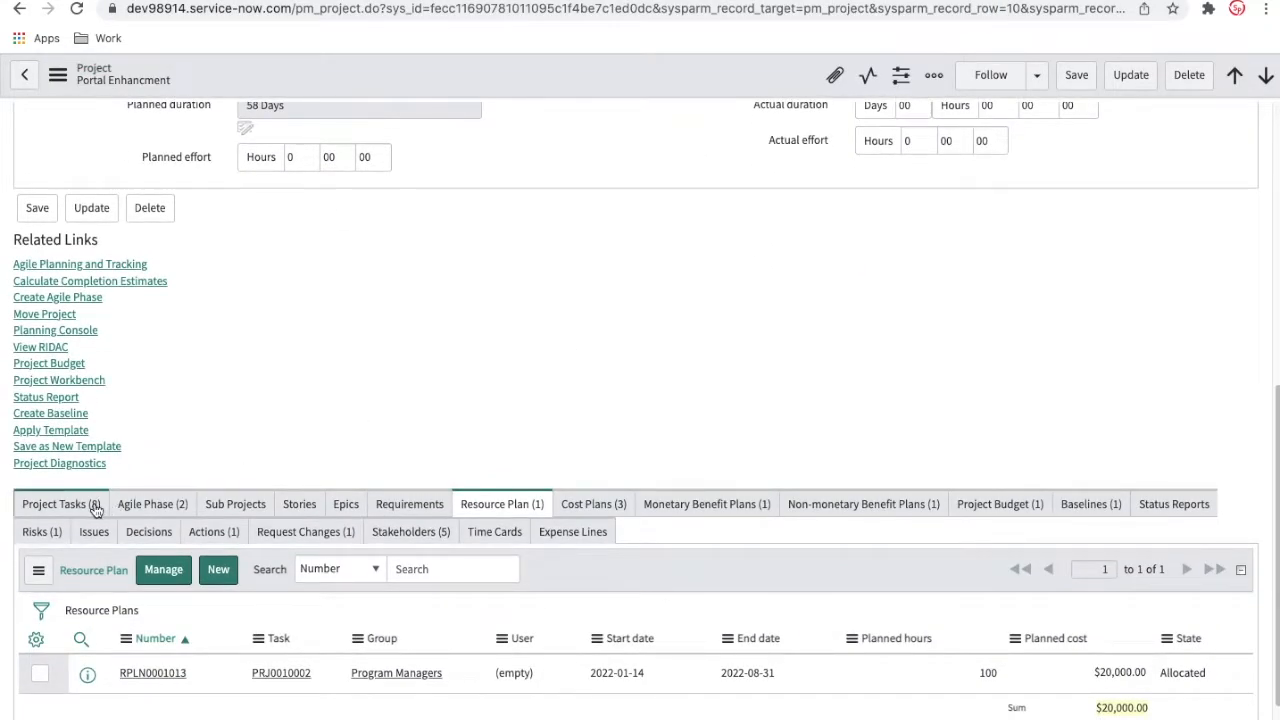
{"action": "left_click", "coordinate": [96, 508]}
{"action": "scroll", "coordinate": [394, 443], "scroll_direction": "down", "scroll_amount": 3}
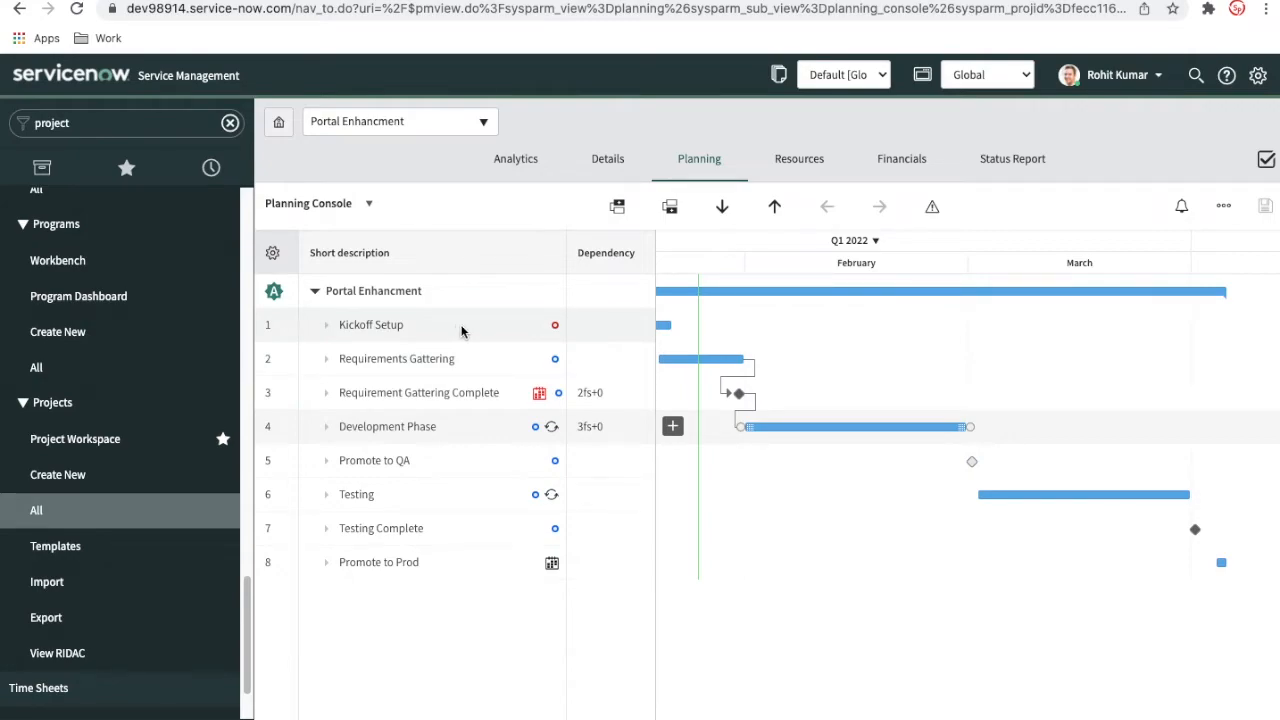
{"action": "scroll", "coordinate": [832, 514], "scroll_direction": "left", "scroll_amount": 5}
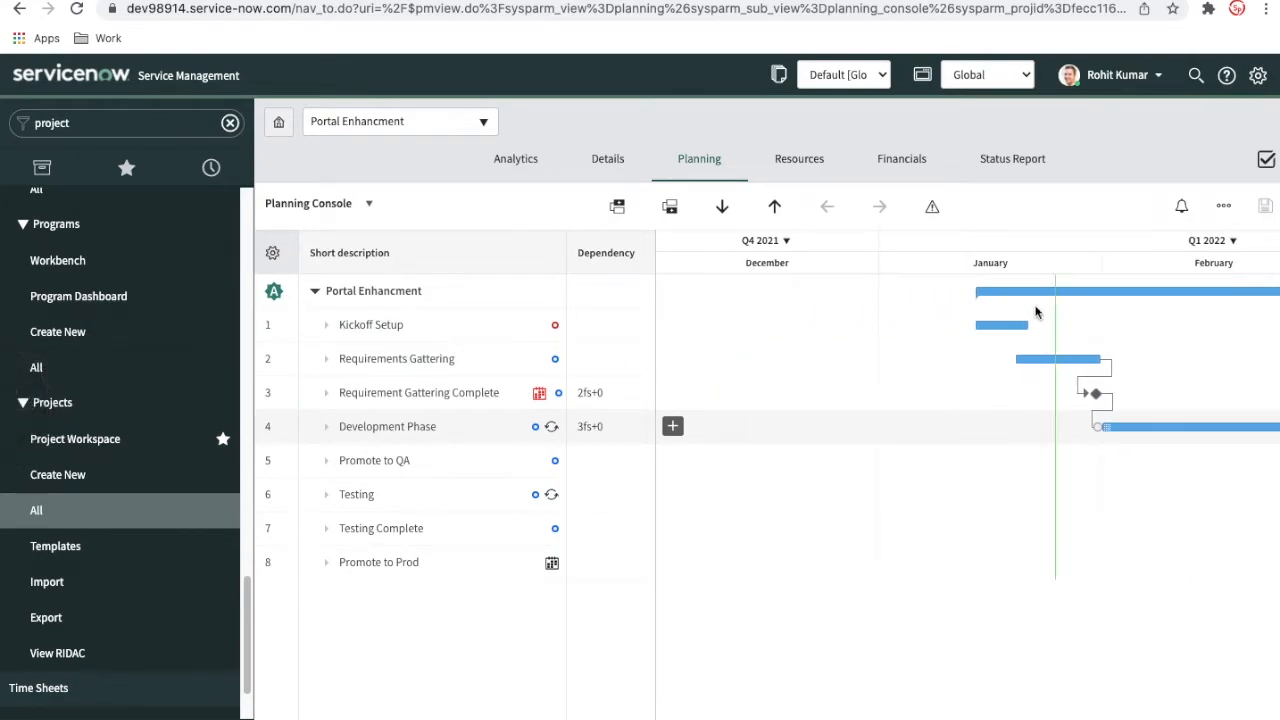
{"action": "mouse_move", "coordinate": [994, 327]}
{"action": "mouse_move", "coordinate": [1096, 393]}
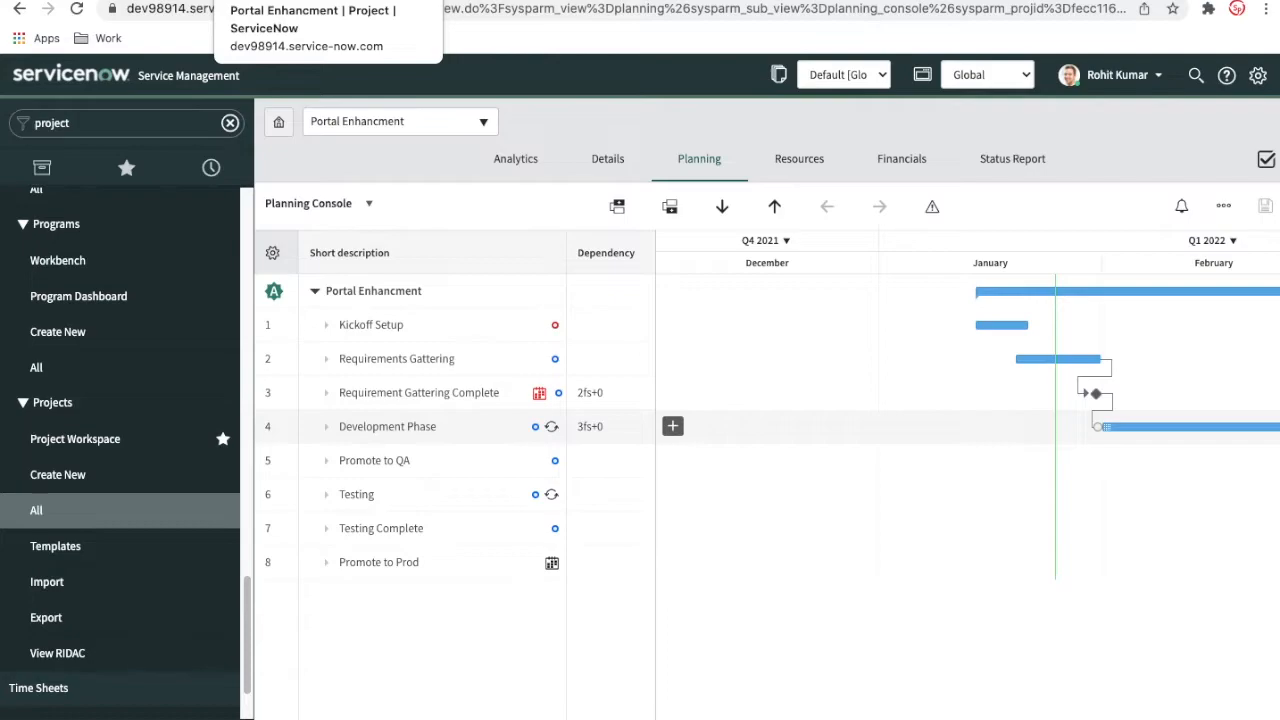
Step: Return to the Portal Enhancment project record and review its resource plan against the project's planned dates
{"action": "left_click", "coordinate": [320, 1]}
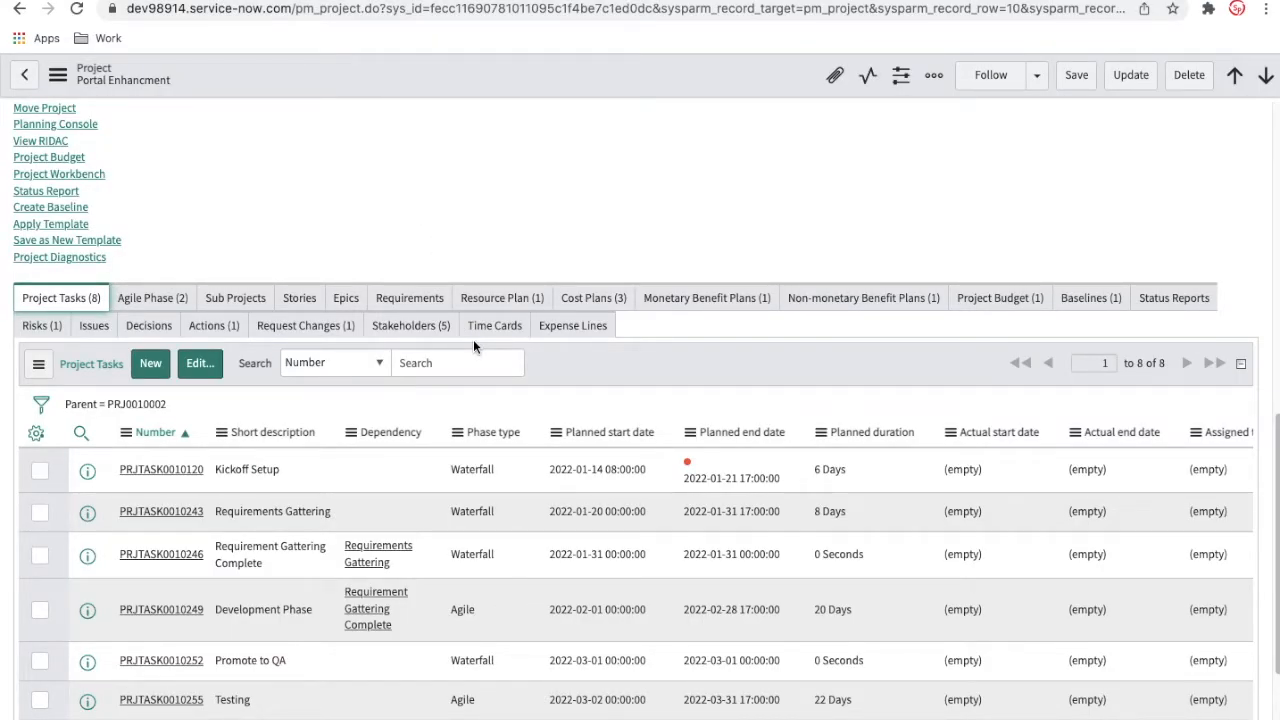
{"action": "left_click", "coordinate": [507, 297]}
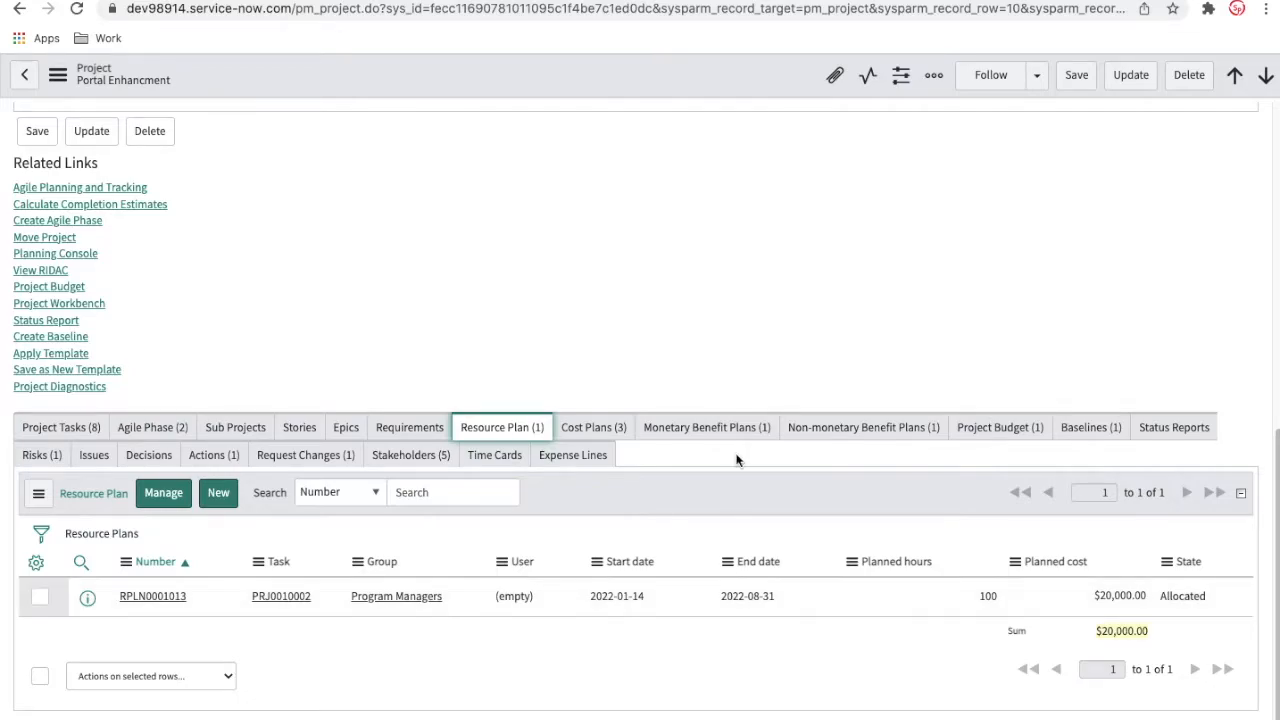
{"action": "scroll", "coordinate": [736, 362], "scroll_direction": "up", "scroll_amount": 5}
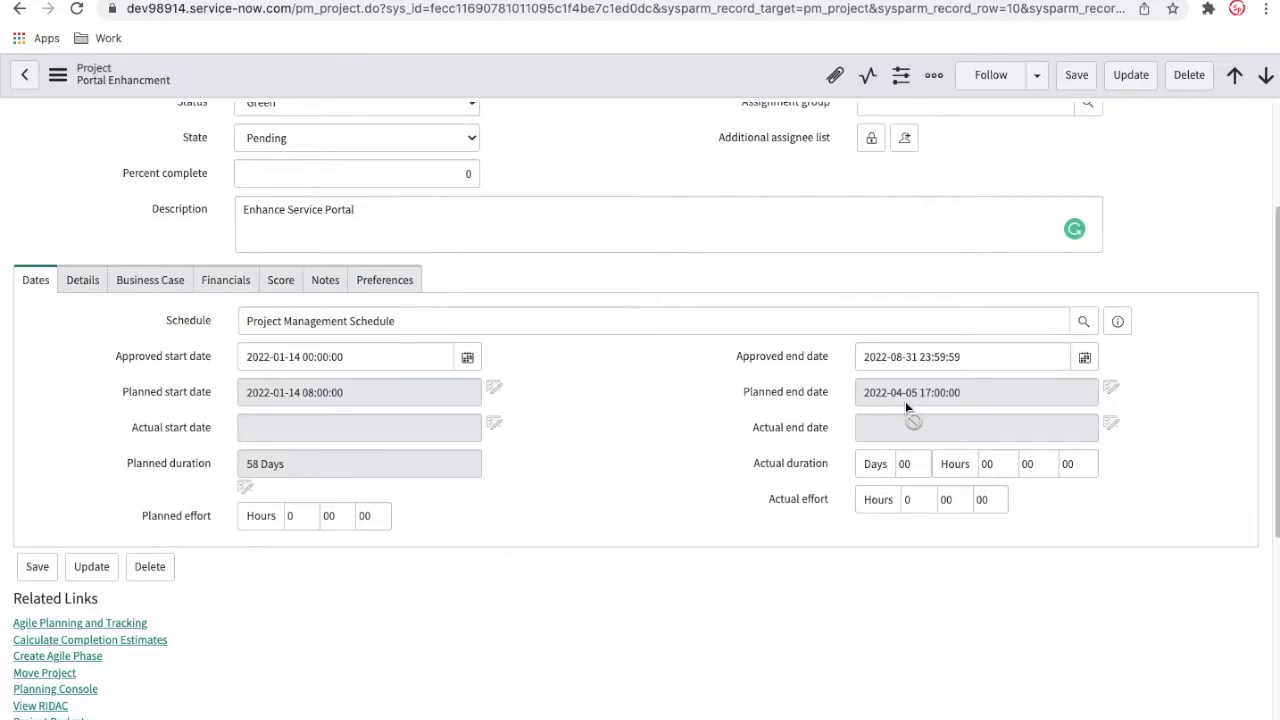
{"action": "scroll", "coordinate": [697, 540], "scroll_direction": "down", "scroll_amount": 5}
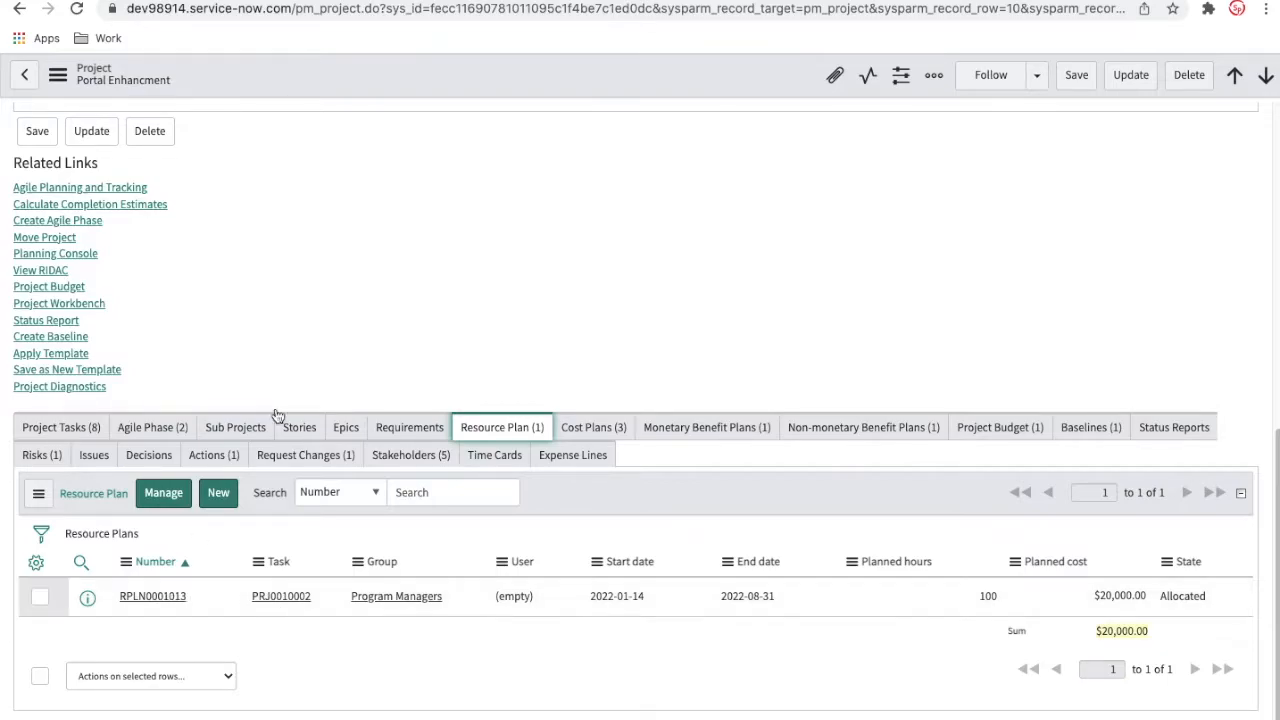
Step: Open the project's Program Managers resource plan and reduce its end date to 2022-04-08, confirming the release of allocations past that date
{"action": "left_click", "coordinate": [520, 1]}
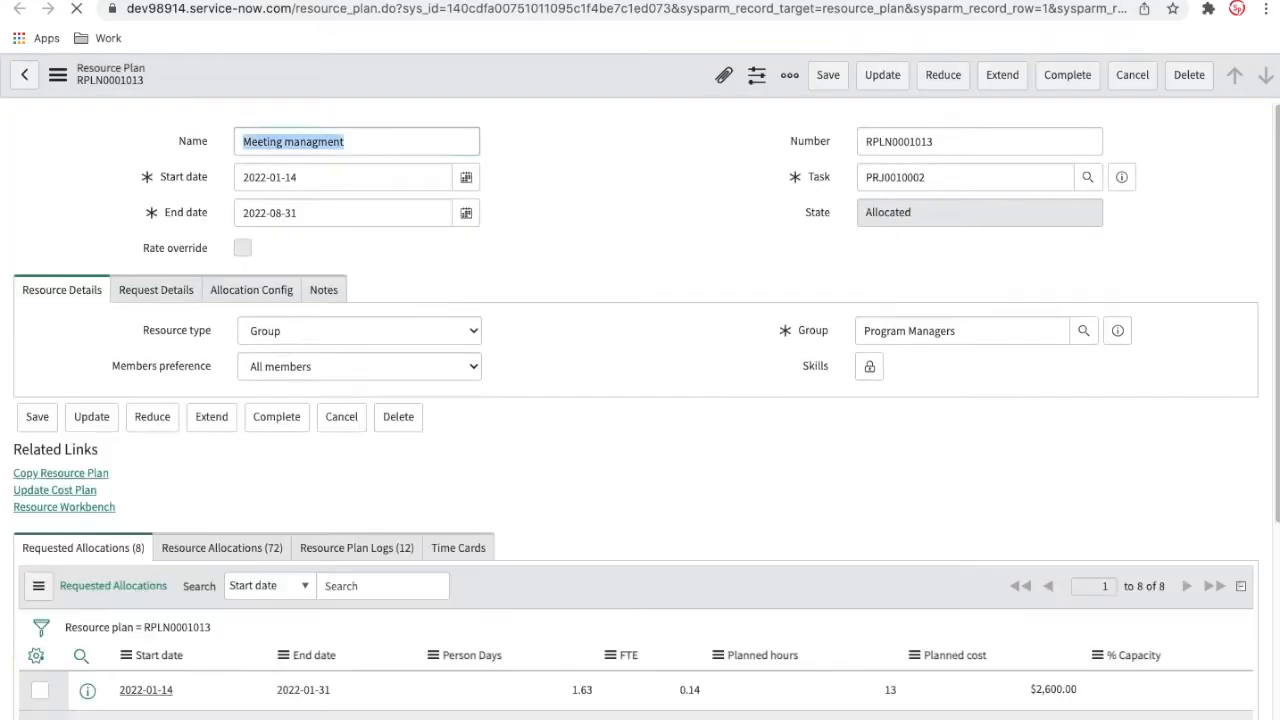
{"action": "left_click", "coordinate": [943, 75]}
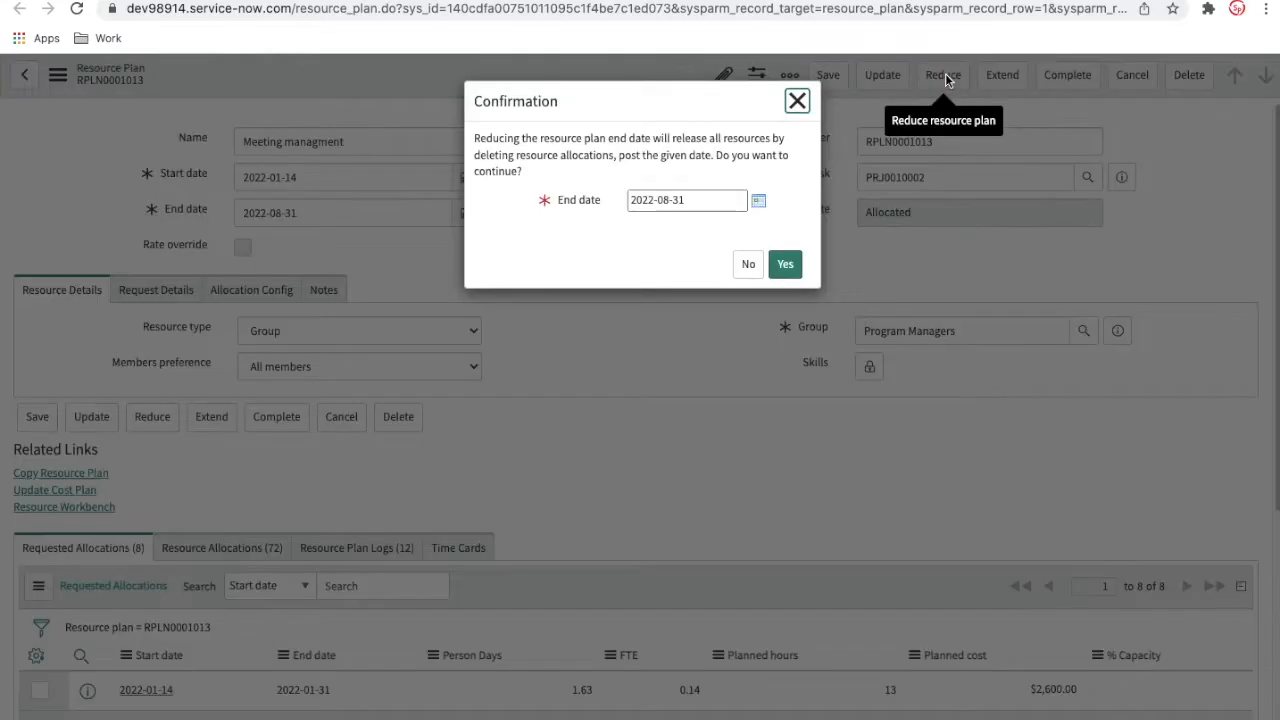
{"action": "left_click", "coordinate": [758, 200]}
{"action": "left_click", "coordinate": [570, 233]}
{"action": "left_click", "coordinate": [570, 233]}
{"action": "left_click", "coordinate": [570, 233]}
{"action": "left_click", "coordinate": [570, 233]}
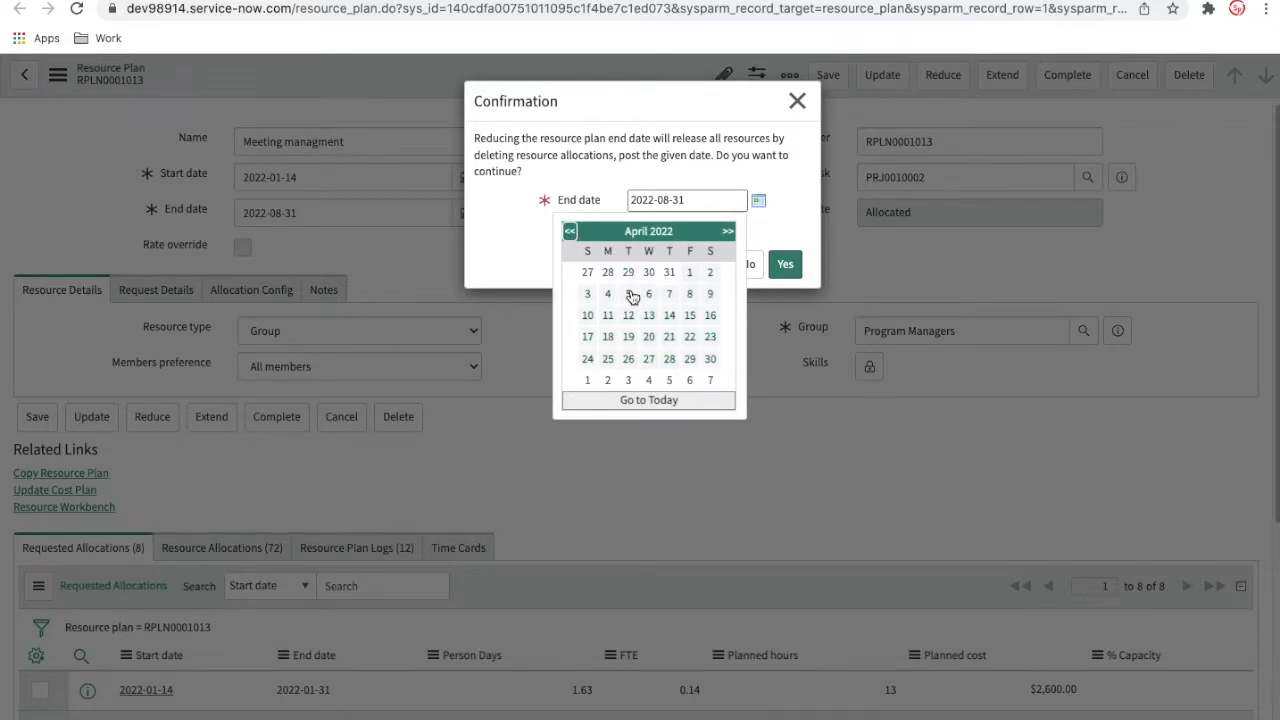
{"action": "left_click", "coordinate": [690, 294]}
{"action": "left_click", "coordinate": [786, 265]}
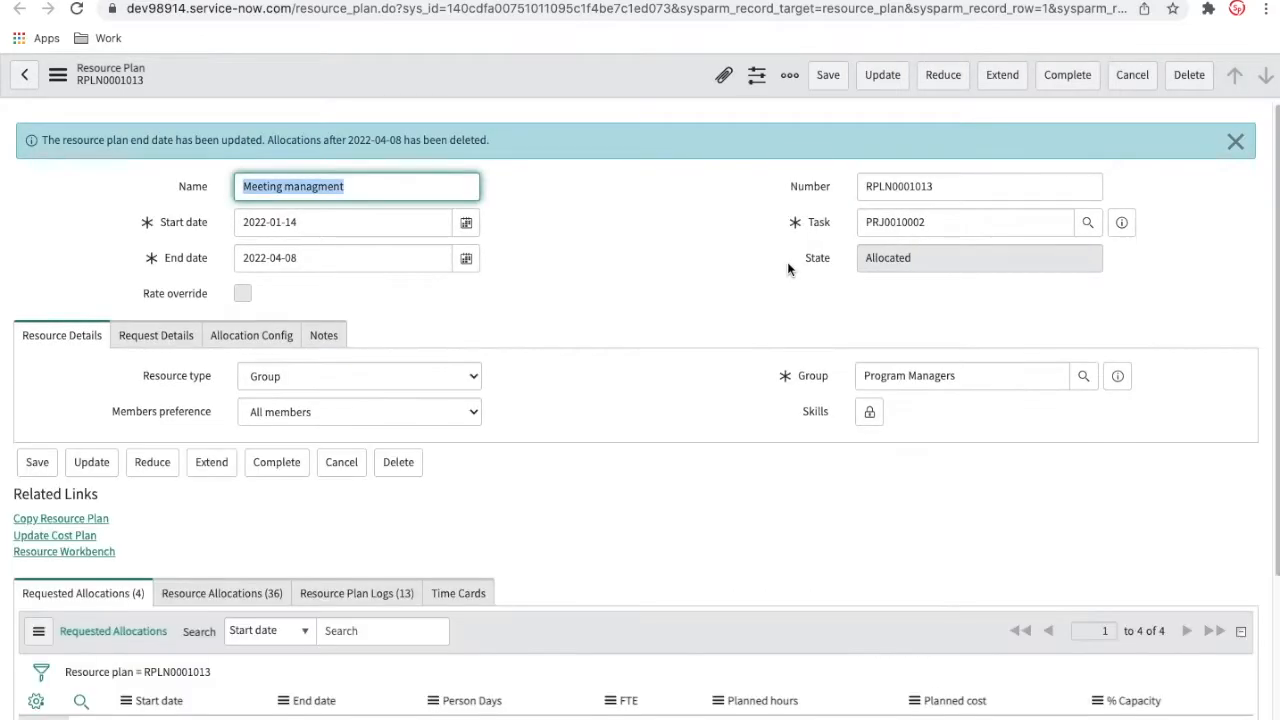
Step: Rename the resource plan as "Meeting managment & Project Managment" and save the record
{"action": "scroll", "coordinate": [713, 464], "scroll_direction": "down", "scroll_amount": 3}
{"action": "key", "text": "End"}
{"action": "type", "text": "&"}
{"action": "type", "text": " Proje"}
{"action": "type", "text": "ct"}
{"action": "type", "text": " Managmen"}
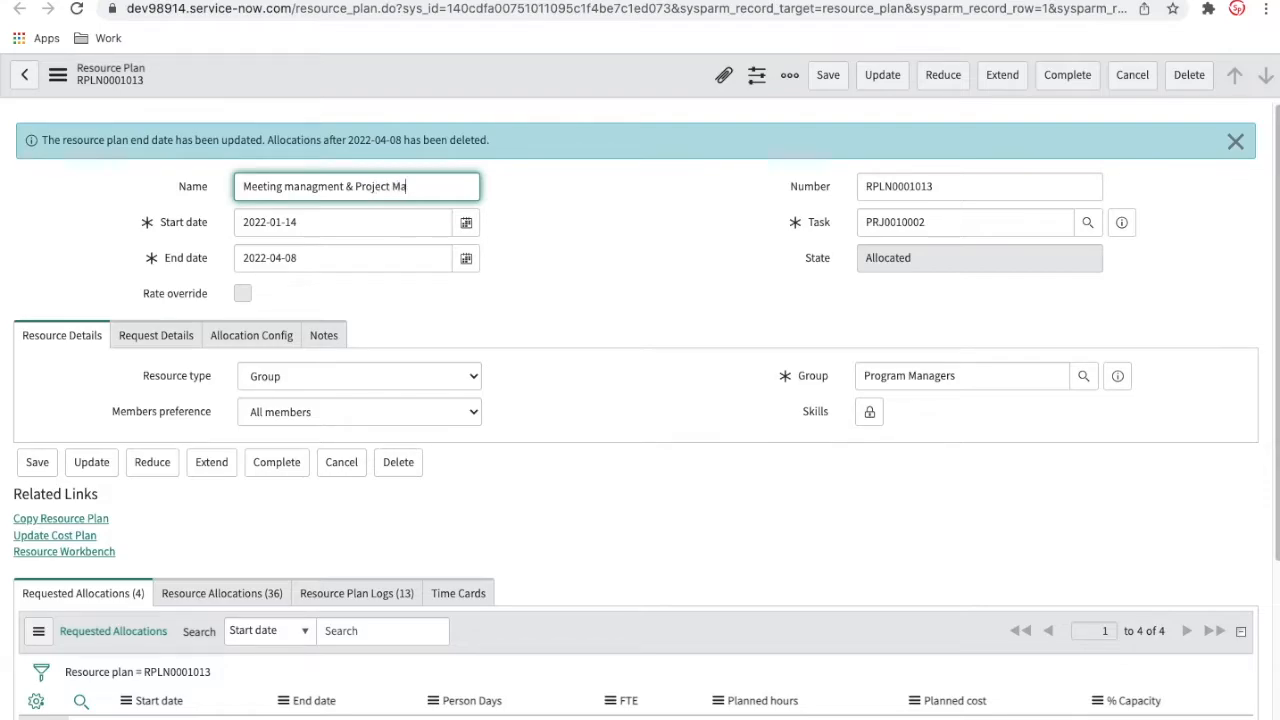
{"action": "type", "text": "t"}
{"action": "right_click", "coordinate": [509, 75]}
{"action": "left_click", "coordinate": [522, 87]}
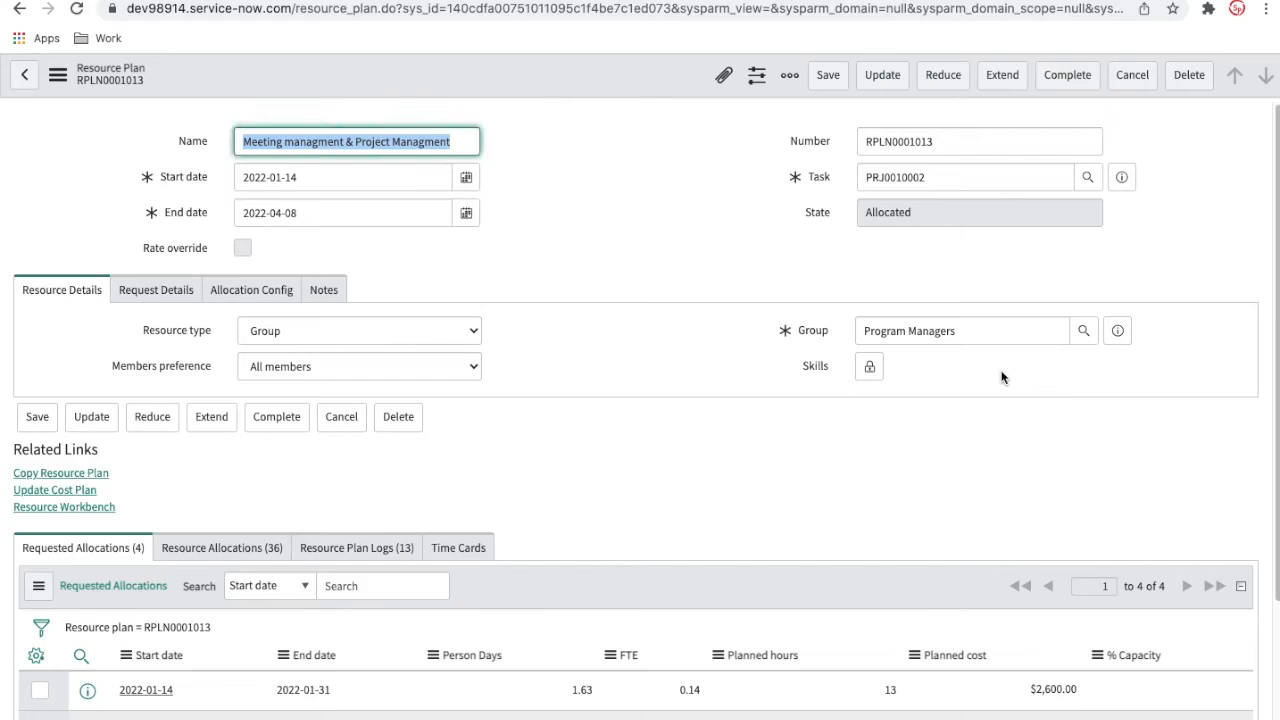
Step: Check the resource plan's request details and copy its group, Program Managers, into the Portal Enhancment project's assignment group
{"action": "left_click", "coordinate": [166, 292]}
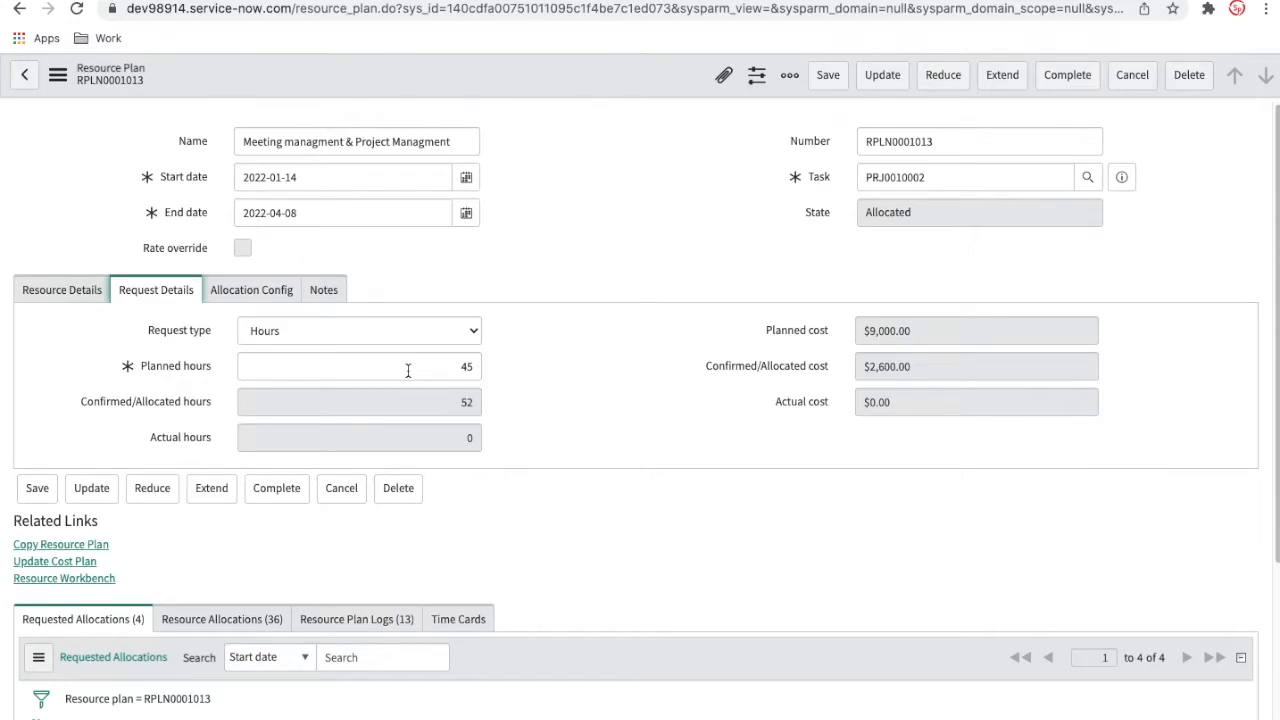
{"action": "left_click", "coordinate": [96, 301]}
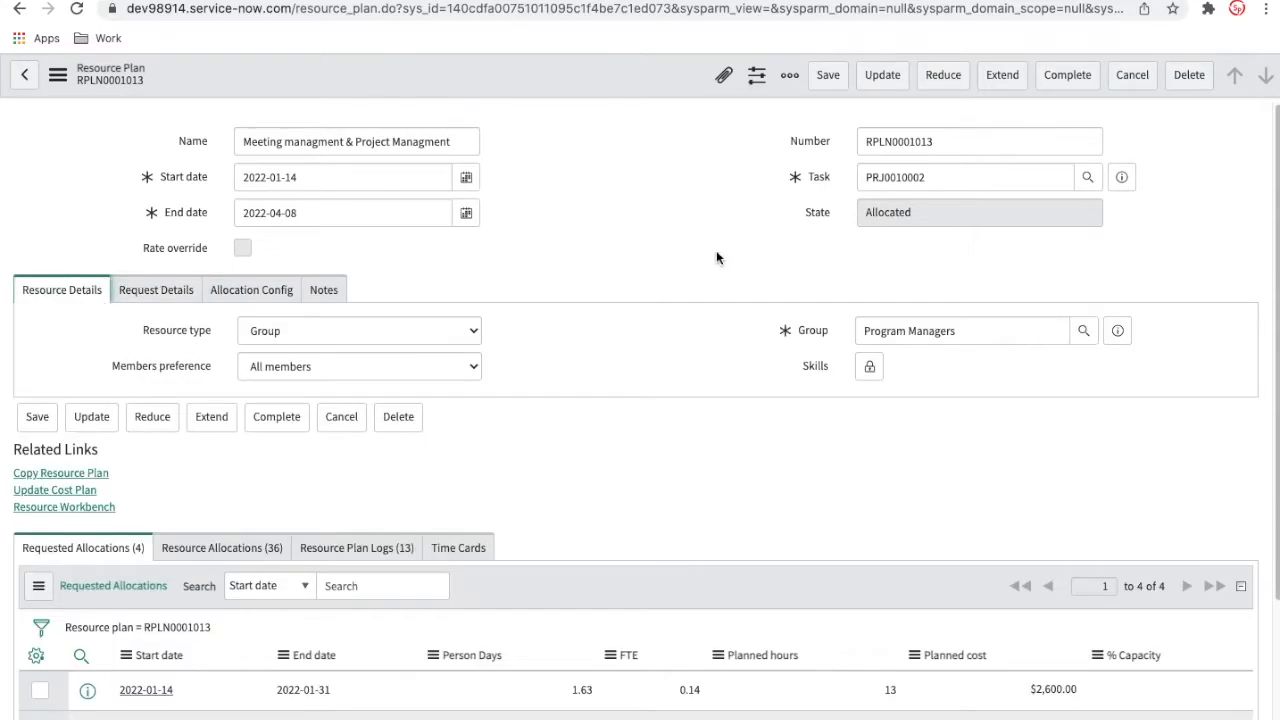
{"action": "left_click_drag", "start_coordinate": [1004, 330], "coordinate": [830, 340]}
{"action": "key", "text": "ctrl+c"}
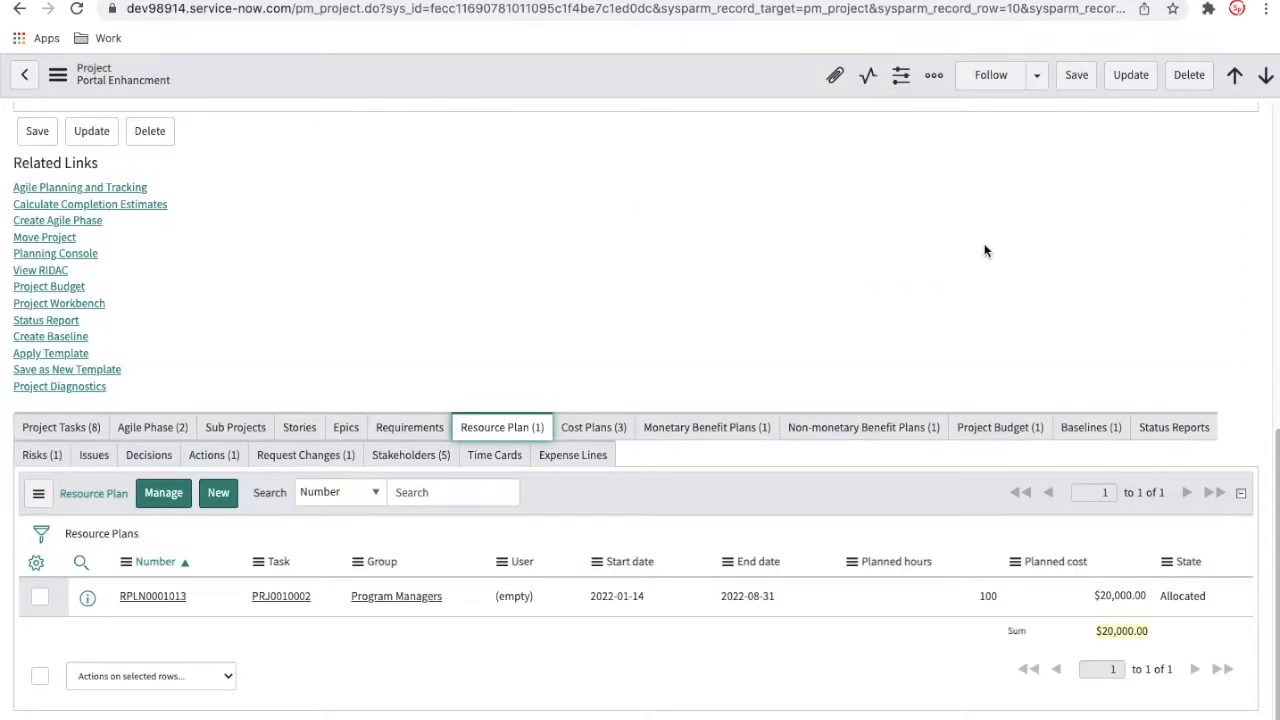
{"action": "scroll", "coordinate": [986, 249], "scroll_direction": "up", "scroll_amount": 15}
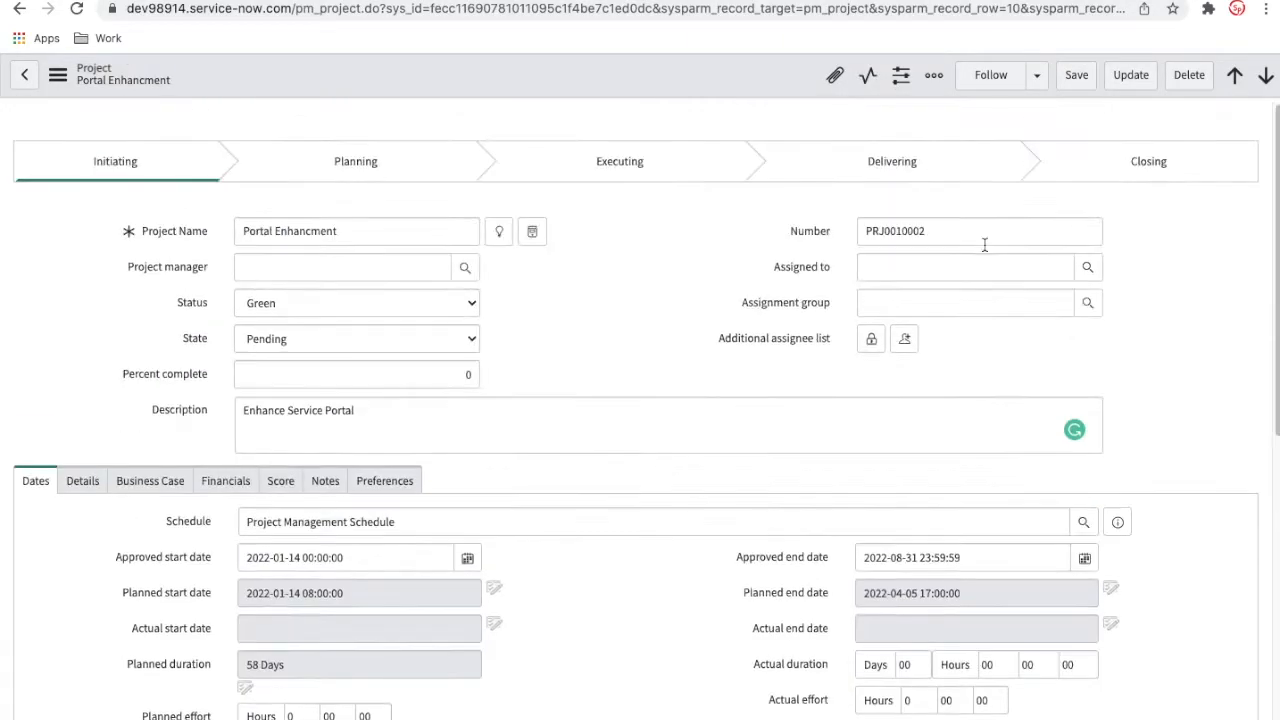
{"action": "left_click", "coordinate": [950, 301]}
{"action": "key", "text": "ctrl+v"}
{"action": "key", "text": "shift+Tab"}
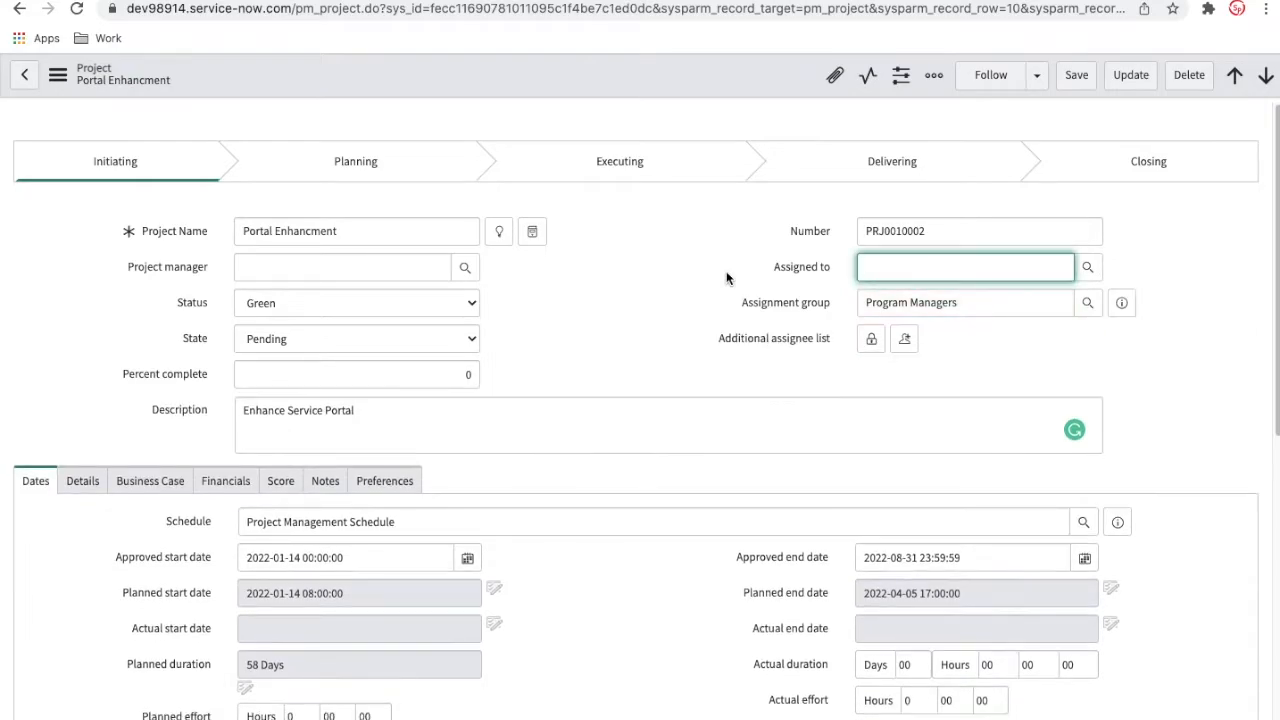
Step: Set the project's assignee to the CIO, choose a project manager from the user list, and save the project
{"action": "left_click", "coordinate": [1086, 268]}
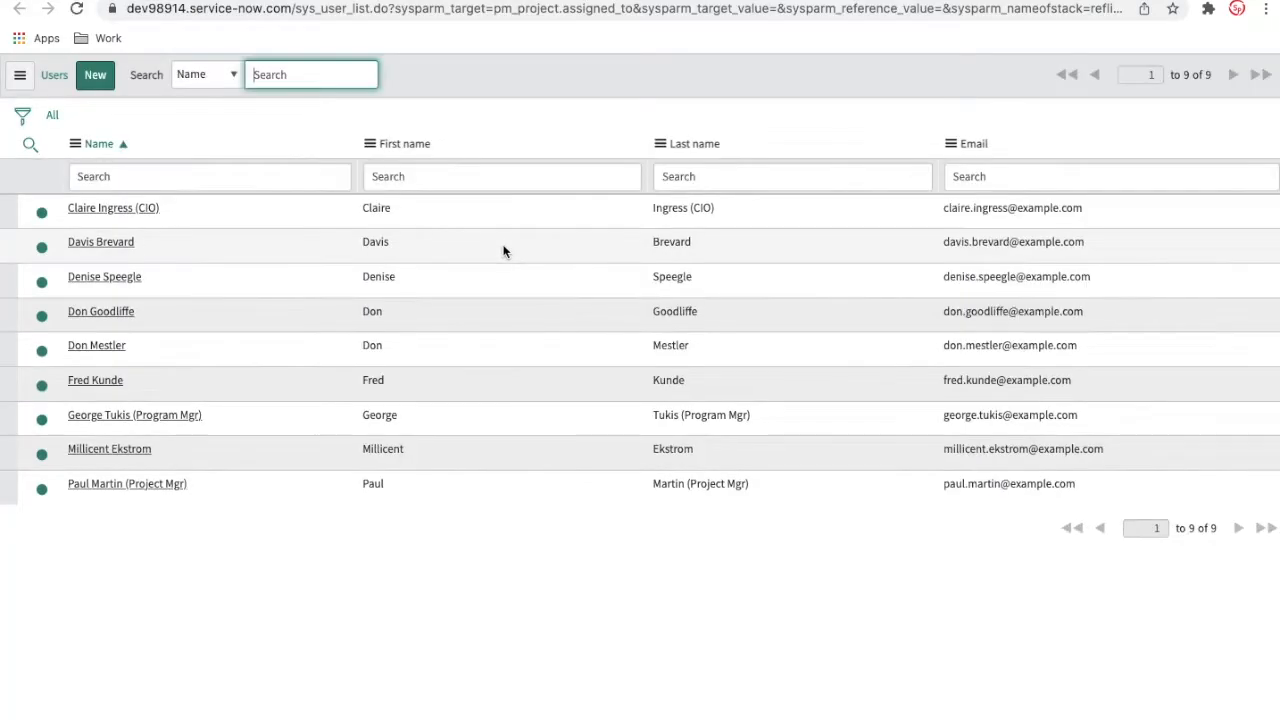
{"action": "left_click", "coordinate": [143, 210]}
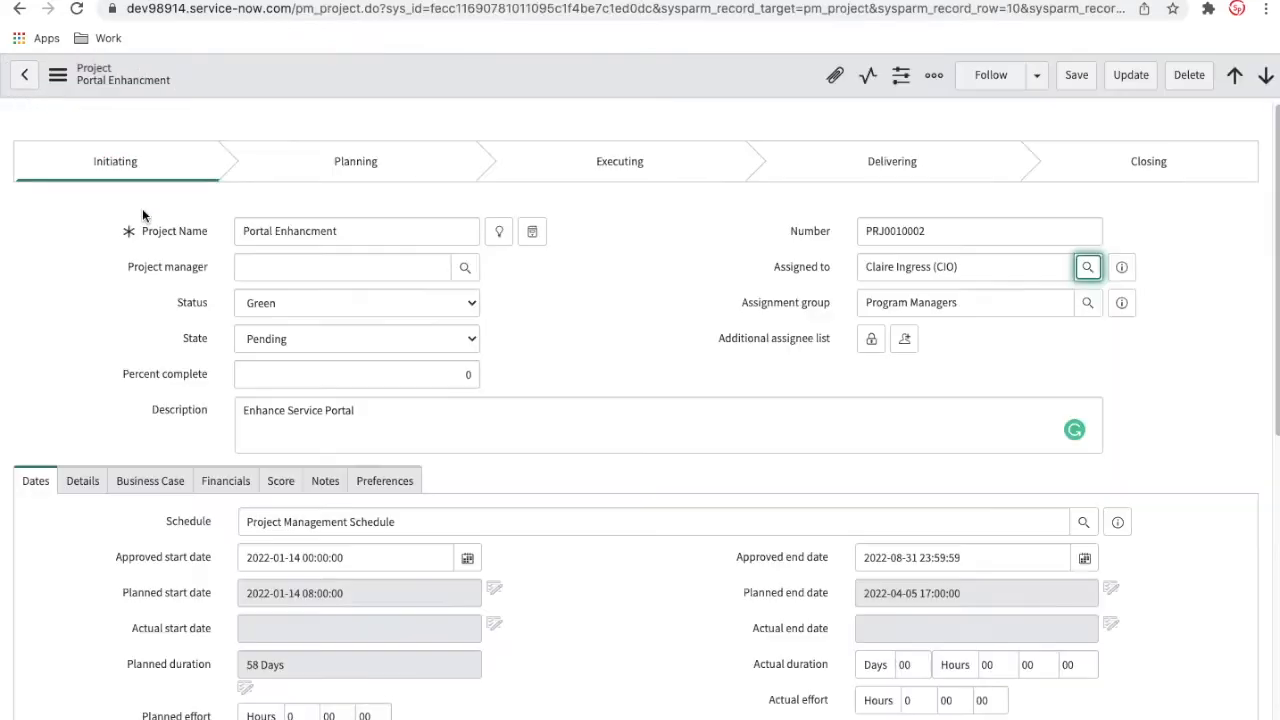
{"action": "left_click", "coordinate": [380, 268]}
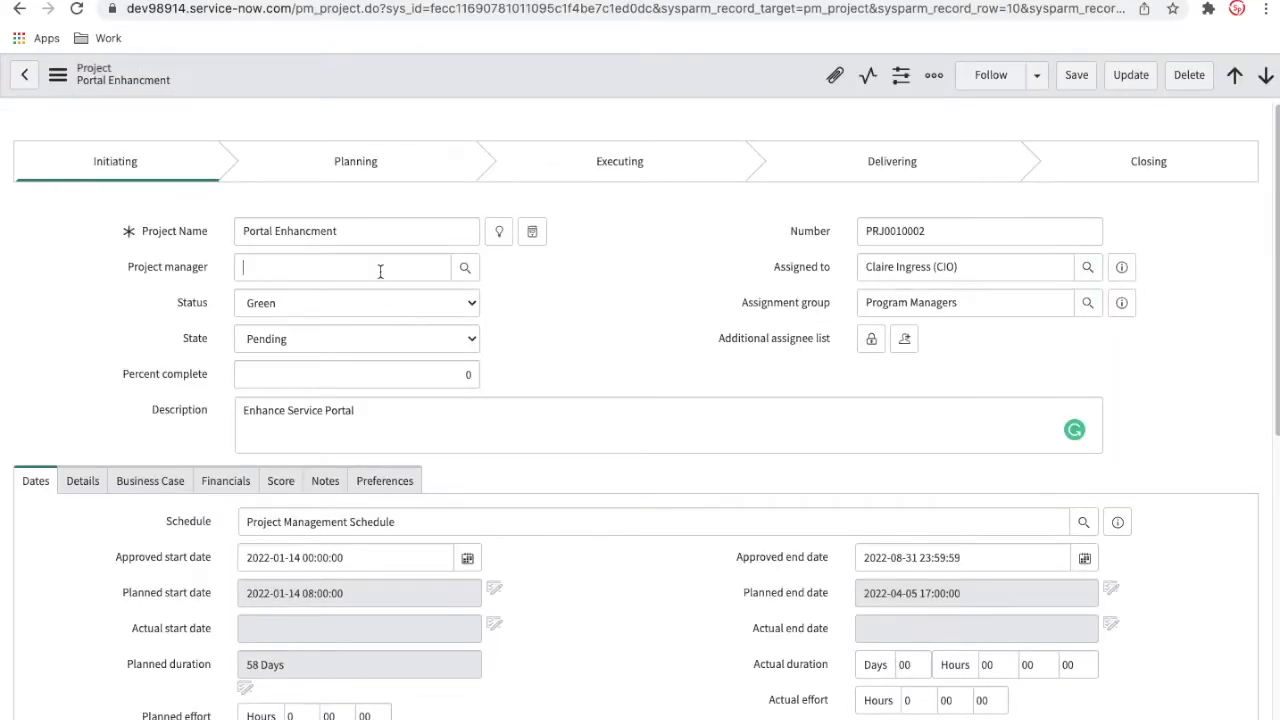
{"action": "left_click", "coordinate": [466, 269]}
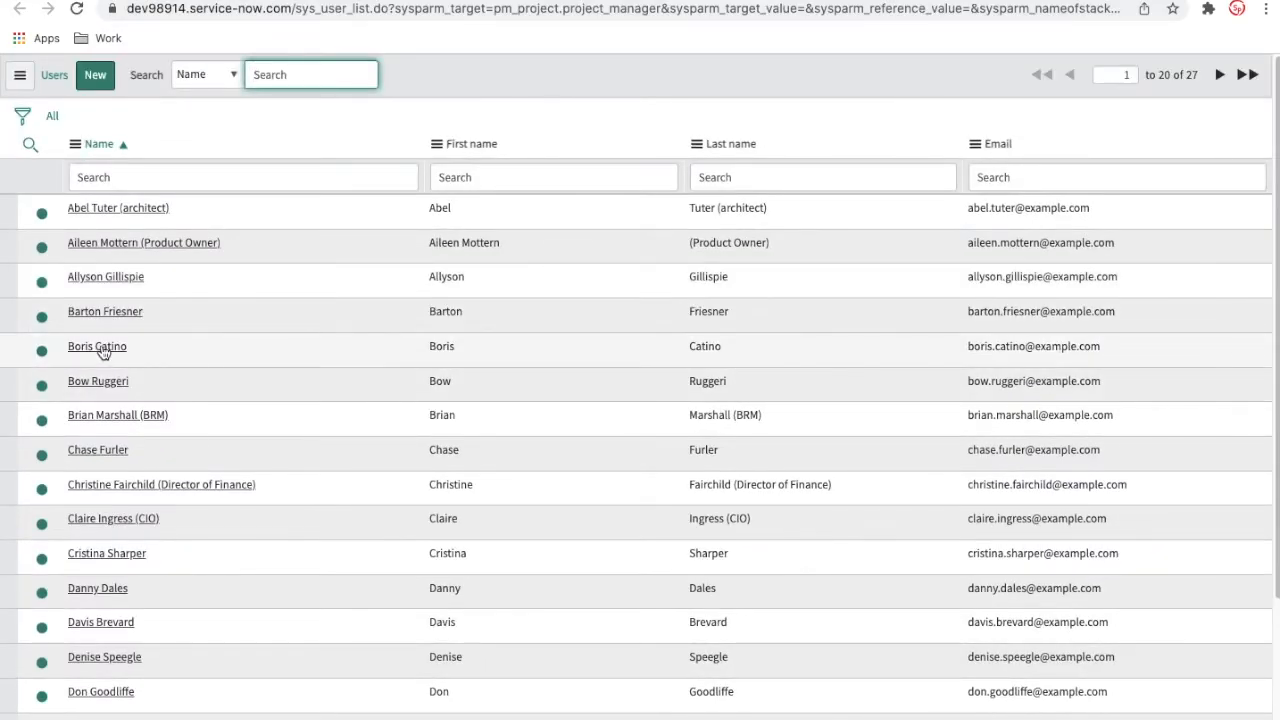
{"action": "left_click", "coordinate": [100, 350]}
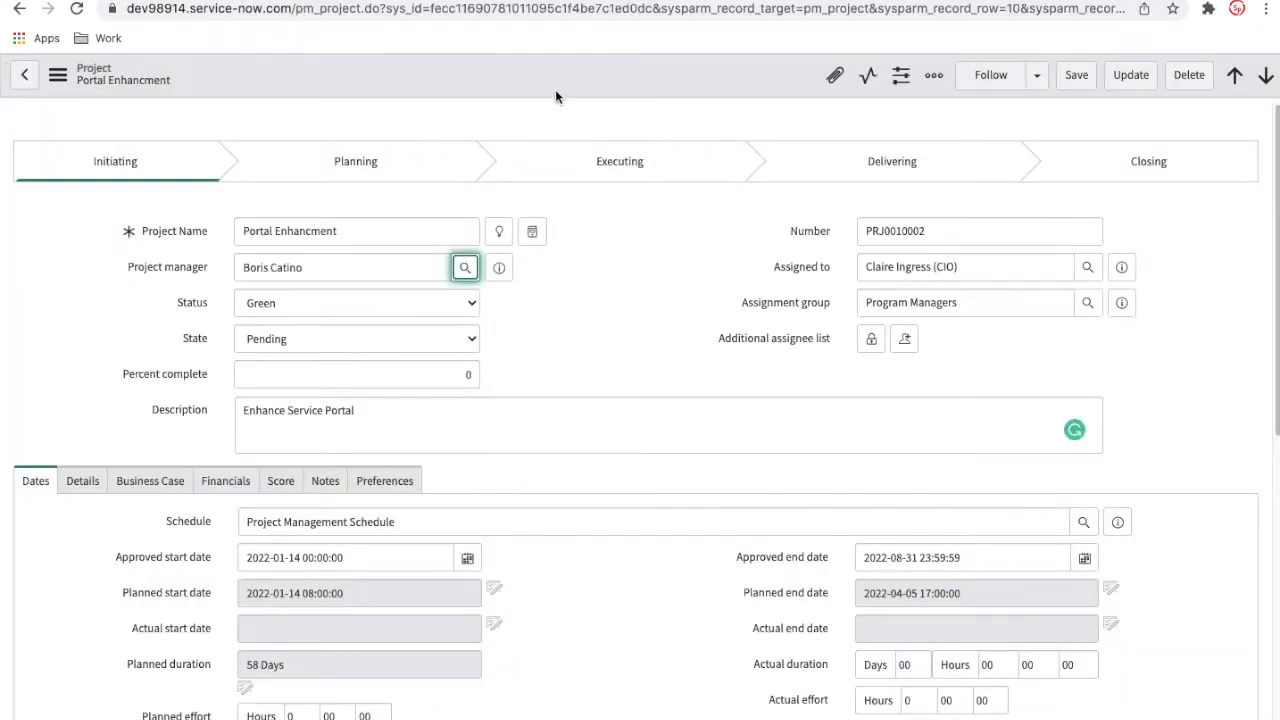
{"action": "right_click", "coordinate": [538, 78]}
{"action": "left_click", "coordinate": [558, 93]}
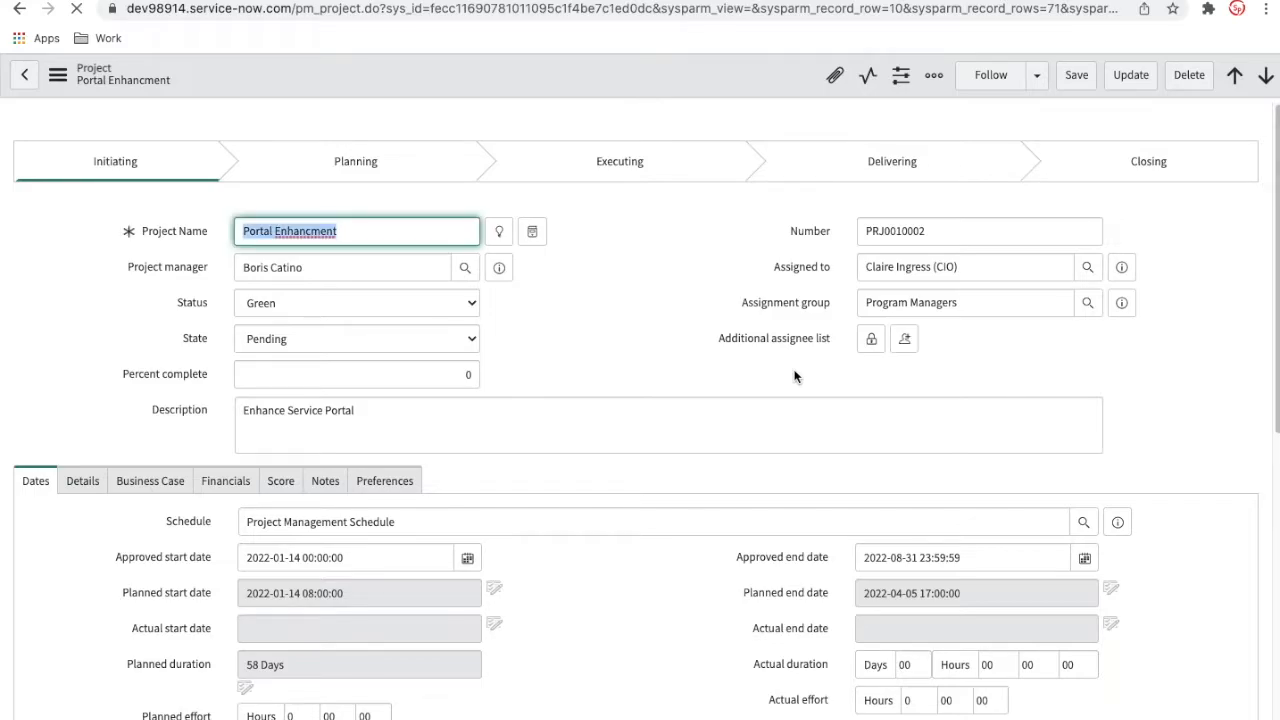
Step: Check the project tasks' planned dates and start a new resource plan for the Analysts group in the Portal Enhancment project workspace
{"action": "scroll", "coordinate": [795, 376], "scroll_direction": "down", "scroll_amount": 6}
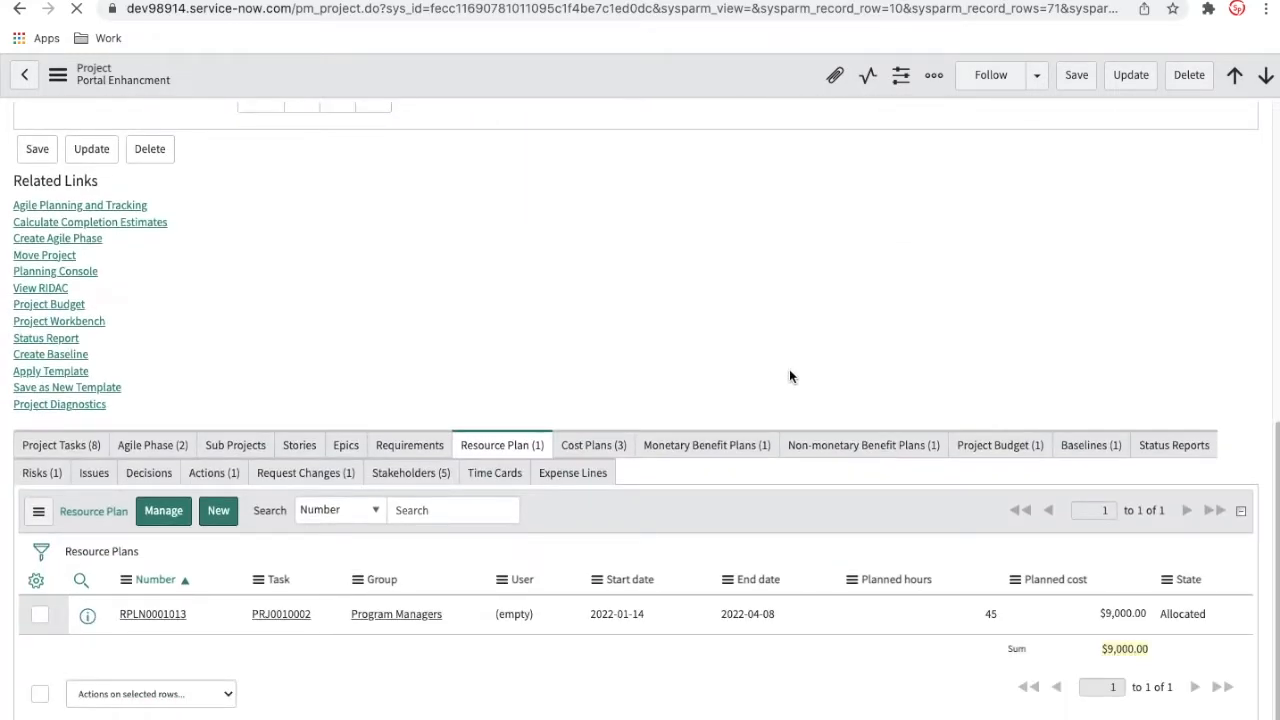
{"action": "left_click", "coordinate": [98, 448]}
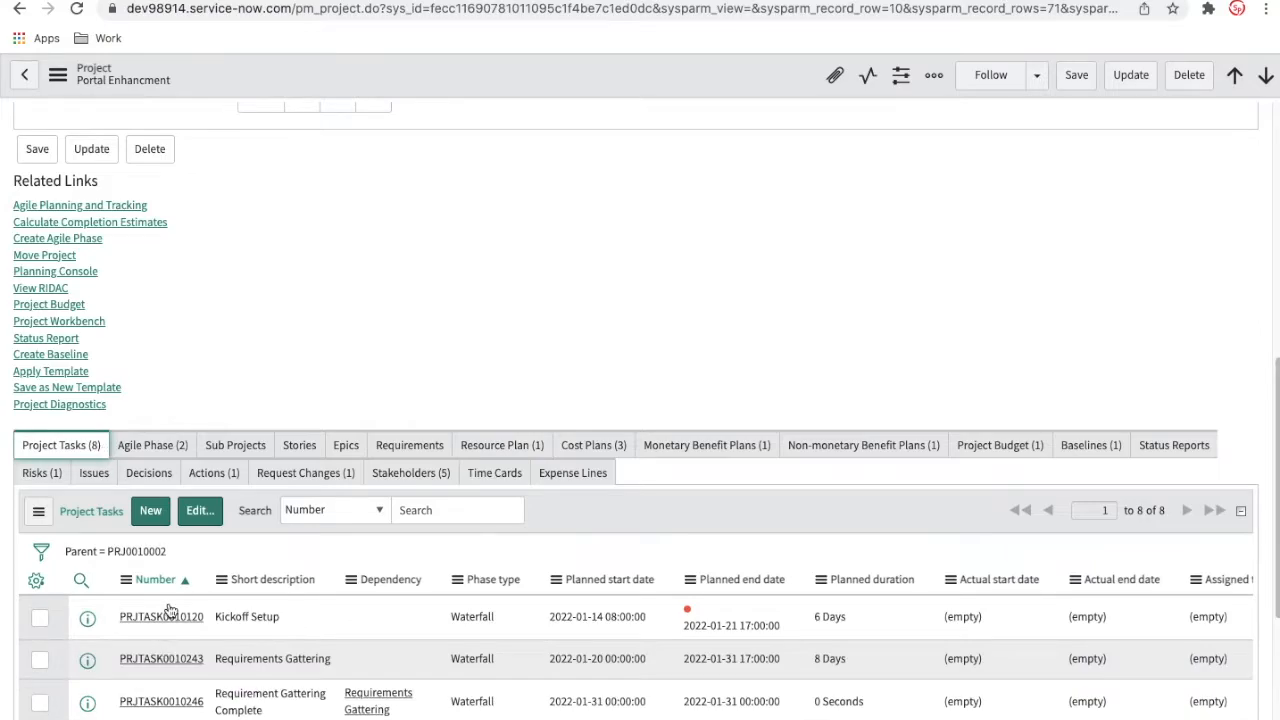
{"action": "scroll", "coordinate": [168, 606], "scroll_direction": "down", "scroll_amount": 3}
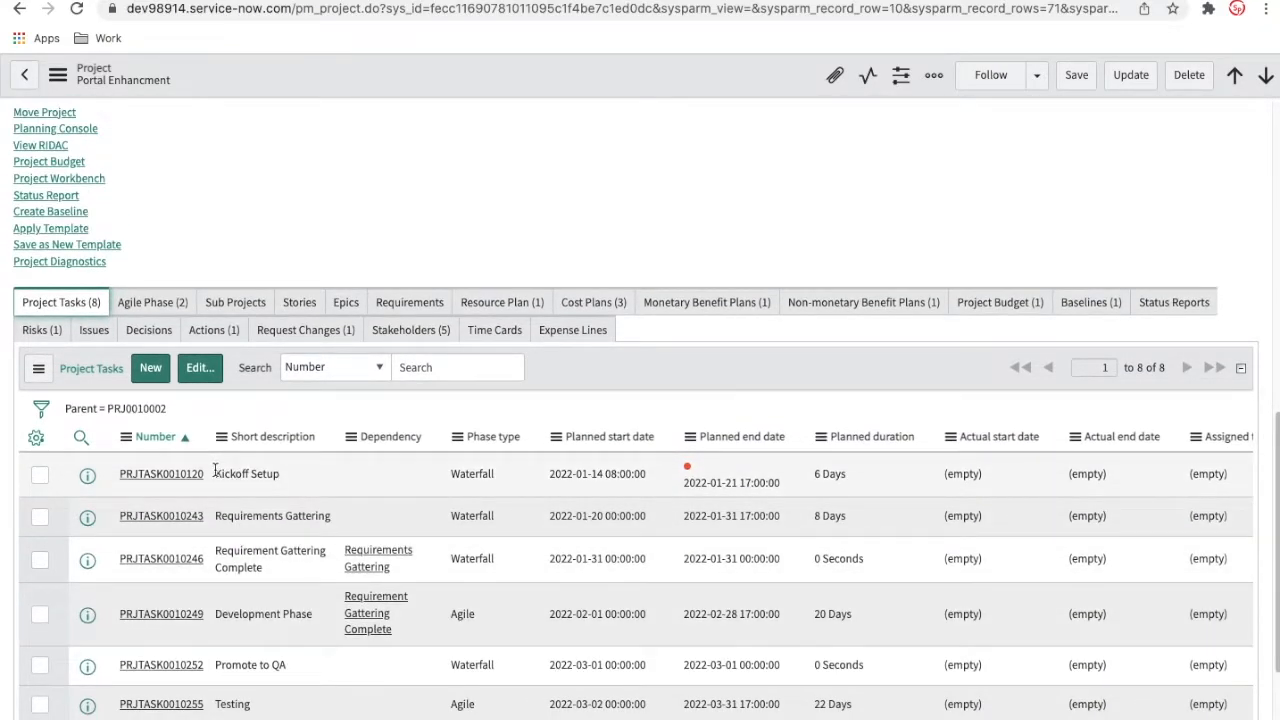
{"action": "scroll", "coordinate": [215, 470], "scroll_direction": "down", "scroll_amount": 3}
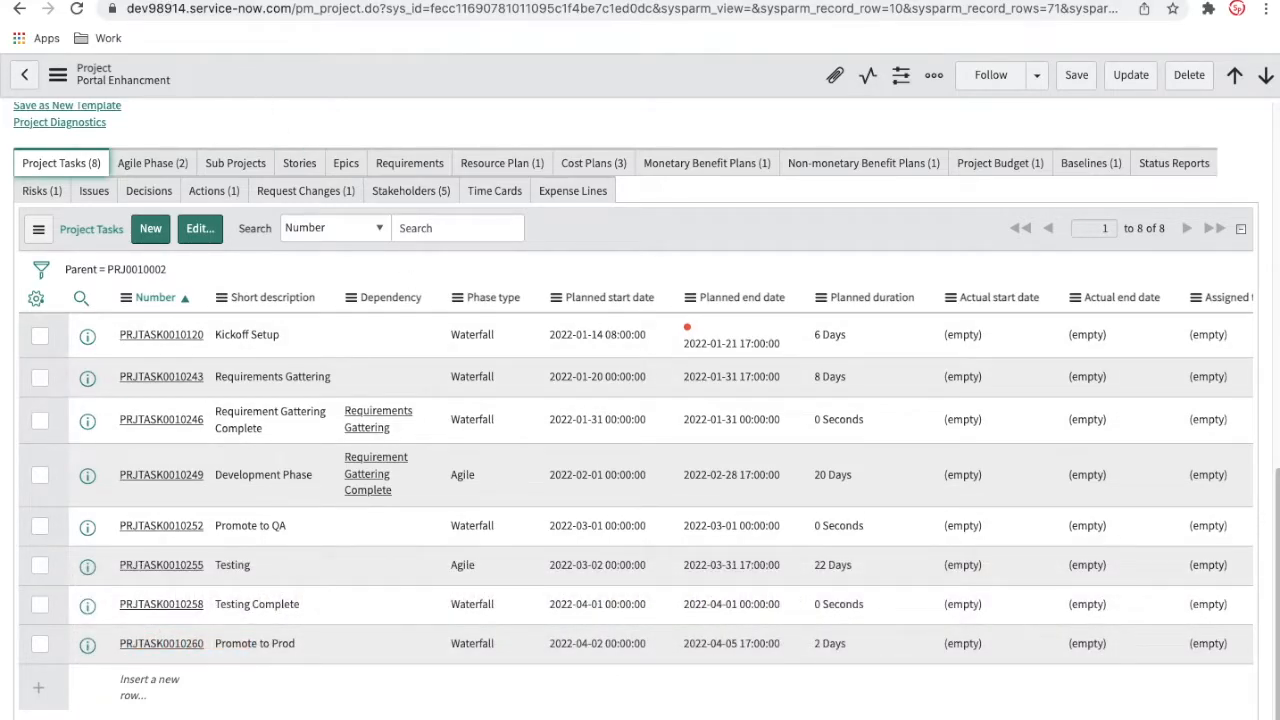
{"action": "left_click", "coordinate": [799, 158]}
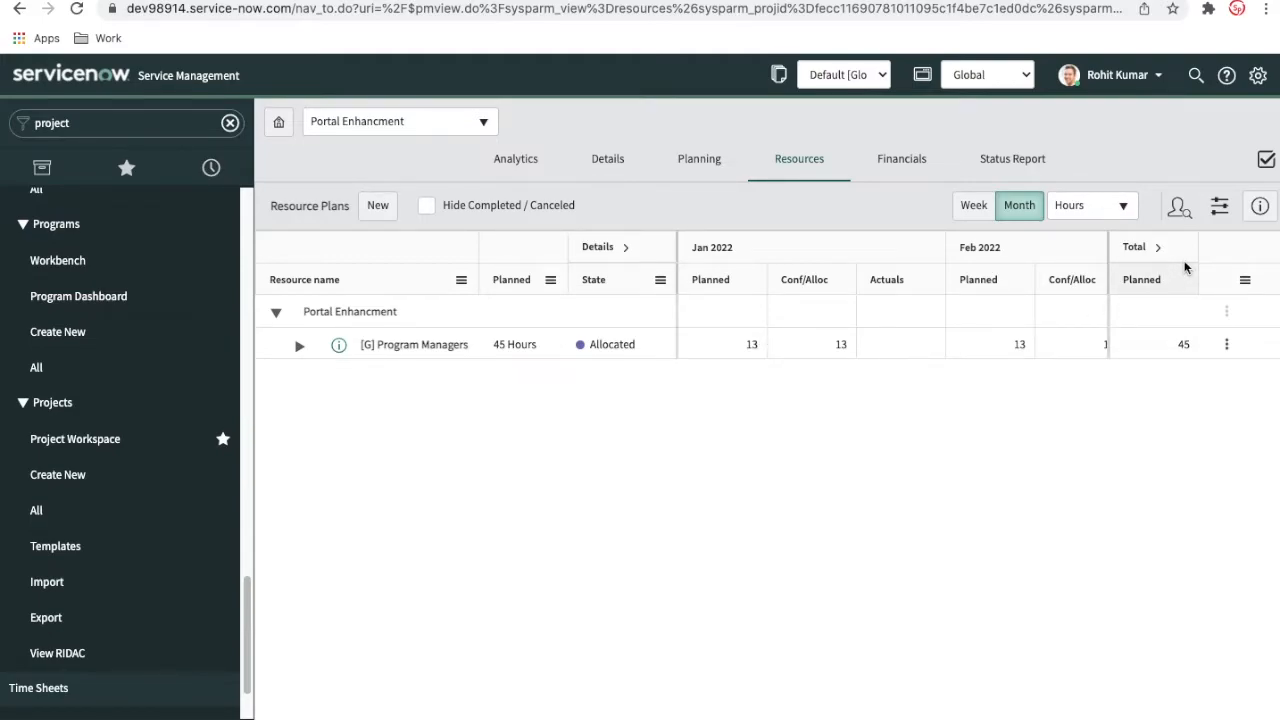
{"action": "left_click", "coordinate": [370, 210]}
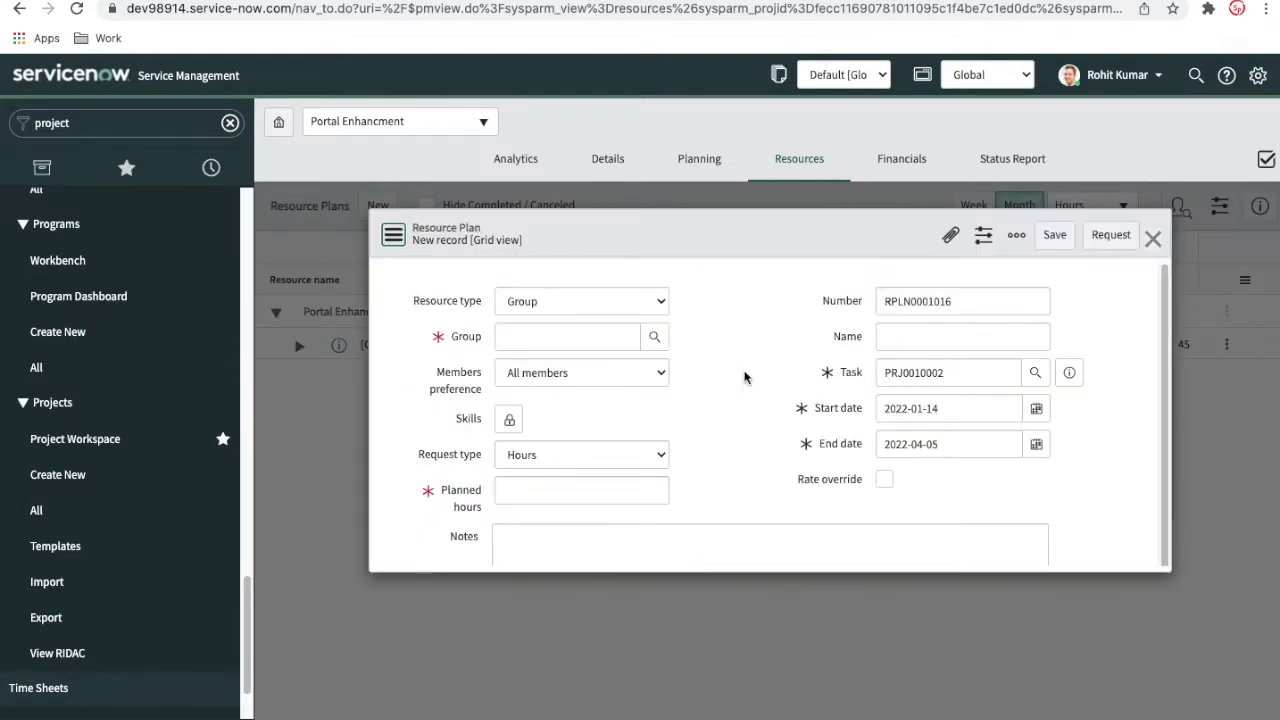
{"action": "left_click", "coordinate": [656, 338]}
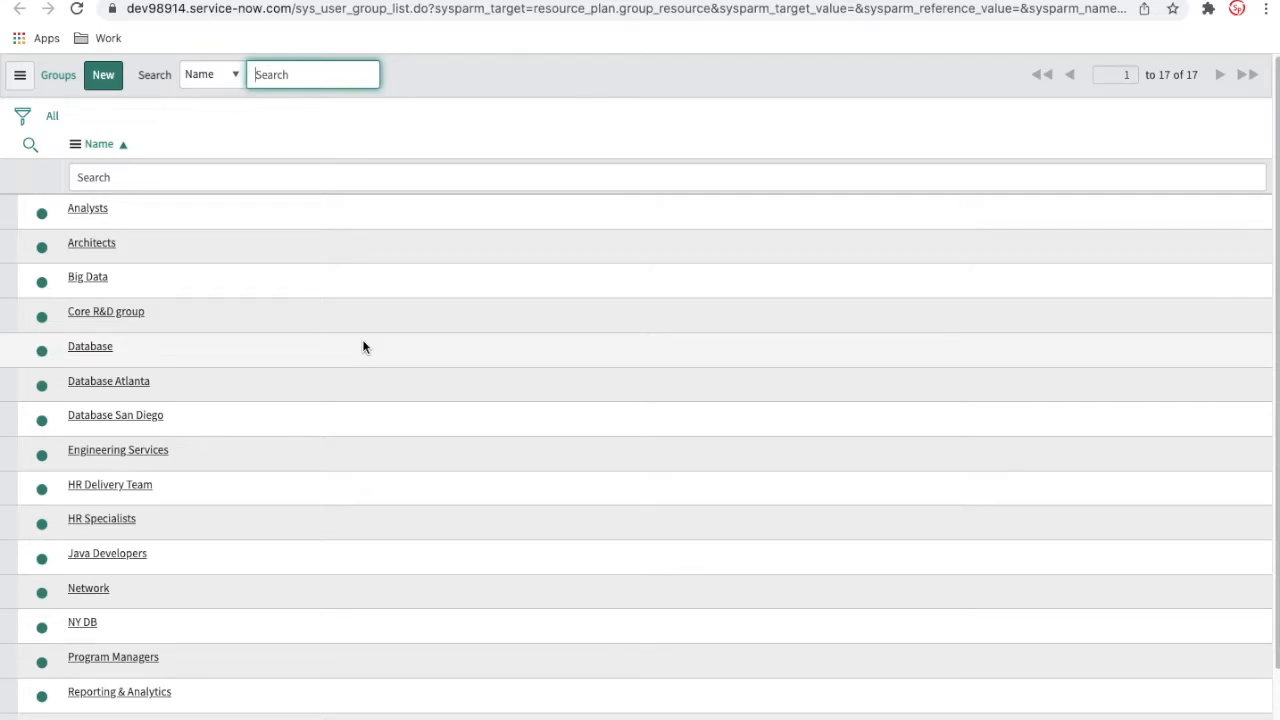
{"action": "left_click", "coordinate": [88, 209]}
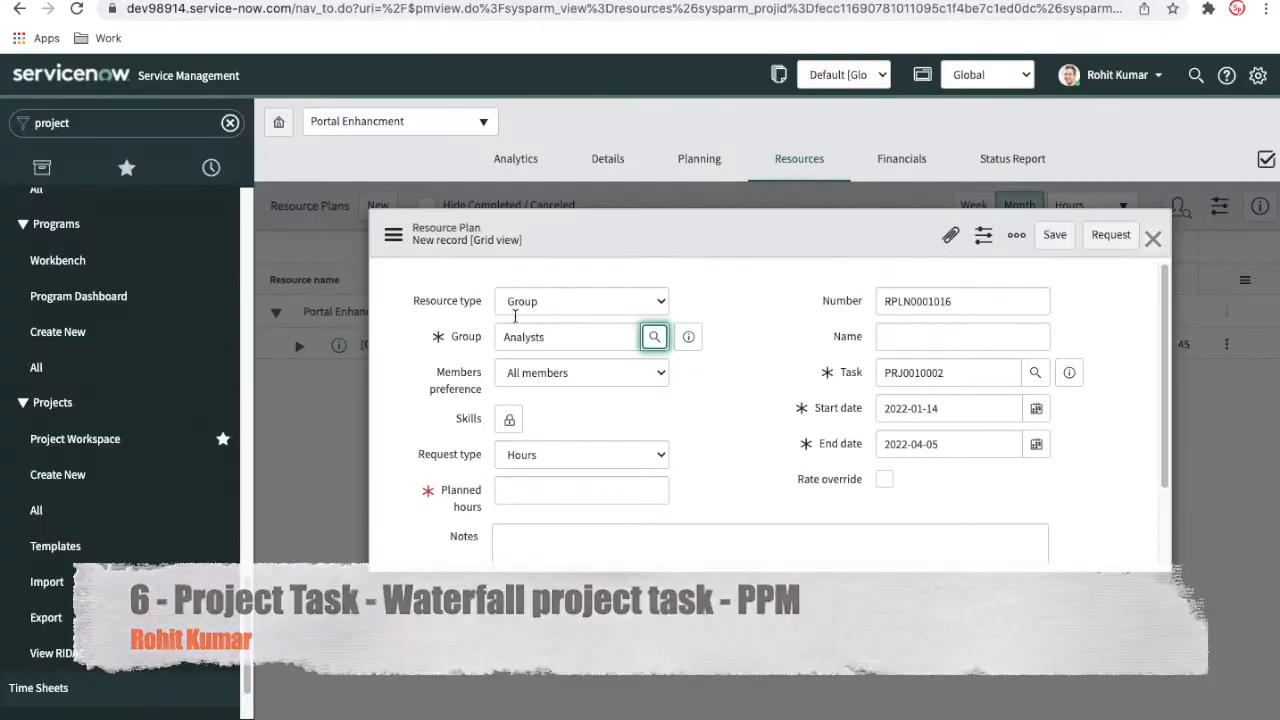
Step: Set the Analysts resource plan's start date to 2022-01-20 and its end date to 2022-01-31
{"action": "left_click", "coordinate": [1036, 408]}
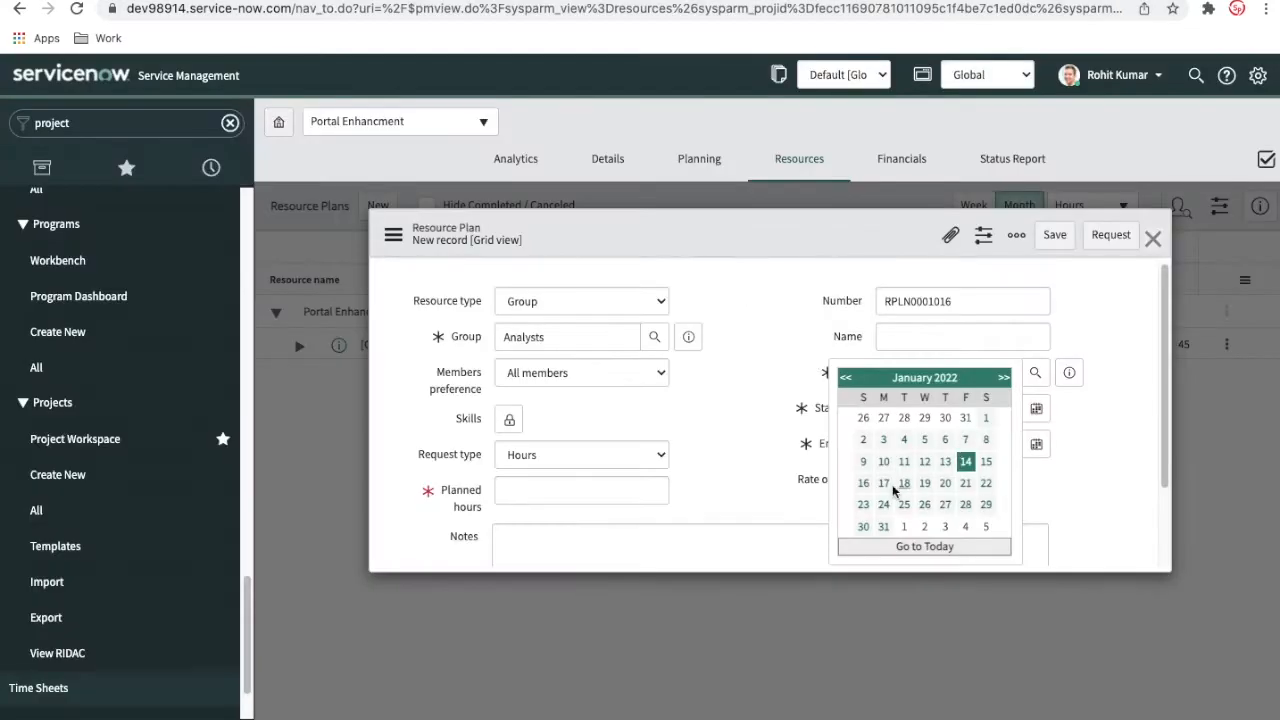
{"action": "left_click", "coordinate": [946, 484]}
{"action": "left_click", "coordinate": [1036, 446]}
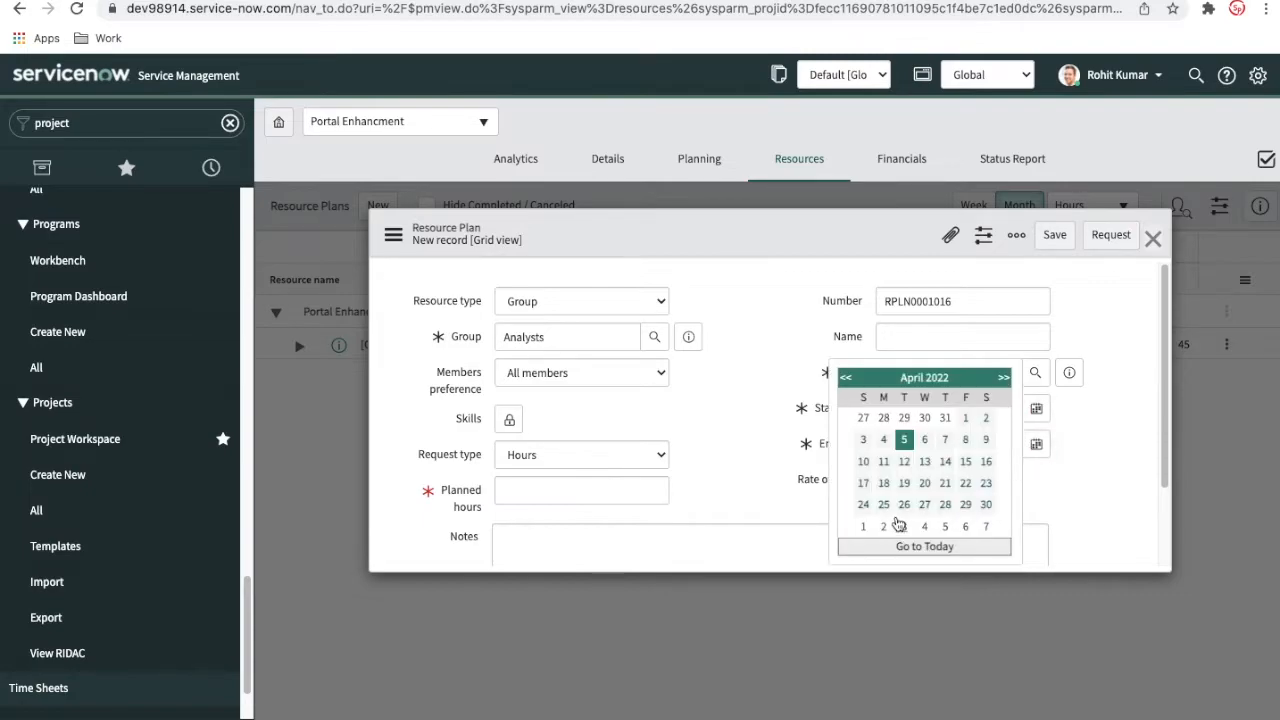
{"action": "left_click", "coordinate": [847, 378]}
{"action": "left_click", "coordinate": [847, 378]}
{"action": "left_click", "coordinate": [847, 378]}
{"action": "left_click", "coordinate": [884, 527]}
Step: Change the Analysts plan's request type to FTE, enter 10 FTE, and submit the resource plan
{"action": "scroll", "coordinate": [749, 480], "scroll_direction": "down", "scroll_amount": 2}
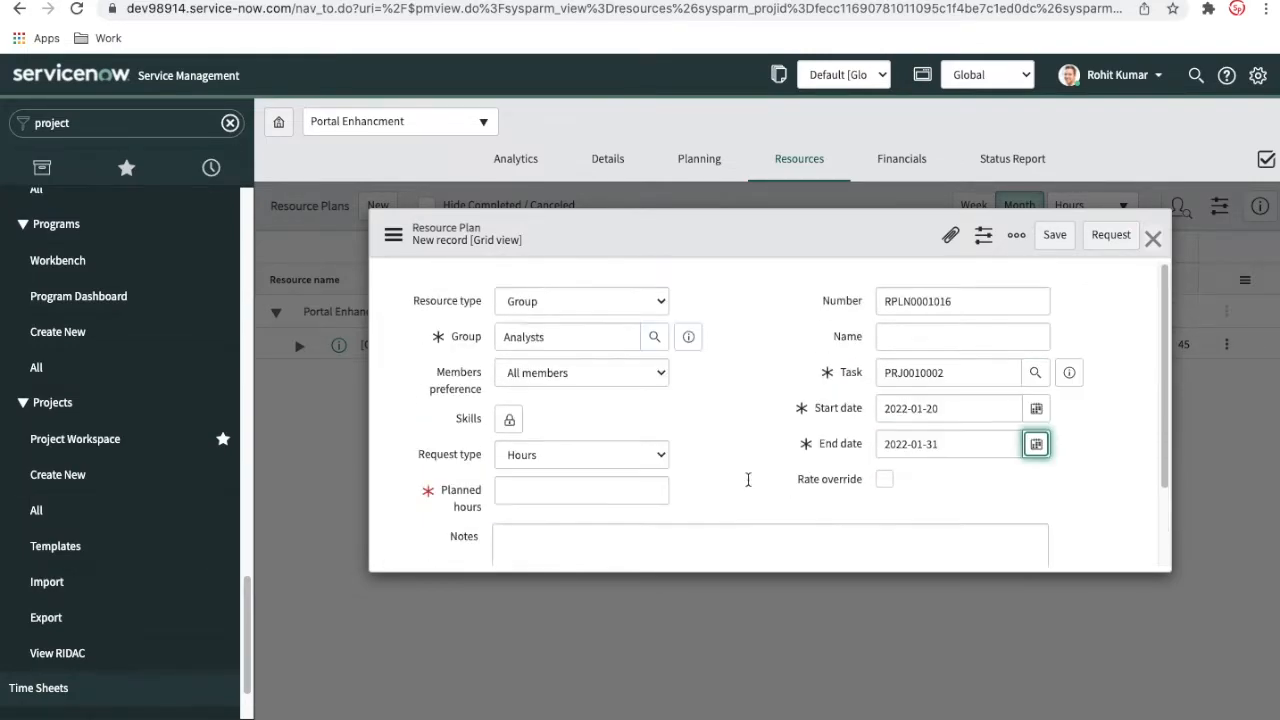
{"action": "left_click", "coordinate": [604, 376]}
{"action": "left_click", "coordinate": [576, 392]}
{"action": "left_click", "coordinate": [625, 414]}
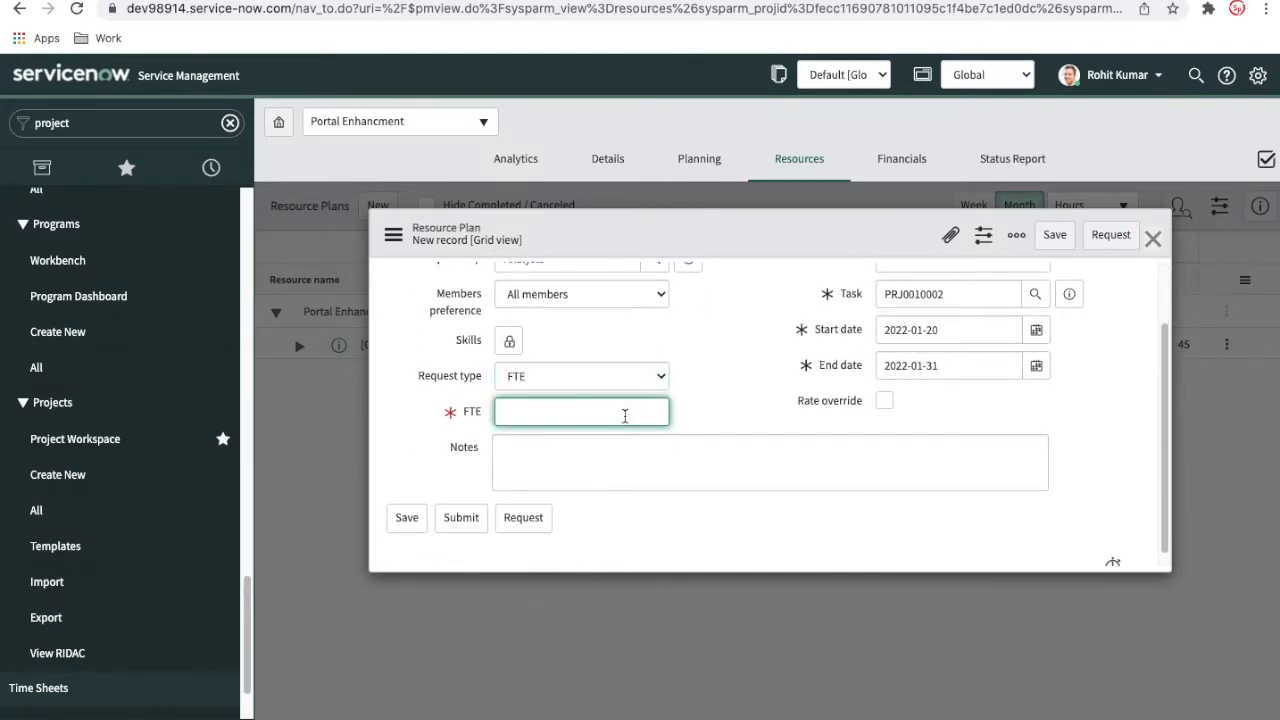
{"action": "left_click", "coordinate": [461, 517]}
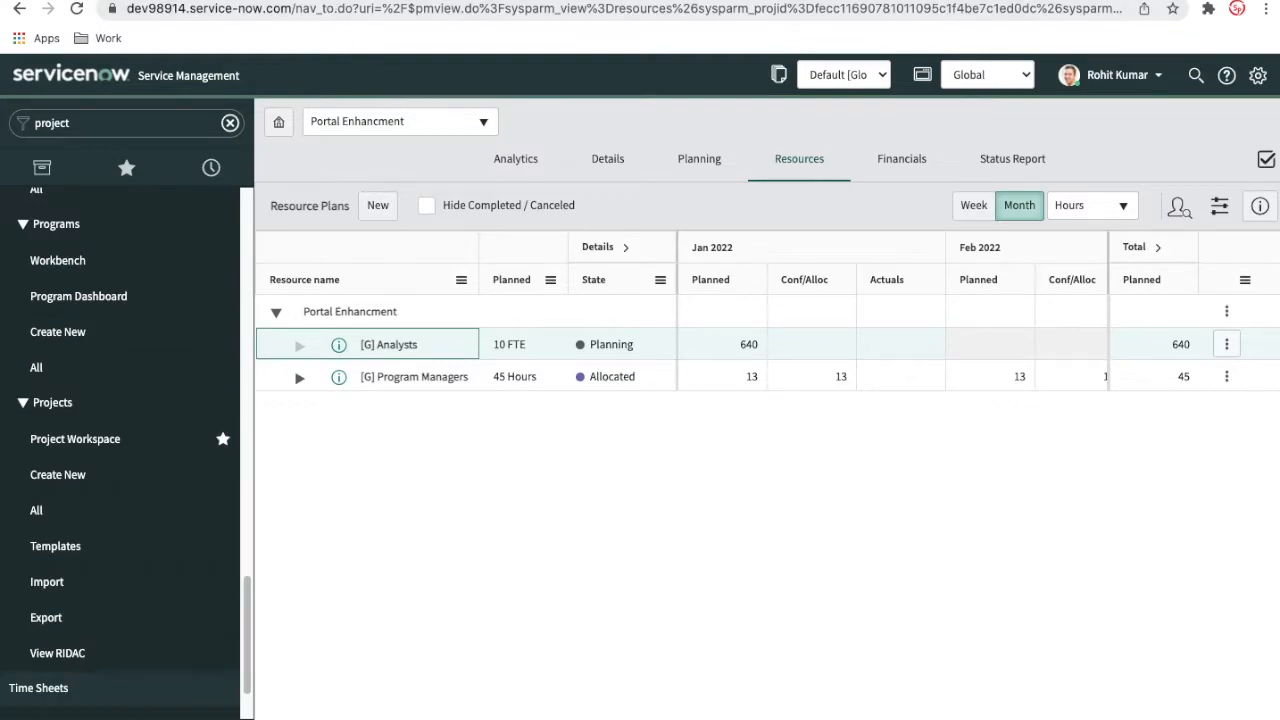
Step: Check the Development Phase in the project tasks and choose the Java Developers group for a new resource plan, searching for "*deve"
{"action": "left_click", "coordinate": [336, 2]}
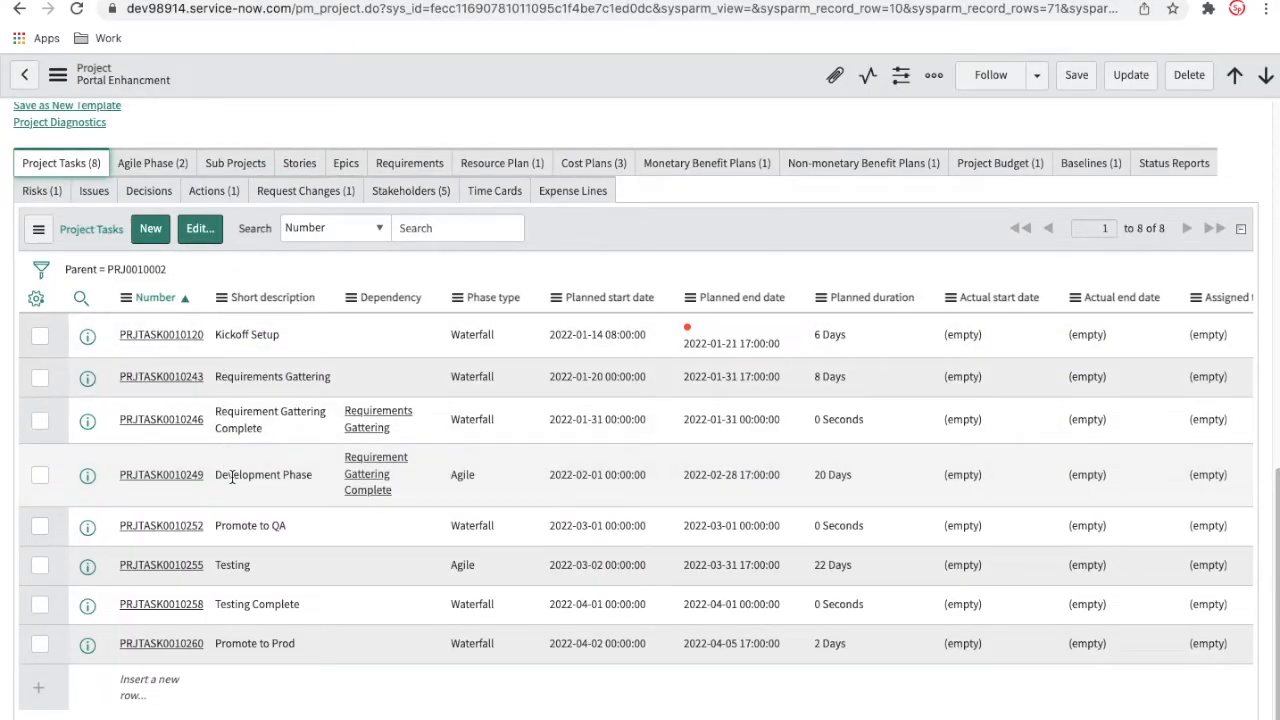
{"action": "left_click", "coordinate": [125, 2]}
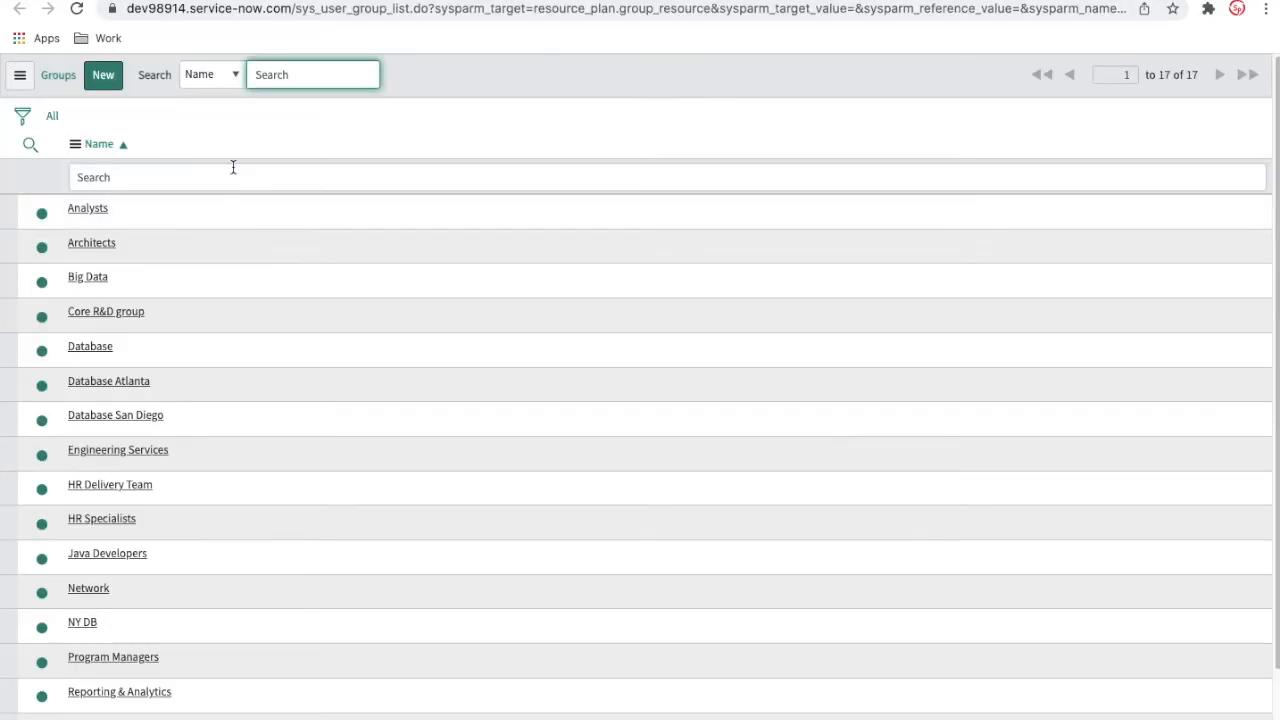
{"action": "left_click", "coordinate": [231, 172]}
{"action": "type", "text": "*deve"}
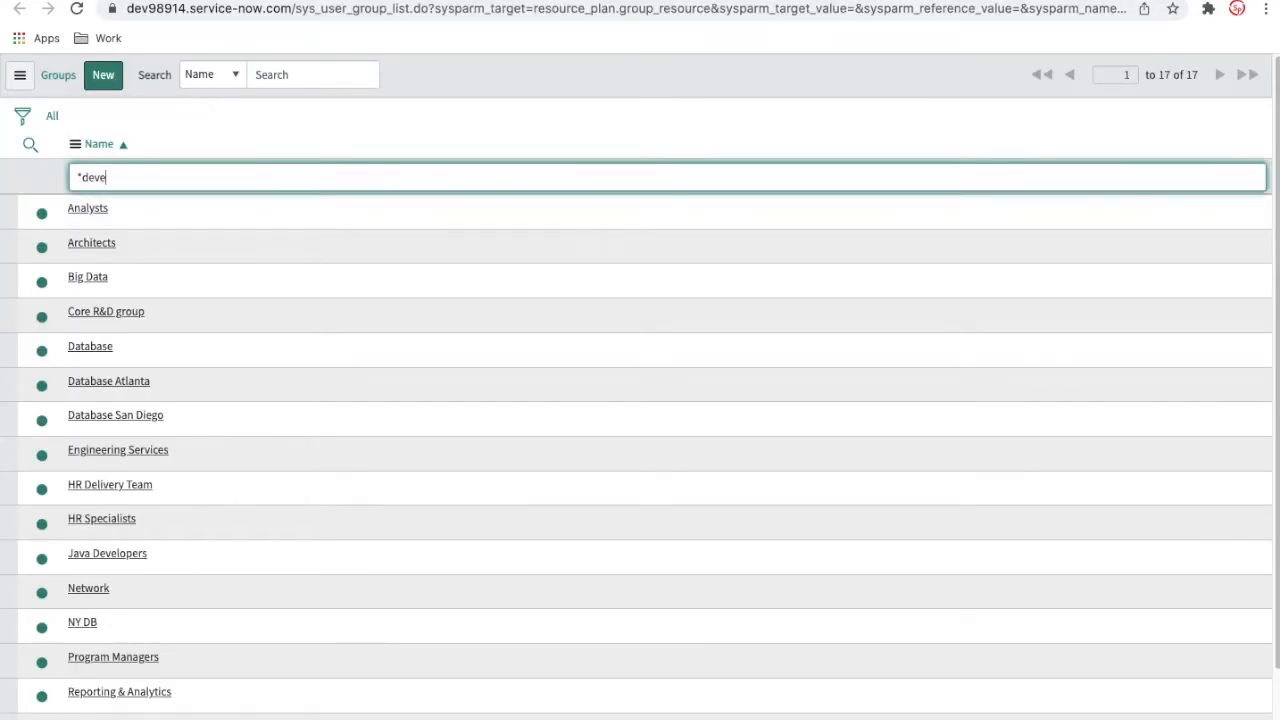
{"action": "key", "text": "Return"}
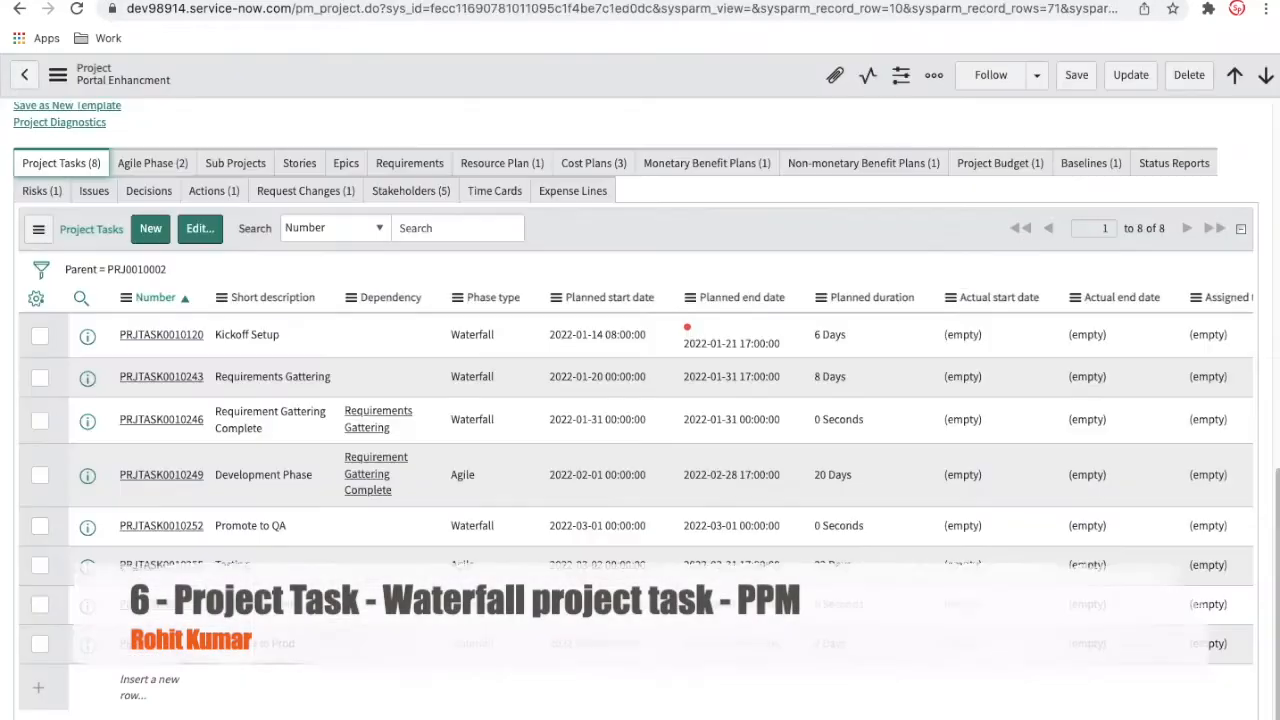
{"action": "scroll", "coordinate": [313, 469], "scroll_direction": "down", "scroll_amount": 1}
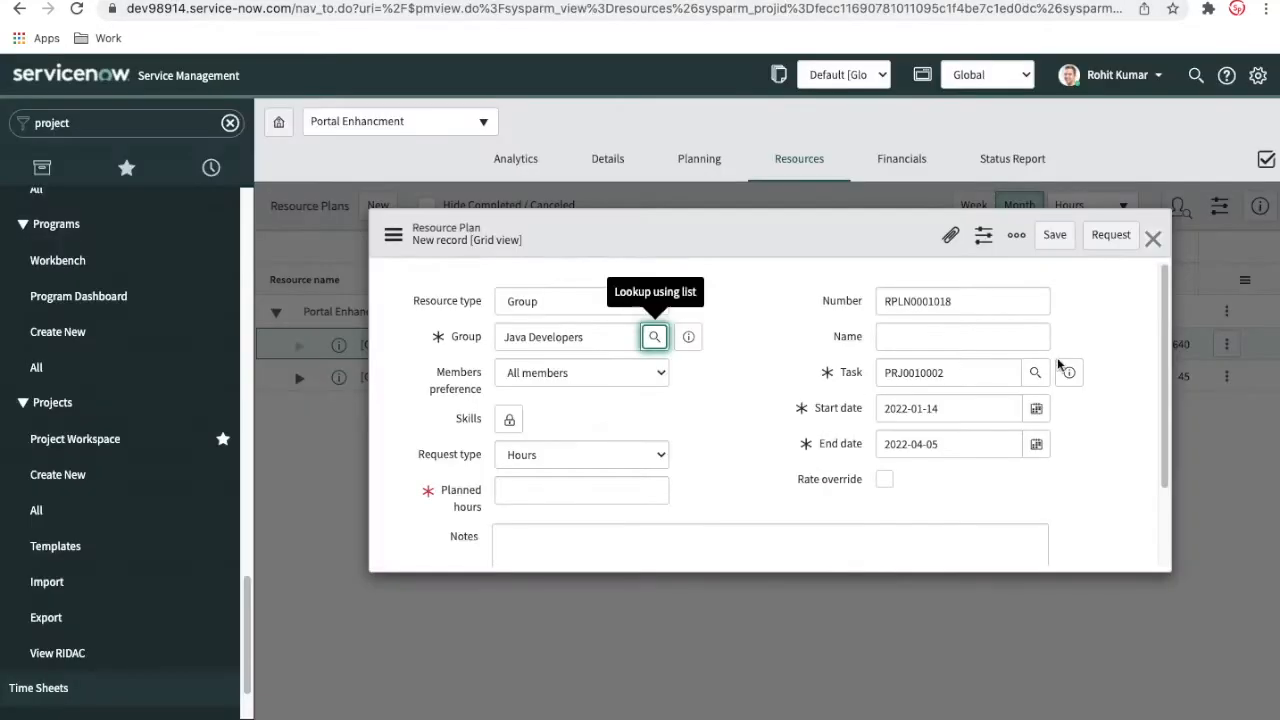
Step: Set the Java Developers resource plan's start date to 2022-02-01 and its end date to 2022-04-05
{"action": "left_click", "coordinate": [1036, 408]}
{"action": "left_click", "coordinate": [905, 508]}
{"action": "left_click", "coordinate": [1036, 444]}
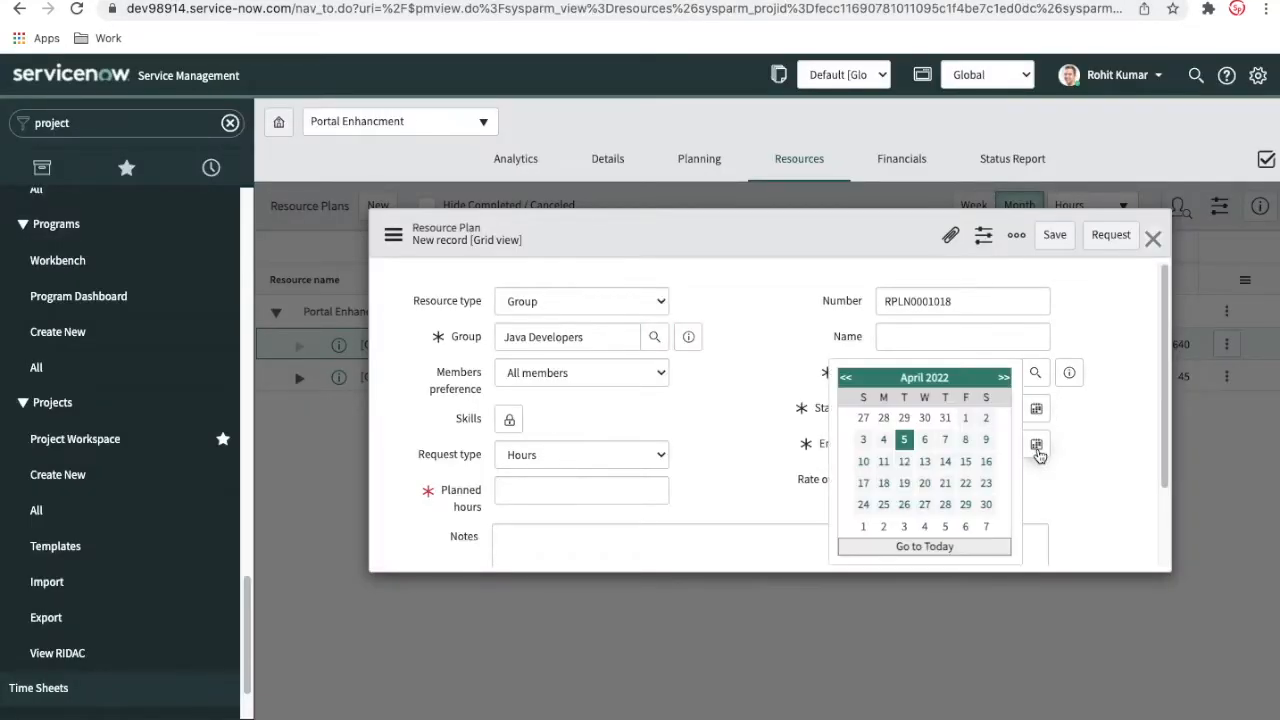
{"action": "left_click", "coordinate": [907, 438]}
Step: Enter 2000 planned hours for the Java Developers resource plan and save it
{"action": "scroll", "coordinate": [780, 440], "scroll_direction": "down", "scroll_amount": 1}
{"action": "left_click", "coordinate": [655, 452]}
{"action": "type", "text": "2000"}
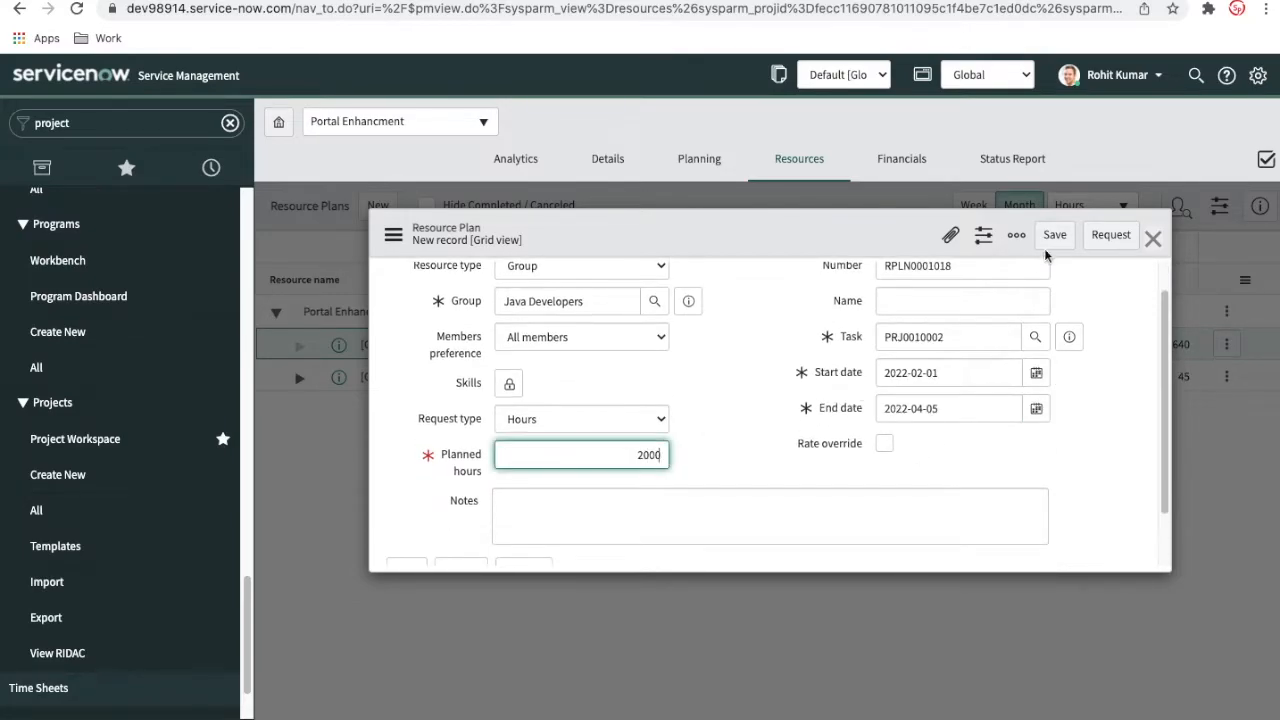
{"action": "left_click", "coordinate": [1051, 240]}
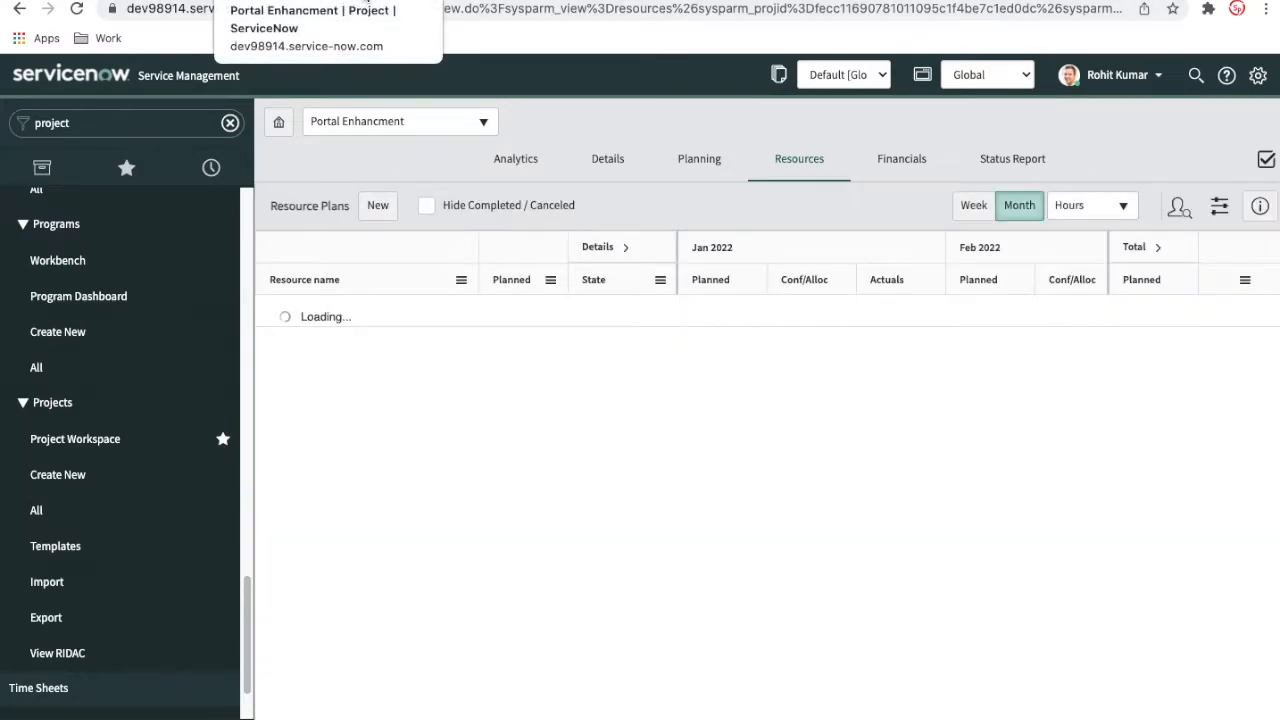
Step: Check the Testing phase's planned dates in the project tasks and start a new resource plan for the ServiceNow group
{"action": "left_click", "coordinate": [366, 1]}
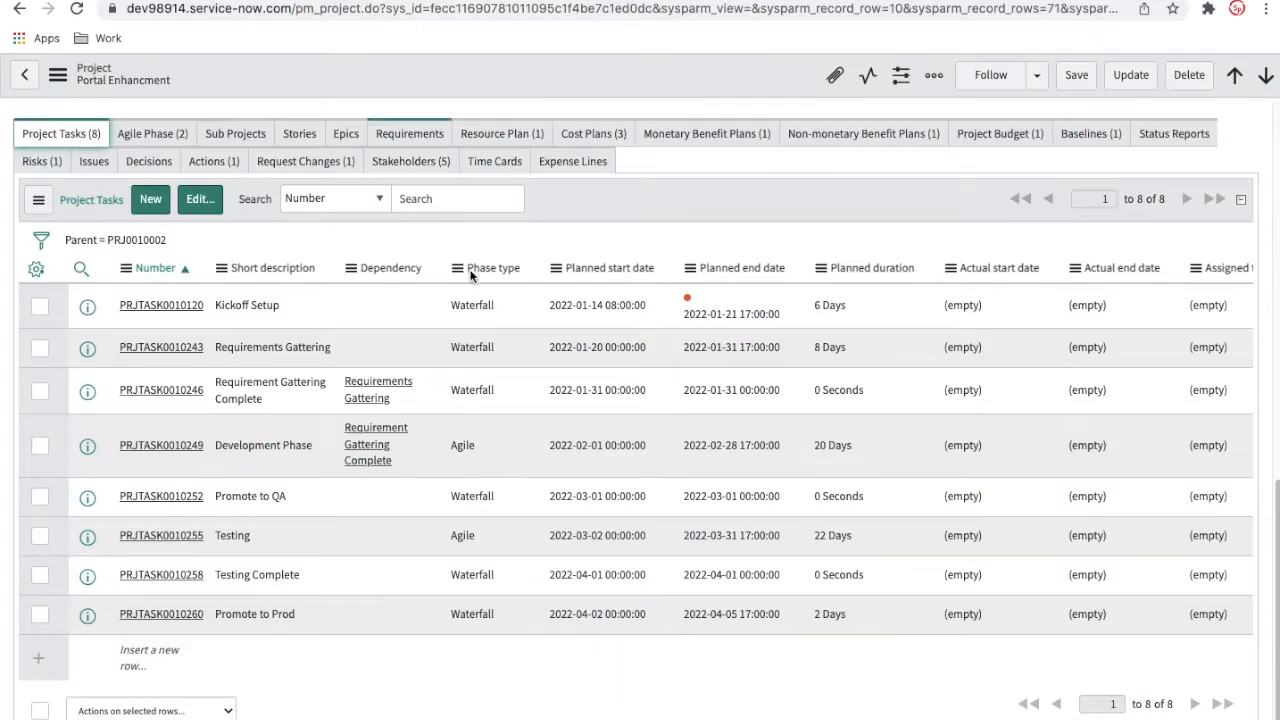
{"action": "scroll", "coordinate": [339, 467], "scroll_direction": "down", "scroll_amount": 1}
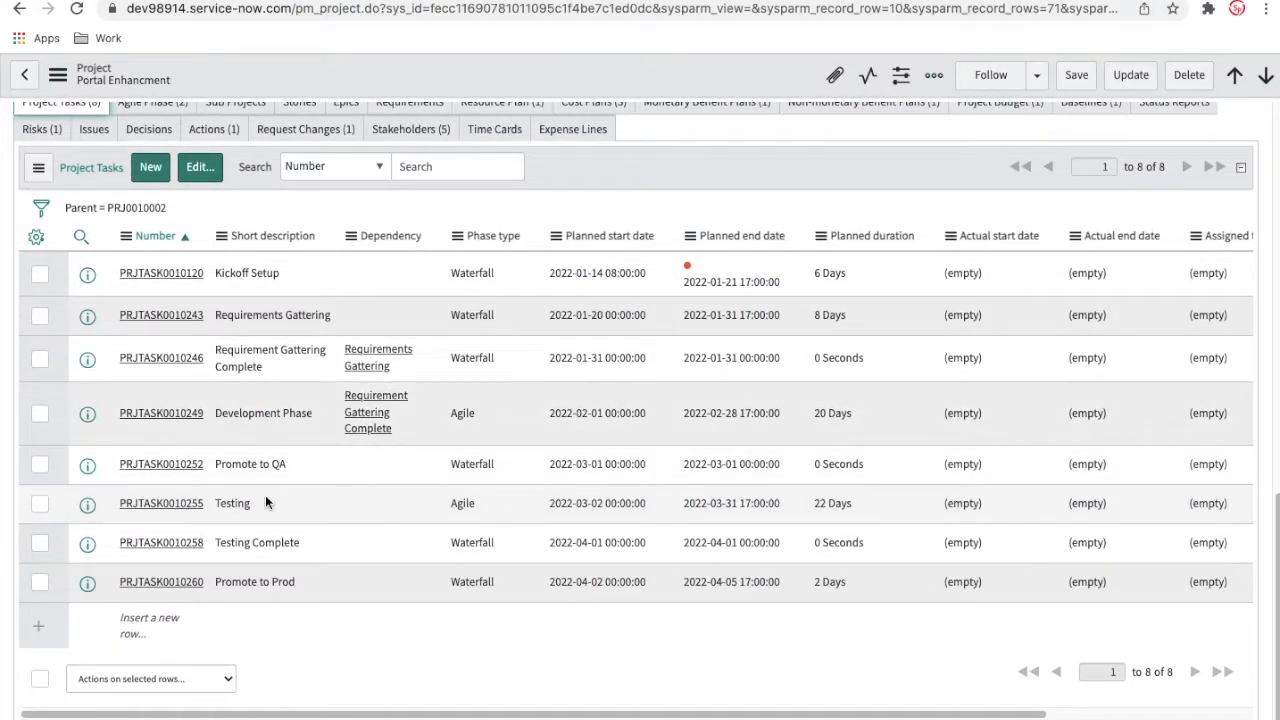
{"action": "left_click", "coordinate": [158, 1]}
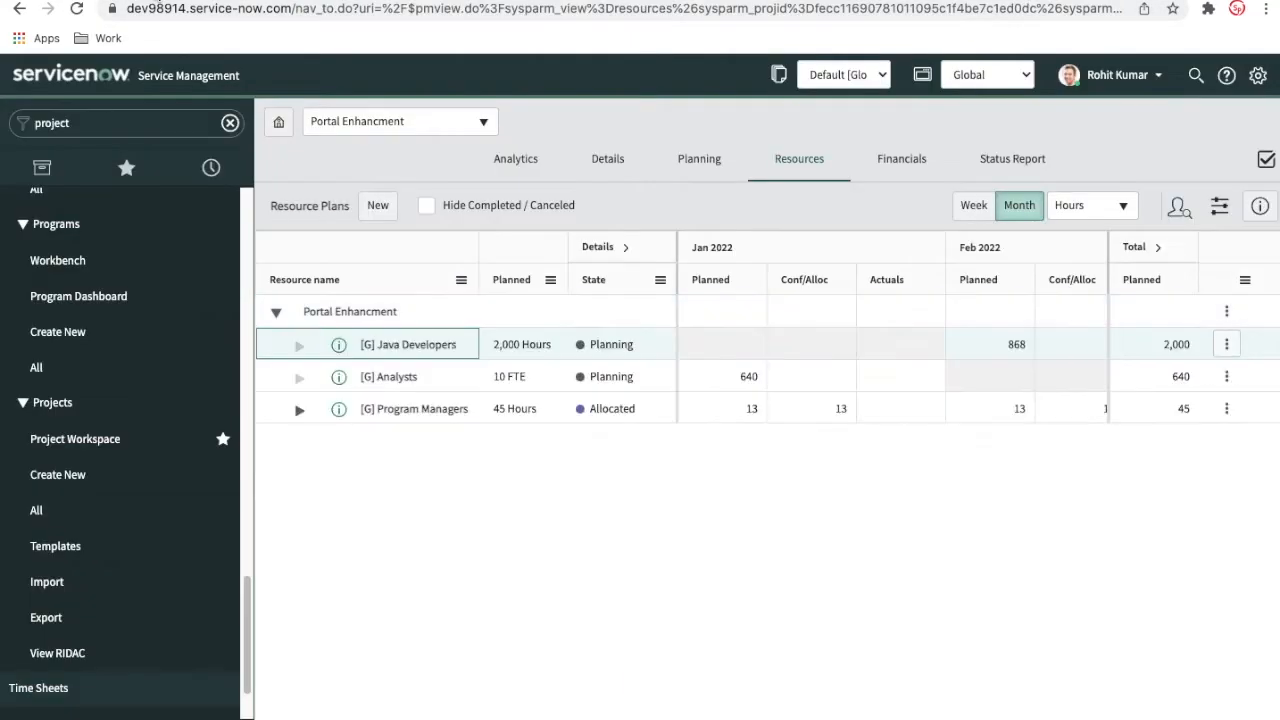
{"action": "left_click", "coordinate": [340, 3]}
{"action": "left_click", "coordinate": [378, 206]}
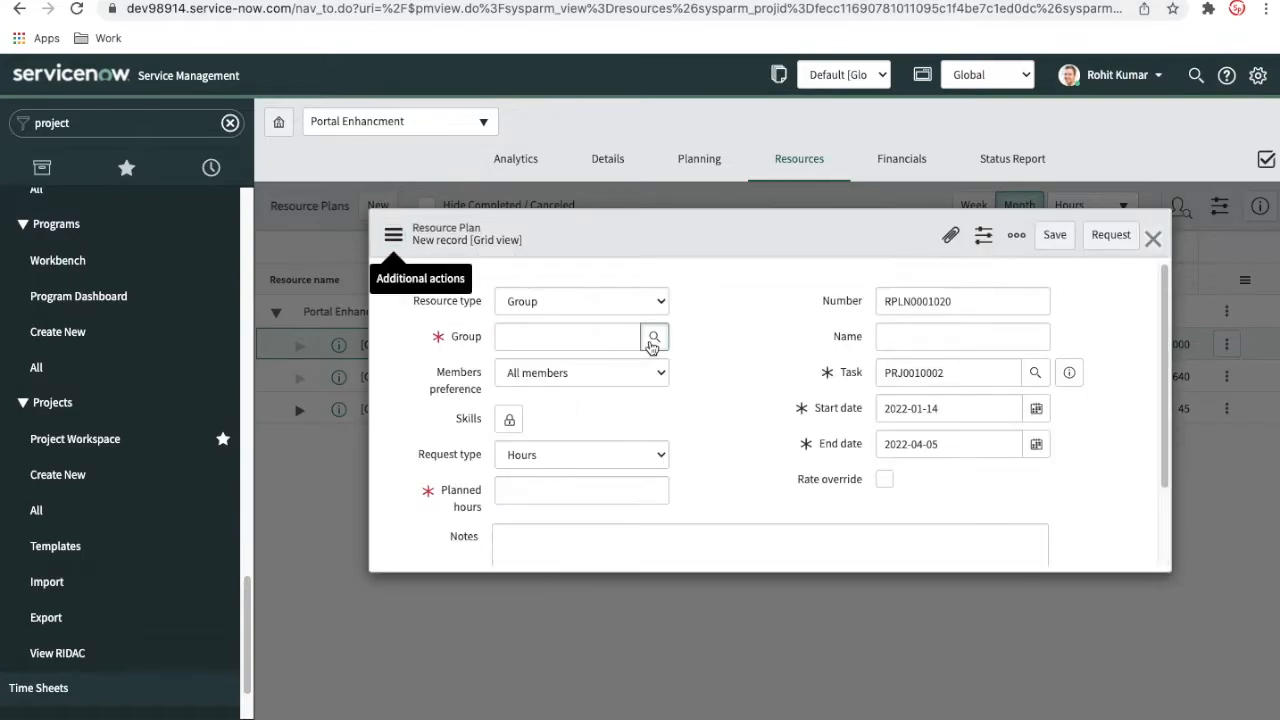
{"action": "left_click", "coordinate": [651, 337]}
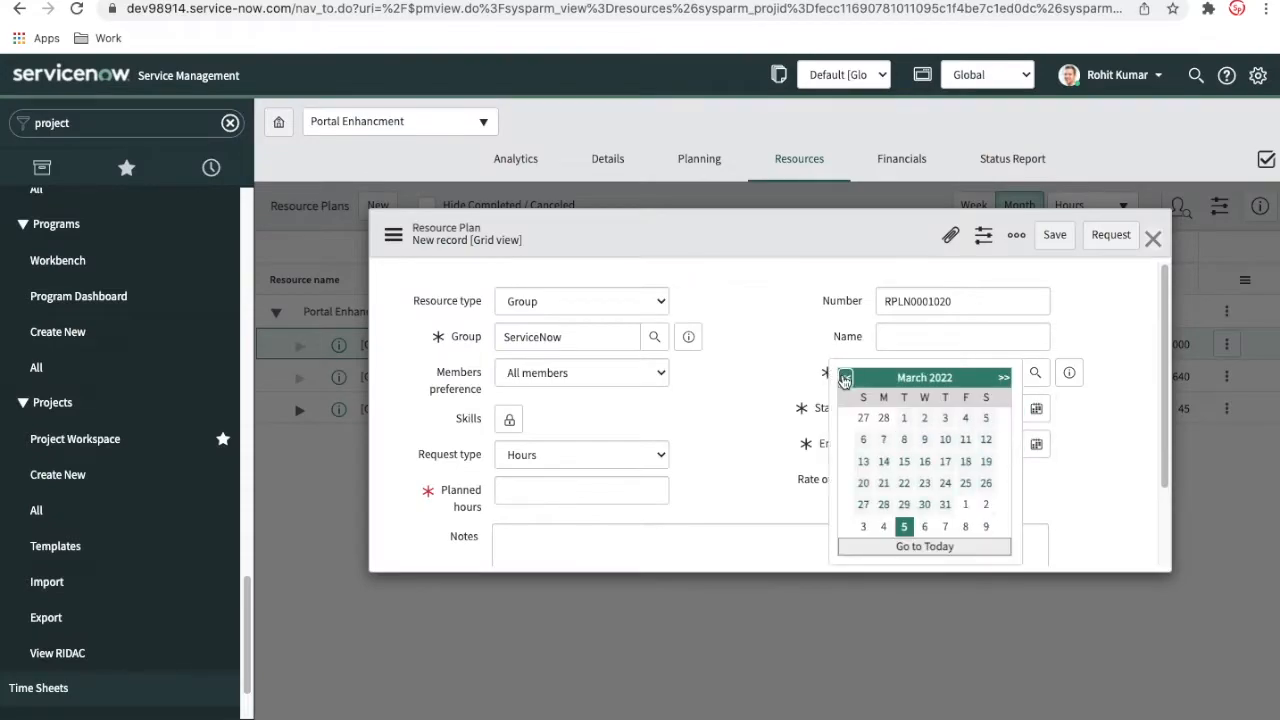
Step: Set the ServiceNow plan's dates to 2022-03-02 through 2022-03-31, enter 100 planned hours, and request the plan
{"action": "left_click", "coordinate": [947, 508]}
{"action": "left_click", "coordinate": [623, 483]}
{"action": "type", "text": "100"}
{"action": "left_click", "coordinate": [1108, 236]}
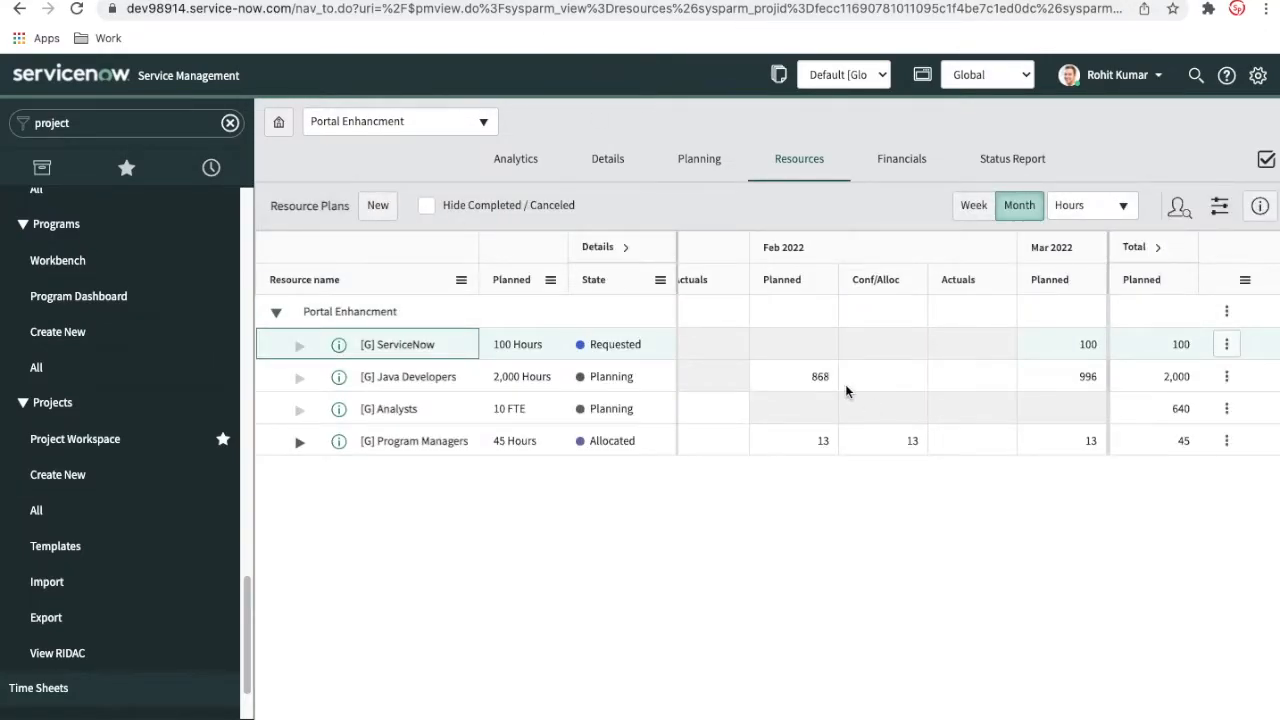
Step: Change the ServiceNow resource plan's state to Allocate for all members of the group
{"action": "left_click", "coordinate": [1227, 344]}
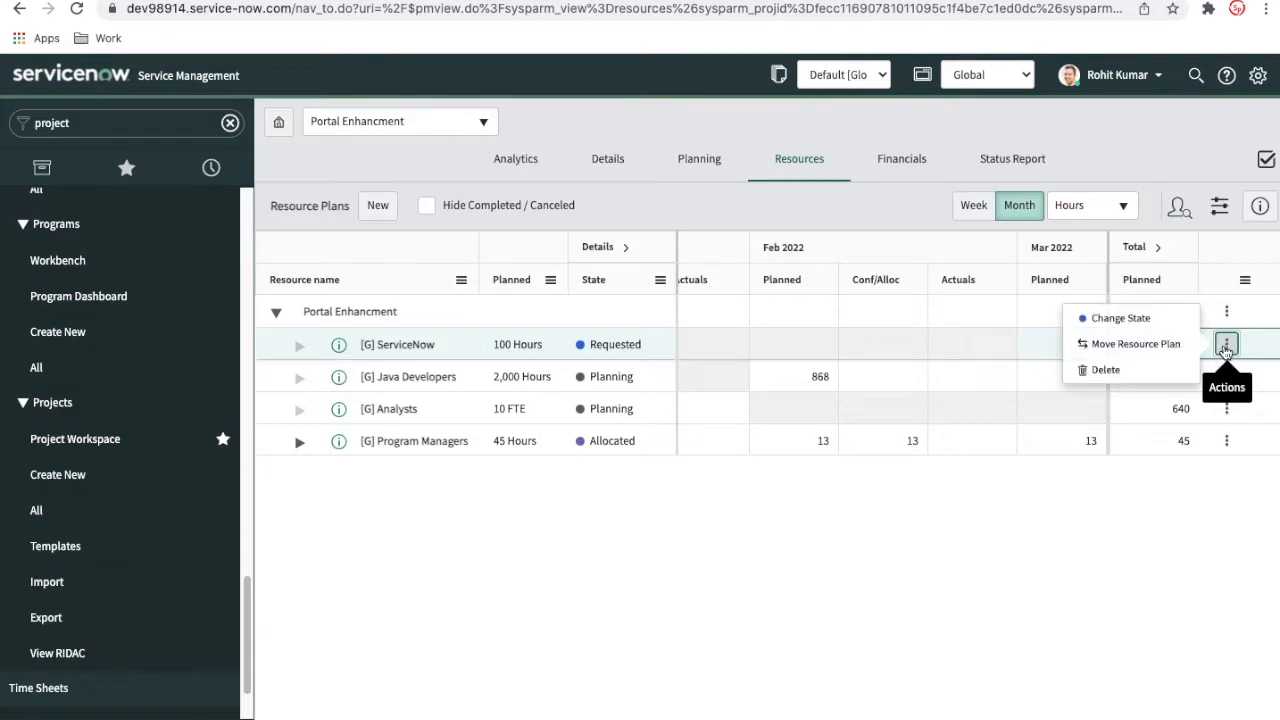
{"action": "mouse_move", "coordinate": [1143, 328]}
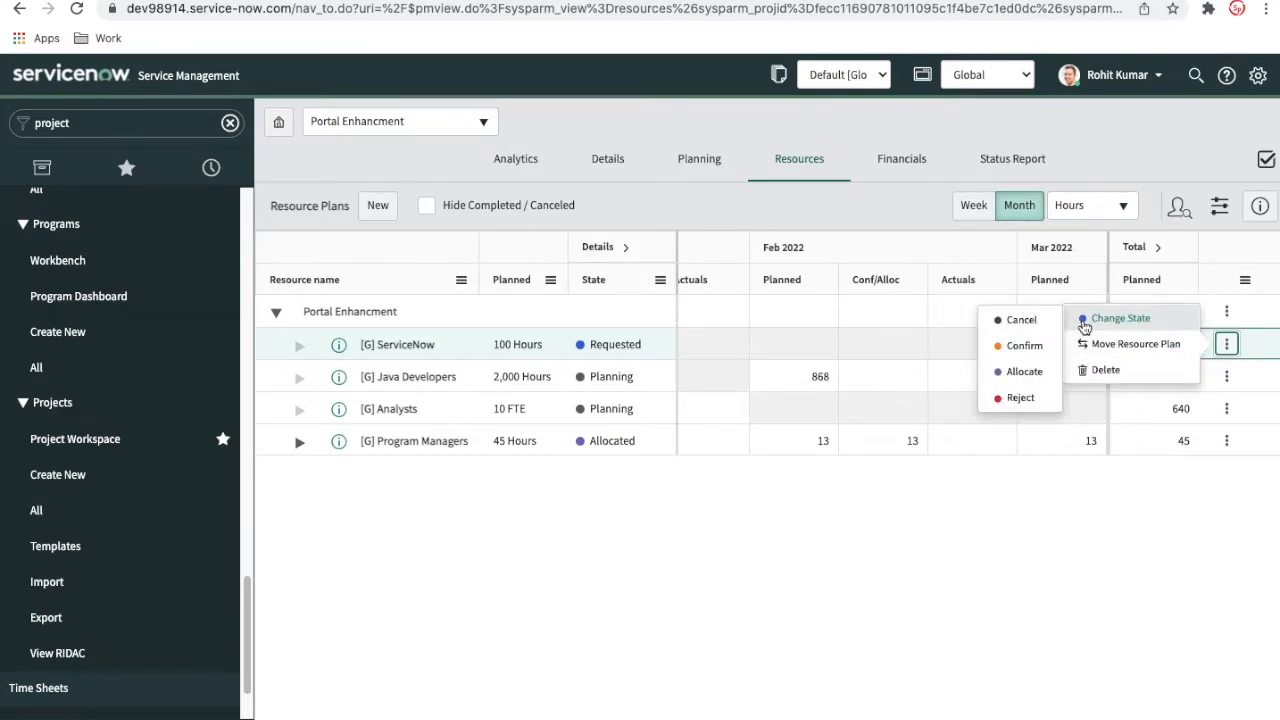
{"action": "mouse_move", "coordinate": [1060, 322]}
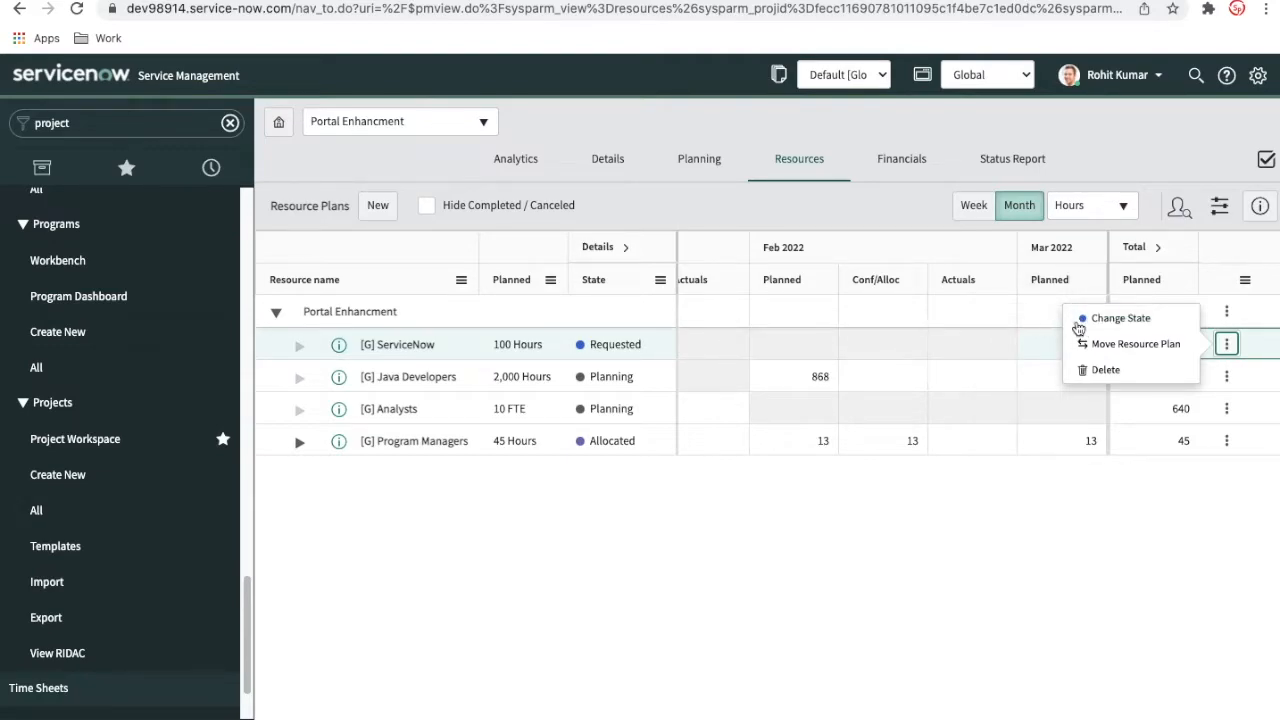
{"action": "left_click", "coordinate": [1020, 372]}
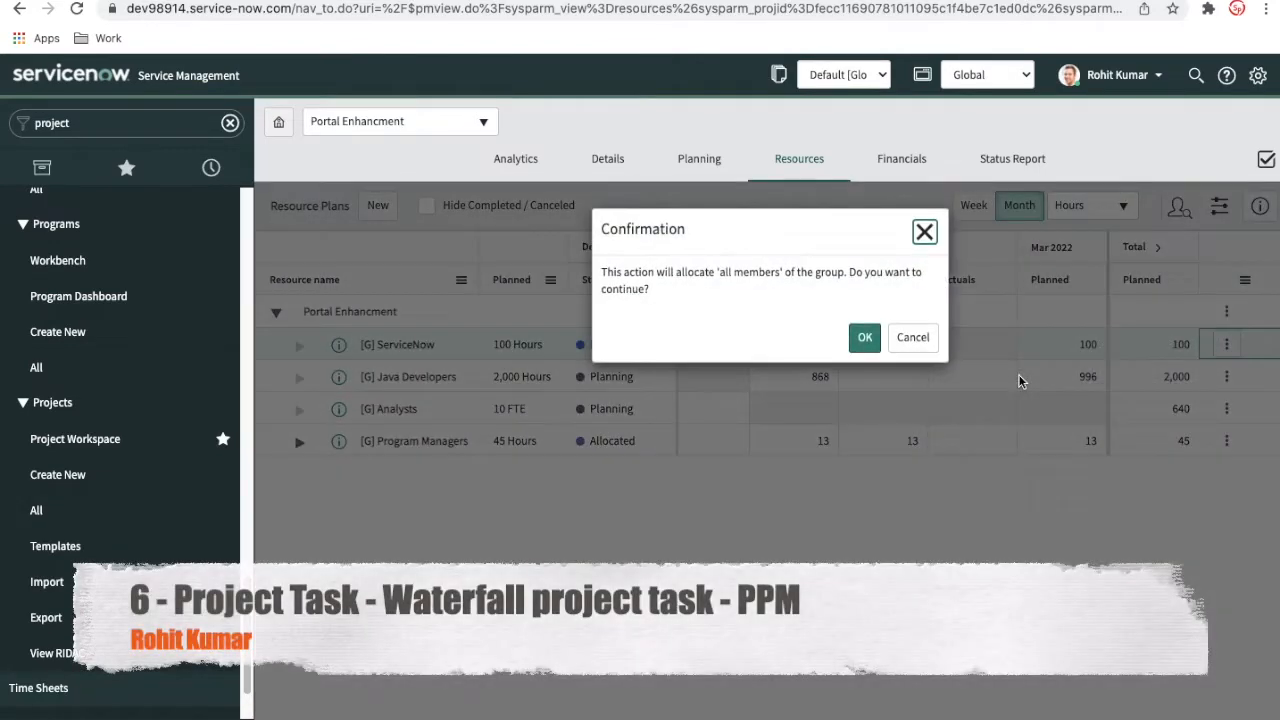
{"action": "left_click", "coordinate": [866, 339]}
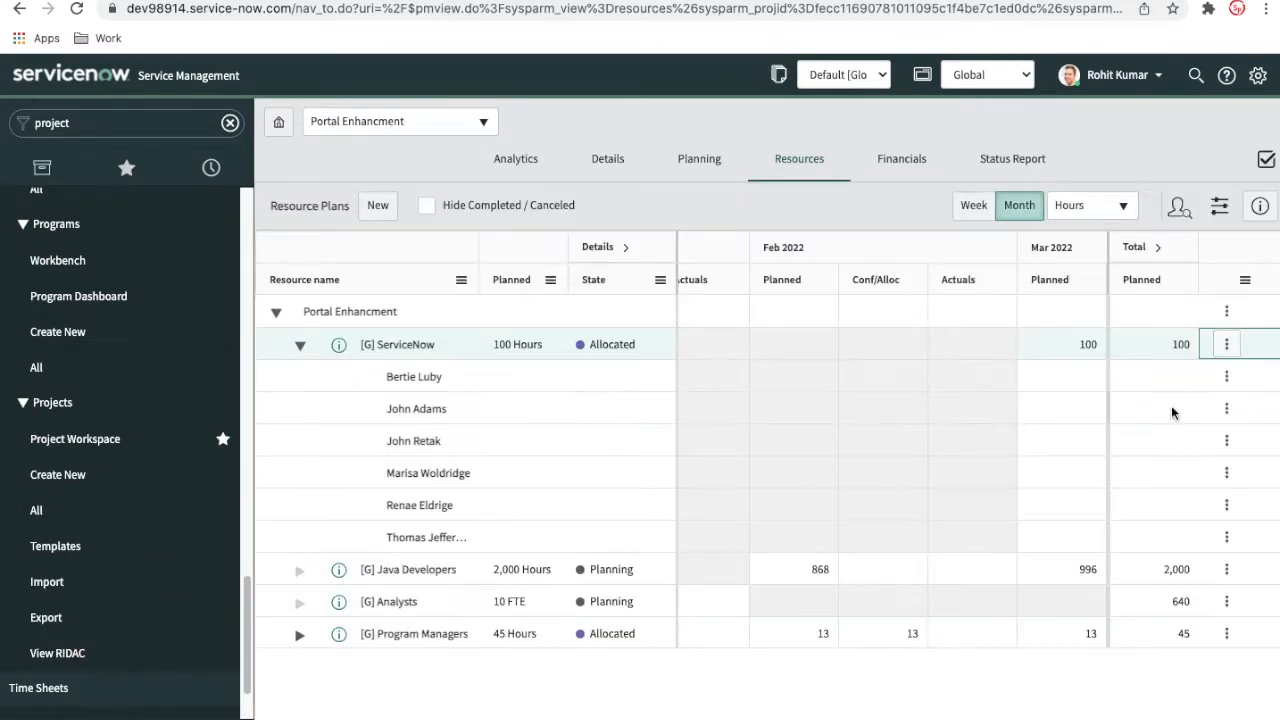
Step: Request the Java Developers resource plan and allocate it to all members of the group
{"action": "left_click", "coordinate": [1226, 569]}
{"action": "mouse_move", "coordinate": [1145, 545]}
{"action": "left_click", "coordinate": [1025, 545]}
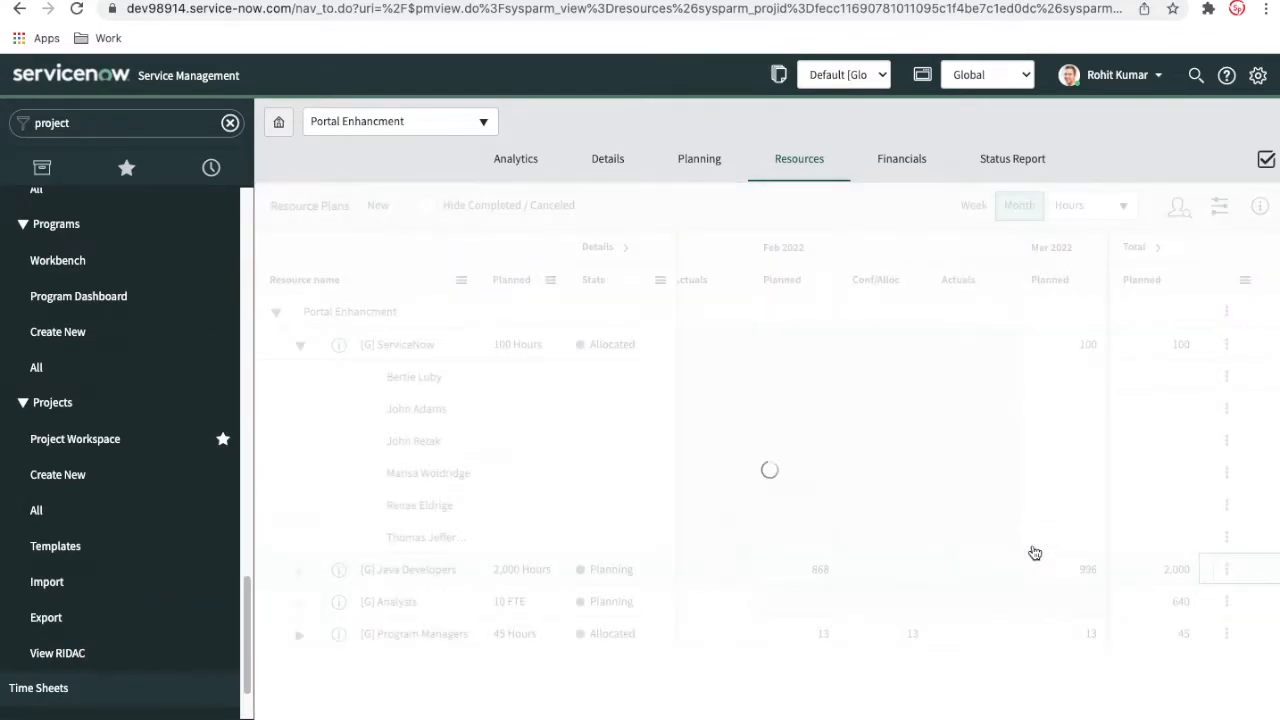
{"action": "left_click", "coordinate": [1226, 569]}
{"action": "left_click", "coordinate": [1018, 592]}
{"action": "left_click", "coordinate": [865, 338]}
Step: Request the Analysts resource plan and allocate it to the group's members
{"action": "left_click", "coordinate": [1213, 696]}
{"action": "mouse_move", "coordinate": [1125, 670]}
{"action": "left_click", "coordinate": [1010, 670]}
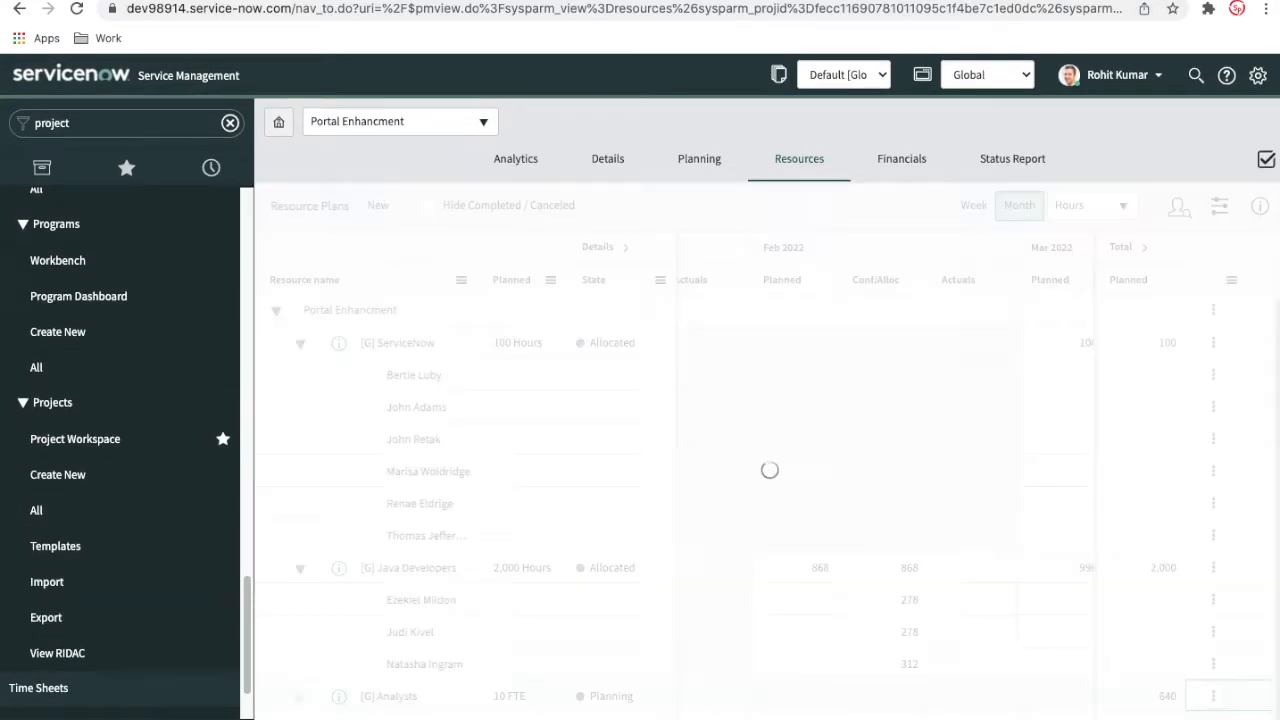
{"action": "left_click", "coordinate": [1213, 696]}
{"action": "left_click", "coordinate": [988, 694]}
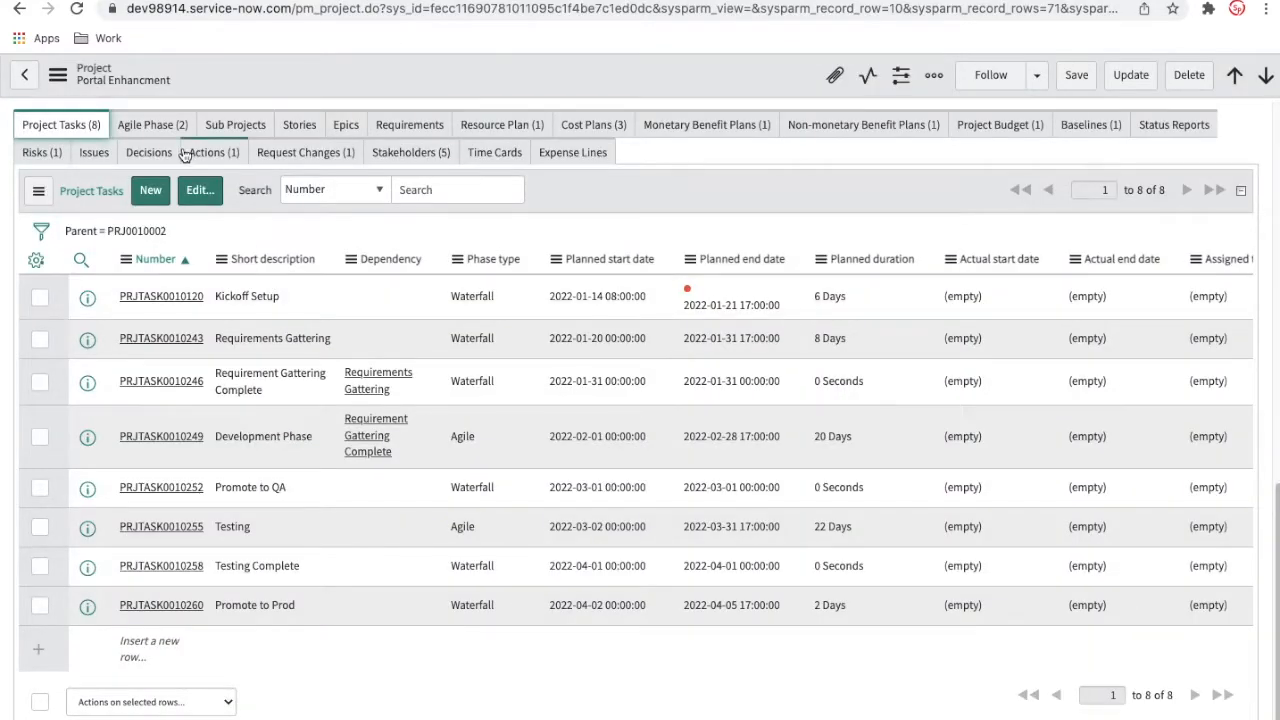
Step: Refresh the resource plans on the Portal Enhancment project record and review their planned costs, states and the project's dates
{"action": "left_click", "coordinate": [470, 125]}
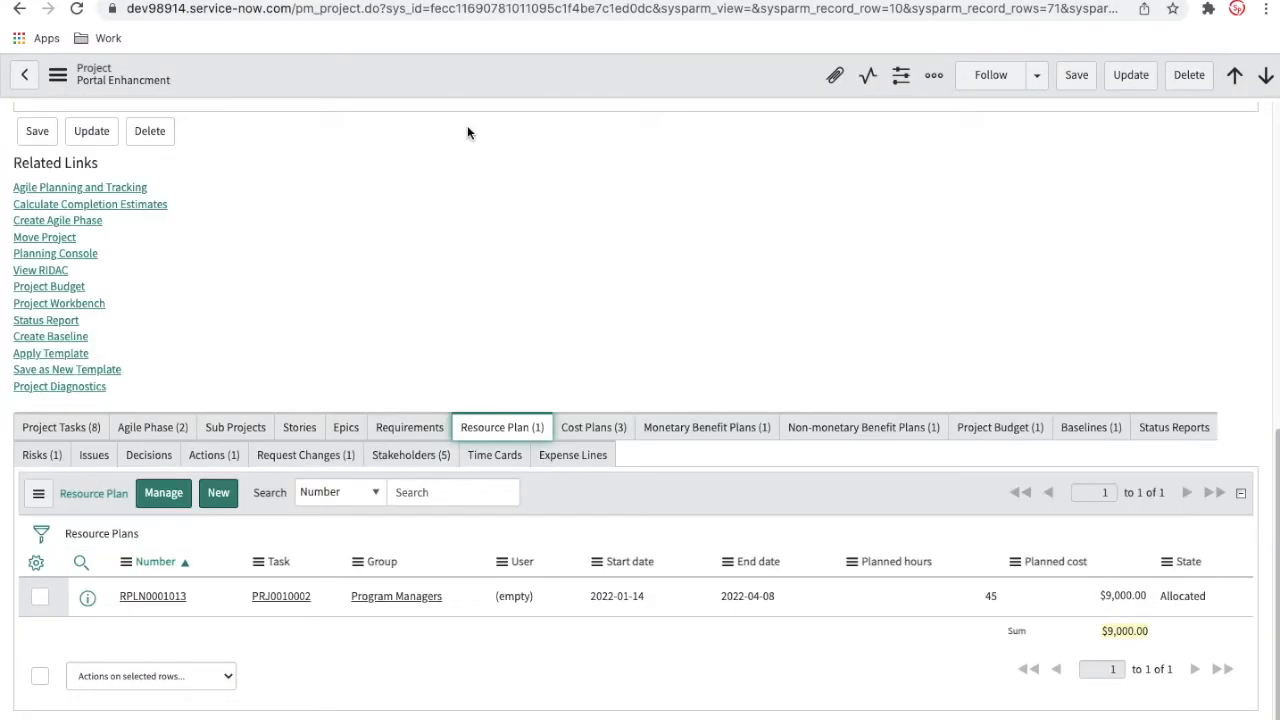
{"action": "left_click", "coordinate": [72, 534]}
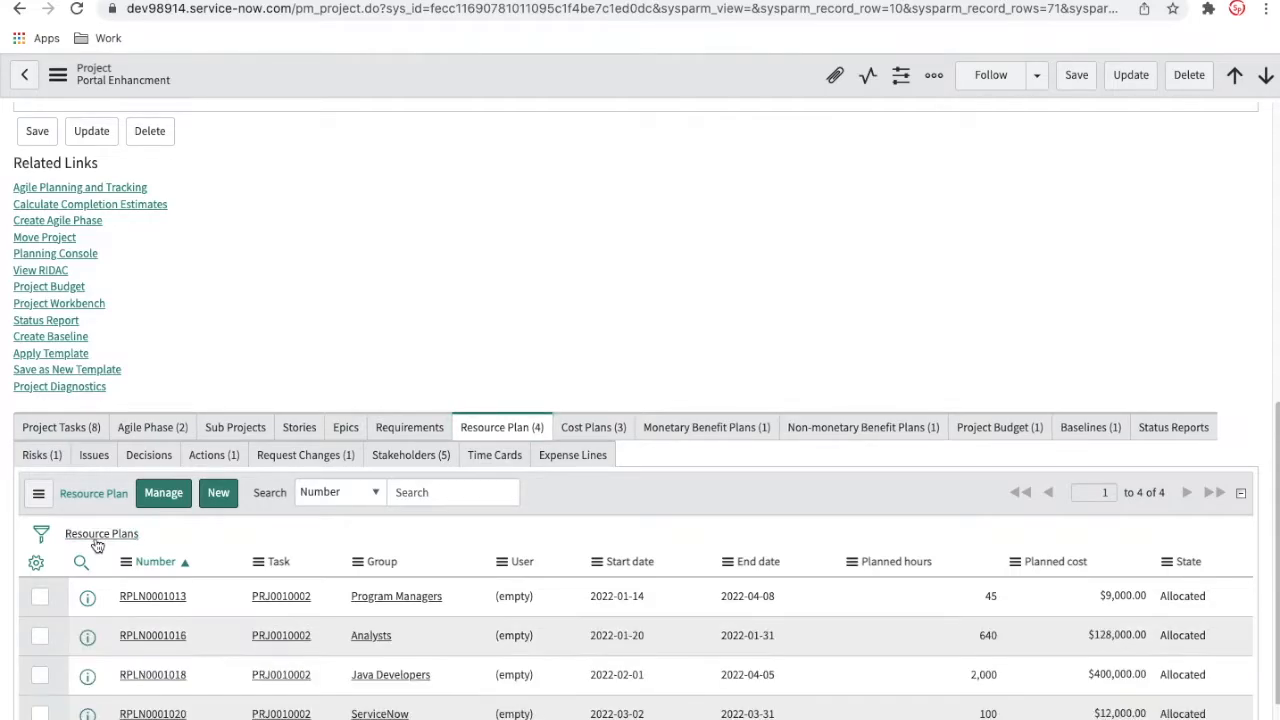
{"action": "scroll", "coordinate": [446, 586], "scroll_direction": "down", "scroll_amount": 1}
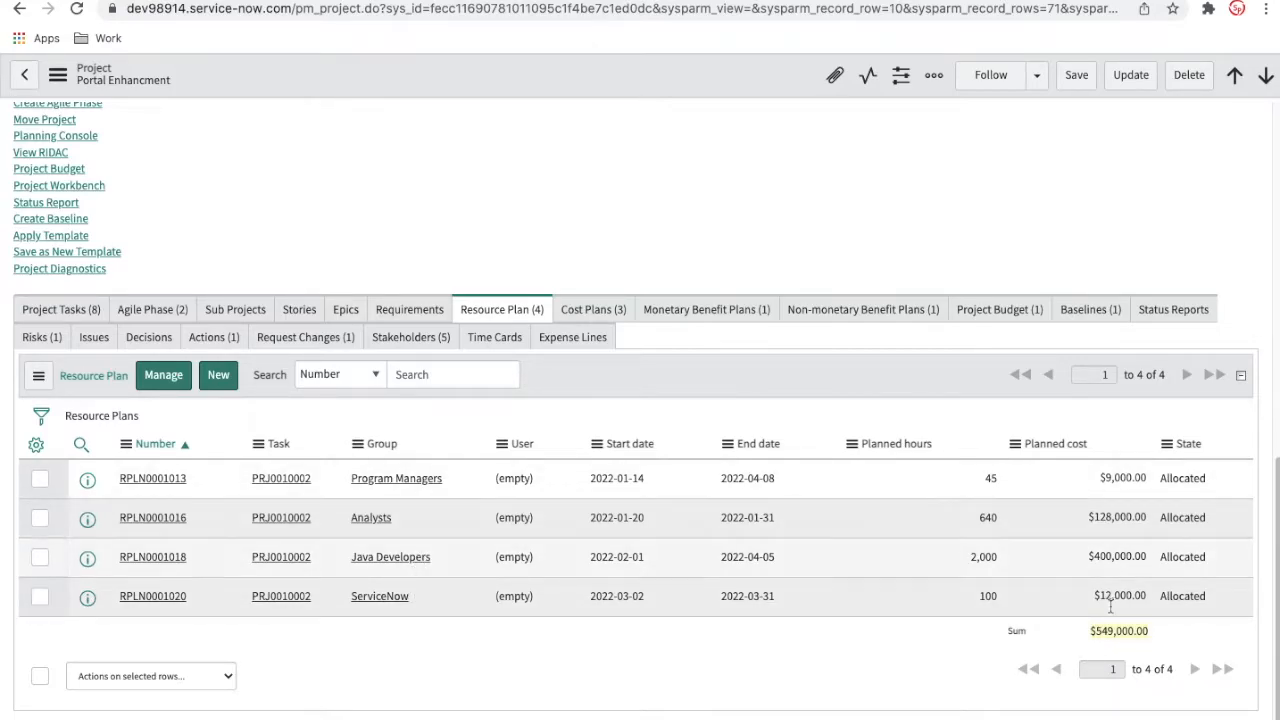
{"action": "scroll", "coordinate": [1019, 522], "scroll_direction": "up", "scroll_amount": 10}
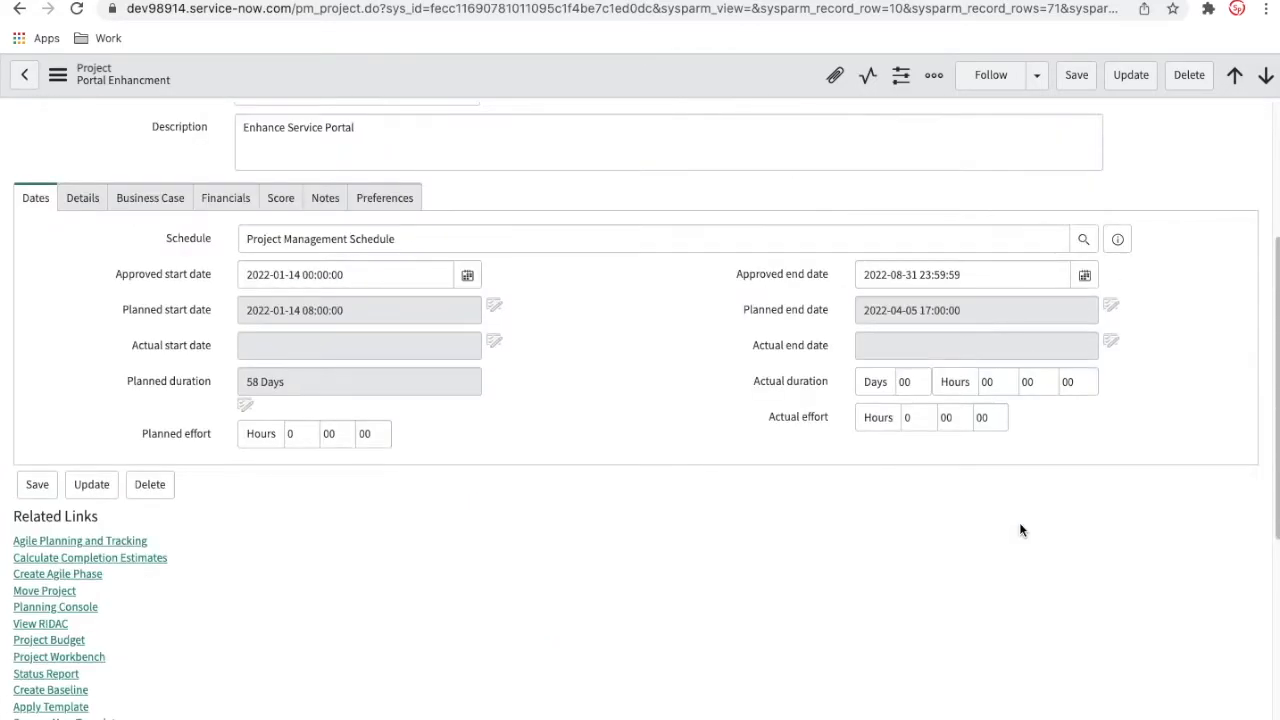
{"action": "scroll", "coordinate": [1020, 524], "scroll_direction": "down", "scroll_amount": 4}
{"action": "scroll", "coordinate": [1020, 524], "scroll_direction": "up", "scroll_amount": 1}
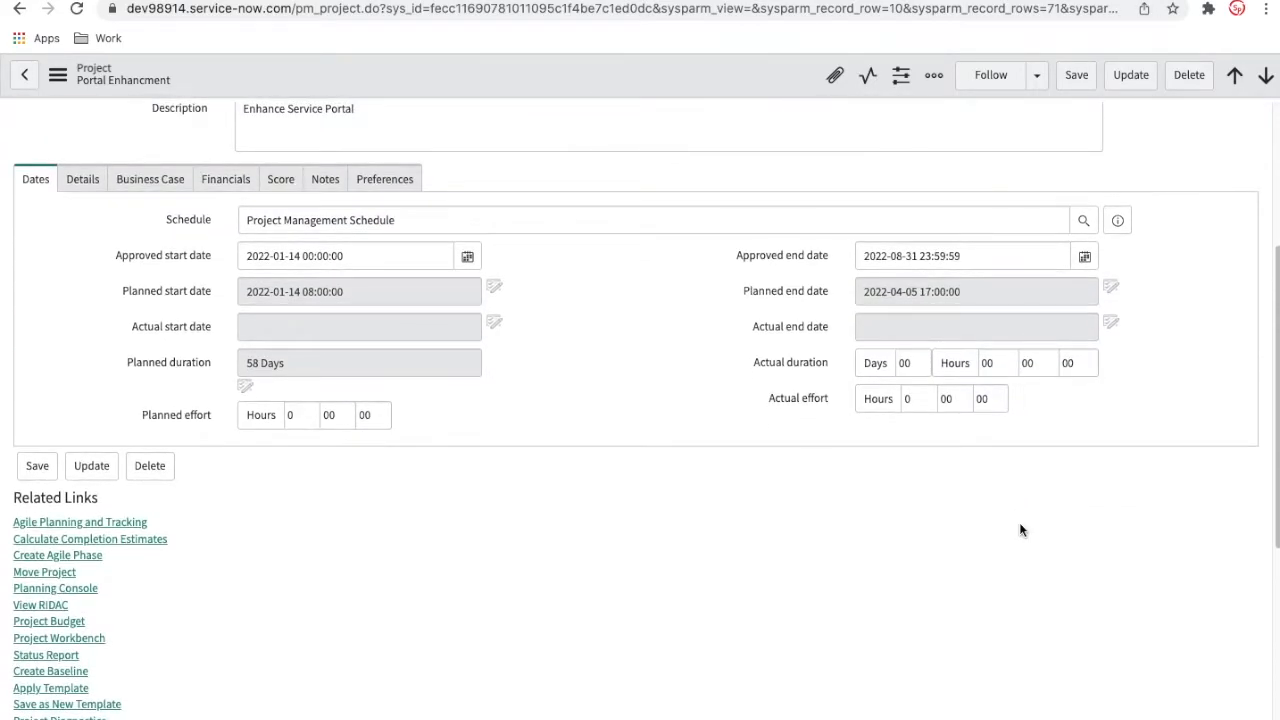
{"action": "scroll", "coordinate": [849, 547], "scroll_direction": "down", "scroll_amount": 2}
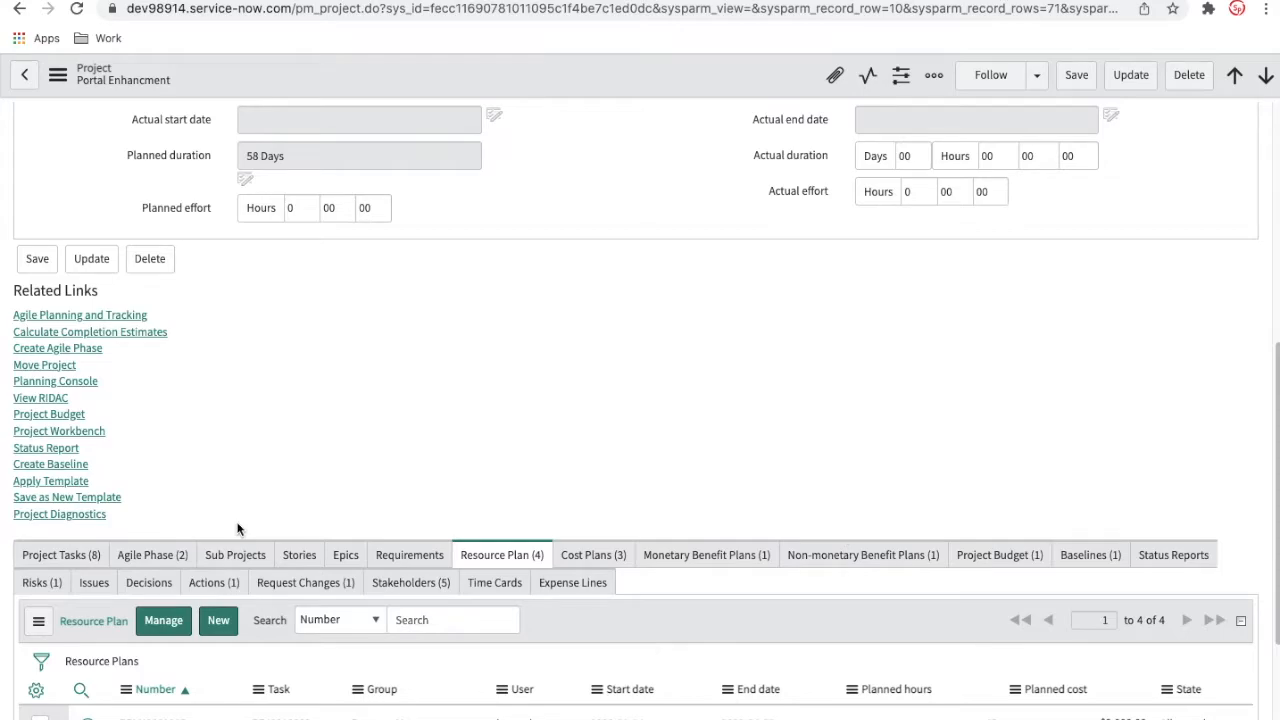
{"action": "scroll", "coordinate": [332, 505], "scroll_direction": "down", "scroll_amount": 2}
{"action": "scroll", "coordinate": [600, 415], "scroll_direction": "down", "scroll_amount": 1}
{"action": "scroll", "coordinate": [595, 417], "scroll_direction": "down", "scroll_amount": 1}
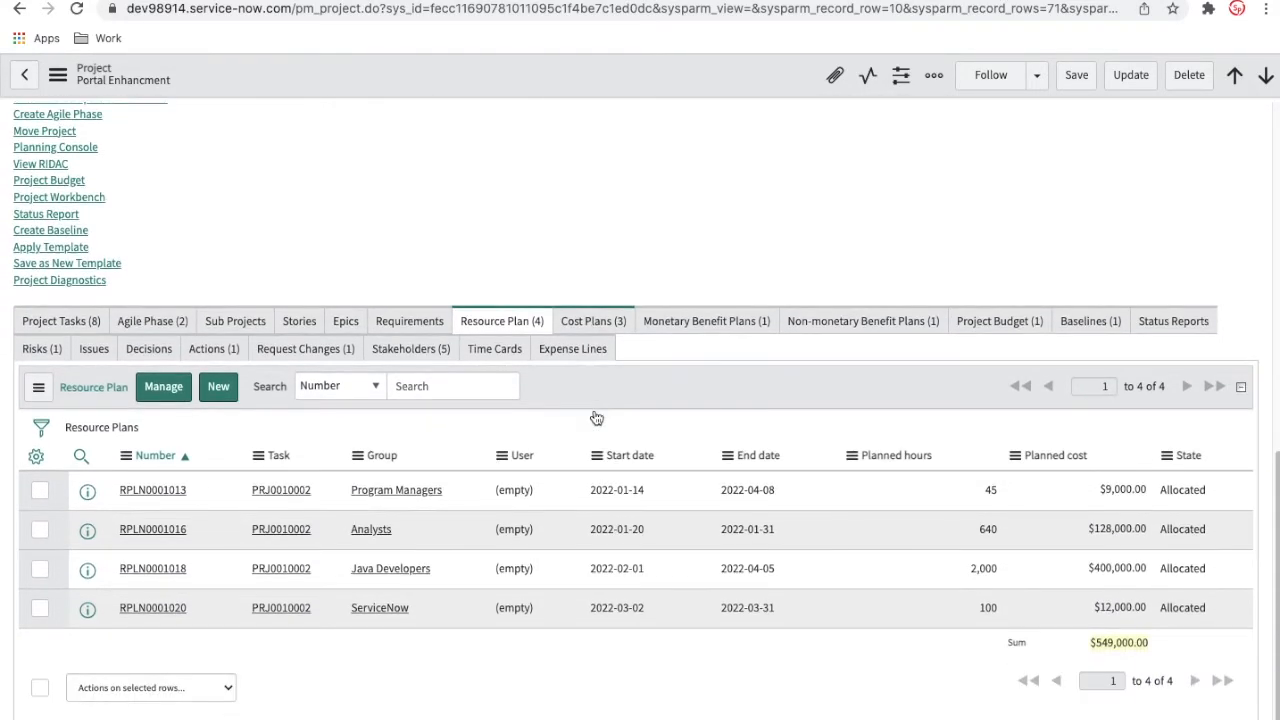
Step: Refresh the project's cost plans and compare them with the total planned cost in its financials
{"action": "left_click", "coordinate": [588, 322]}
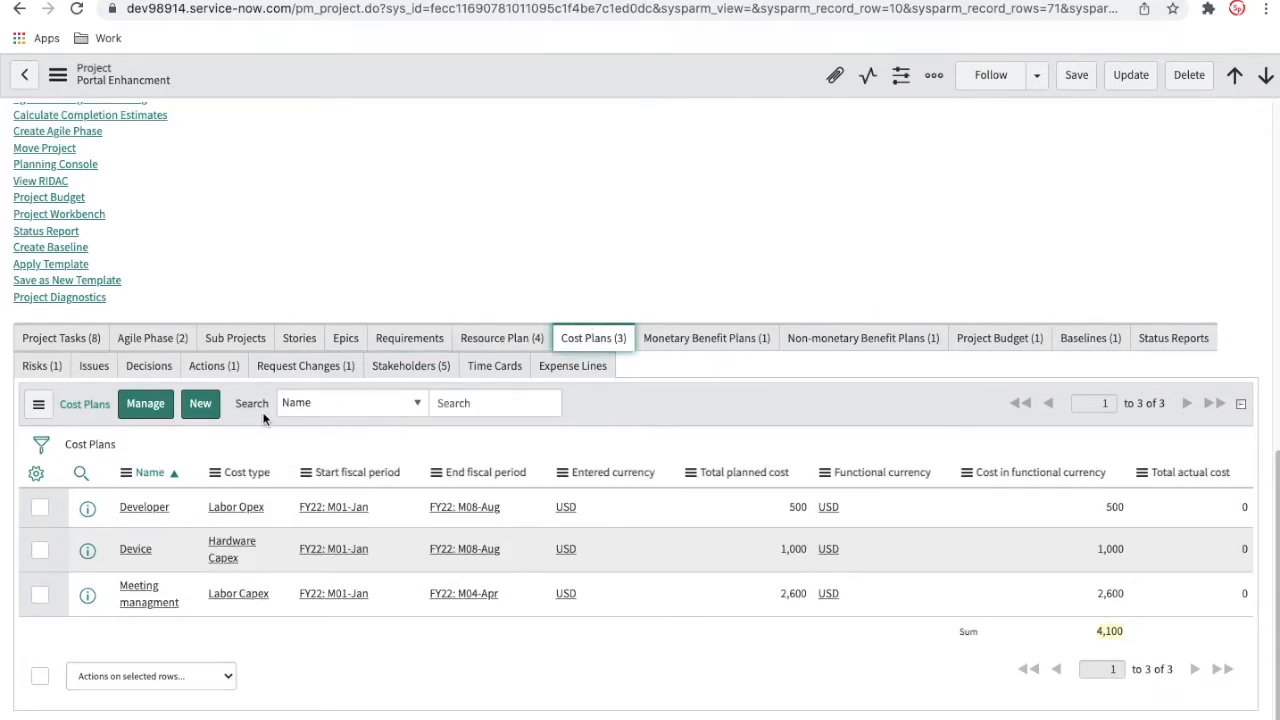
{"action": "left_click", "coordinate": [97, 446]}
{"action": "scroll", "coordinate": [420, 420], "scroll_direction": "down", "scroll_amount": 2}
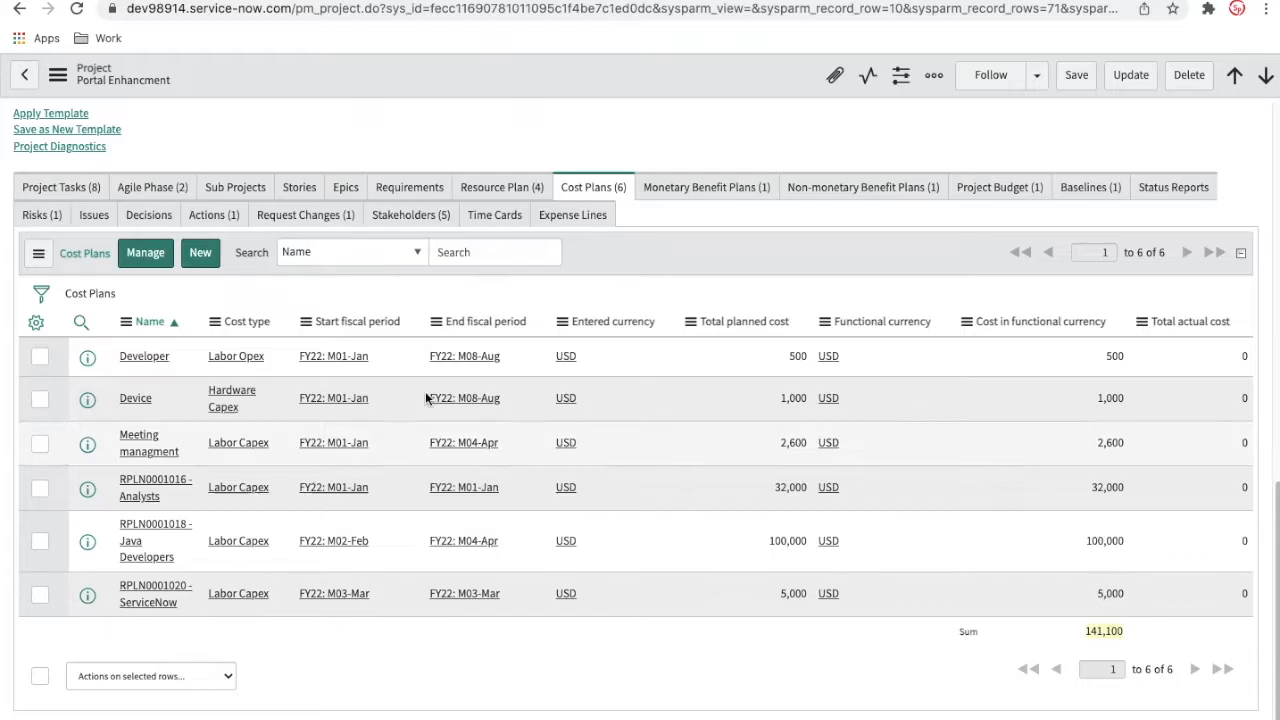
{"action": "left_click", "coordinate": [491, 190]}
{"action": "scroll", "coordinate": [715, 220], "scroll_direction": "up", "scroll_amount": 7}
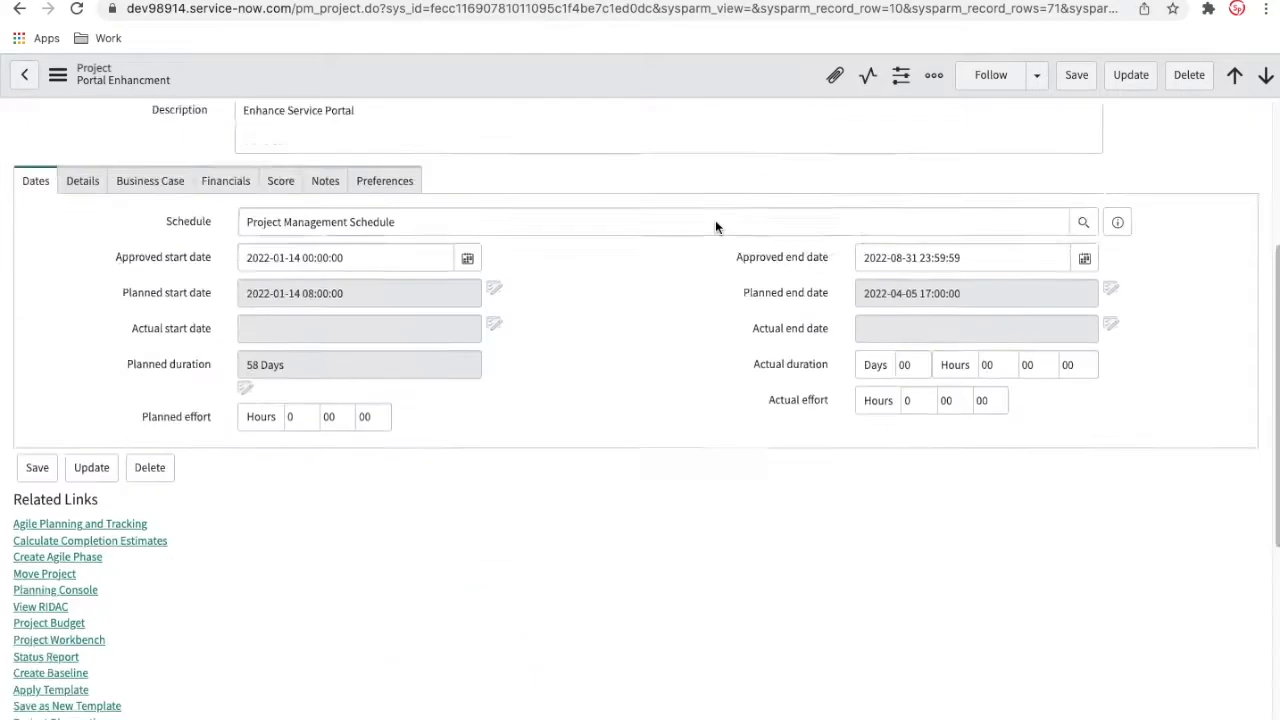
{"action": "left_click", "coordinate": [215, 319]}
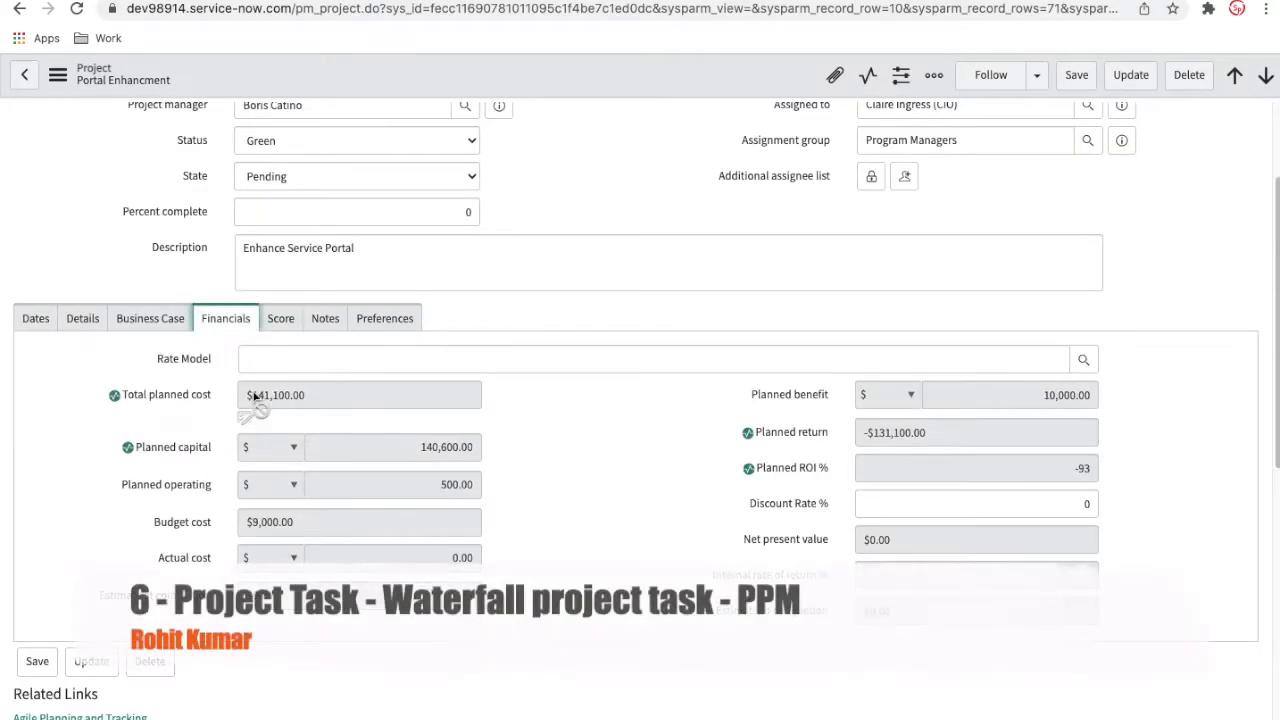
{"action": "scroll", "coordinate": [714, 521], "scroll_direction": "down", "scroll_amount": 6}
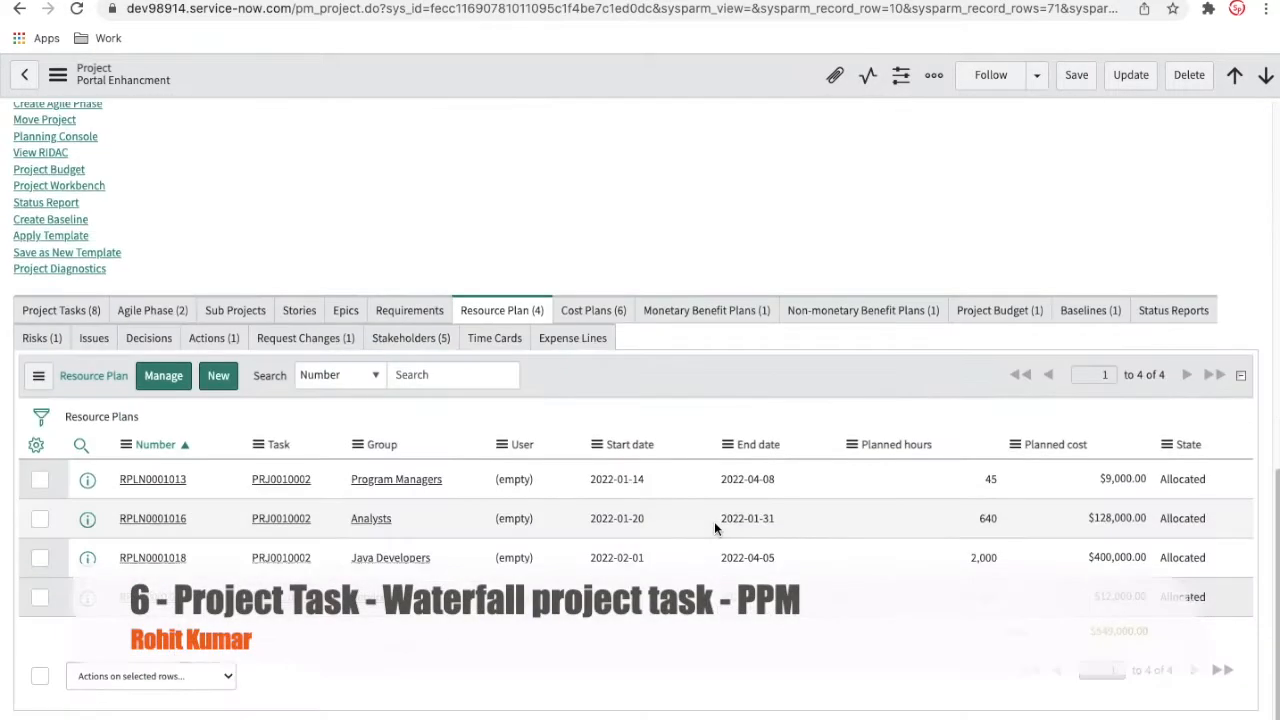
Step: Open the Kickoff Setup project task and clear the Big Data assignment group
{"action": "left_click", "coordinate": [61, 310]}
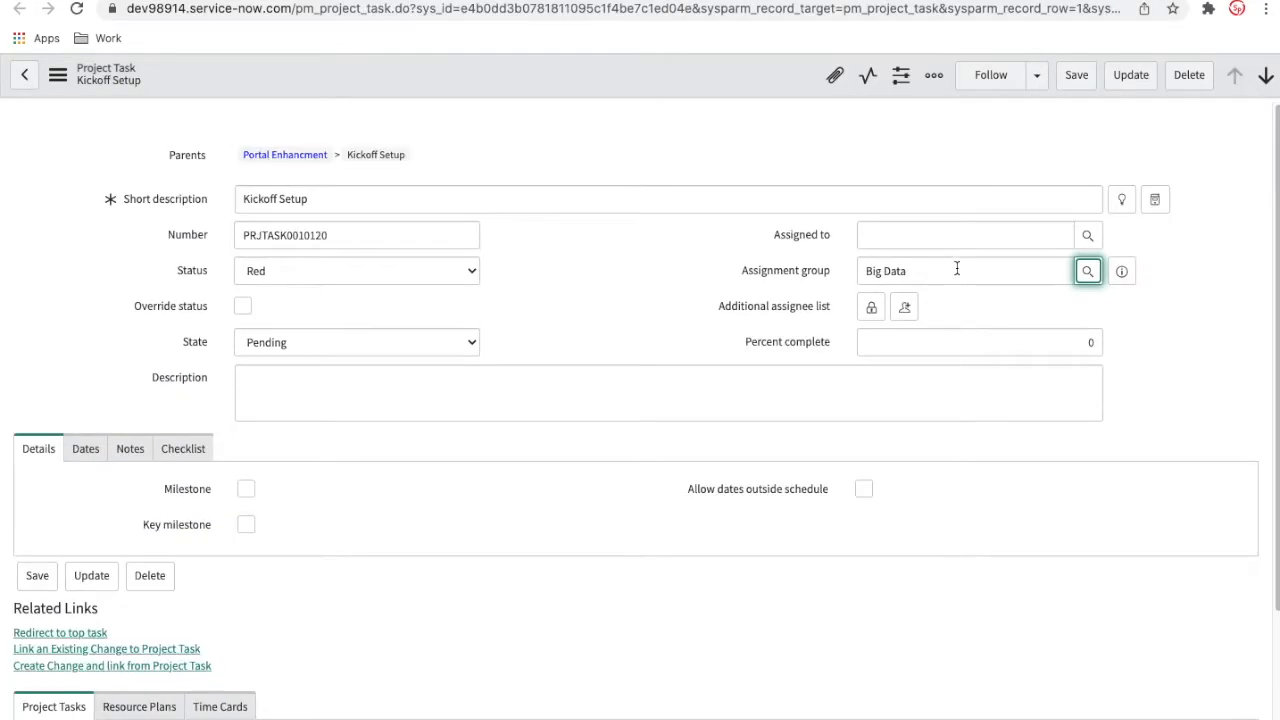
{"action": "triple_click", "coordinate": [957, 270]}
{"action": "key", "text": "BackSpace"}
{"action": "left_click", "coordinate": [626, 283]}
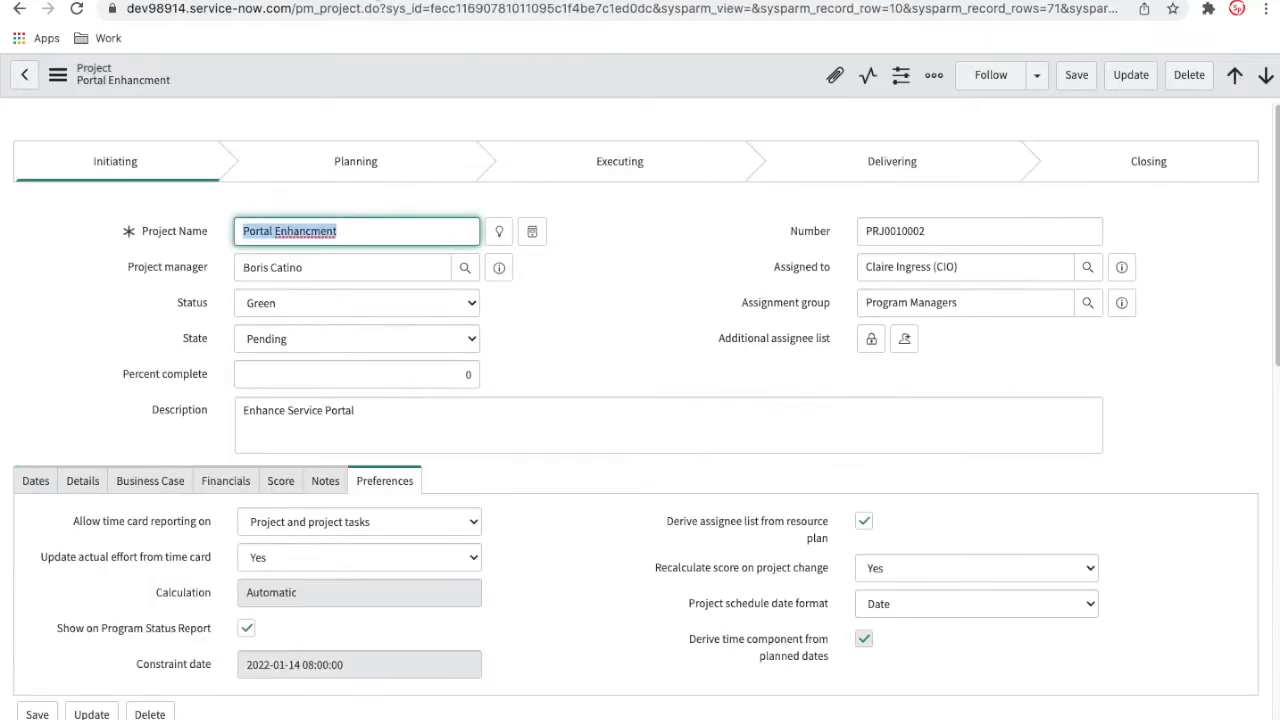
Step: Copy the Analysts group name from the project's resource plans into the Kickoff Setup task's assignment group
{"action": "scroll", "coordinate": [648, 414], "scroll_direction": "down", "scroll_amount": 10}
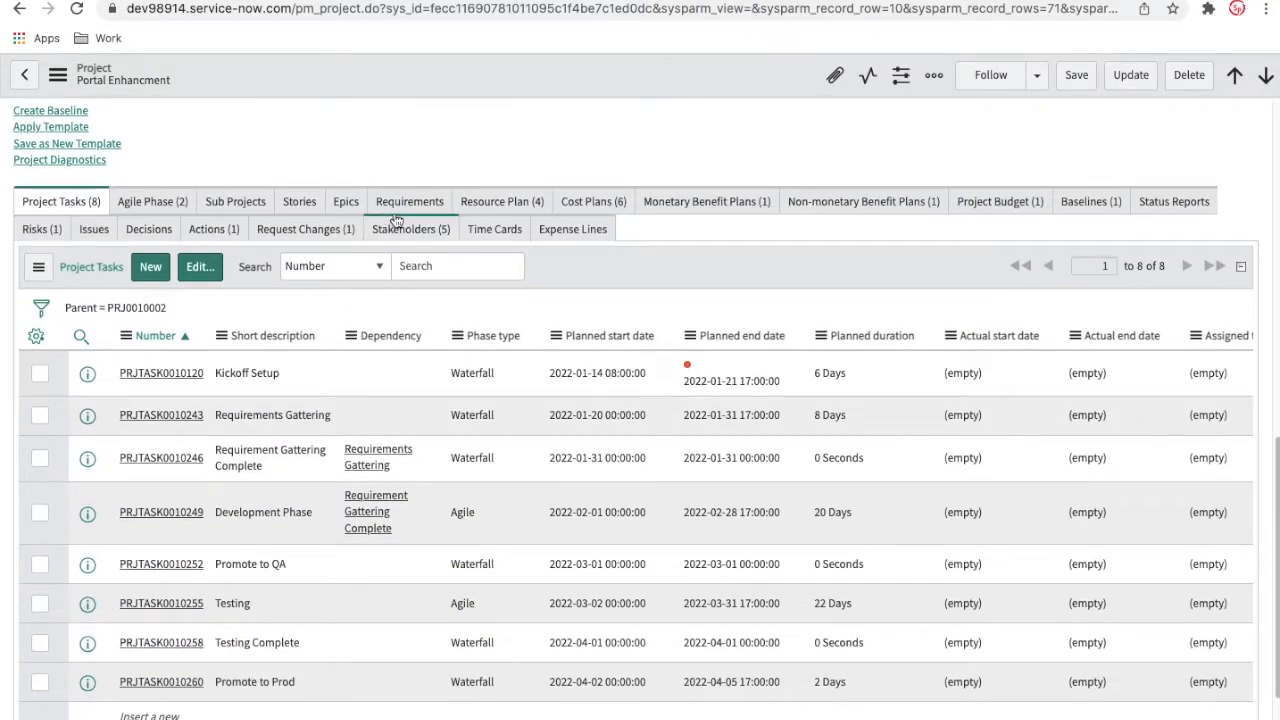
{"action": "left_click", "coordinate": [470, 211]}
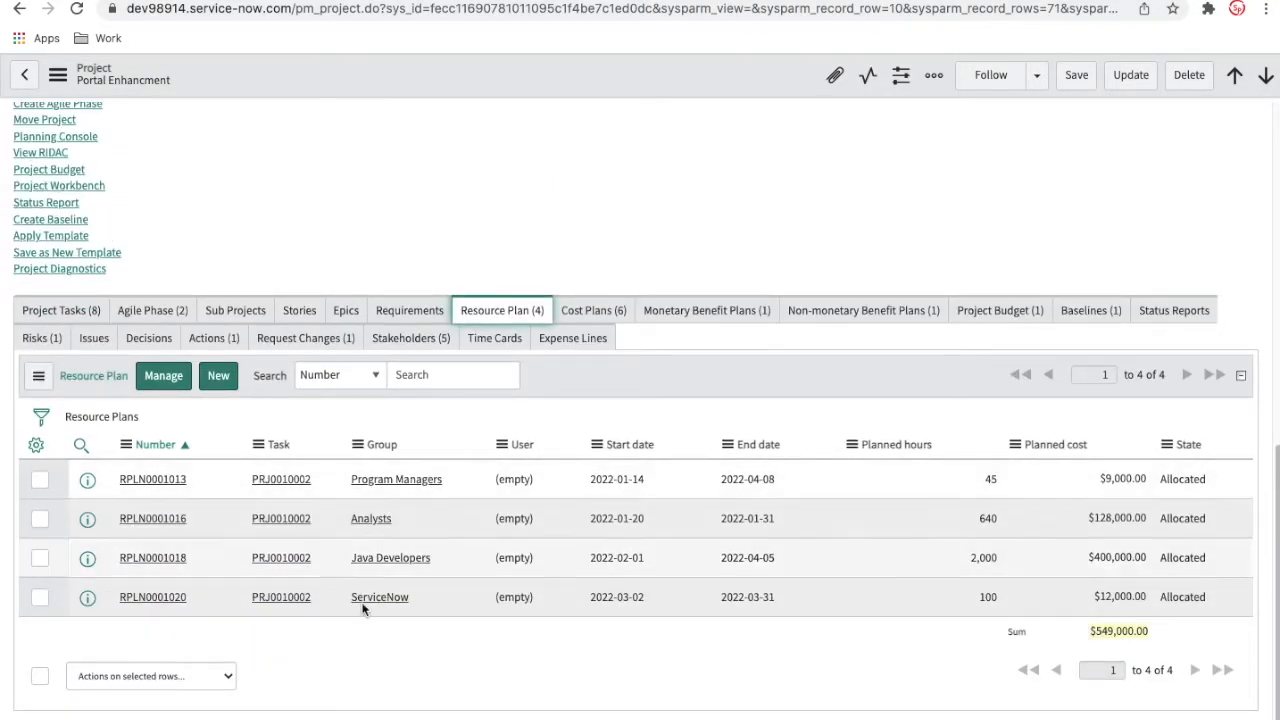
{"action": "left_click_drag", "start_coordinate": [446, 478], "coordinate": [348, 477]}
{"action": "left_click_drag", "start_coordinate": [400, 520], "coordinate": [340, 522]}
{"action": "key", "text": "ctrl+c"}
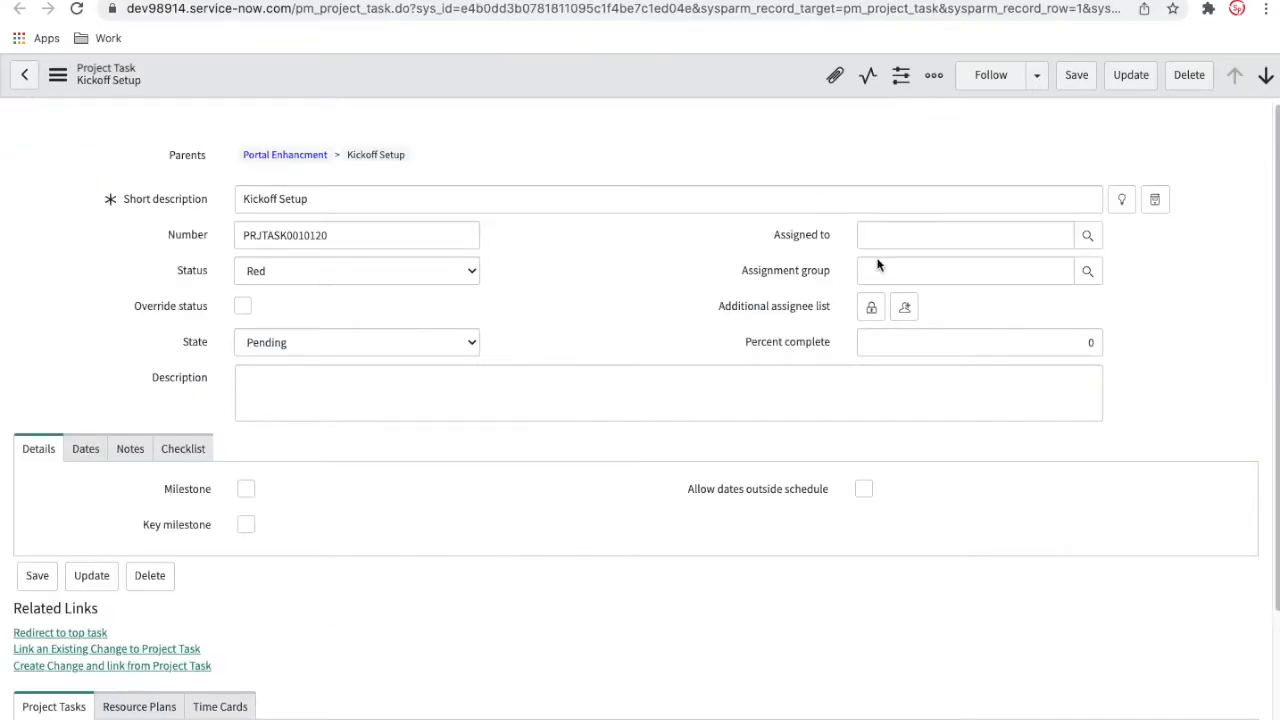
{"action": "left_click", "coordinate": [898, 274]}
{"action": "key", "text": "ctrl+v"}
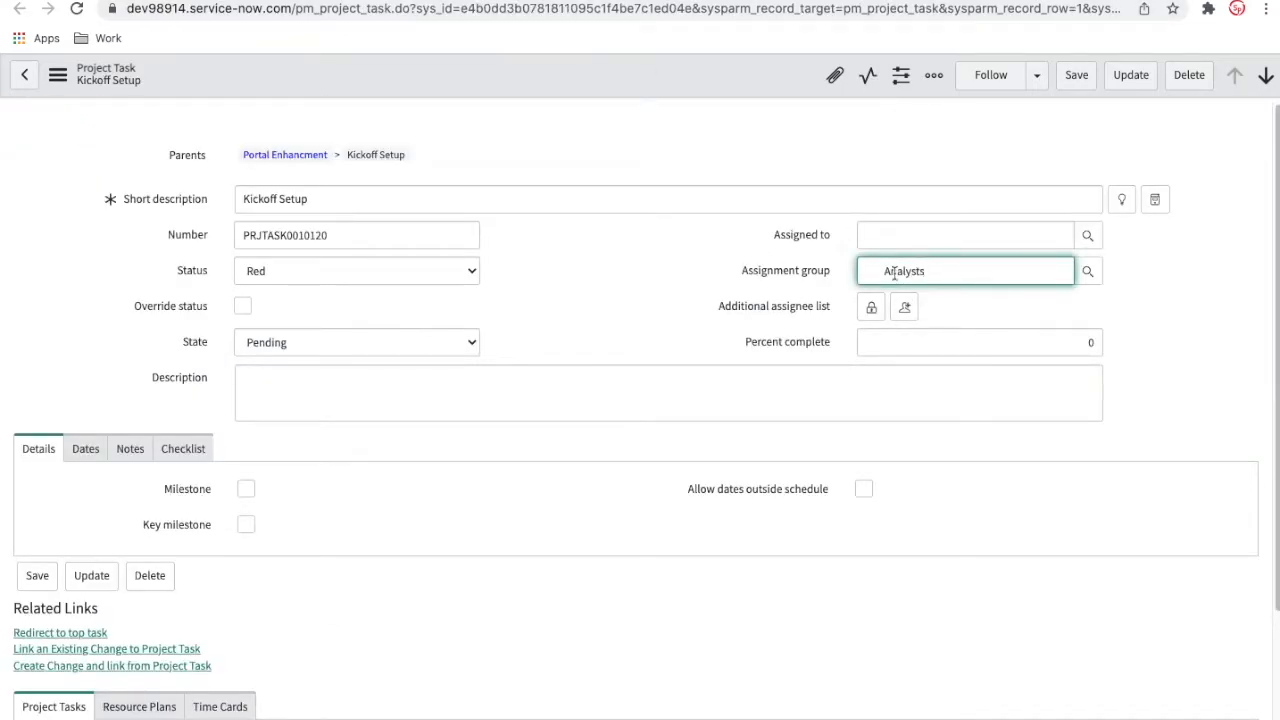
Step: Remove the leading spaces before Analysts in the Kickoff Setup task's assignment group and save the task
{"action": "left_click", "coordinate": [885, 271]}
{"action": "key", "text": "BackSpace"}
{"action": "left_click", "coordinate": [688, 235]}
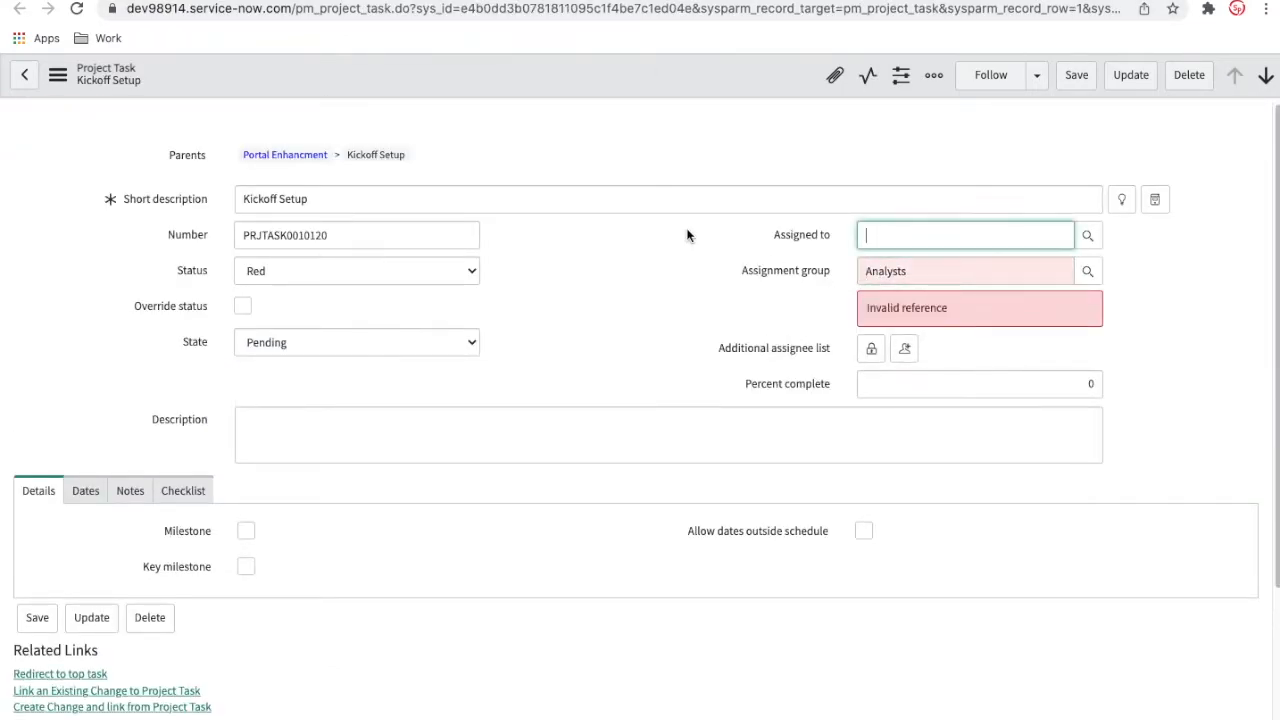
{"action": "right_click", "coordinate": [672, 74]}
{"action": "left_click", "coordinate": [680, 86]}
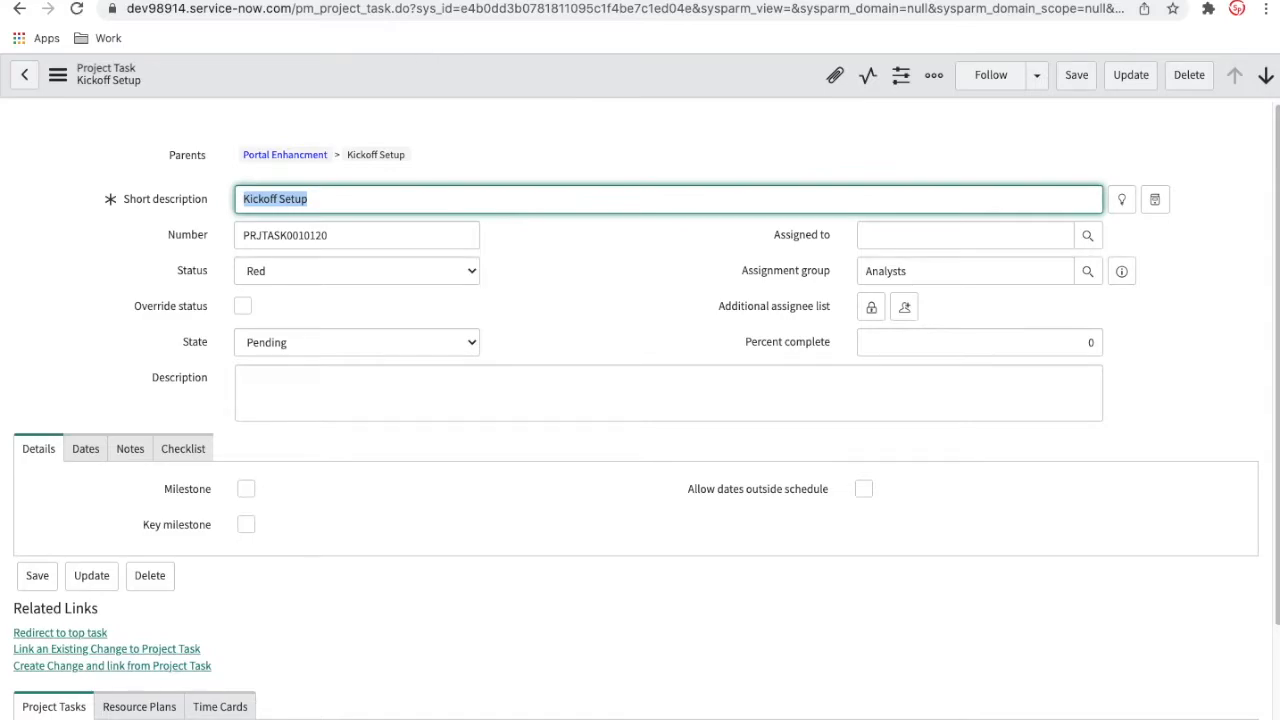
Step: Display the project's task list, fill in the assignment group of the Requirement Gathering Complete task and save it
{"action": "key", "text": "ctrl+shift+Tab"}
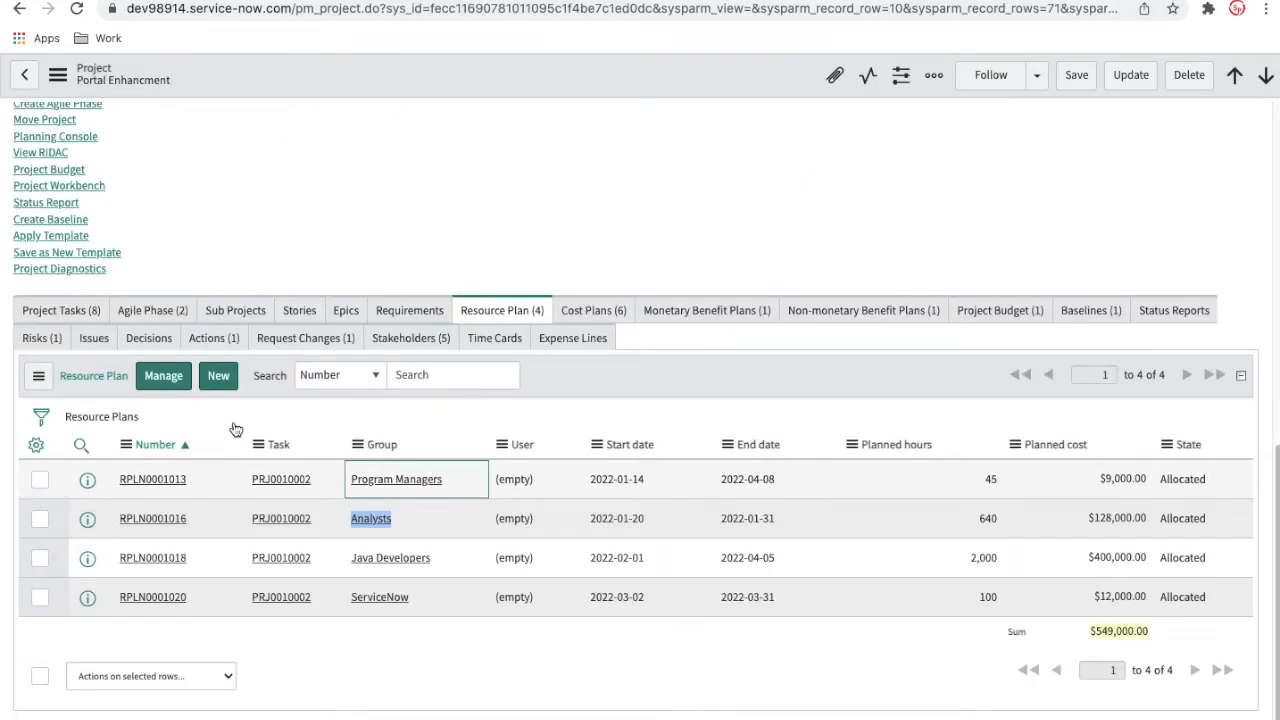
{"action": "left_click", "coordinate": [68, 309]}
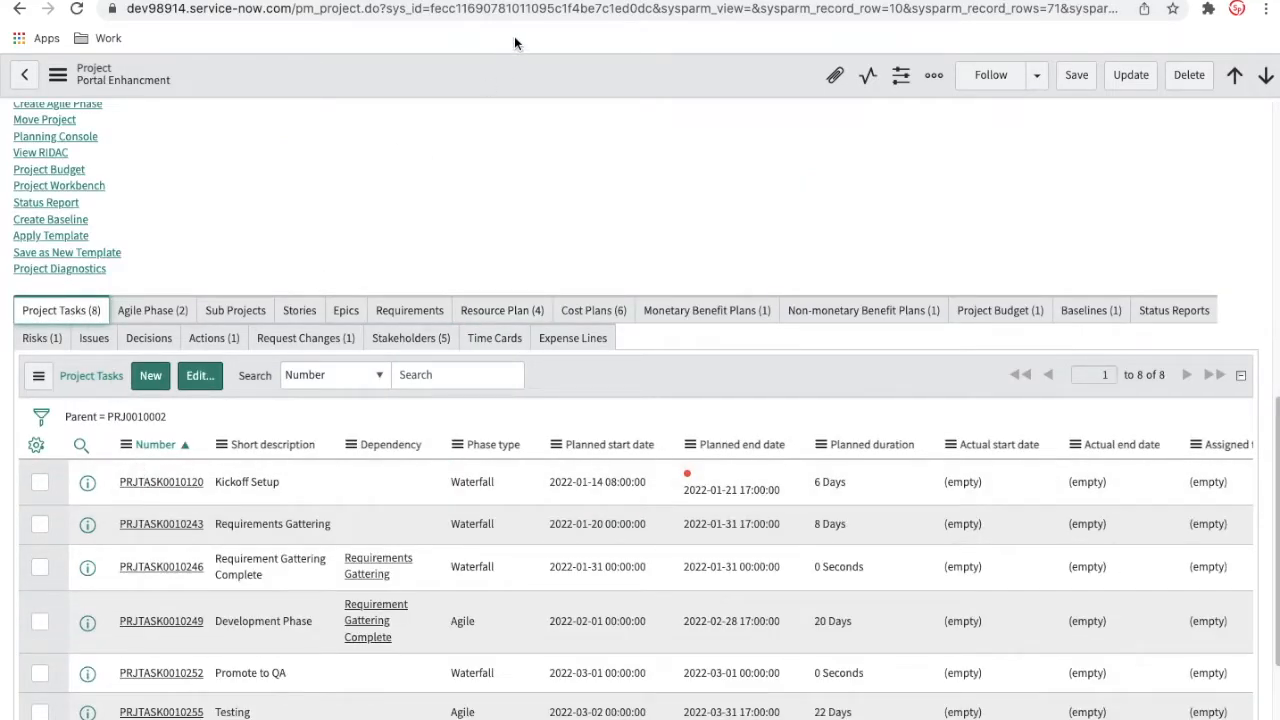
{"action": "key", "text": "ctrl+Tab"}
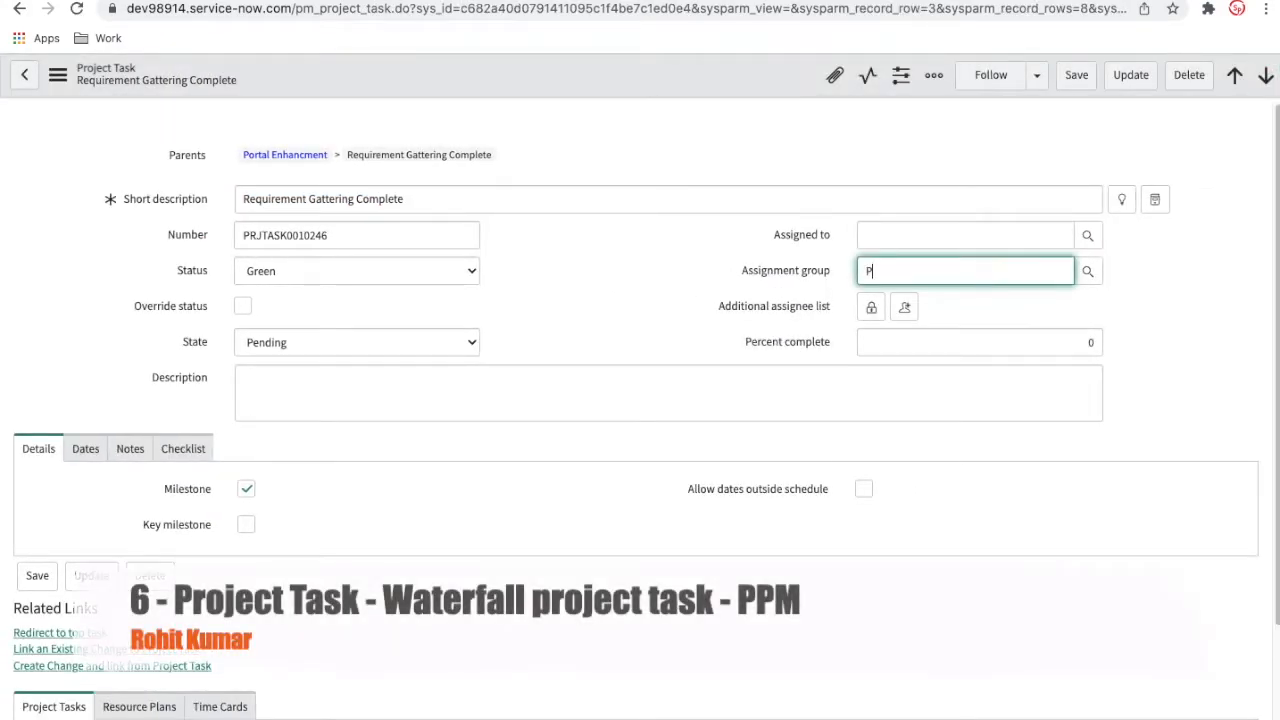
{"action": "right_click", "coordinate": [688, 80]}
{"action": "left_click", "coordinate": [705, 85]}
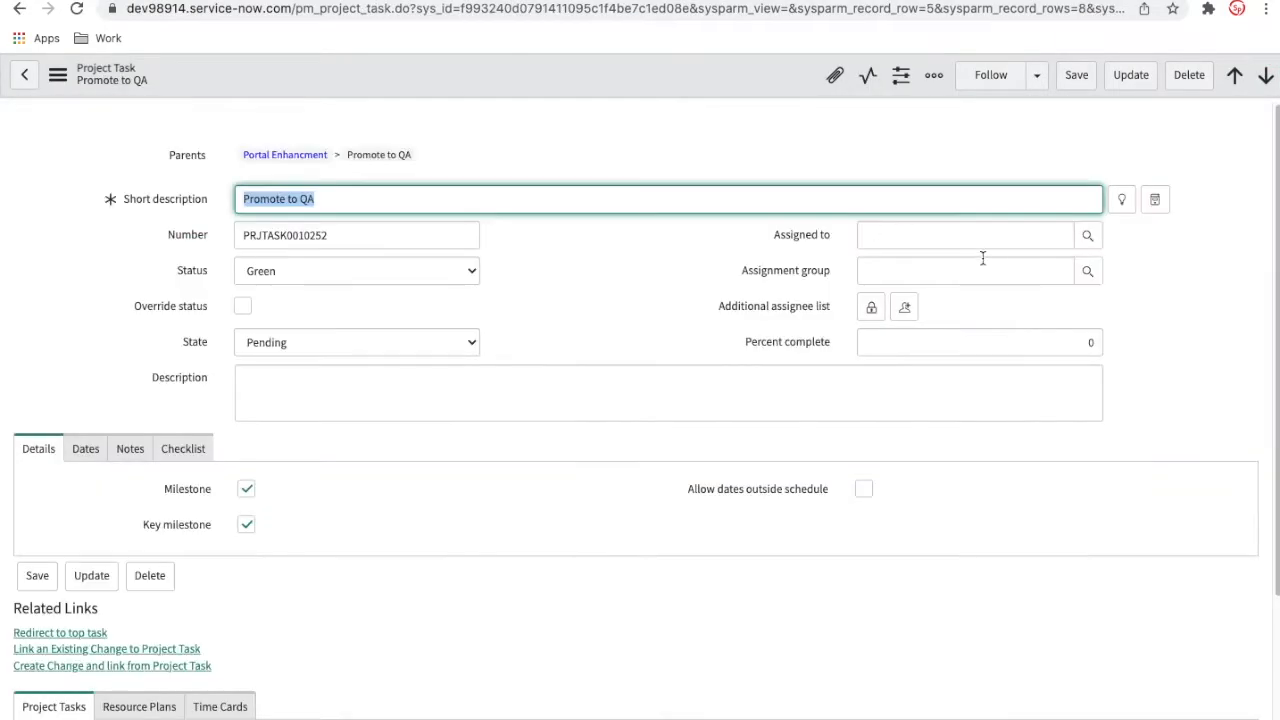
Step: Assign Program Managers to Promote to QA and Testing Complete, ServiceNow HR Development to Testing, and a group to the task that follows
{"action": "left_click", "coordinate": [975, 270]}
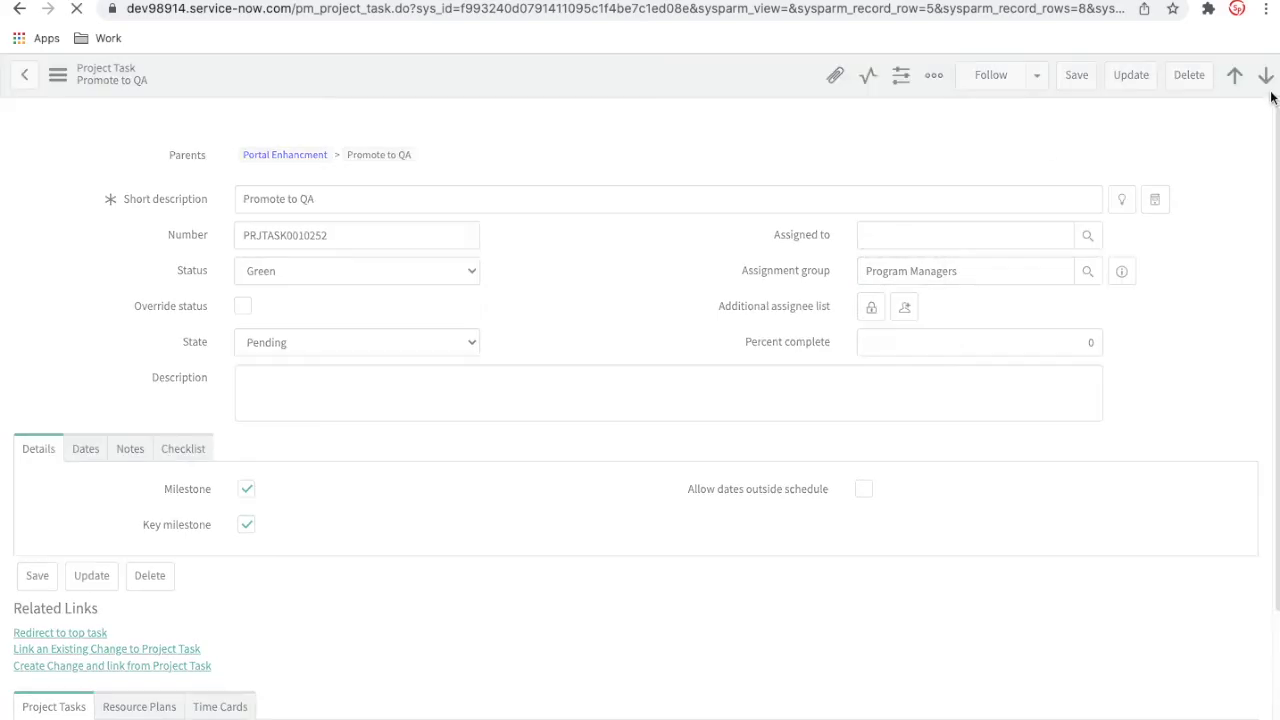
{"action": "left_click", "coordinate": [1265, 75]}
{"action": "left_click", "coordinate": [1265, 75]}
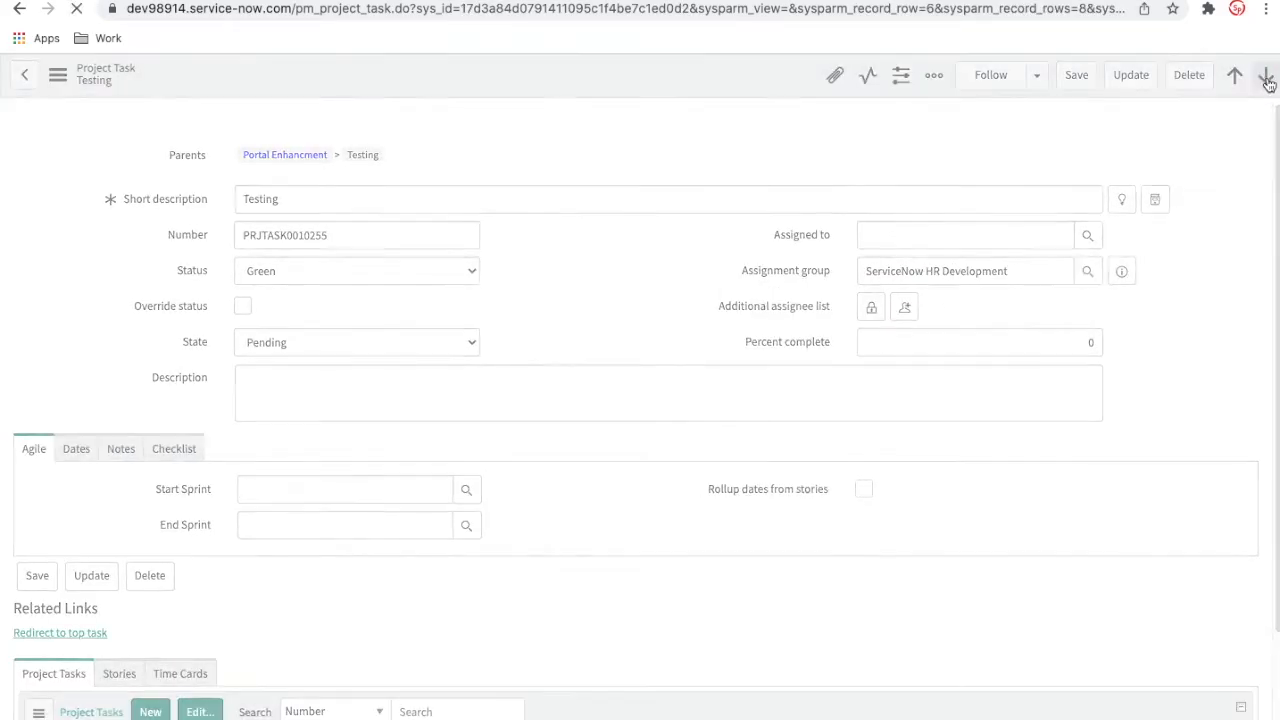
{"action": "left_click", "coordinate": [1265, 75]}
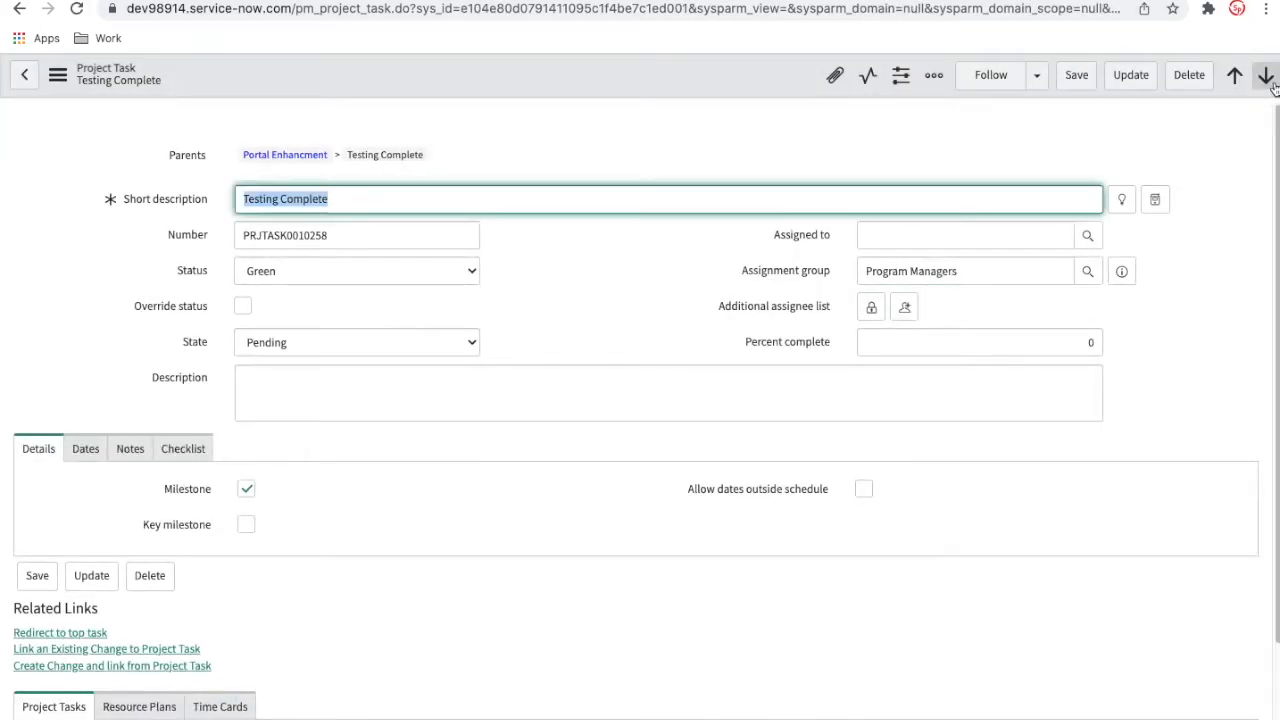
{"action": "left_click", "coordinate": [903, 270]}
{"action": "left_click", "coordinate": [888, 357]}
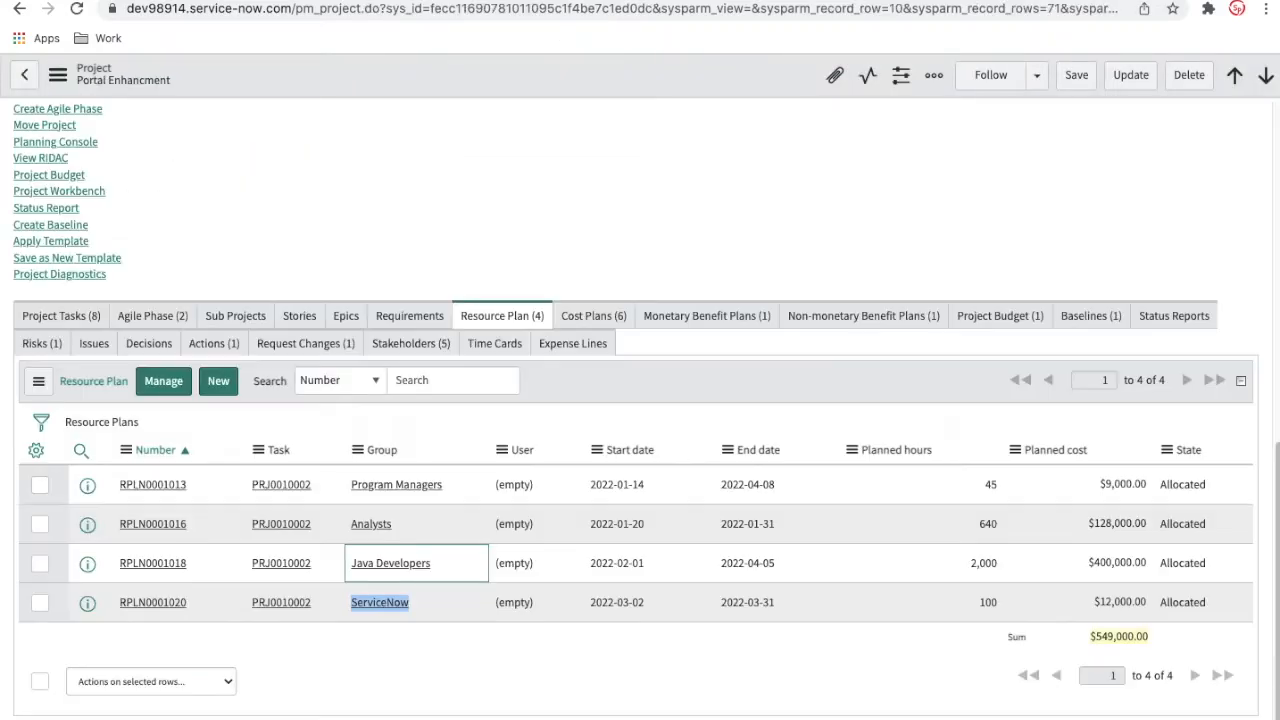
Step: Open the Kickoff Setup task from the project's task list, set its state to Work in Progress and save it
{"action": "left_click", "coordinate": [74, 316]}
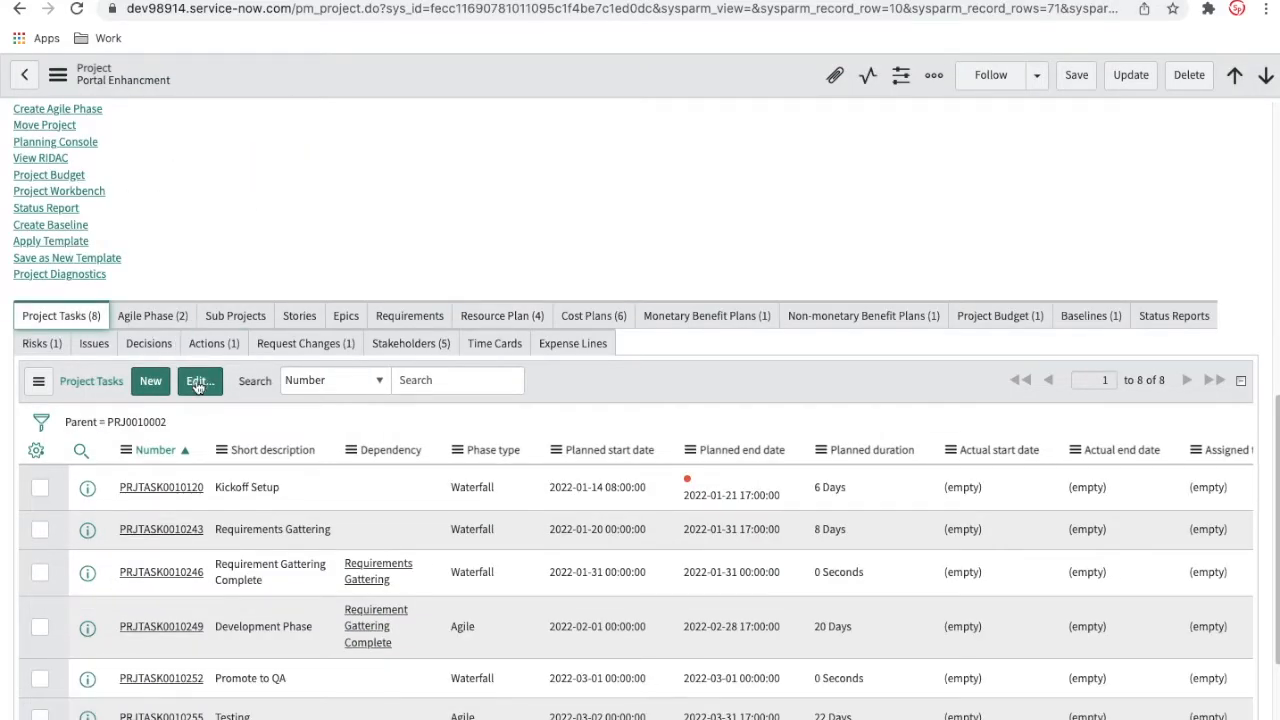
{"action": "left_click", "coordinate": [142, 428]}
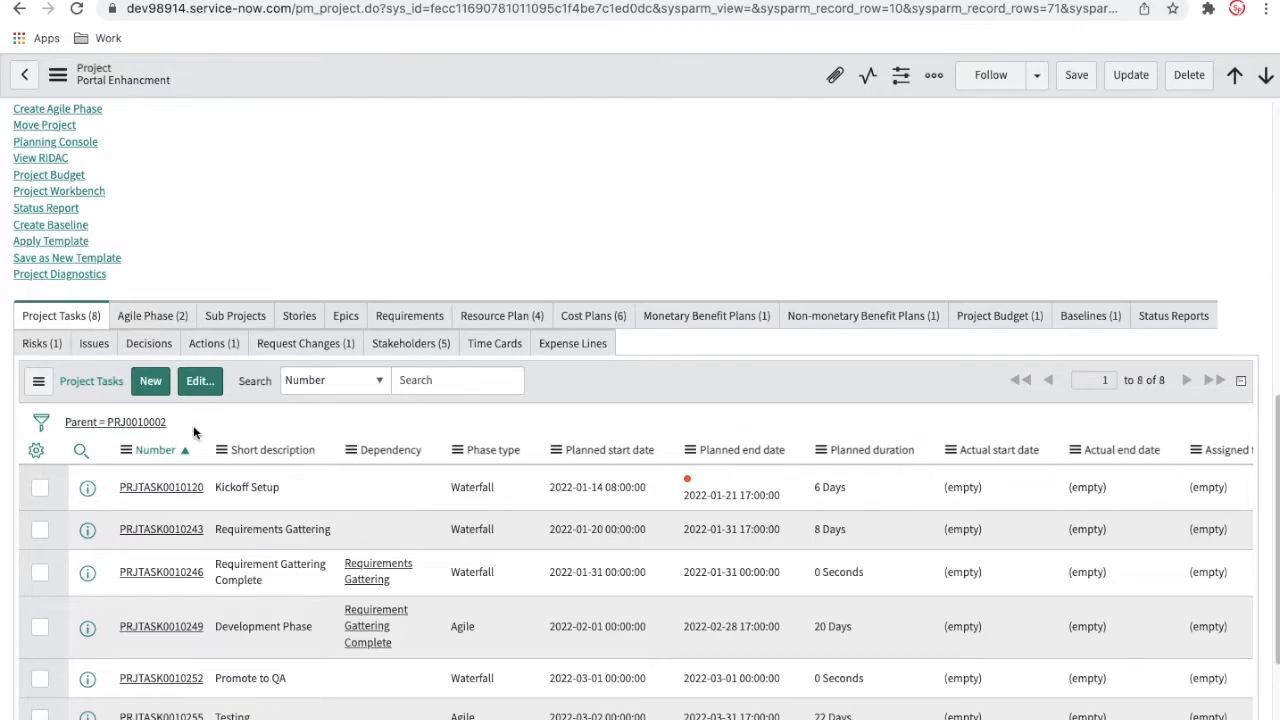
{"action": "scroll", "coordinate": [430, 514], "scroll_direction": "down", "scroll_amount": 1}
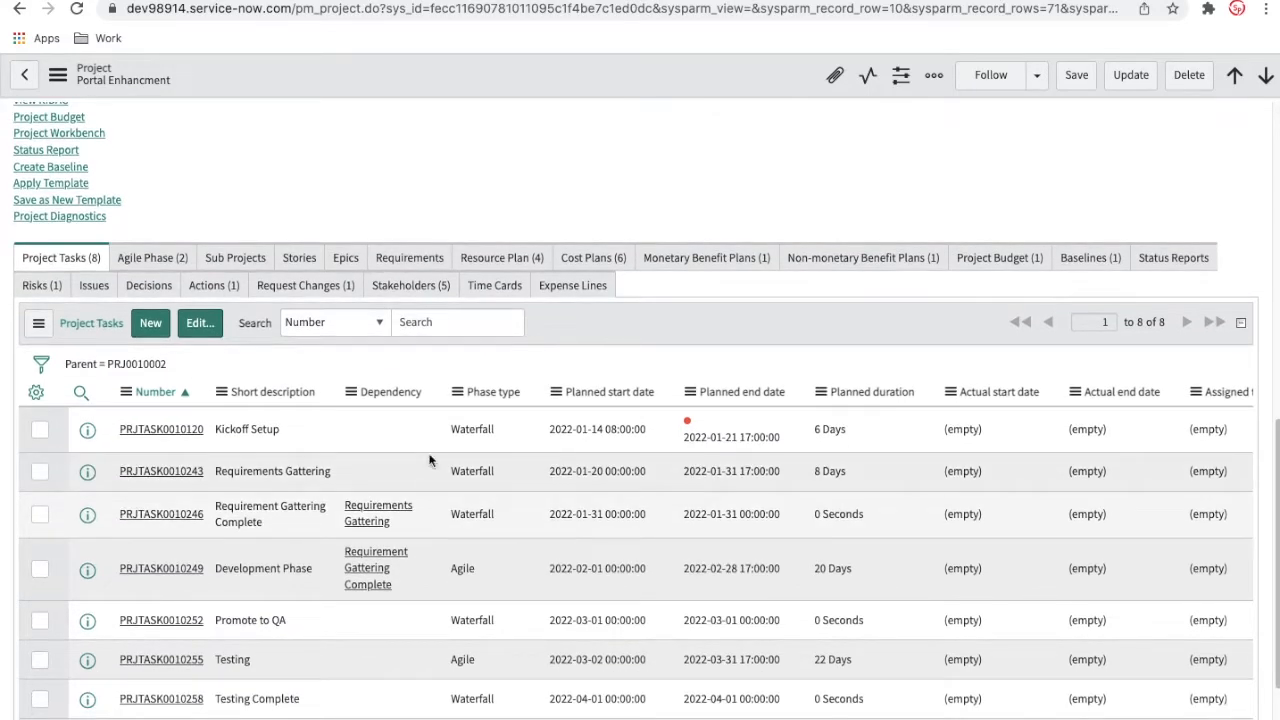
{"action": "left_click", "coordinate": [186, 432]}
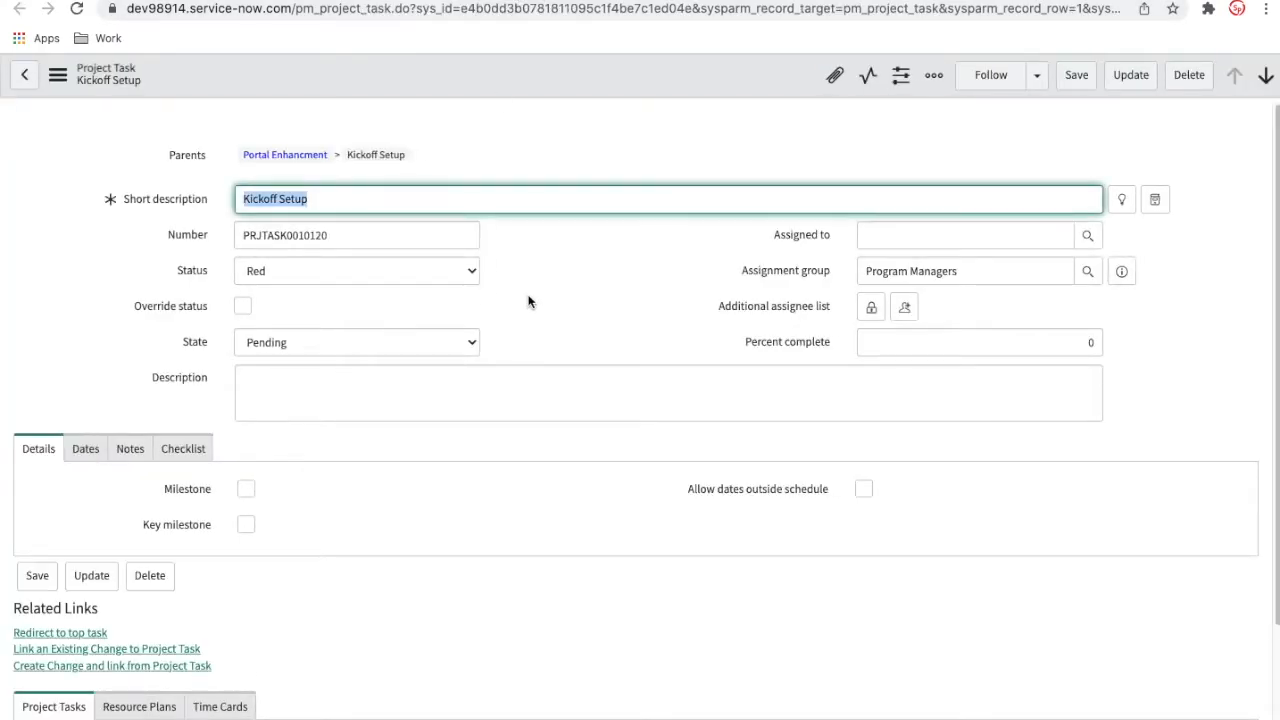
{"action": "left_click", "coordinate": [429, 342]}
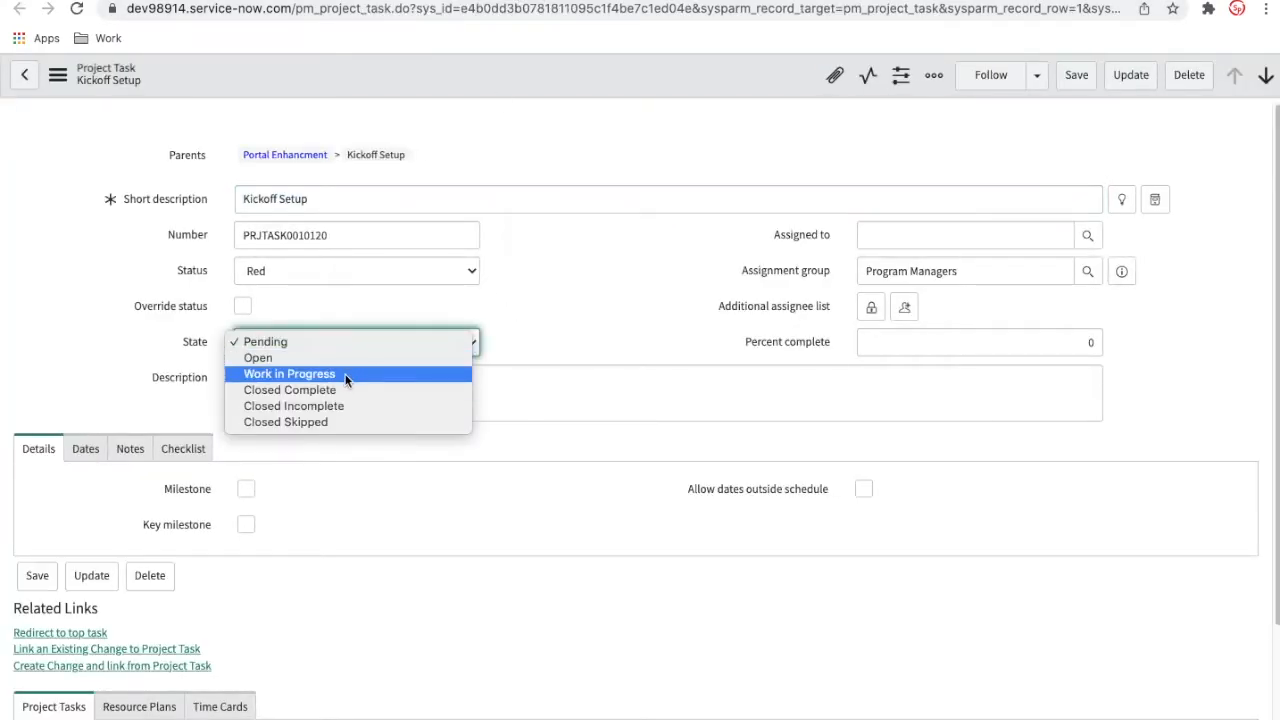
{"action": "left_click", "coordinate": [454, 152]}
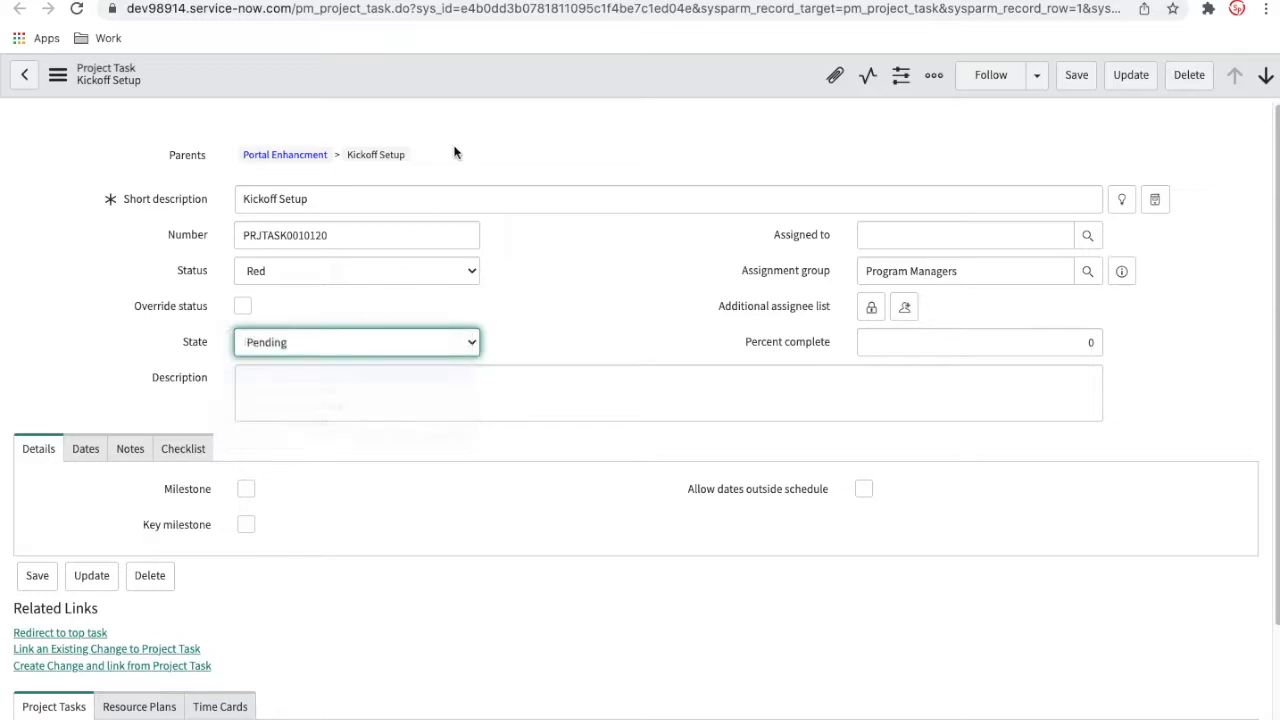
{"action": "right_click", "coordinate": [472, 80]}
{"action": "left_click", "coordinate": [487, 94]}
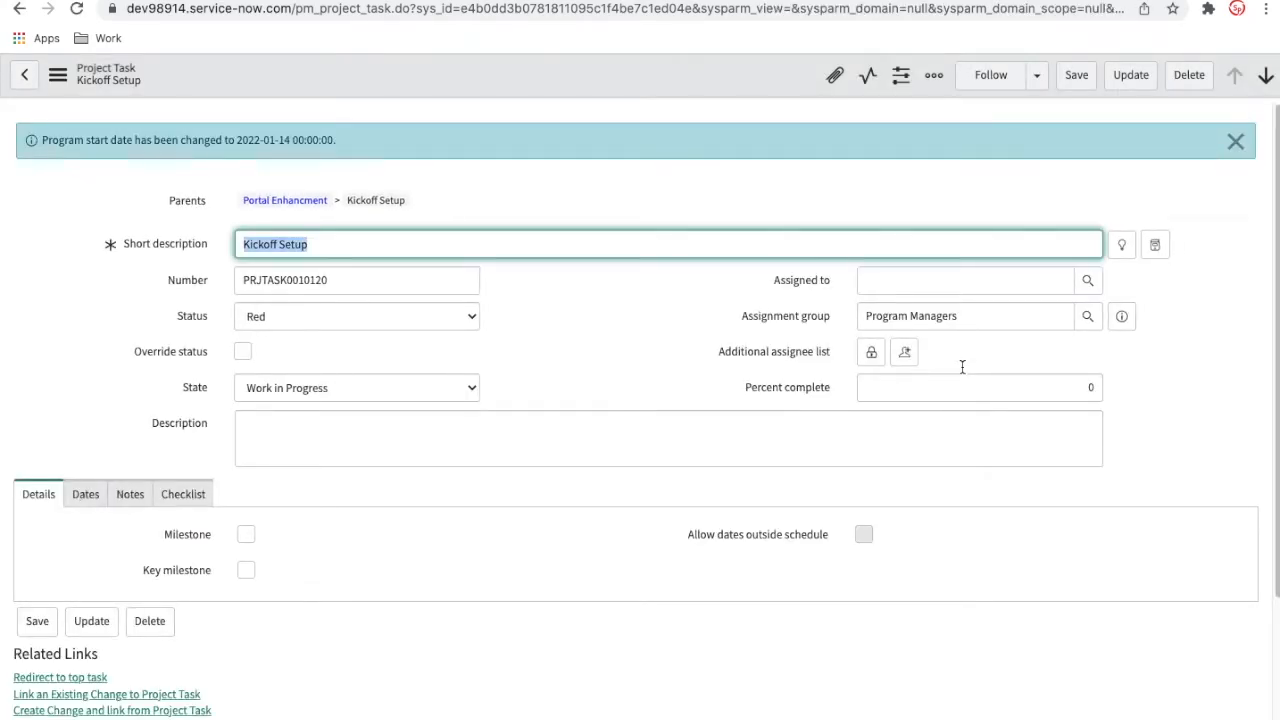
Step: Set the Kickoff Setup task's state to Closed Complete and save the task
{"action": "scroll", "coordinate": [855, 551], "scroll_direction": "down", "scroll_amount": 2}
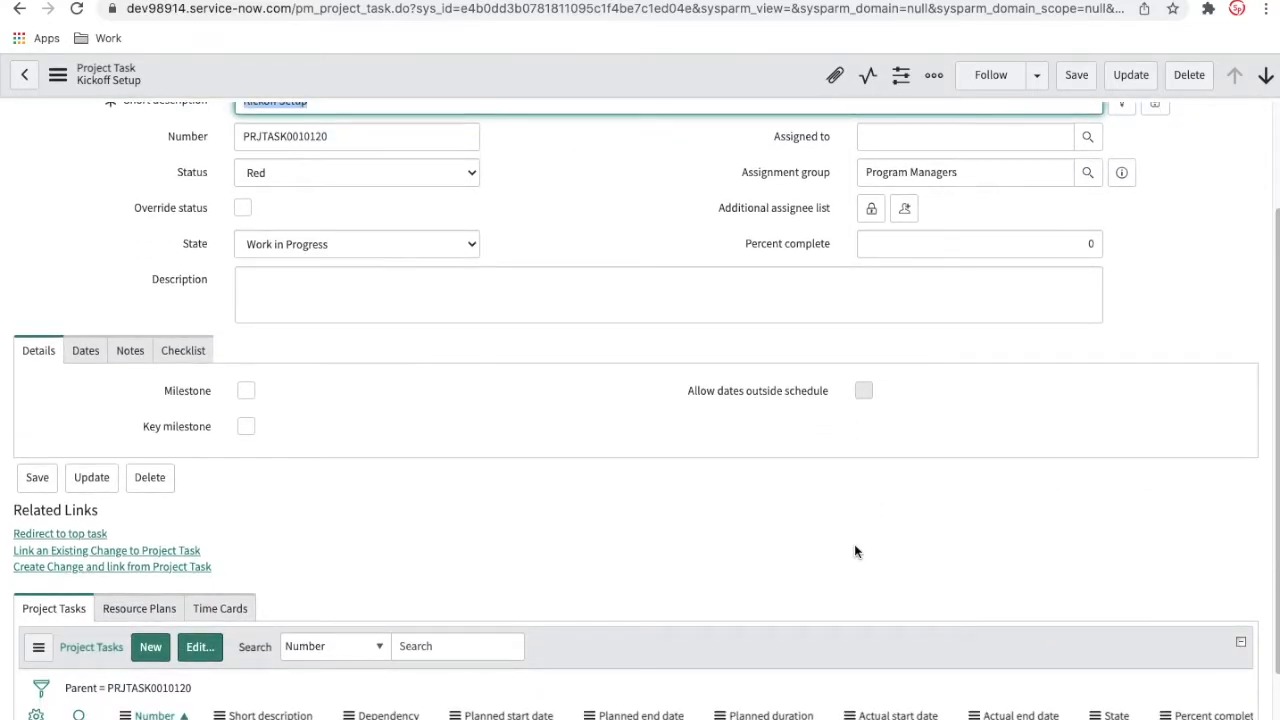
{"action": "scroll", "coordinate": [855, 551], "scroll_direction": "down", "scroll_amount": 1}
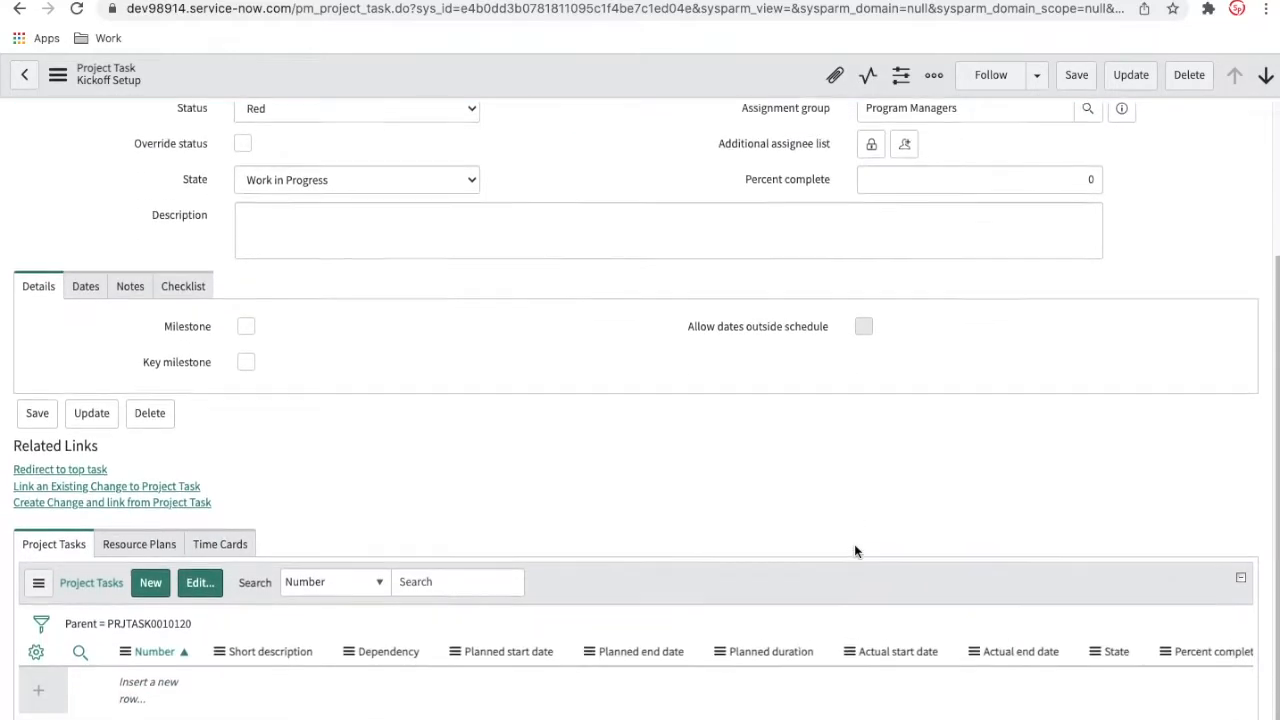
{"action": "scroll", "coordinate": [855, 551], "scroll_direction": "down", "scroll_amount": 1}
{"action": "scroll", "coordinate": [590, 529], "scroll_direction": "up", "scroll_amount": 2}
{"action": "scroll", "coordinate": [590, 529], "scroll_direction": "down", "scroll_amount": 2}
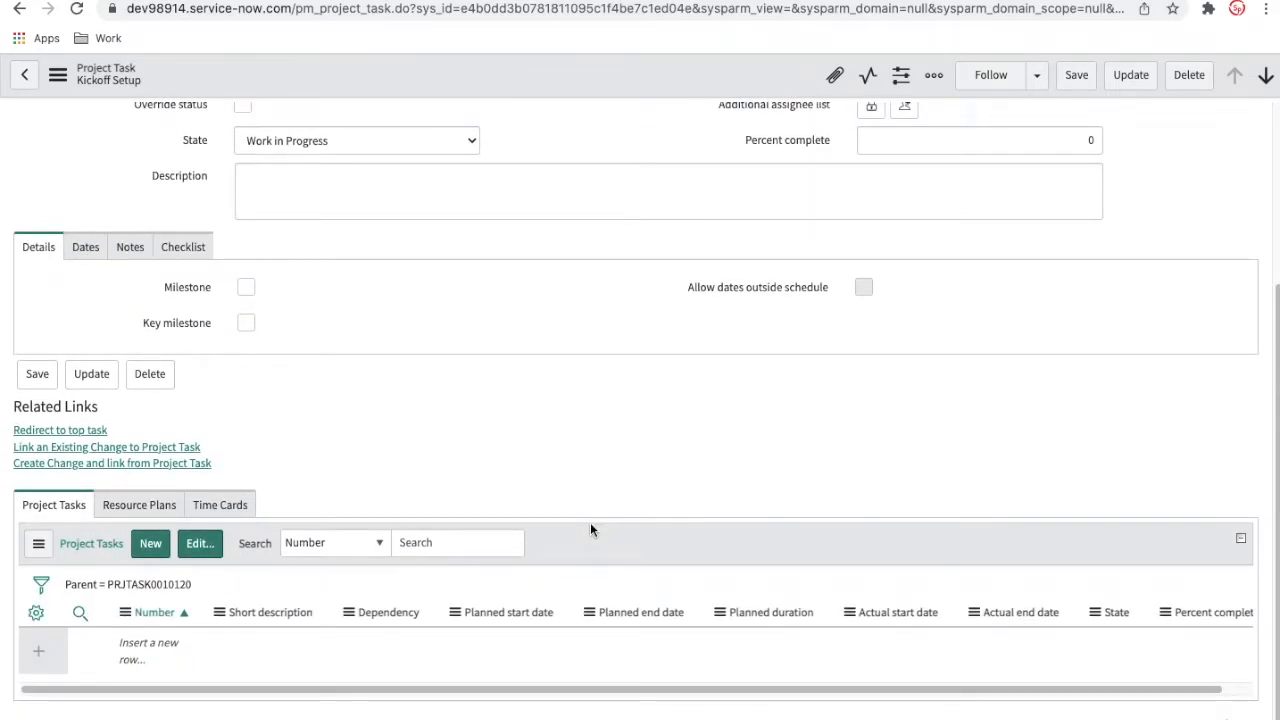
{"action": "left_click", "coordinate": [378, 391]}
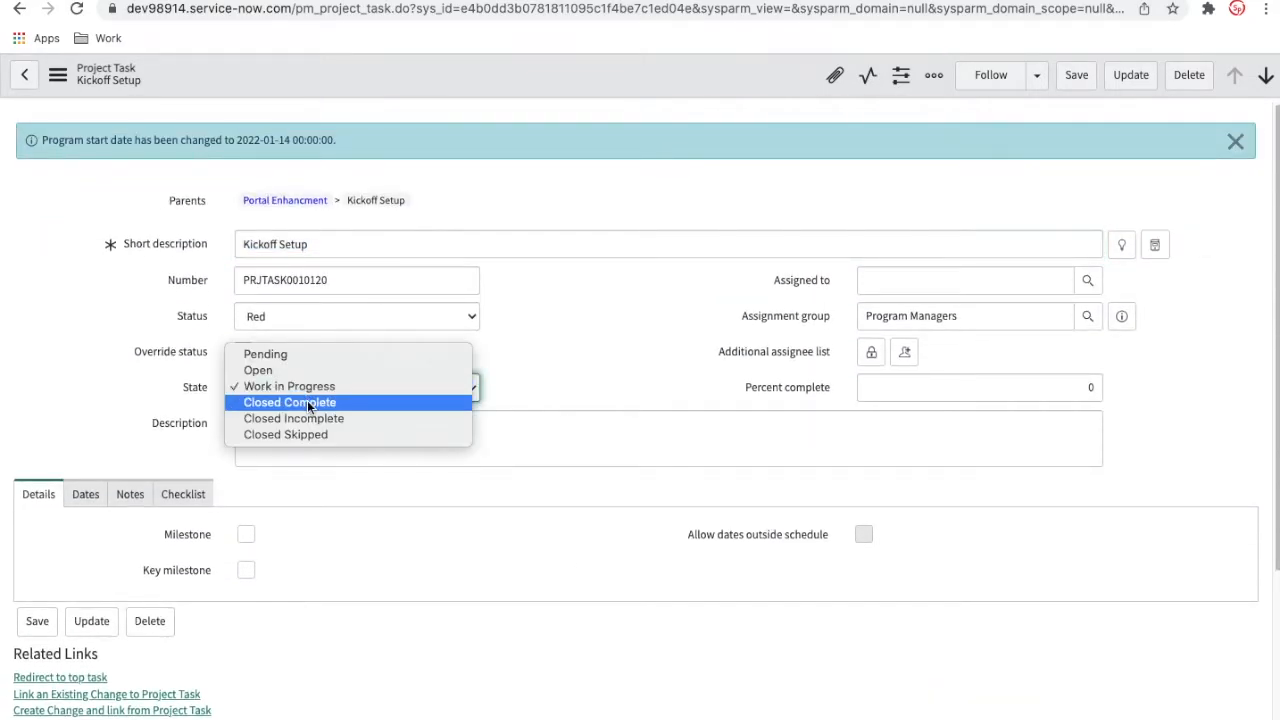
{"action": "left_click", "coordinate": [307, 402]}
{"action": "right_click", "coordinate": [535, 90]}
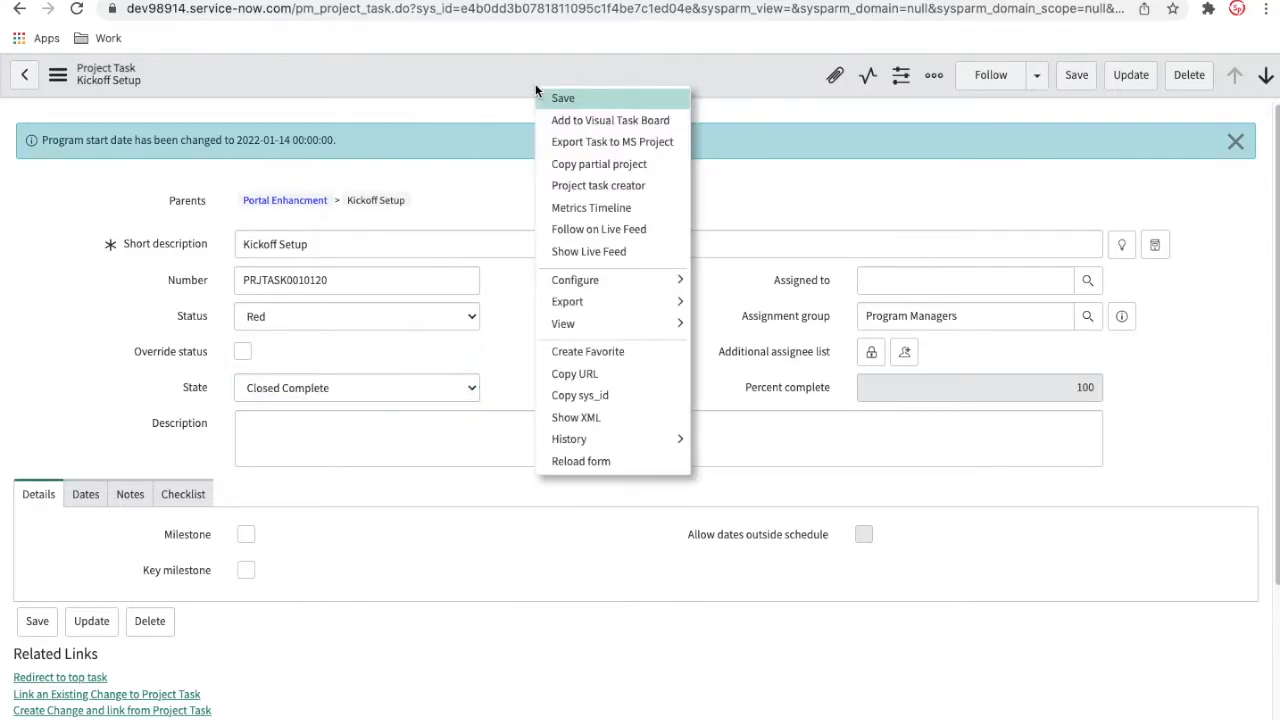
{"action": "left_click", "coordinate": [543, 97]}
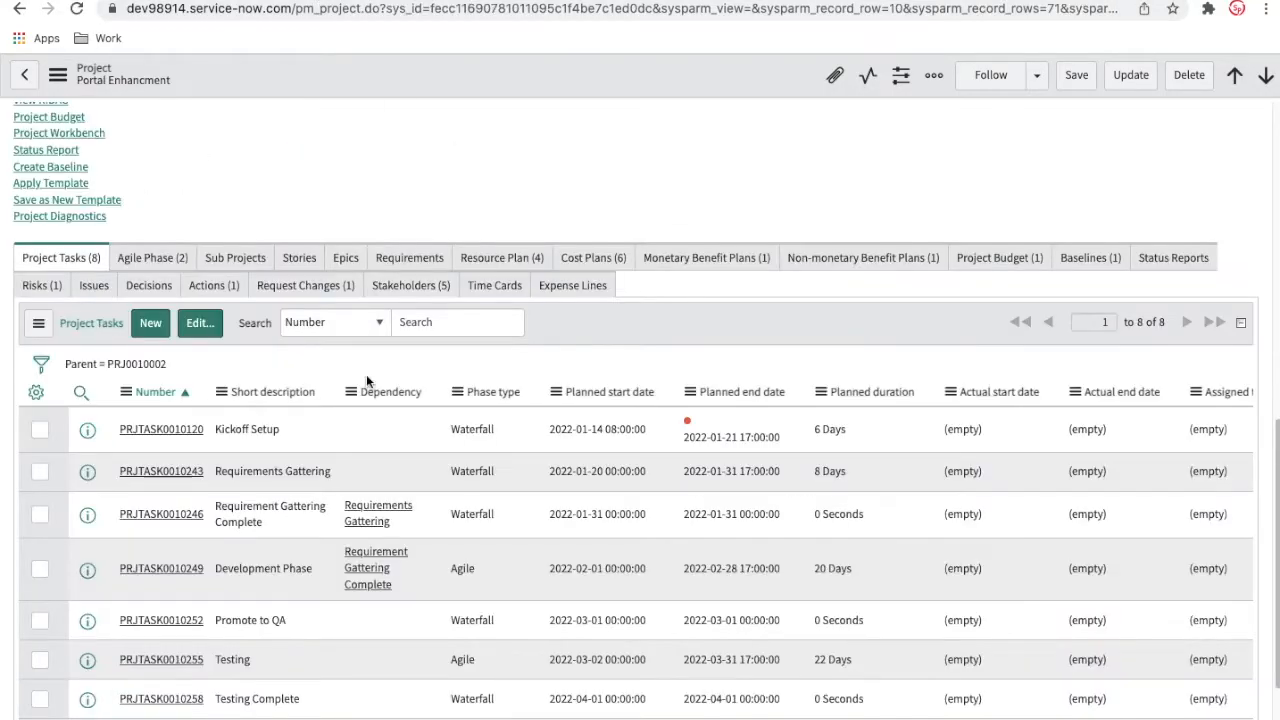
Step: Check the Portal Enhancment project's percent complete, the Kickoff Setup task's actual dates and the project's own dates
{"action": "scroll", "coordinate": [366, 374], "scroll_direction": "up", "scroll_amount": 10}
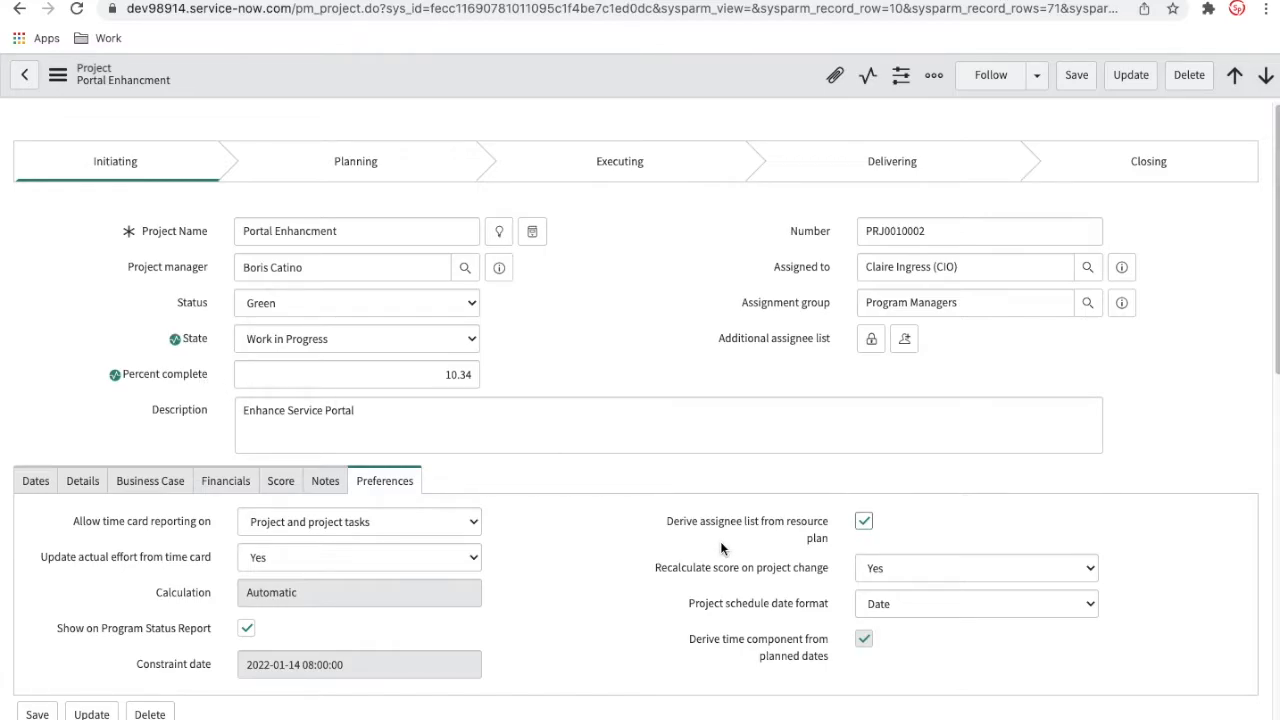
{"action": "scroll", "coordinate": [720, 541], "scroll_direction": "down", "scroll_amount": 7}
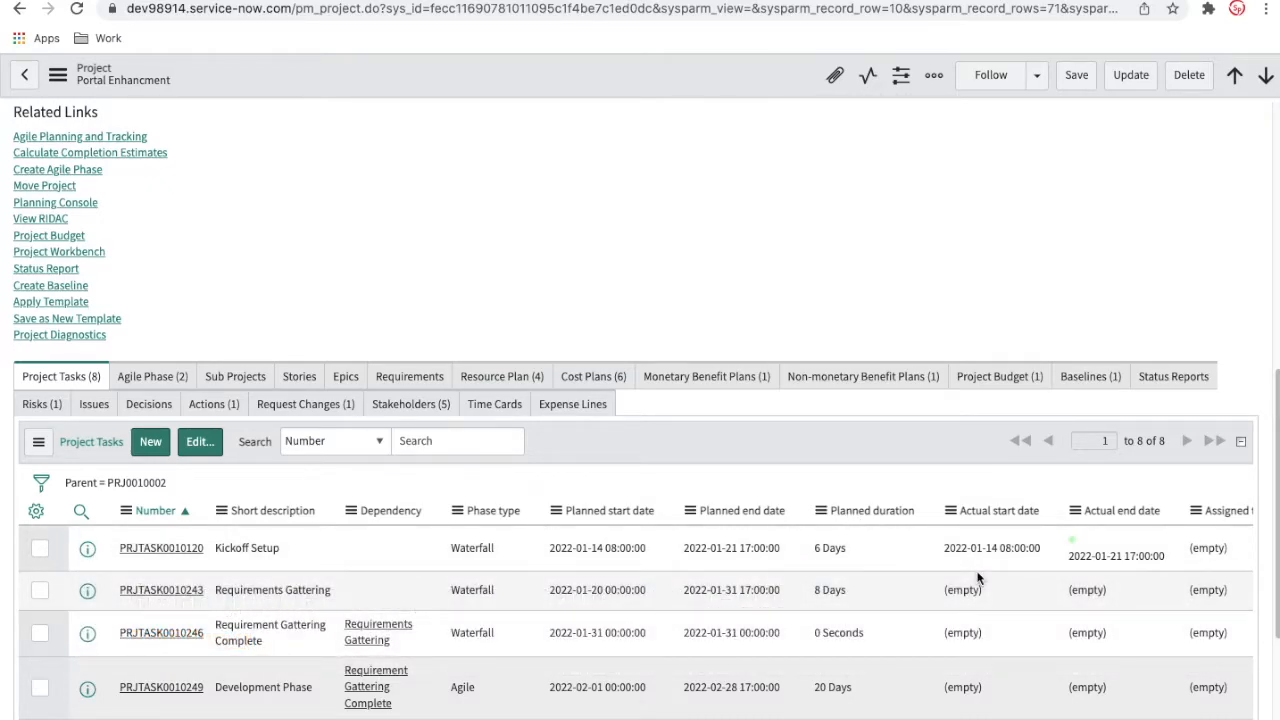
{"action": "scroll", "coordinate": [970, 189], "scroll_direction": "up", "scroll_amount": 6}
{"action": "scroll", "coordinate": [343, 301], "scroll_direction": "down", "scroll_amount": 1}
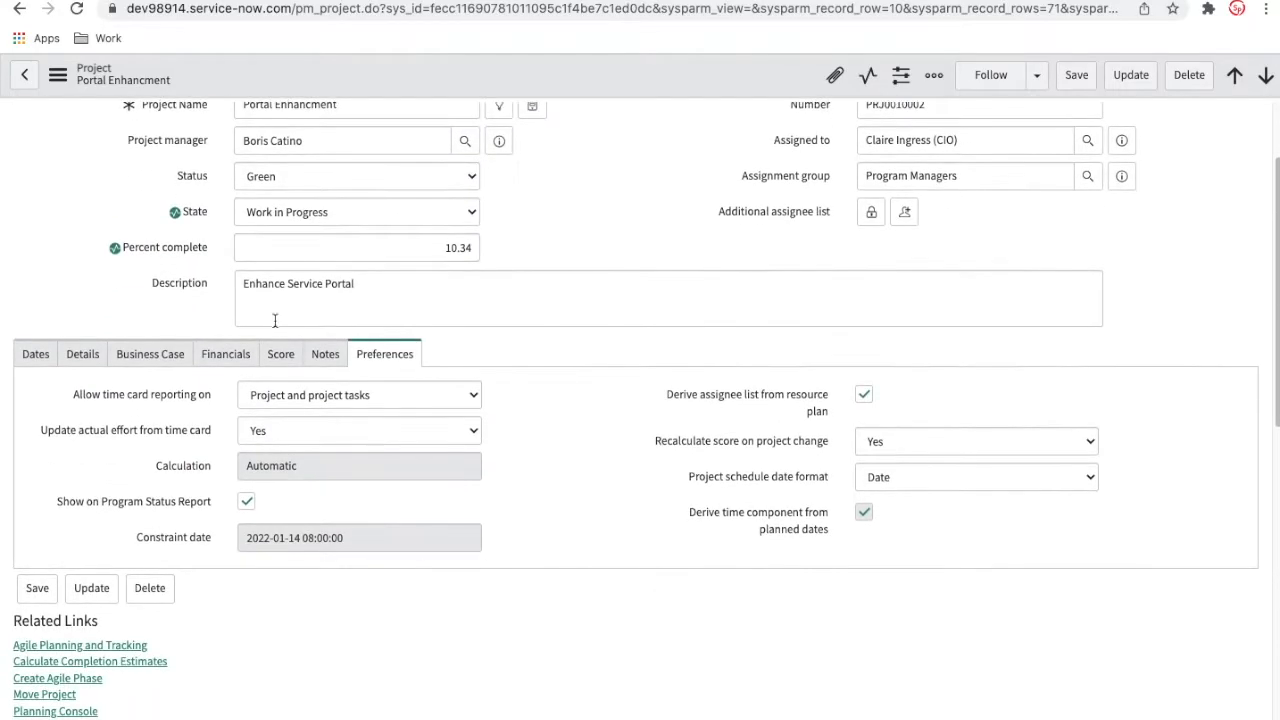
{"action": "left_click", "coordinate": [35, 354]}
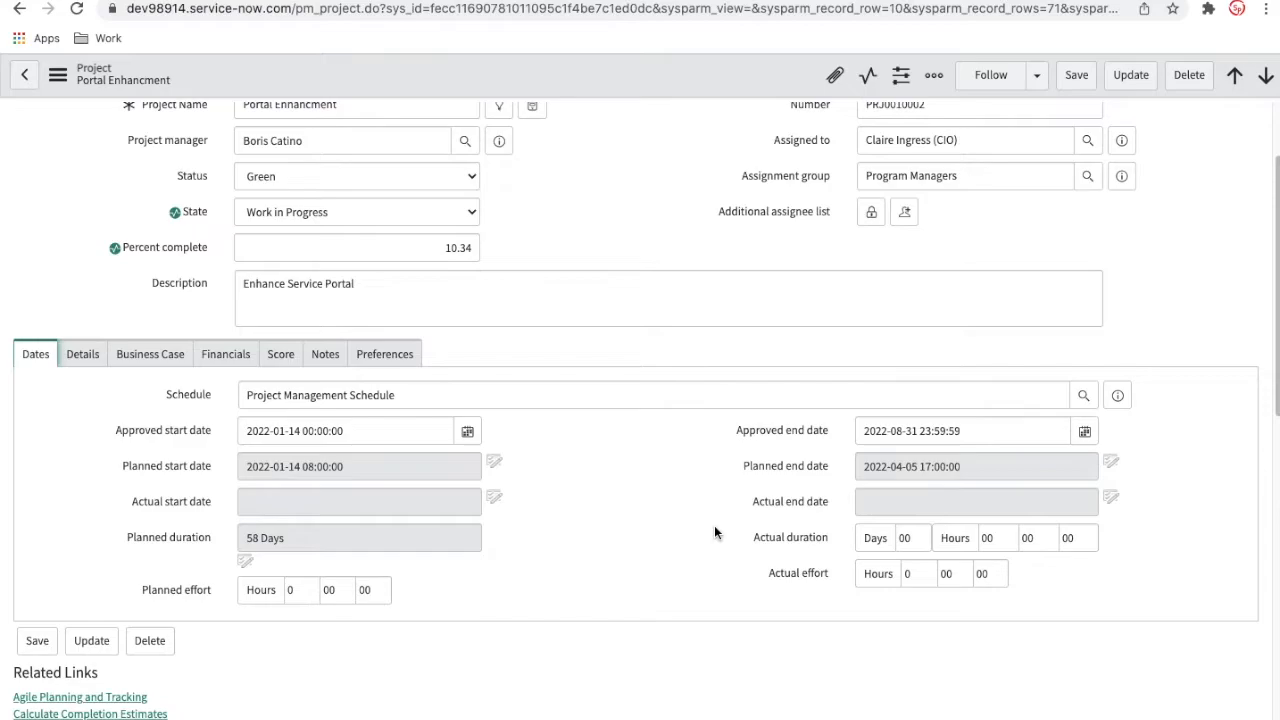
Step: Examine the project's timeline in the Planning Console and in the Project Workbench, including the Kickoff Setup phase
{"action": "left_click", "coordinate": [130, 0]}
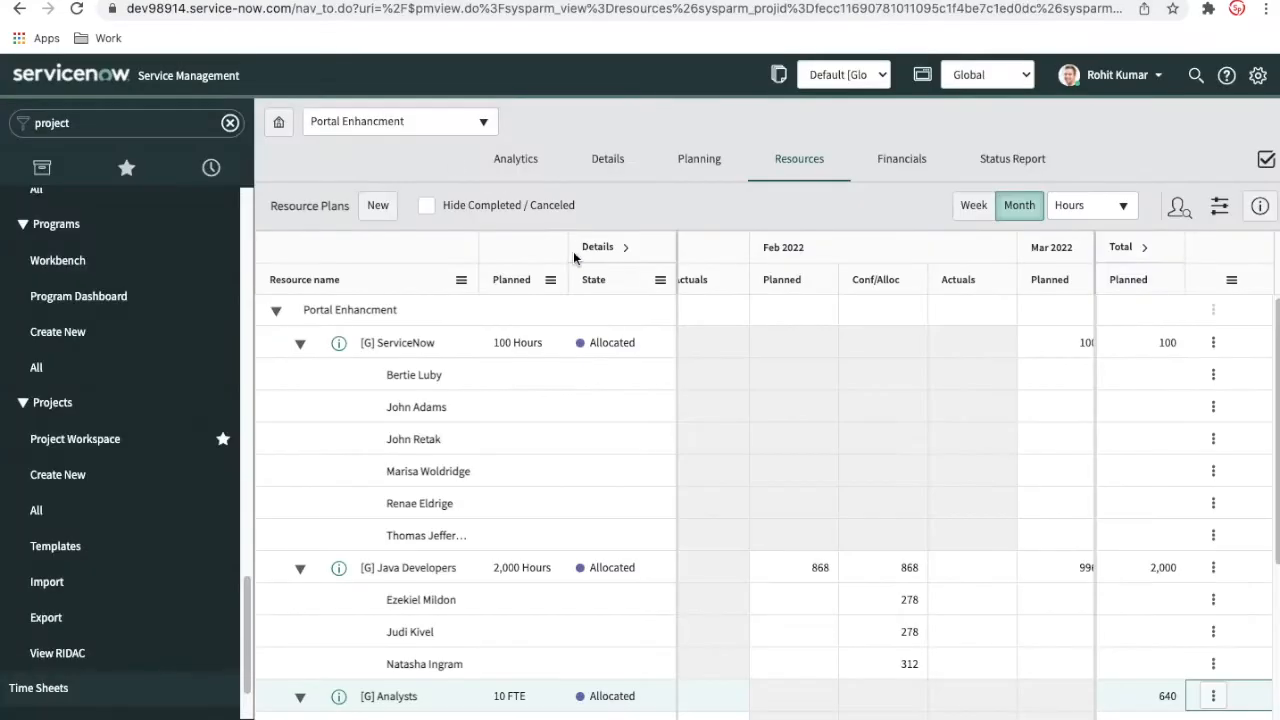
{"action": "left_click", "coordinate": [684, 164]}
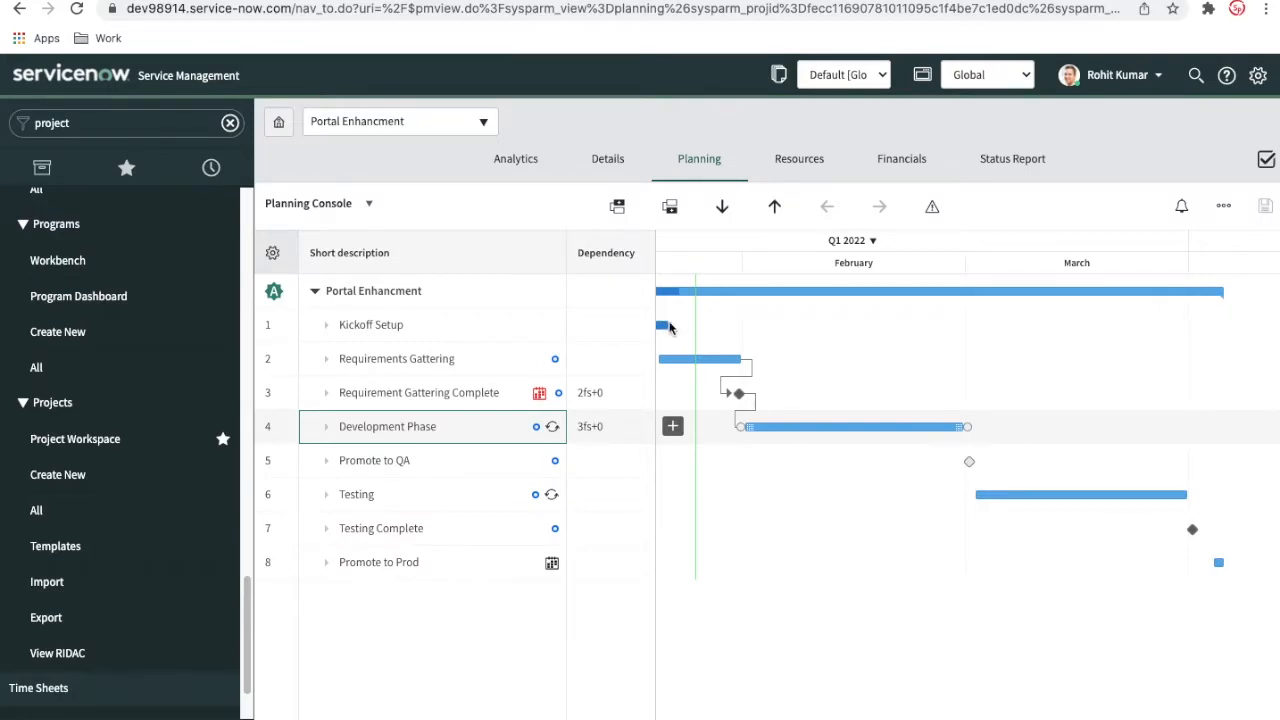
{"action": "mouse_move", "coordinate": [728, 370]}
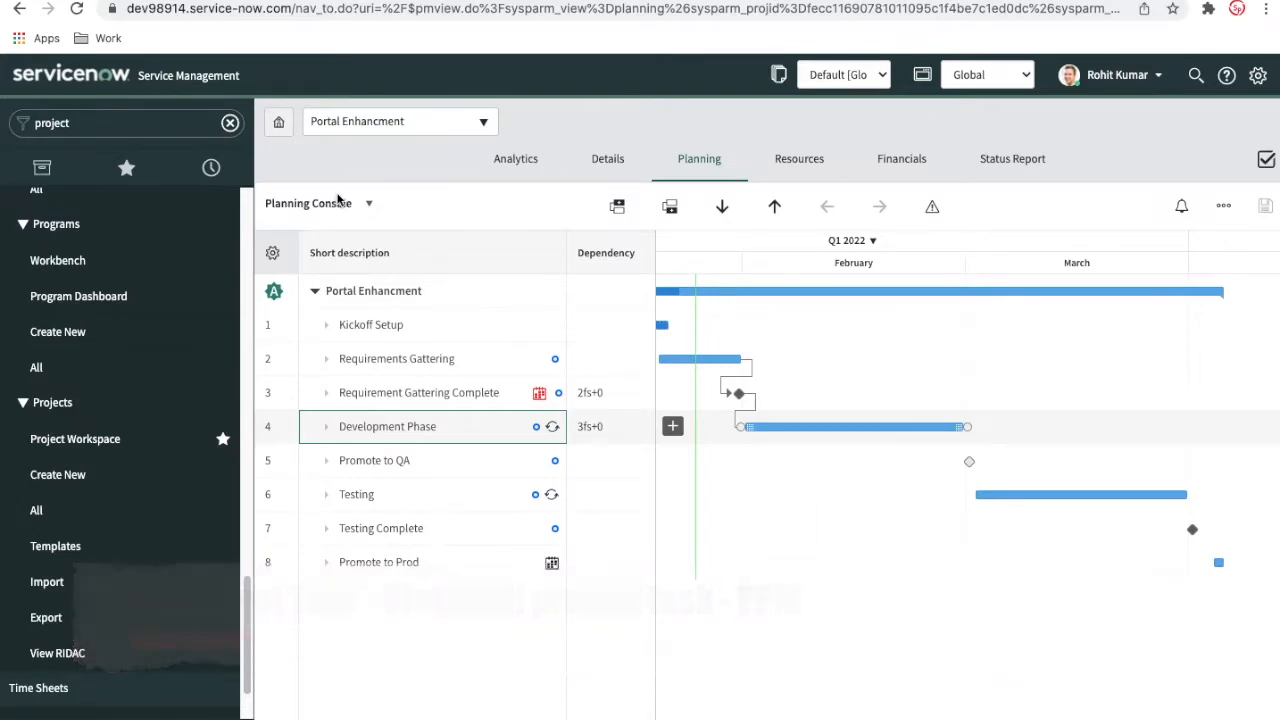
{"action": "left_click", "coordinate": [370, 205]}
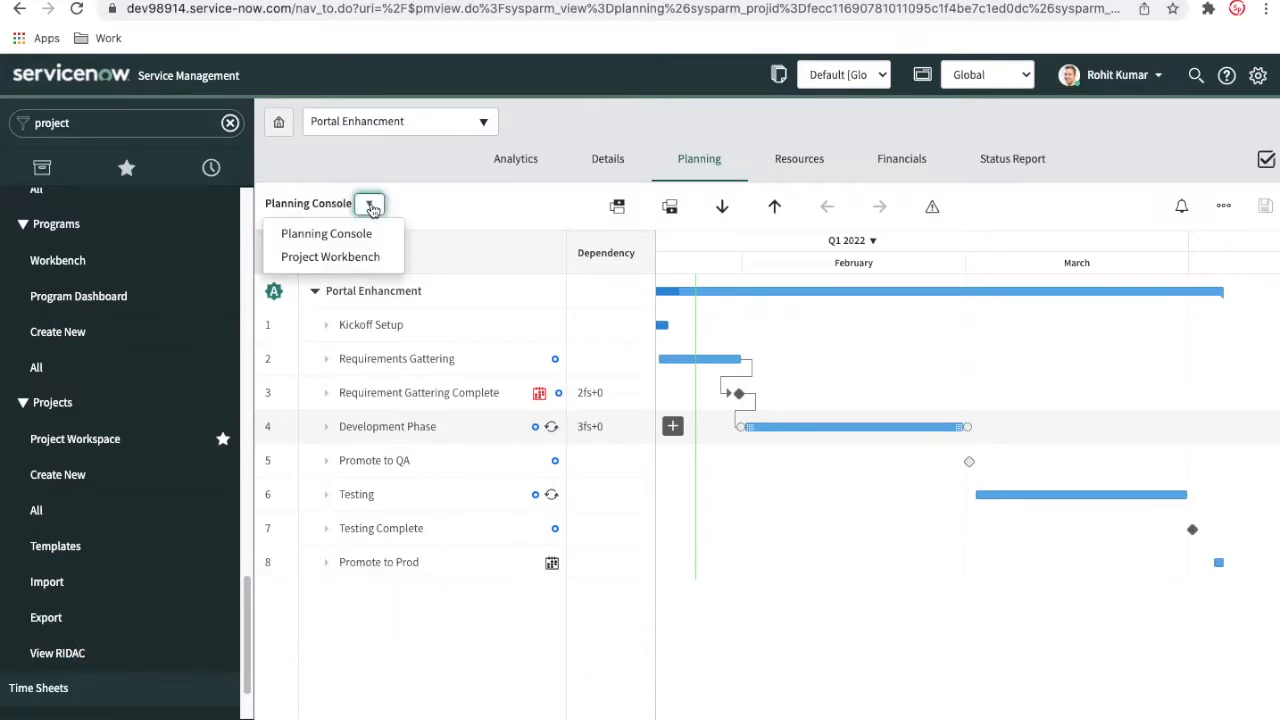
{"action": "left_click", "coordinate": [344, 260]}
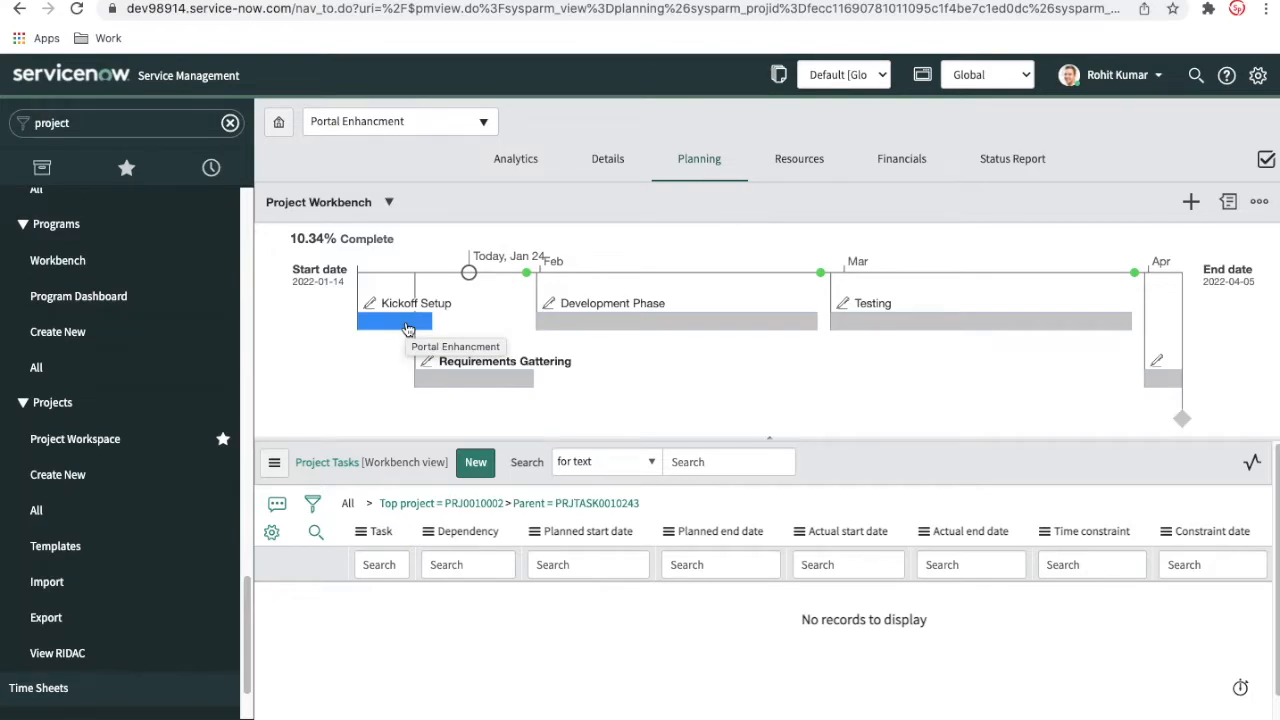
{"action": "left_click", "coordinate": [408, 328]}
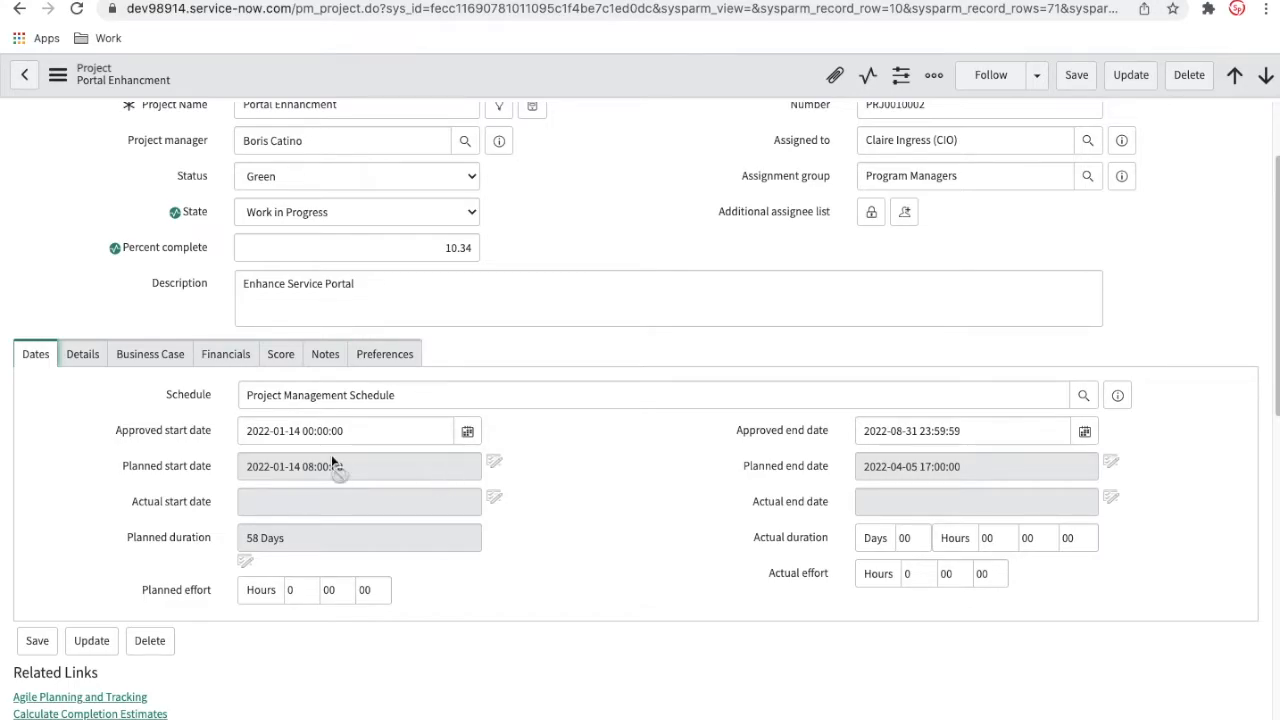
Step: Reload the Portal Enhancment project record and check its actual start date
{"action": "left_click", "coordinate": [77, 10]}
{"action": "mouse_move", "coordinate": [189, 437]}
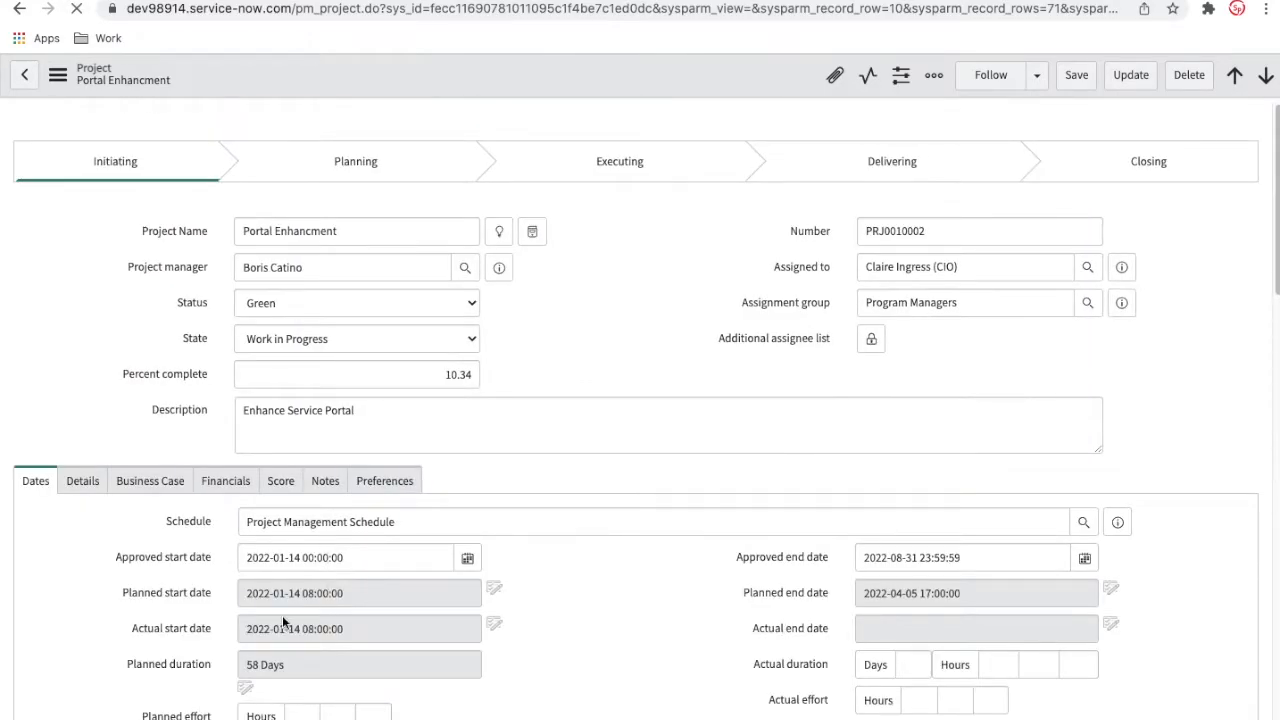
{"action": "scroll", "coordinate": [281, 619], "scroll_direction": "down", "scroll_amount": 1}
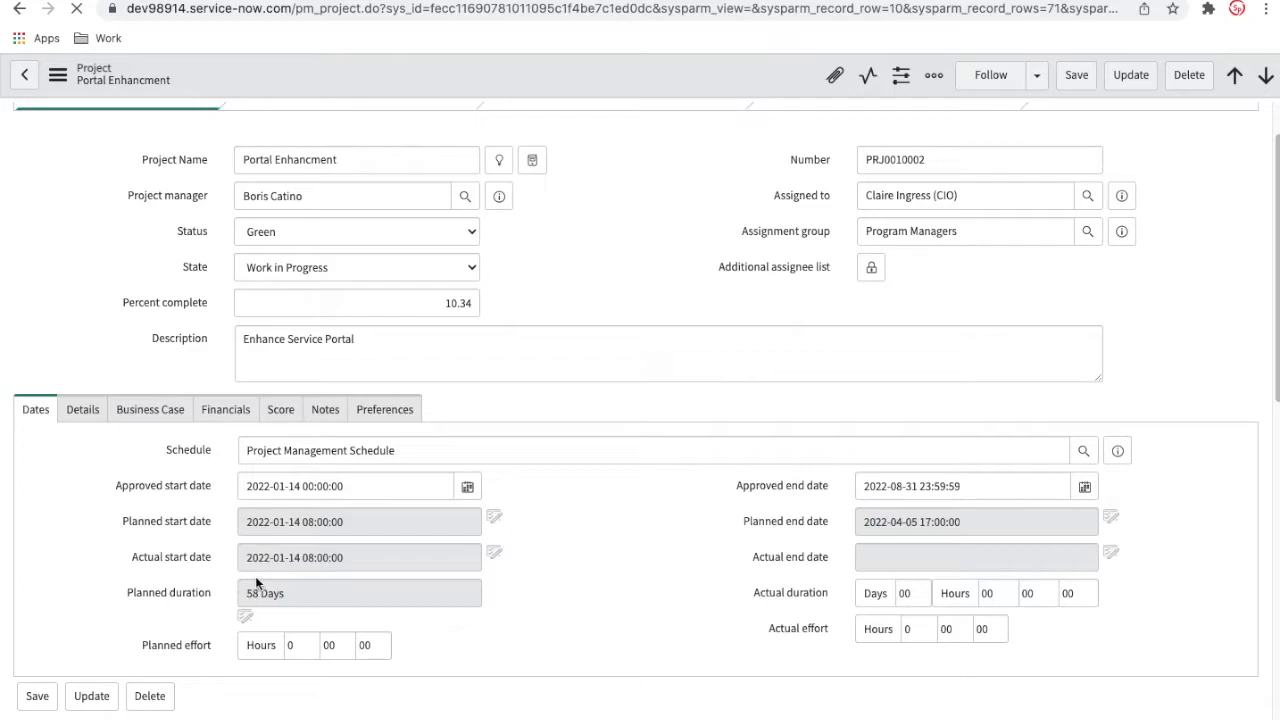
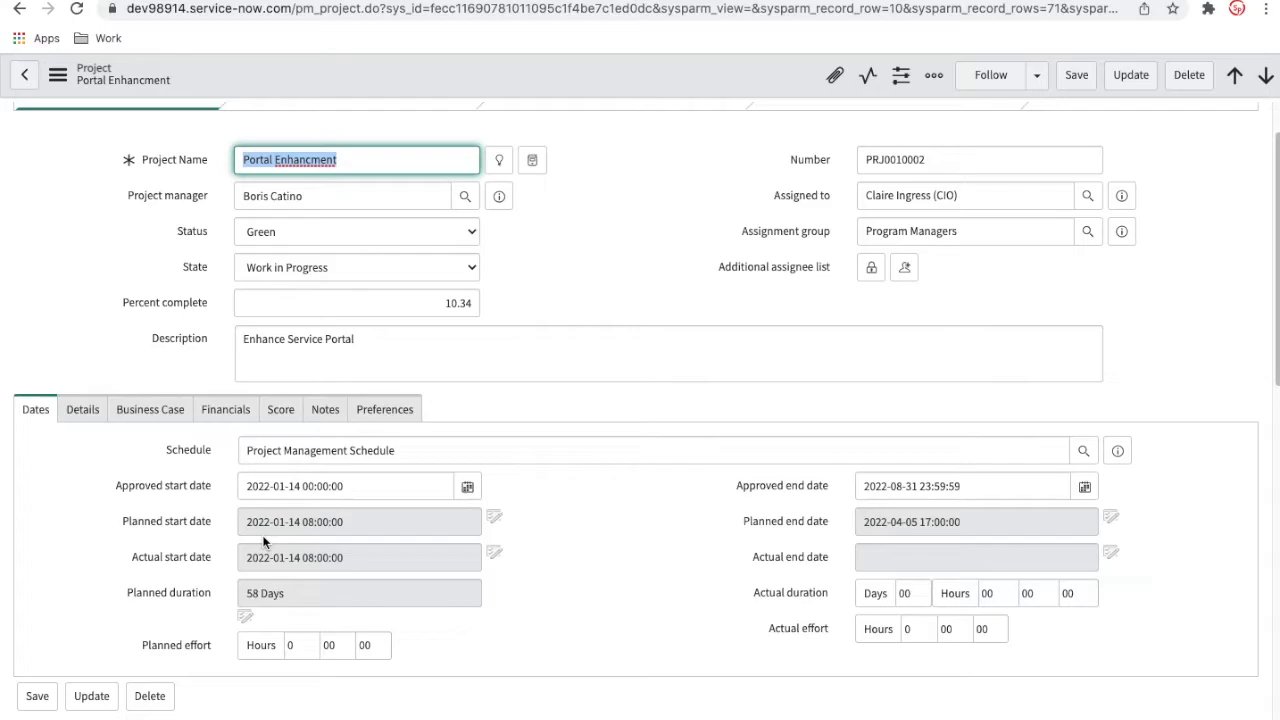
Step: Rename the Requirements Gattering project task as "Requirements Gattering & Development instance is ready" and save it
{"action": "scroll", "coordinate": [265, 541], "scroll_direction": "down", "scroll_amount": 10}
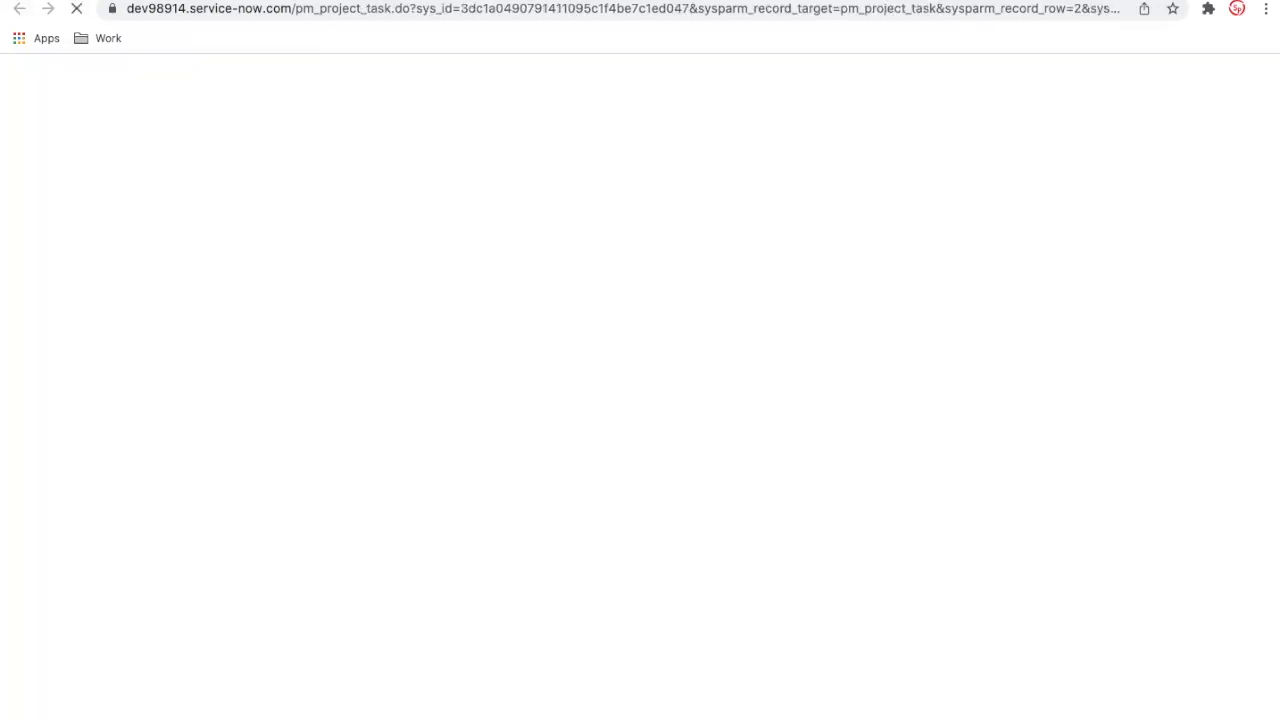
{"action": "left_click", "coordinate": [448, 205]}
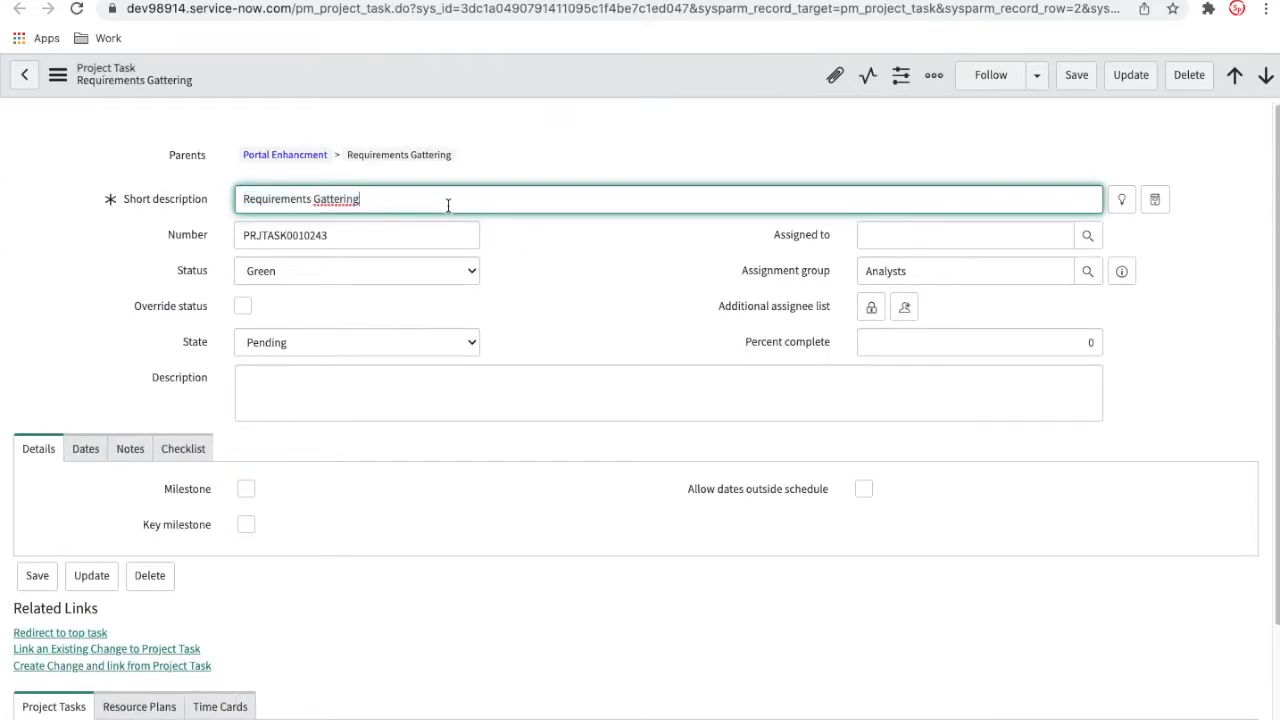
{"action": "type", "text": "& "}
{"action": "type", "text": "Dee"}
{"action": "type", "text": "elopment"}
{"action": "type", "text": " instance"}
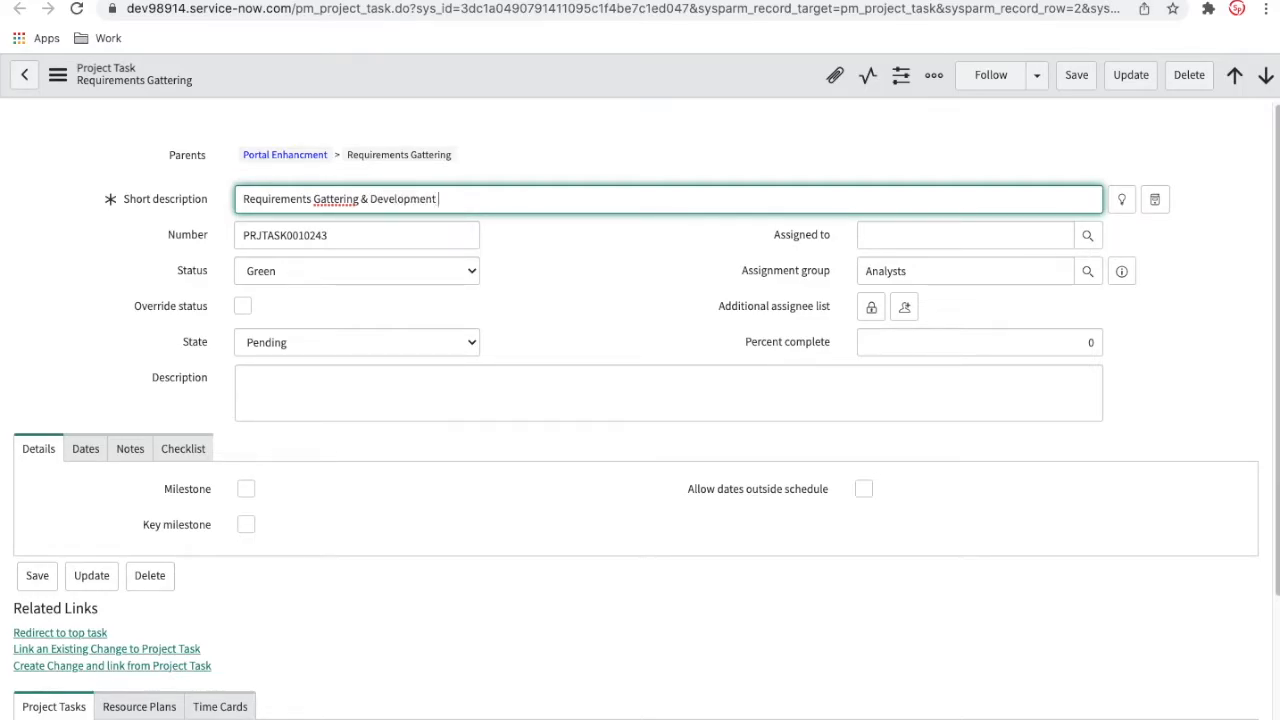
{"action": "type", "text": " is ready"}
{"action": "right_click", "coordinate": [593, 89]}
{"action": "left_click", "coordinate": [604, 97]}
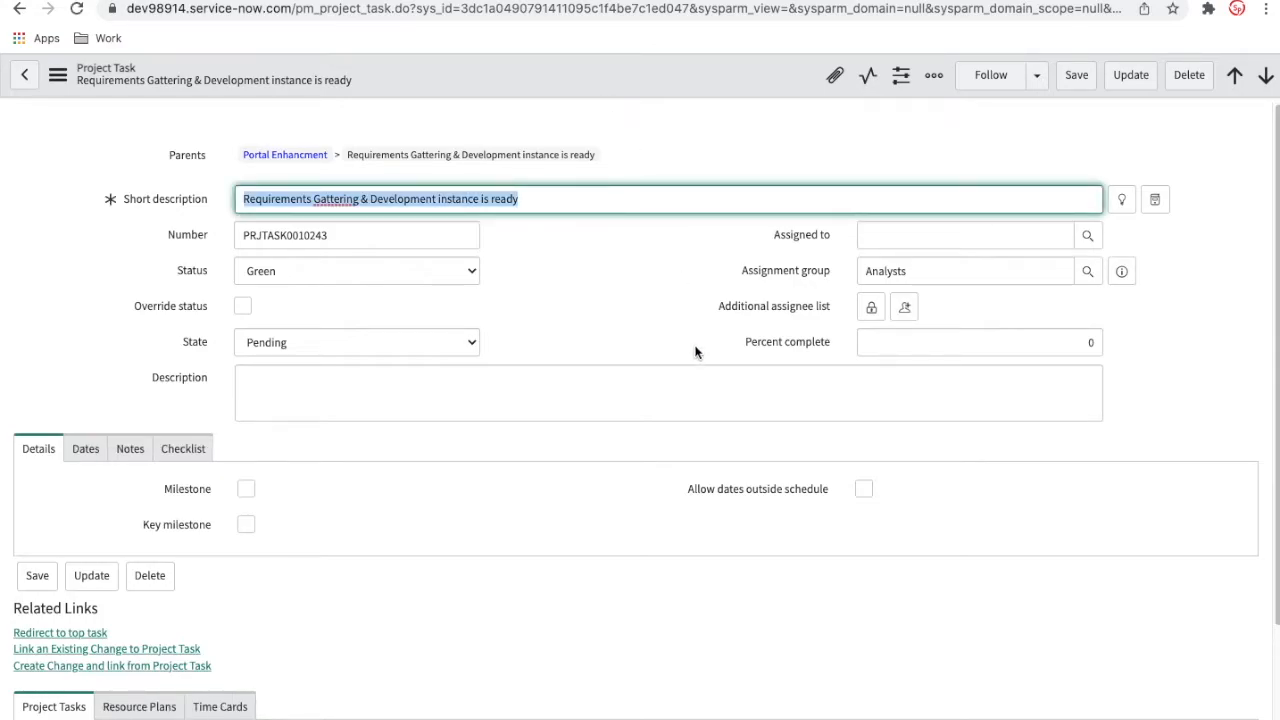
Step: Open the Portal Enhancment project's workbench and check the Requirements Gattering phase and its list of child tasks
{"action": "scroll", "coordinate": [696, 351], "scroll_direction": "down", "scroll_amount": 2}
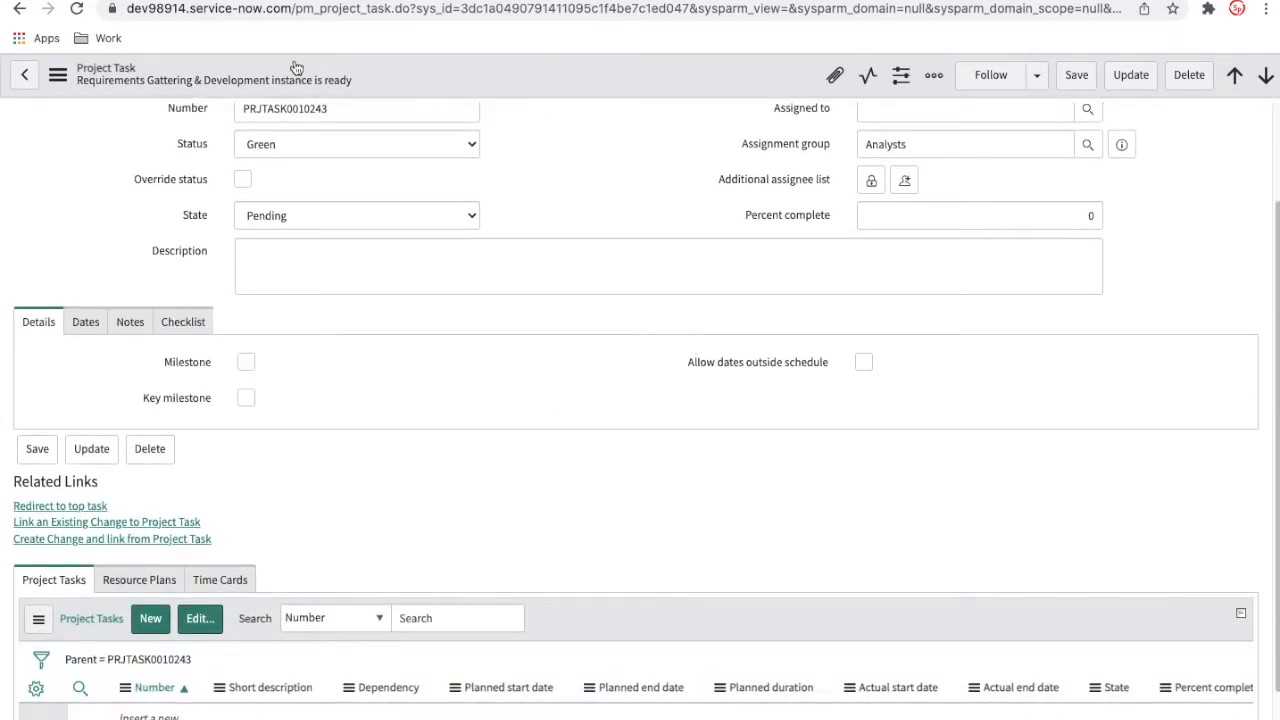
{"action": "left_click", "coordinate": [296, 1]}
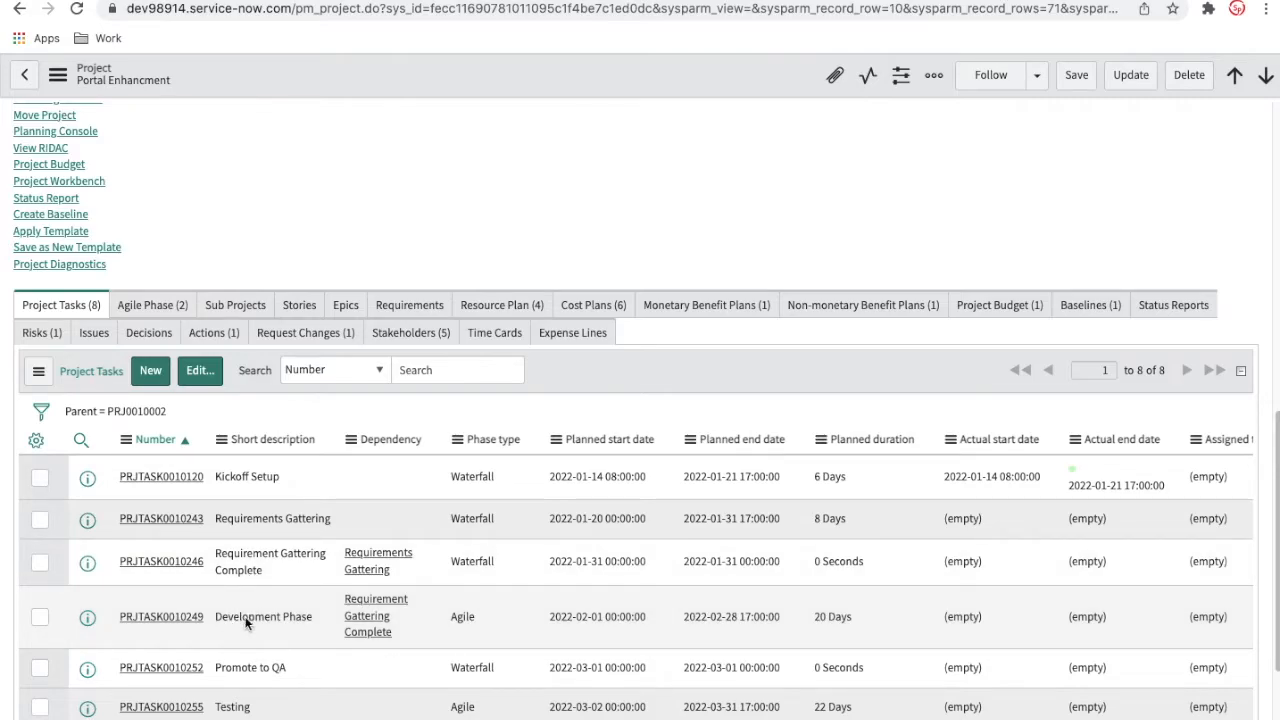
{"action": "left_click", "coordinate": [60, 181]}
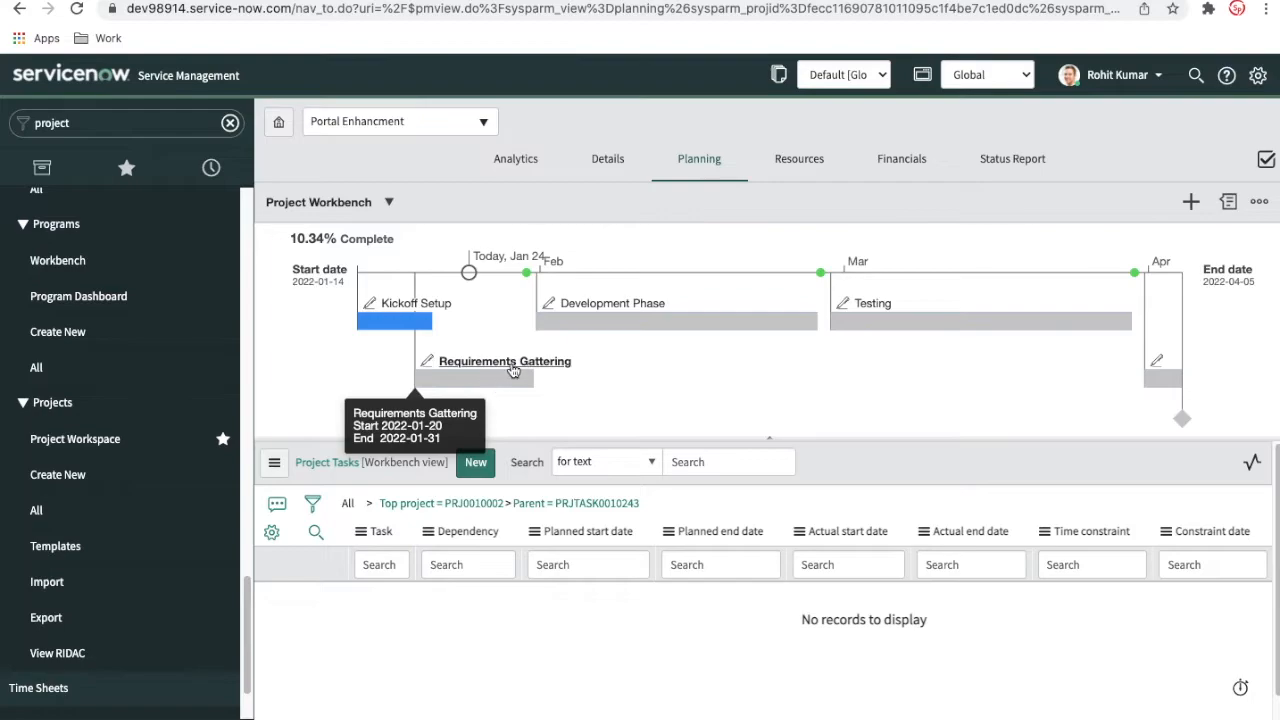
{"action": "mouse_move", "coordinate": [589, 331]}
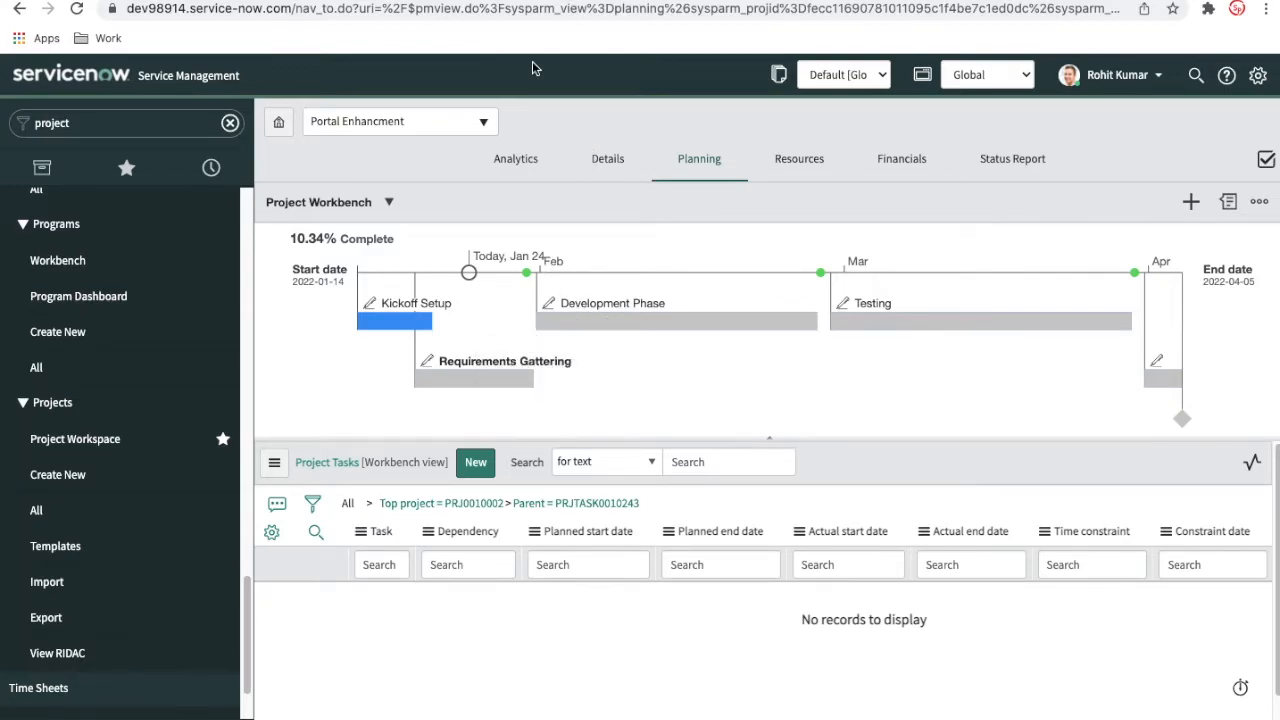
Step: Add a child task named "Requirements Gathering" under the Requirements Gattering & Development instance is ready task
{"action": "key", "text": "ctrl+Tab"}
{"action": "scroll", "coordinate": [547, 527], "scroll_direction": "down", "scroll_amount": 1}
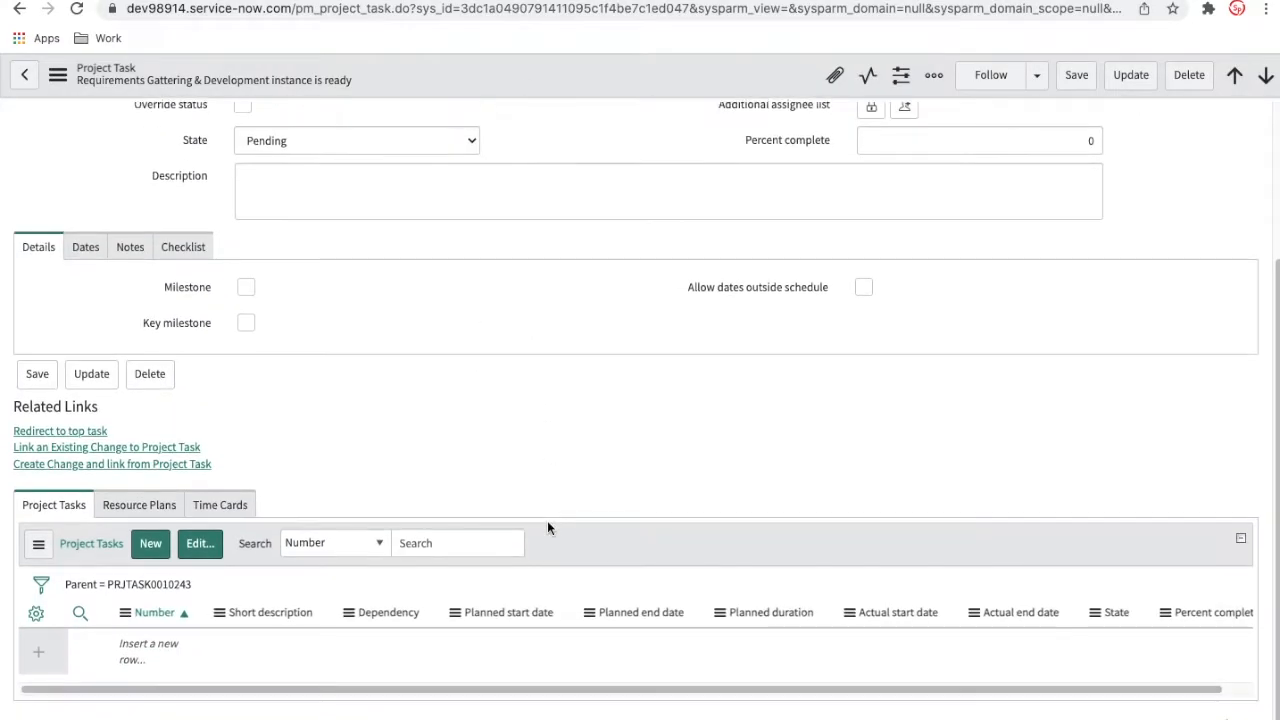
{"action": "left_click", "coordinate": [140, 651]}
{"action": "left_click", "coordinate": [273, 648]}
{"action": "left_click", "coordinate": [275, 652]}
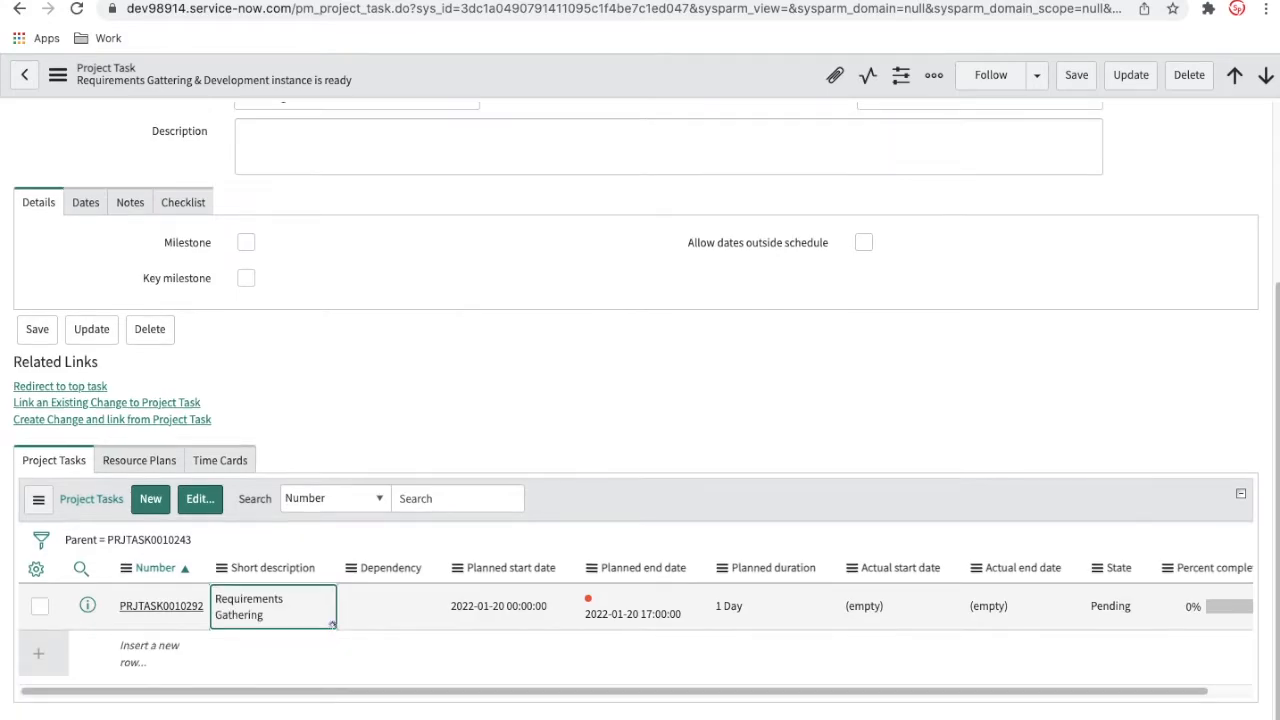
{"action": "key", "text": "Return"}
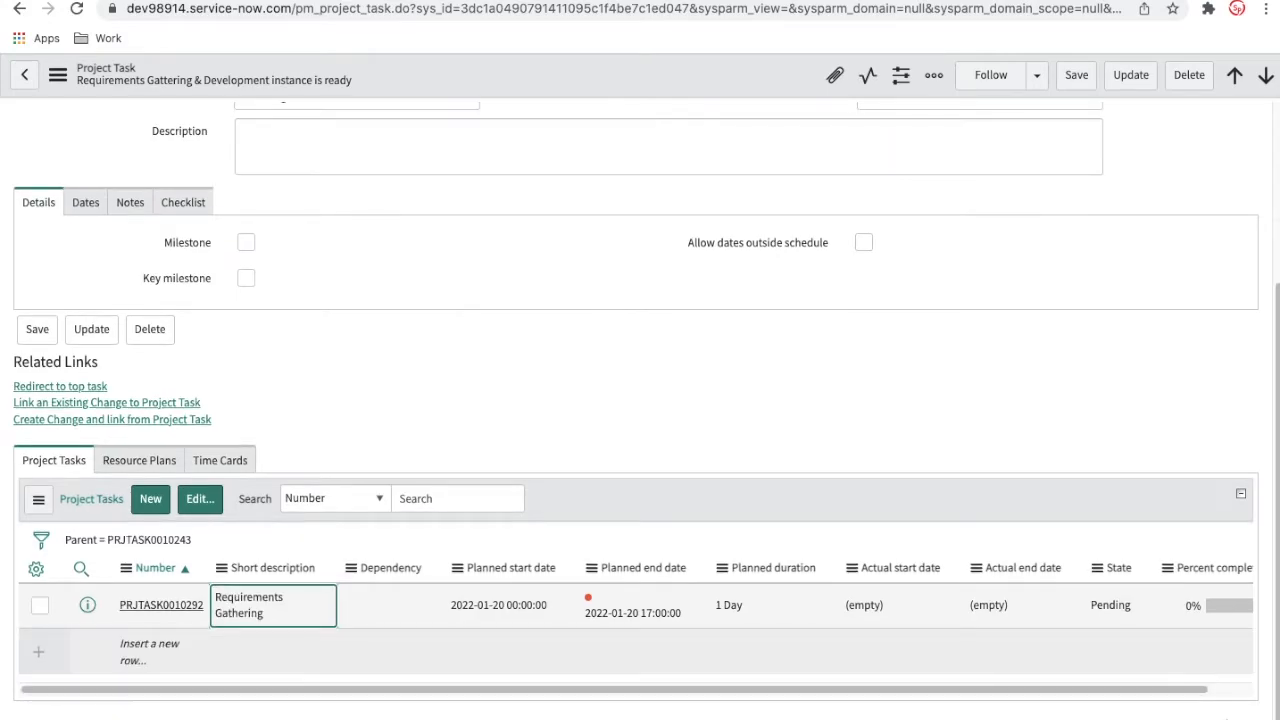
Step: Add a second child task named "Development instance is ready", copying that wording from the parent task's short description
{"action": "left_click", "coordinate": [167, 646]}
{"action": "left_click", "coordinate": [167, 646]}
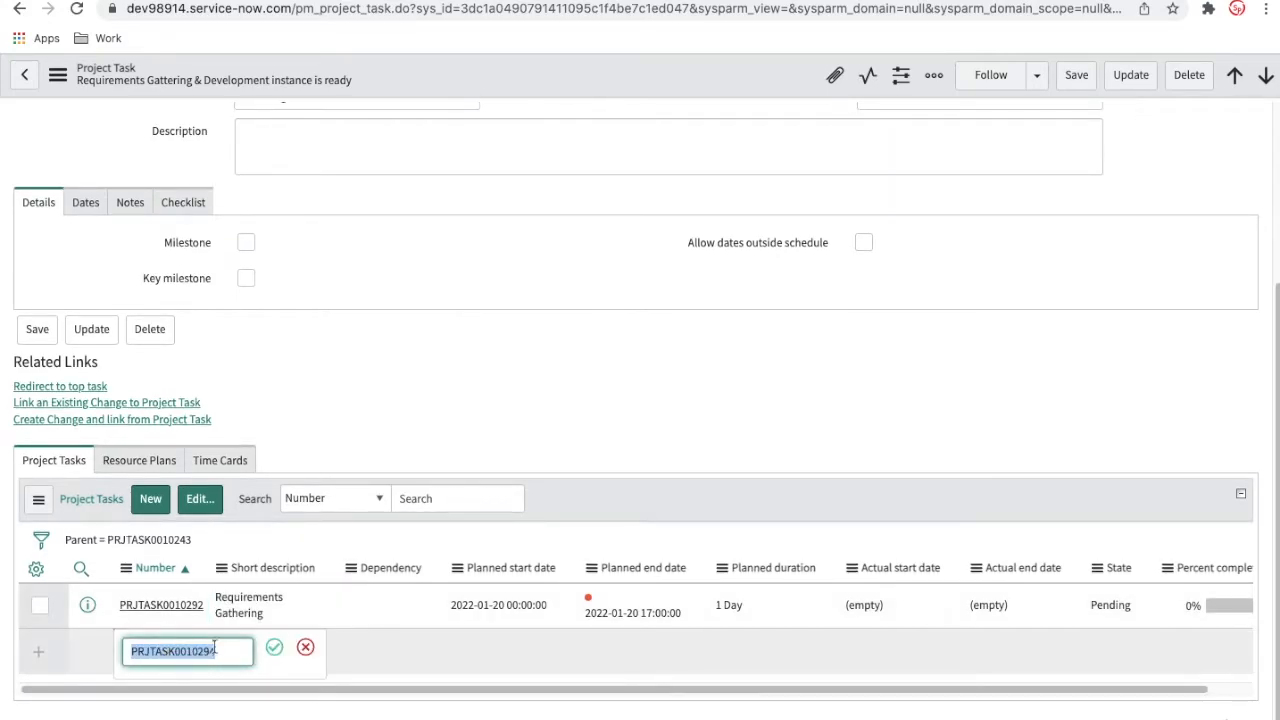
{"action": "left_click", "coordinate": [273, 648]}
{"action": "double_click", "coordinate": [271, 657]}
{"action": "scroll", "coordinate": [420, 398], "scroll_direction": "up", "scroll_amount": 3}
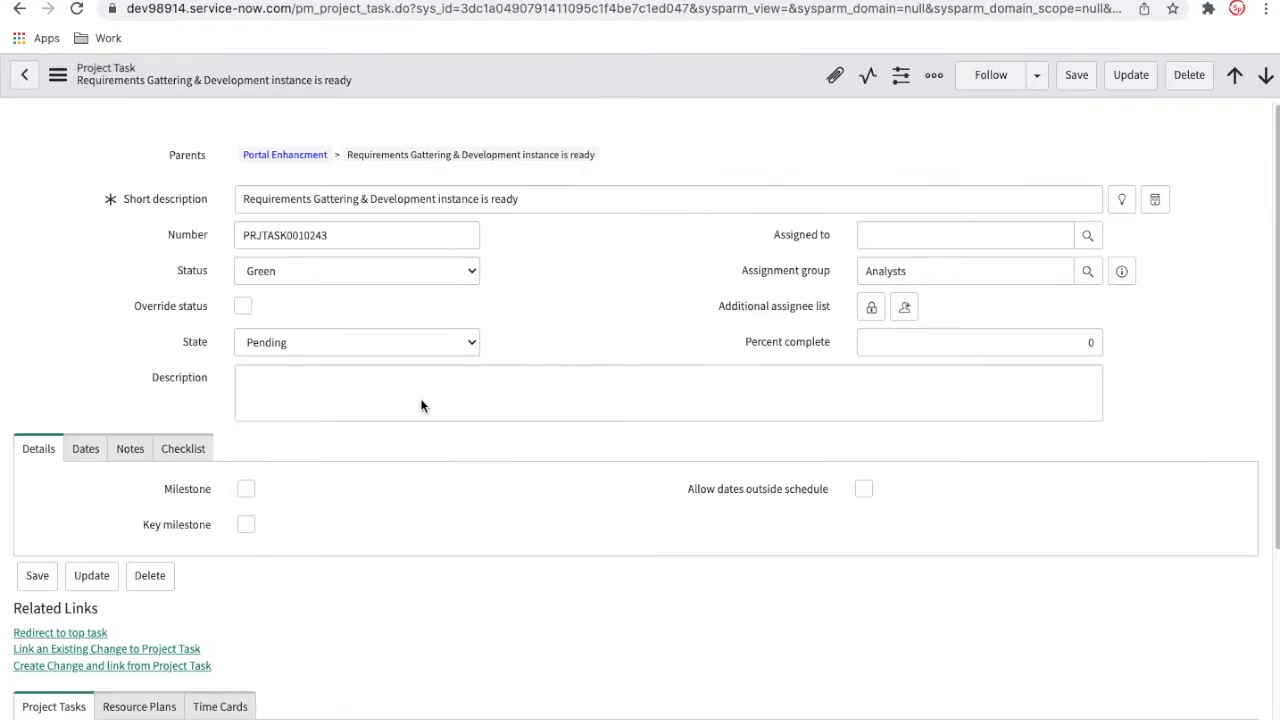
{"action": "left_click", "coordinate": [373, 198]}
{"action": "left_click_drag", "start_coordinate": [371, 198], "coordinate": [542, 225]}
{"action": "key", "text": "ctrl+c"}
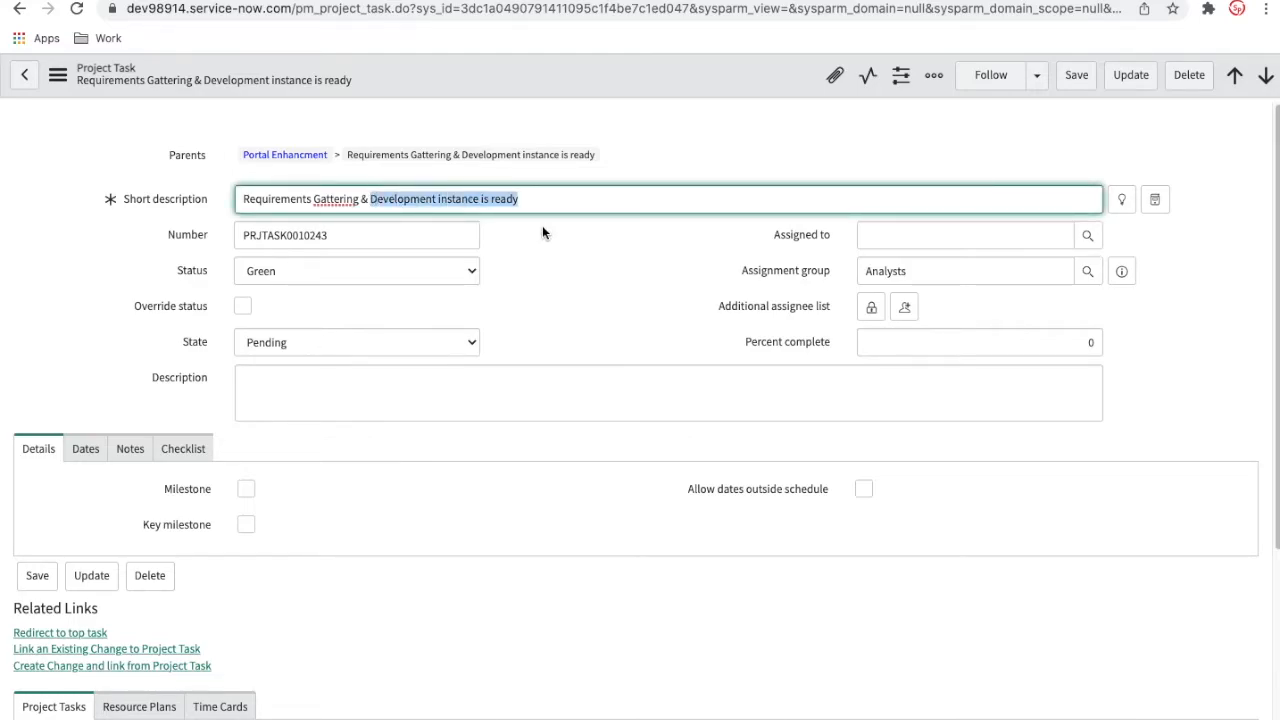
{"action": "scroll", "coordinate": [646, 458], "scroll_direction": "down", "scroll_amount": 3}
{"action": "scroll", "coordinate": [646, 458], "scroll_direction": "down", "scroll_amount": 1}
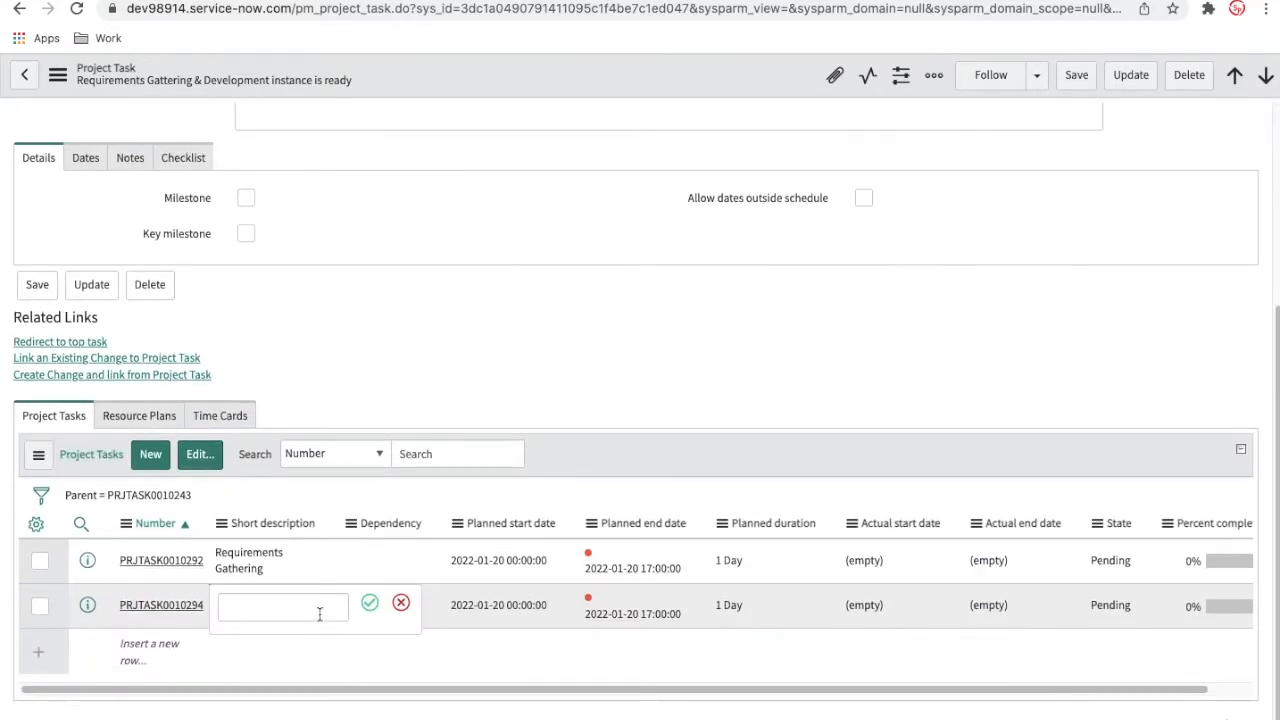
{"action": "key", "text": "ctrl+v"}
{"action": "key", "text": "Return"}
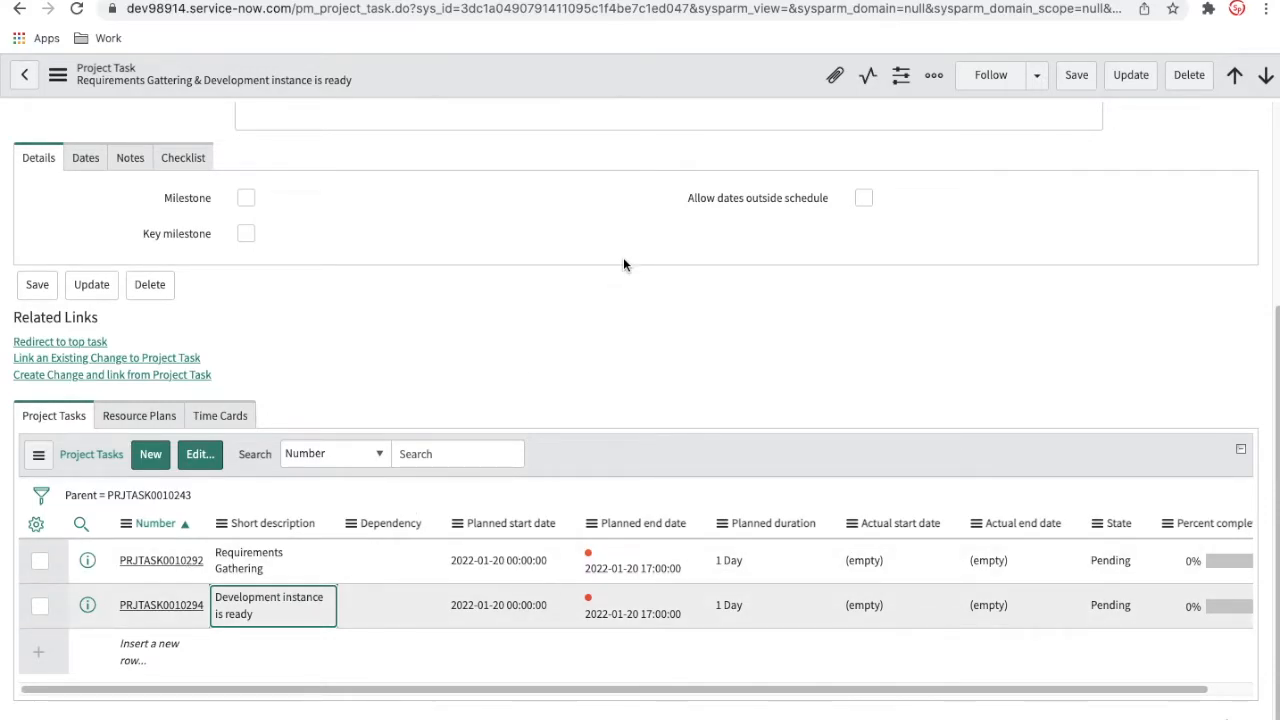
Step: Check the parent task's planned dates and set the Requirements Gathering child task's planned end date to 2022-01-25
{"action": "scroll", "coordinate": [623, 260], "scroll_direction": "up", "scroll_amount": 3}
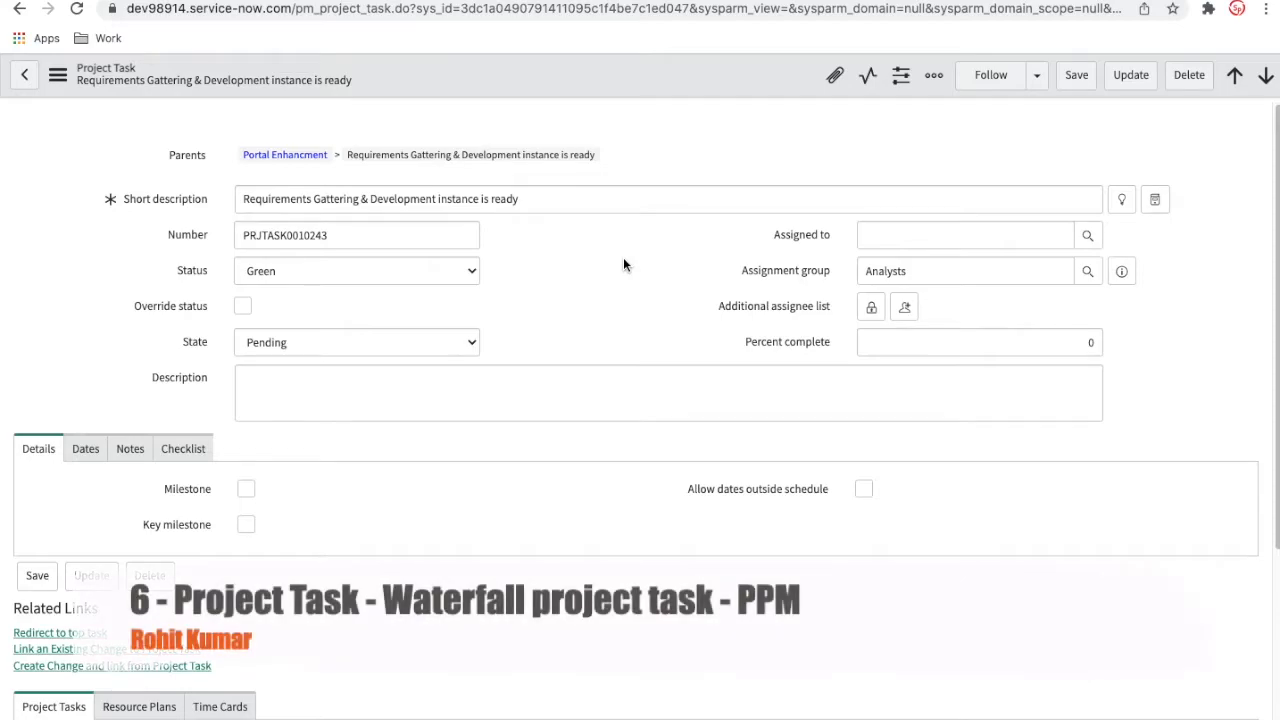
{"action": "left_click", "coordinate": [84, 450]}
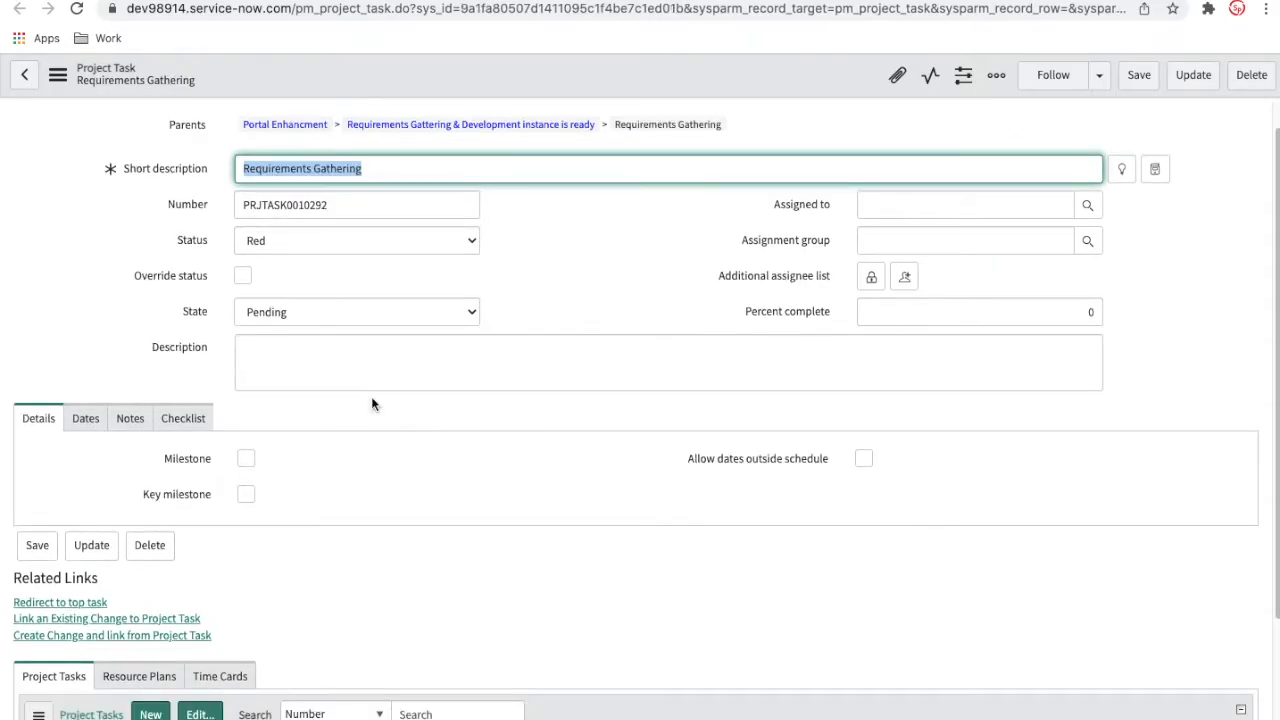
{"action": "left_click", "coordinate": [85, 418]}
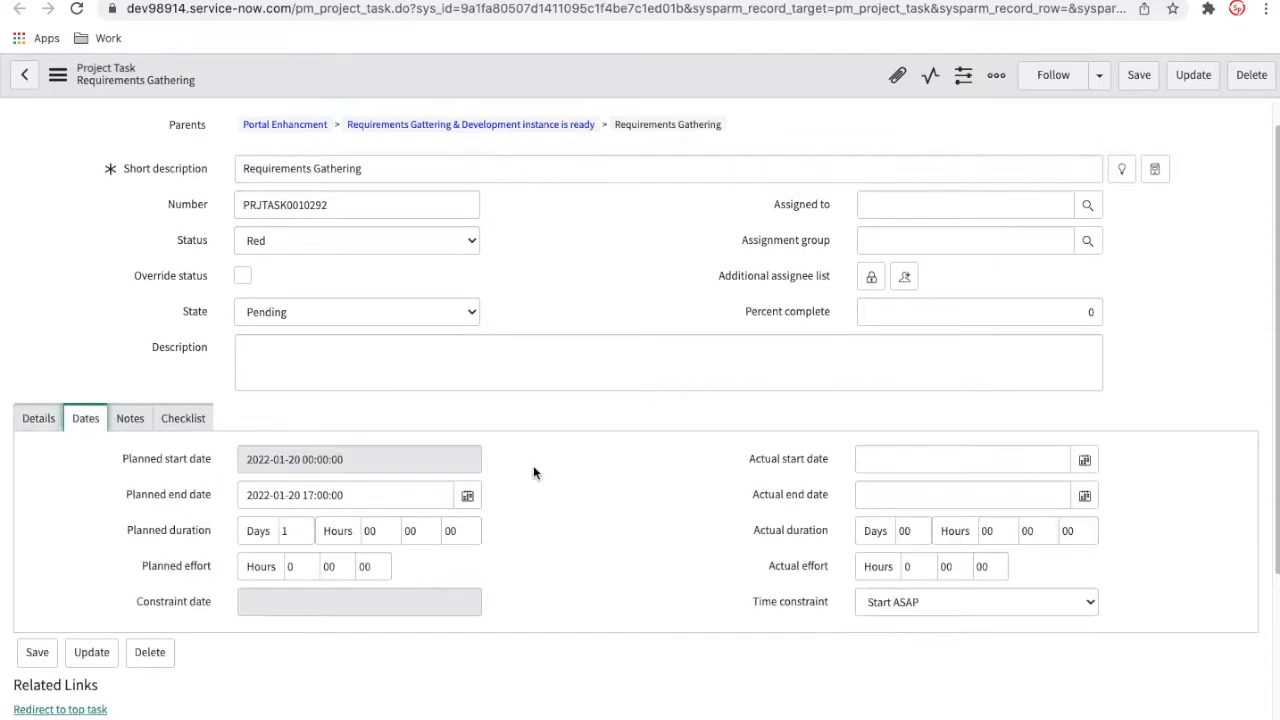
{"action": "left_click", "coordinate": [467, 495]}
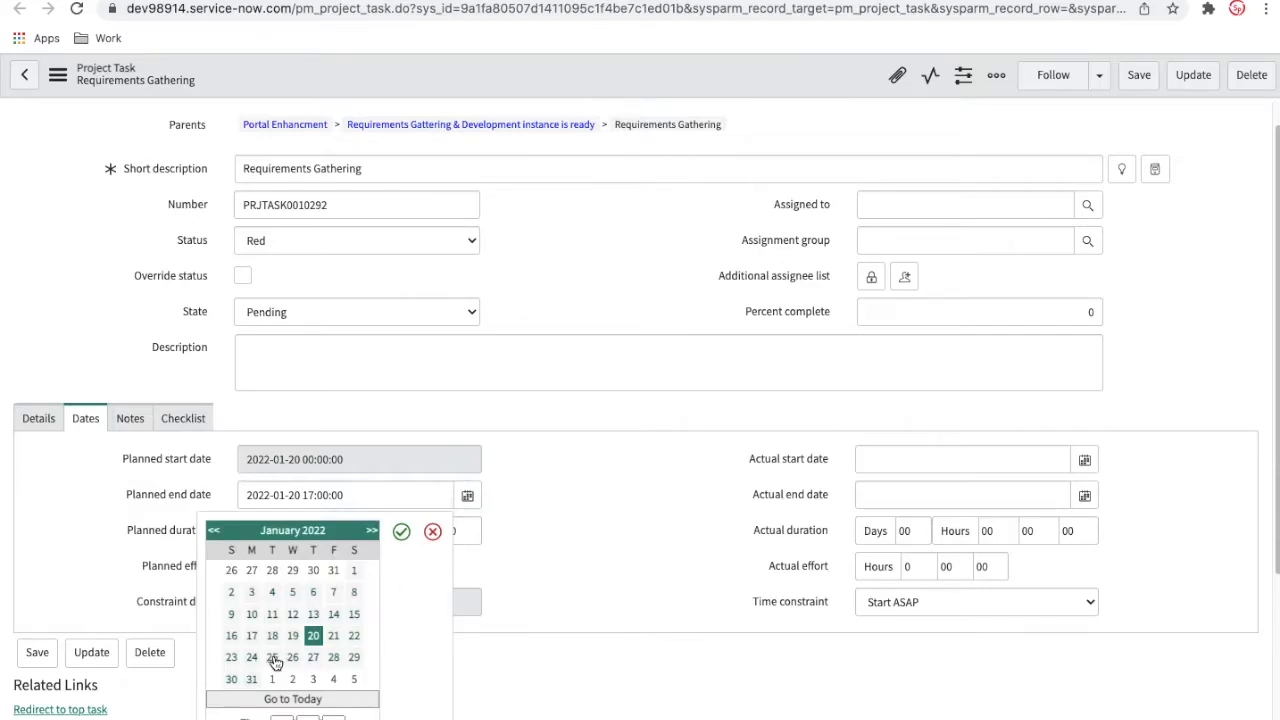
{"action": "left_click", "coordinate": [273, 656]}
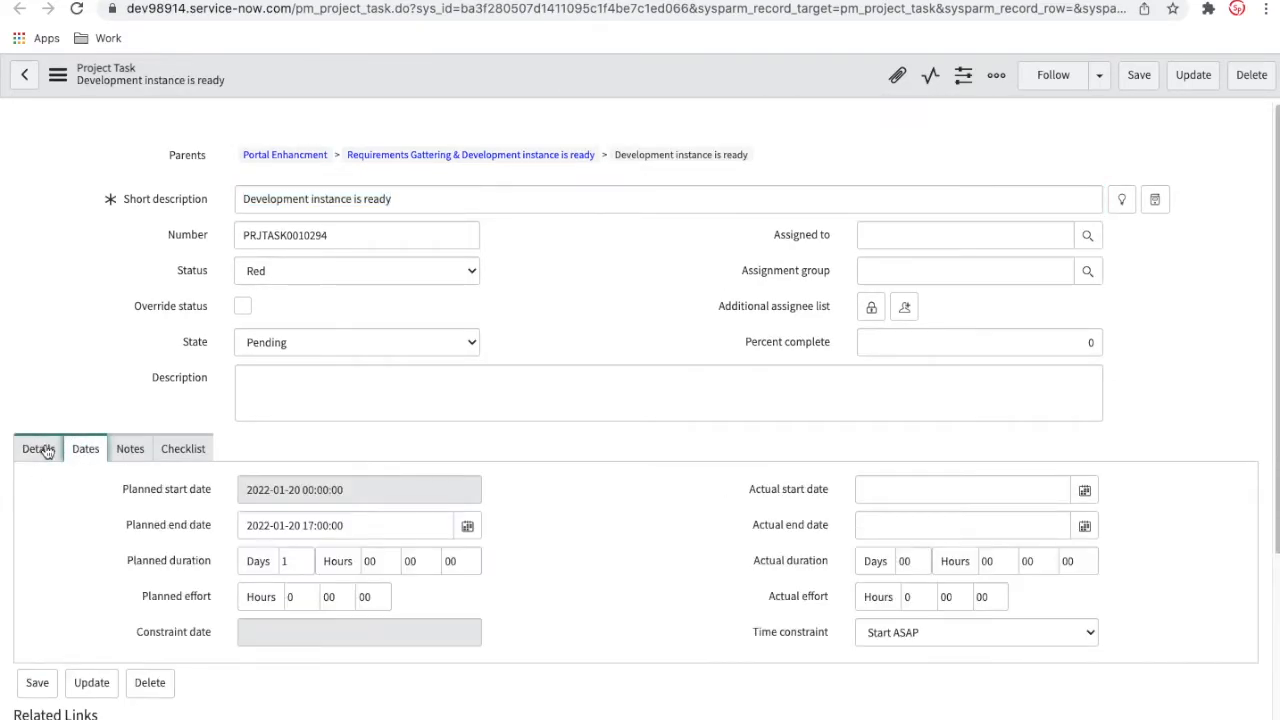
Step: Set the Development instance is ready child task's planned end date to 2022-01-31 and save the task
{"action": "left_click", "coordinate": [40, 449]}
{"action": "left_click", "coordinate": [88, 449]}
{"action": "left_click", "coordinate": [467, 525]}
{"action": "left_click", "coordinate": [397, 542]}
{"action": "left_click", "coordinate": [142, 449]}
{"action": "left_click", "coordinate": [98, 449]}
{"action": "right_click", "coordinate": [530, 66]}
{"action": "left_click", "coordinate": [555, 77]}
Step: Refresh the parent task's child list and reload the Project Workbench to check both child tasks' planned dates
{"action": "scroll", "coordinate": [571, 288], "scroll_direction": "down", "scroll_amount": 3}
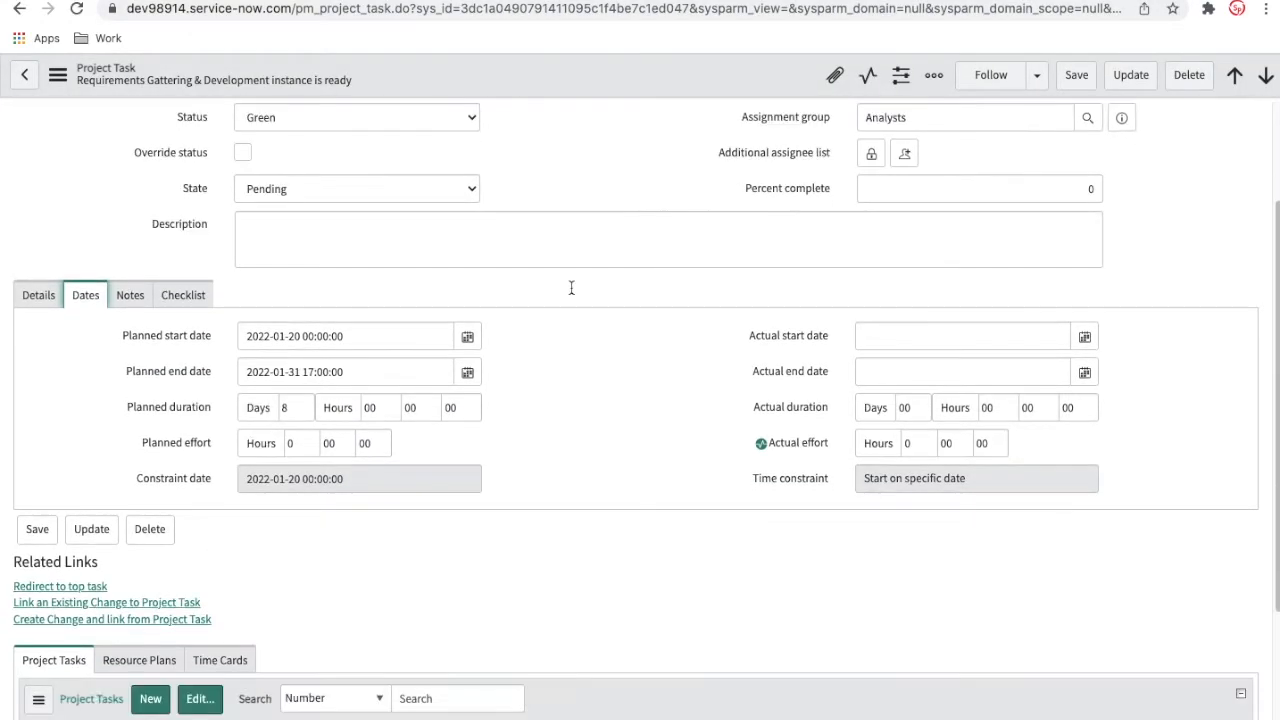
{"action": "scroll", "coordinate": [571, 288], "scroll_direction": "down", "scroll_amount": 1}
{"action": "scroll", "coordinate": [571, 288], "scroll_direction": "up", "scroll_amount": 1}
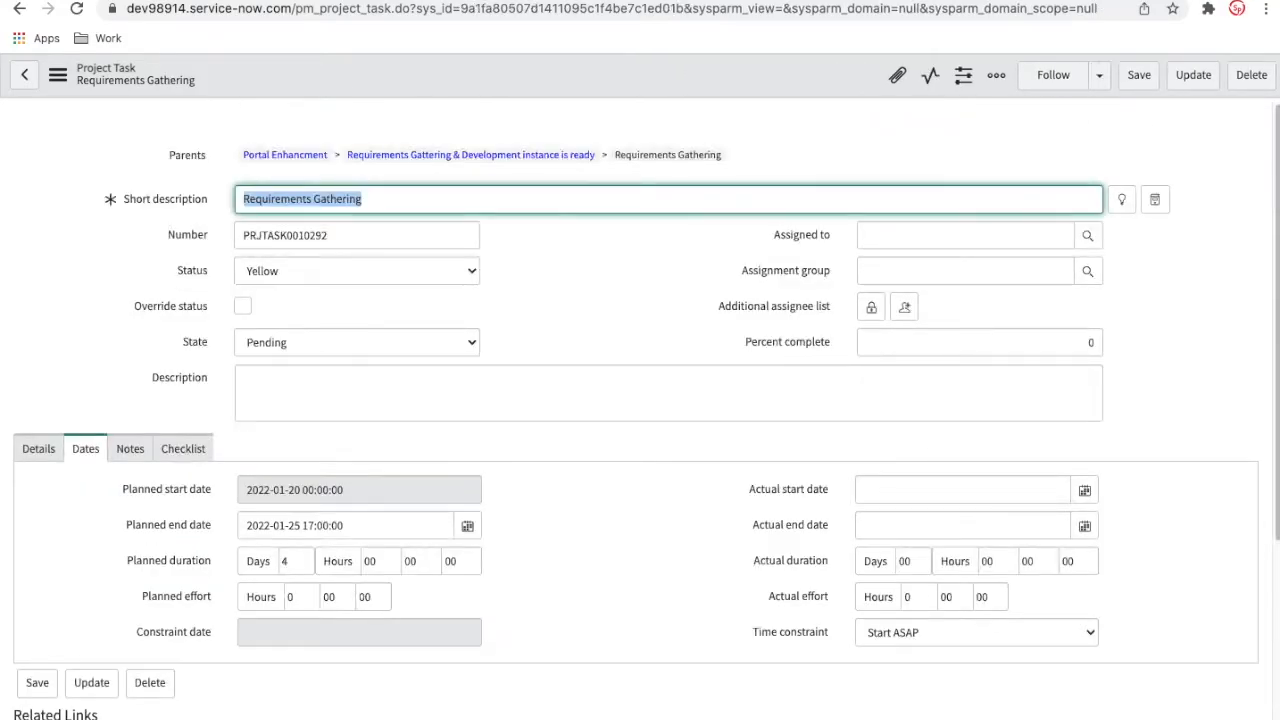
{"action": "scroll", "coordinate": [476, 400], "scroll_direction": "down", "scroll_amount": 1}
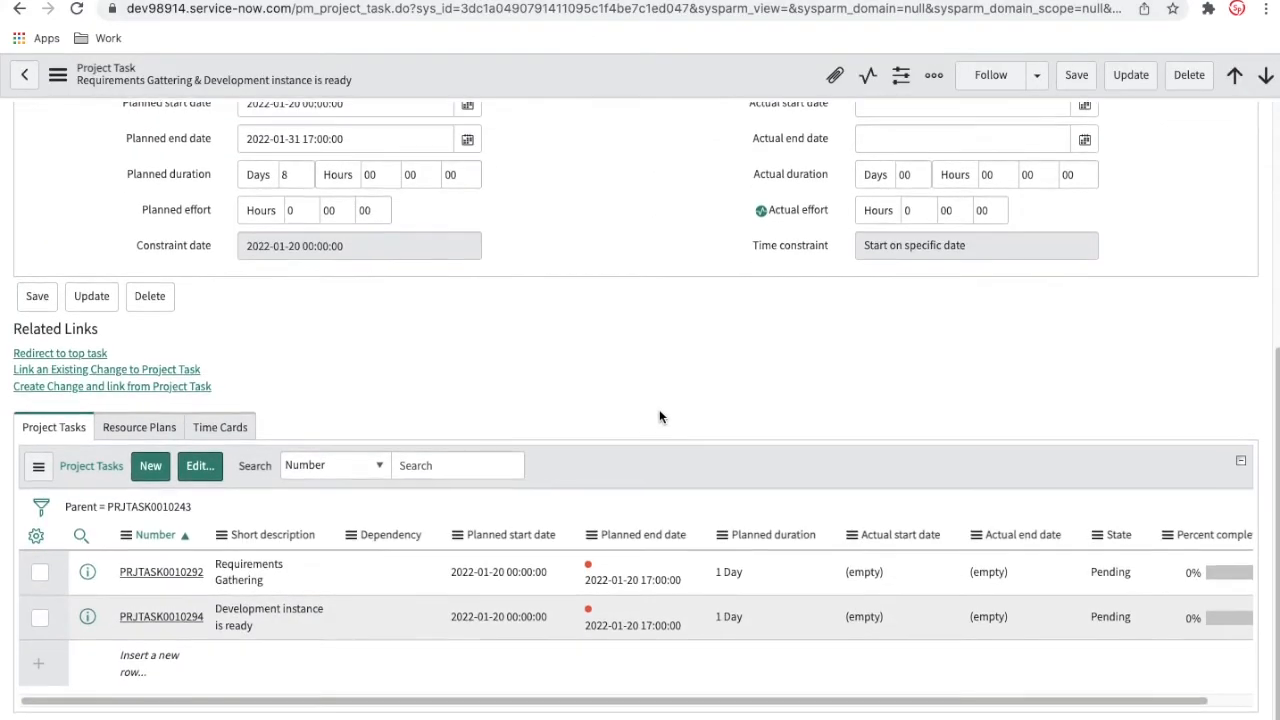
{"action": "left_click", "coordinate": [184, 509]}
{"action": "scroll", "coordinate": [526, 517], "scroll_direction": "up", "scroll_amount": 4}
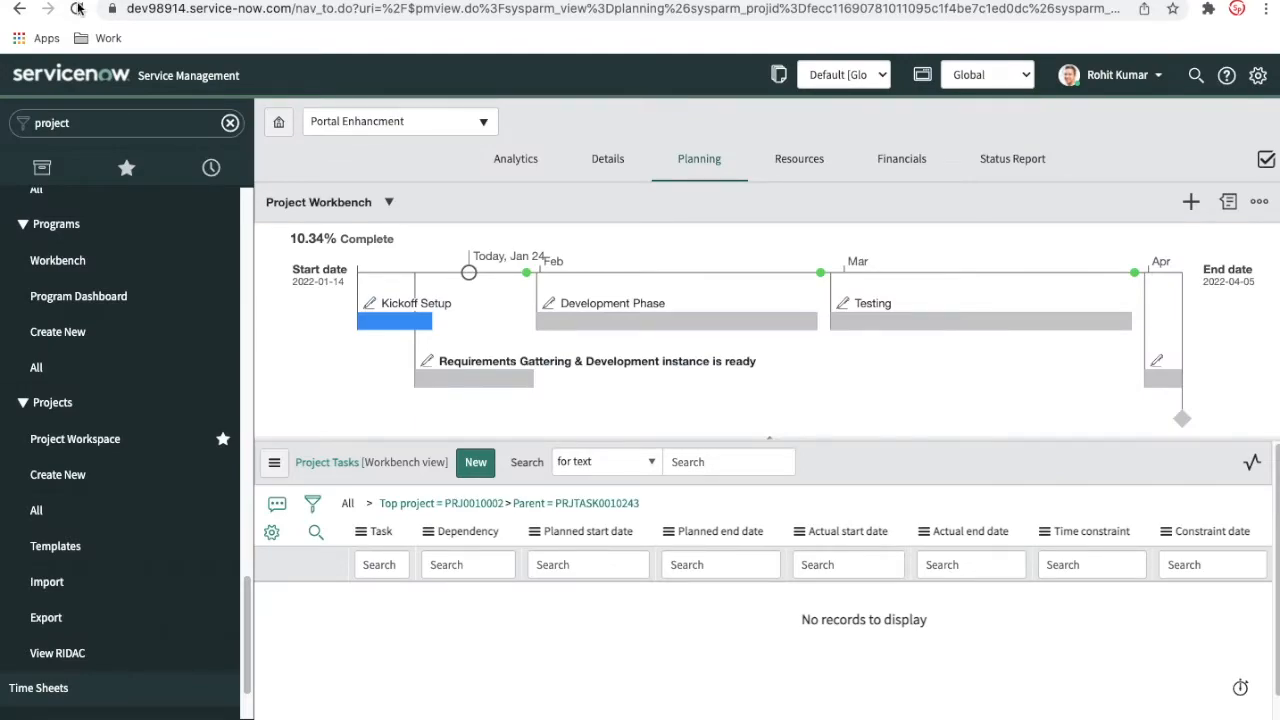
{"action": "left_click", "coordinate": [77, 8]}
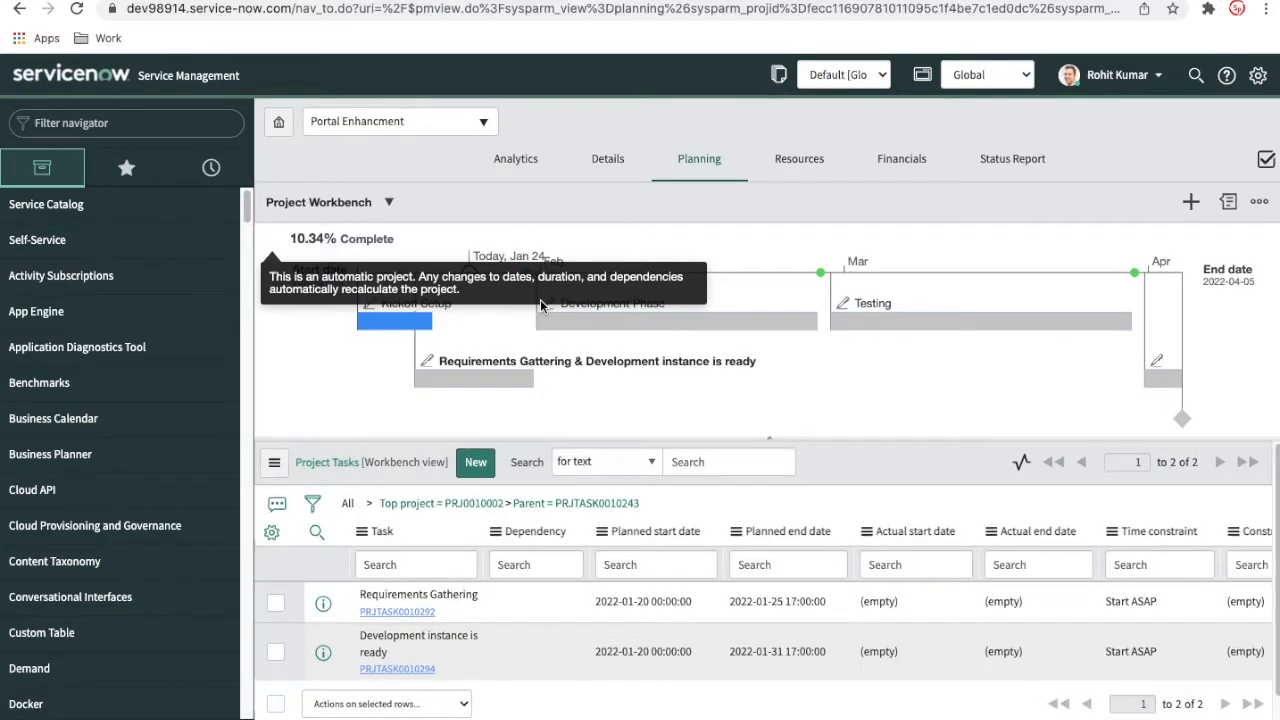
{"action": "left_click", "coordinate": [474, 376]}
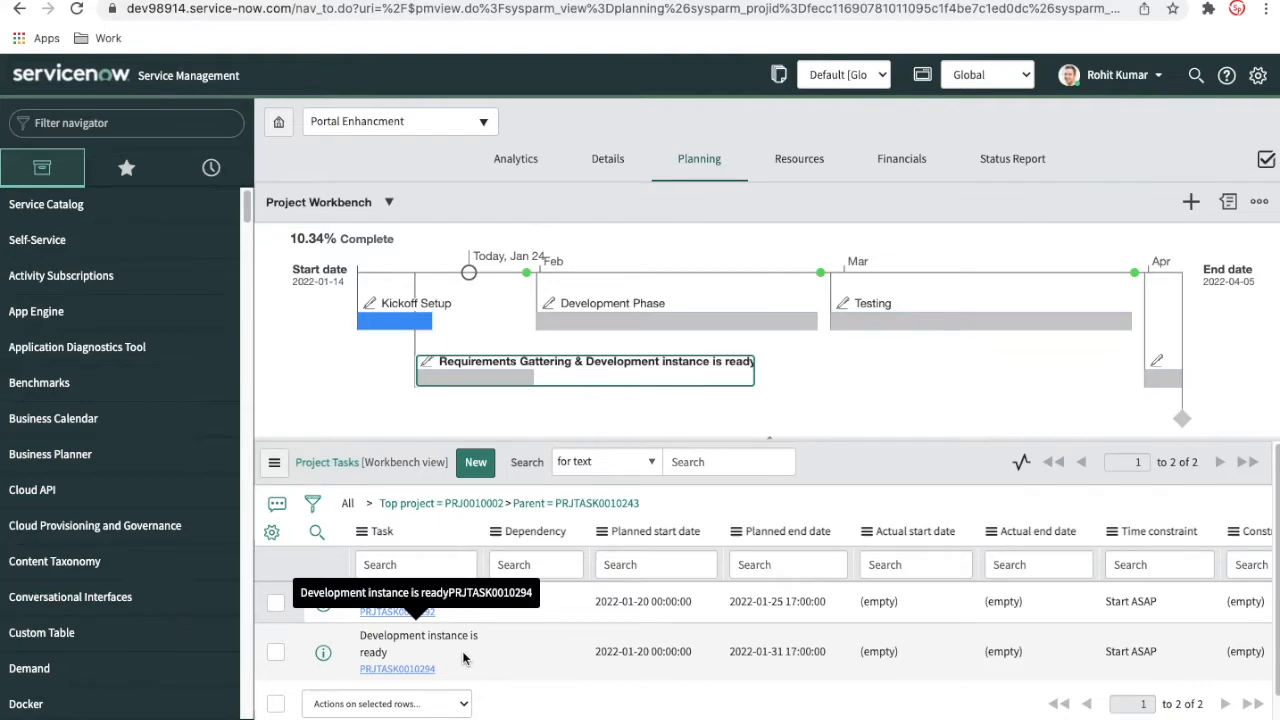
{"action": "left_click", "coordinate": [448, 128]}
{"action": "key", "text": "Escape"}
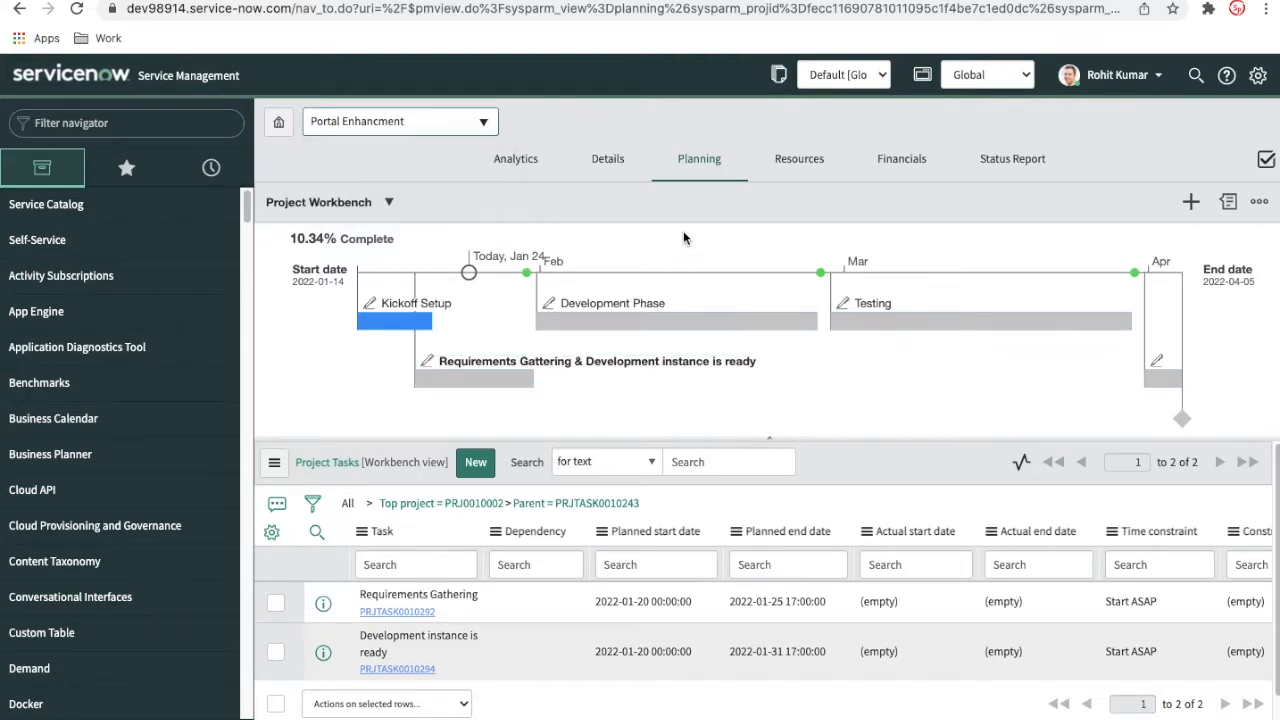
Step: Switch to the Planning Console, expand the Requirements Gattering & Development phase and examine its two child tasks on the timeline
{"action": "left_click", "coordinate": [389, 202]}
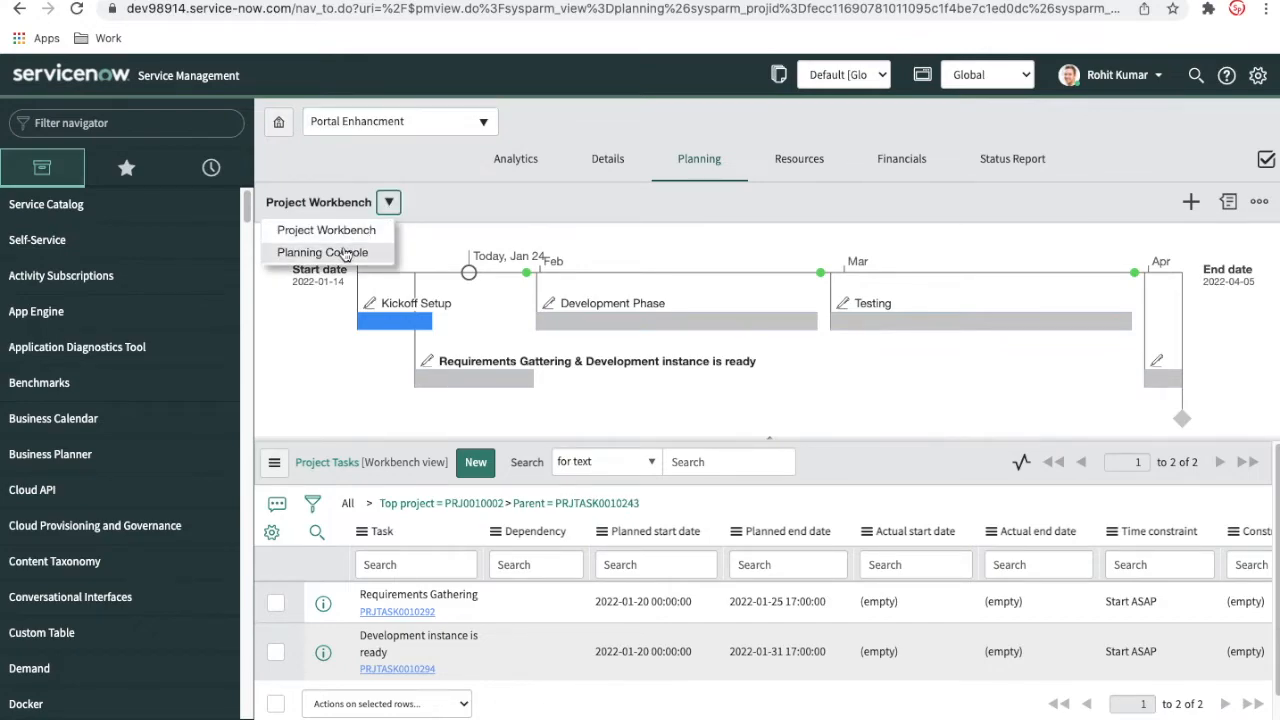
{"action": "left_click", "coordinate": [341, 257]}
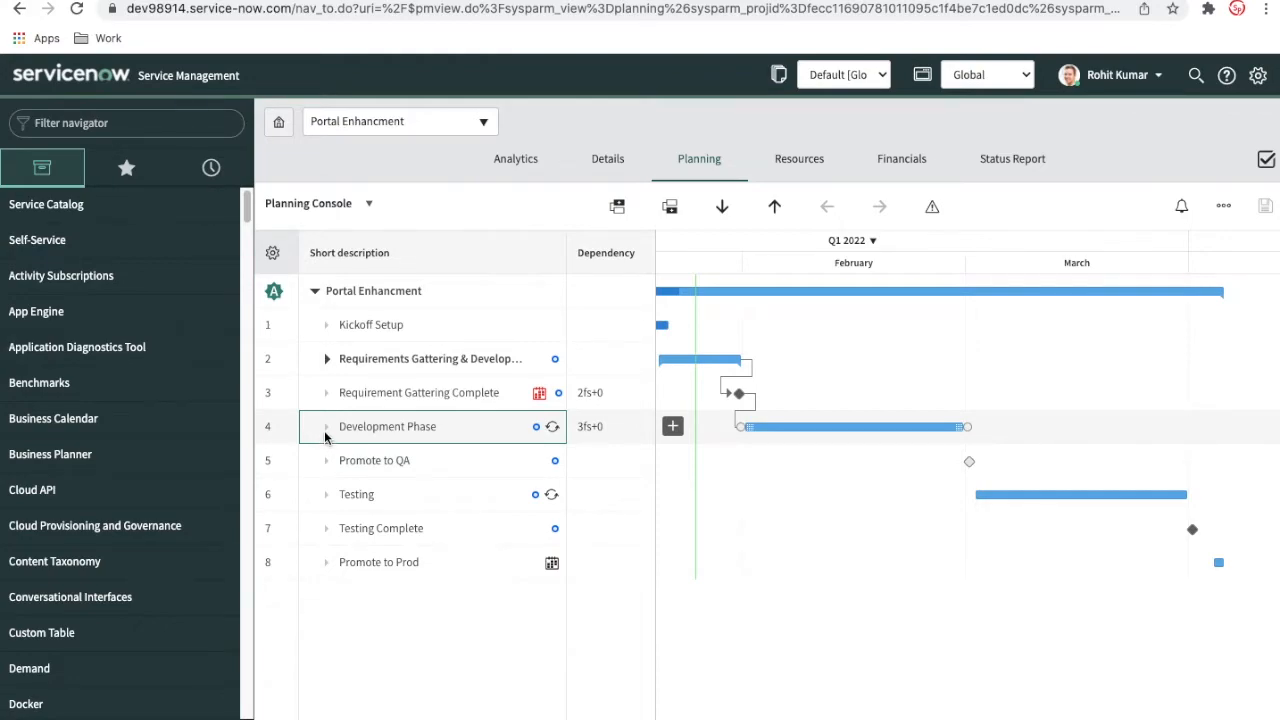
{"action": "left_click", "coordinate": [327, 360]}
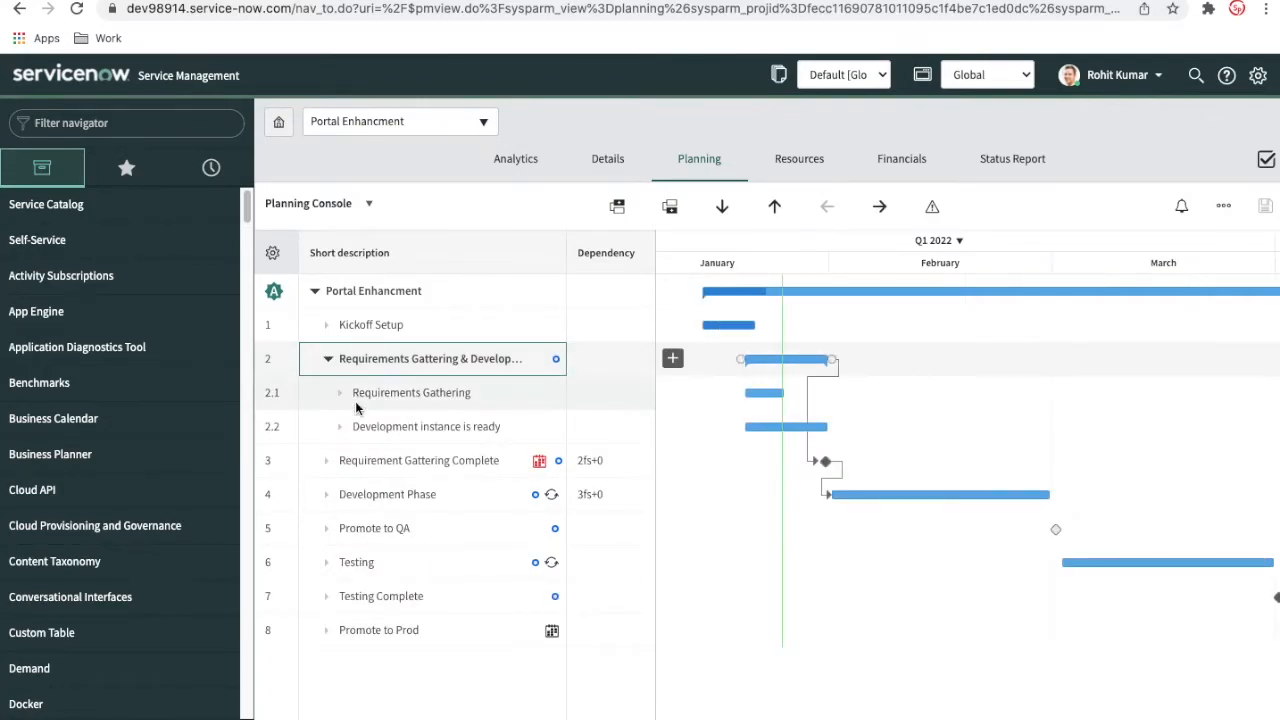
{"action": "left_click", "coordinate": [399, 393]}
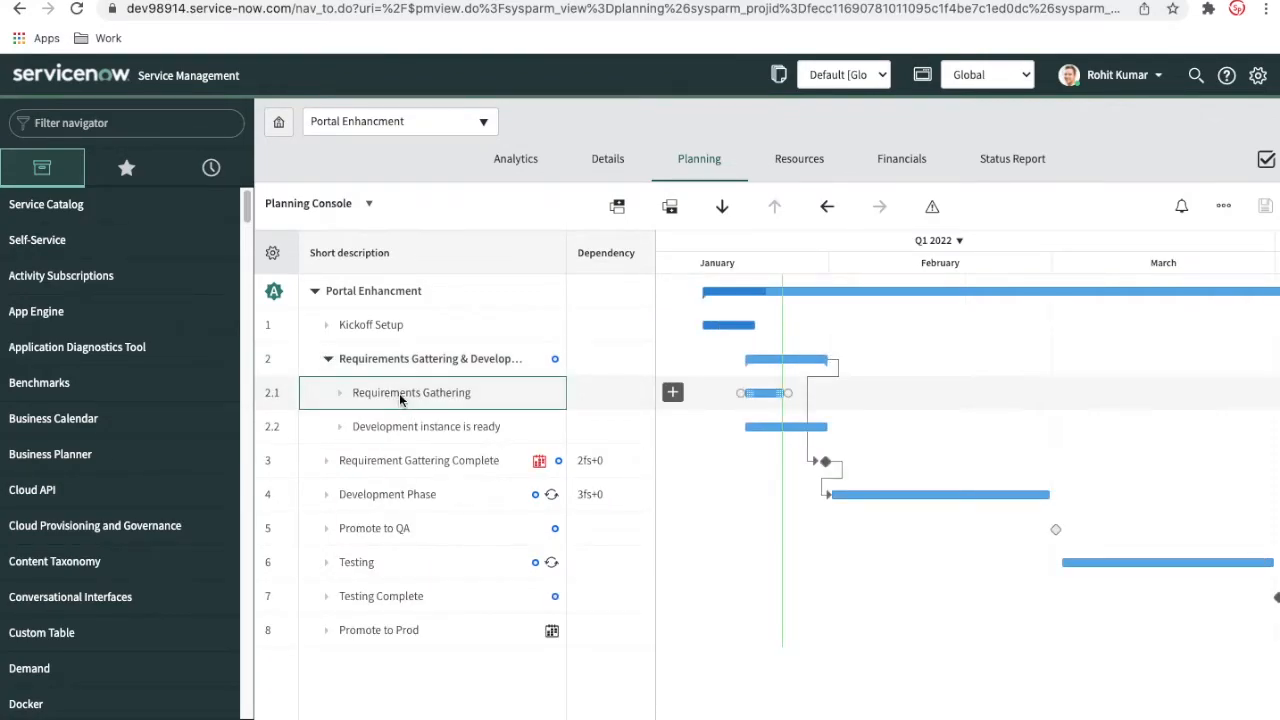
{"action": "left_click", "coordinate": [406, 426]}
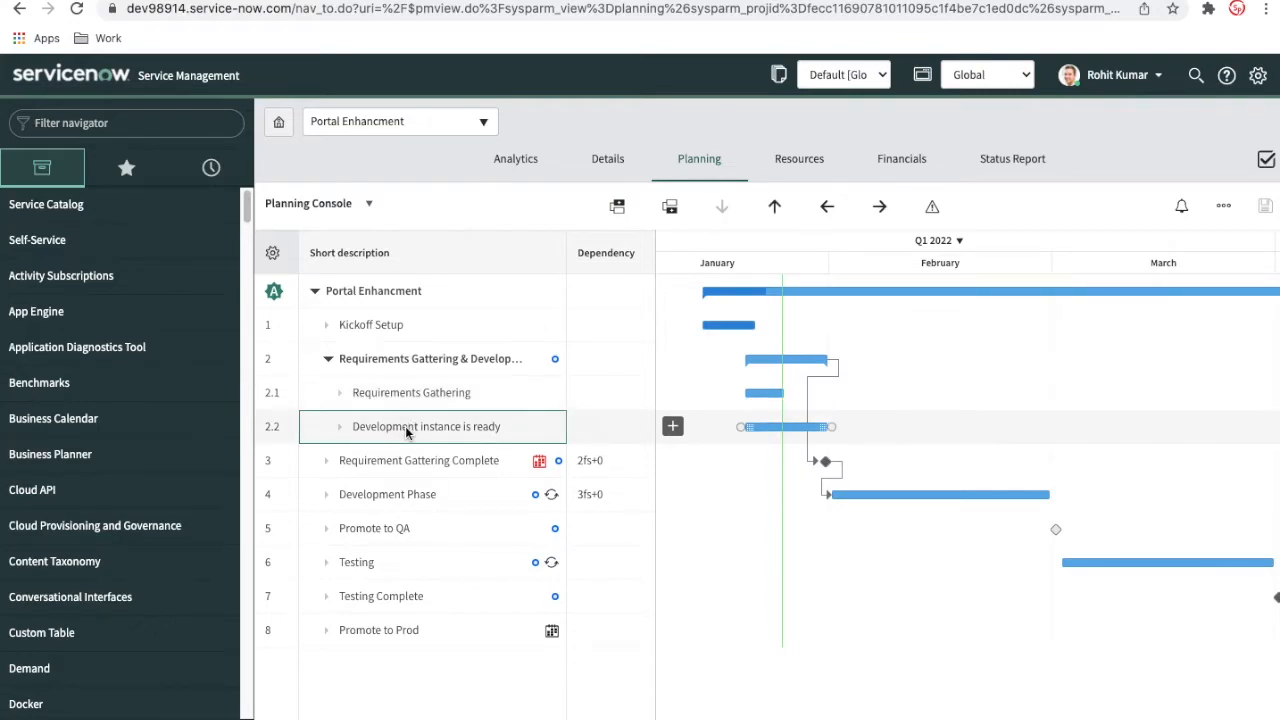
{"action": "mouse_move", "coordinate": [793, 369]}
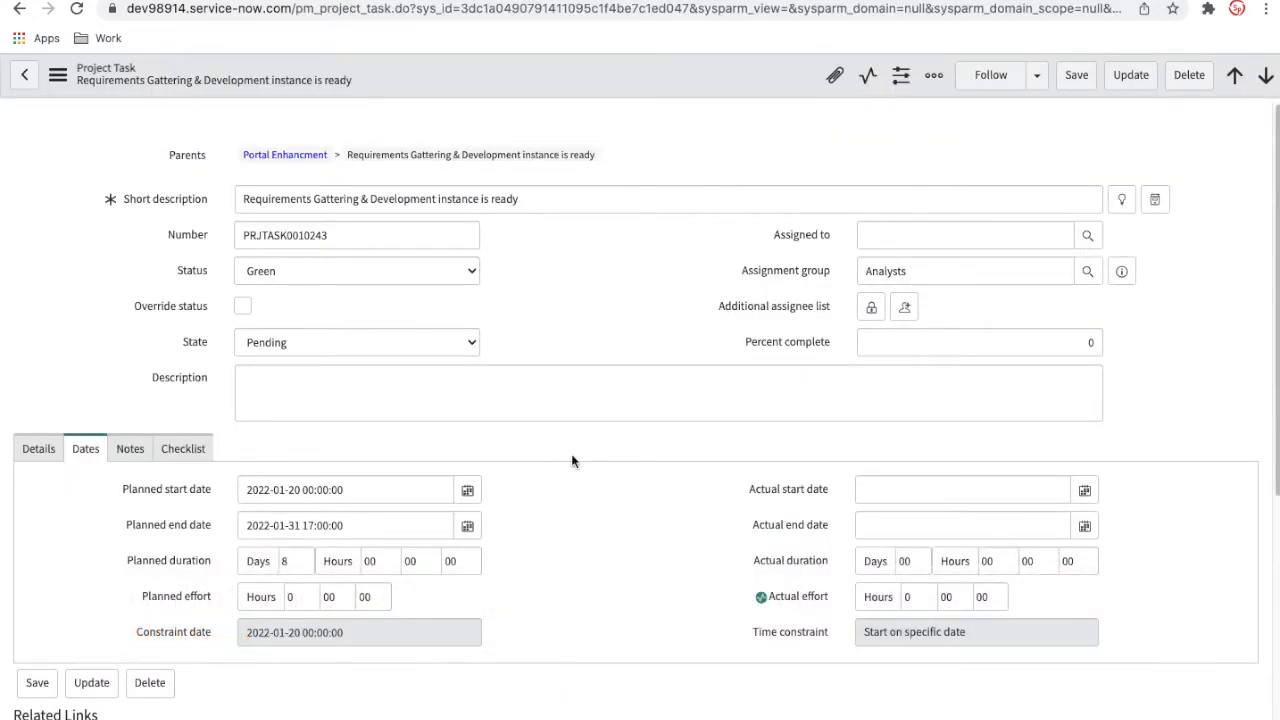
Step: Compare the parent task's state, set the Requirements Gathering child task's state to Work in Progress and save it
{"action": "left_click", "coordinate": [38, 448]}
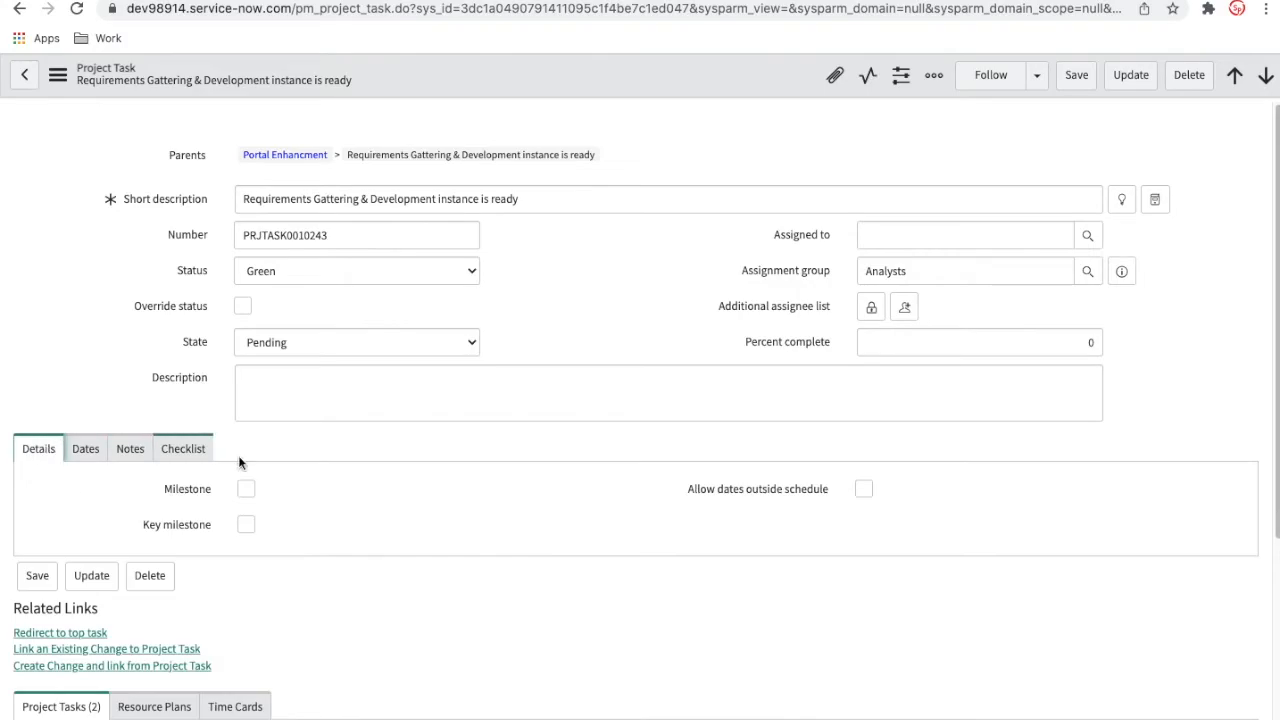
{"action": "scroll", "coordinate": [238, 460], "scroll_direction": "down", "scroll_amount": 2}
{"action": "scroll", "coordinate": [238, 462], "scroll_direction": "up", "scroll_amount": 2}
{"action": "left_click", "coordinate": [770, 0]}
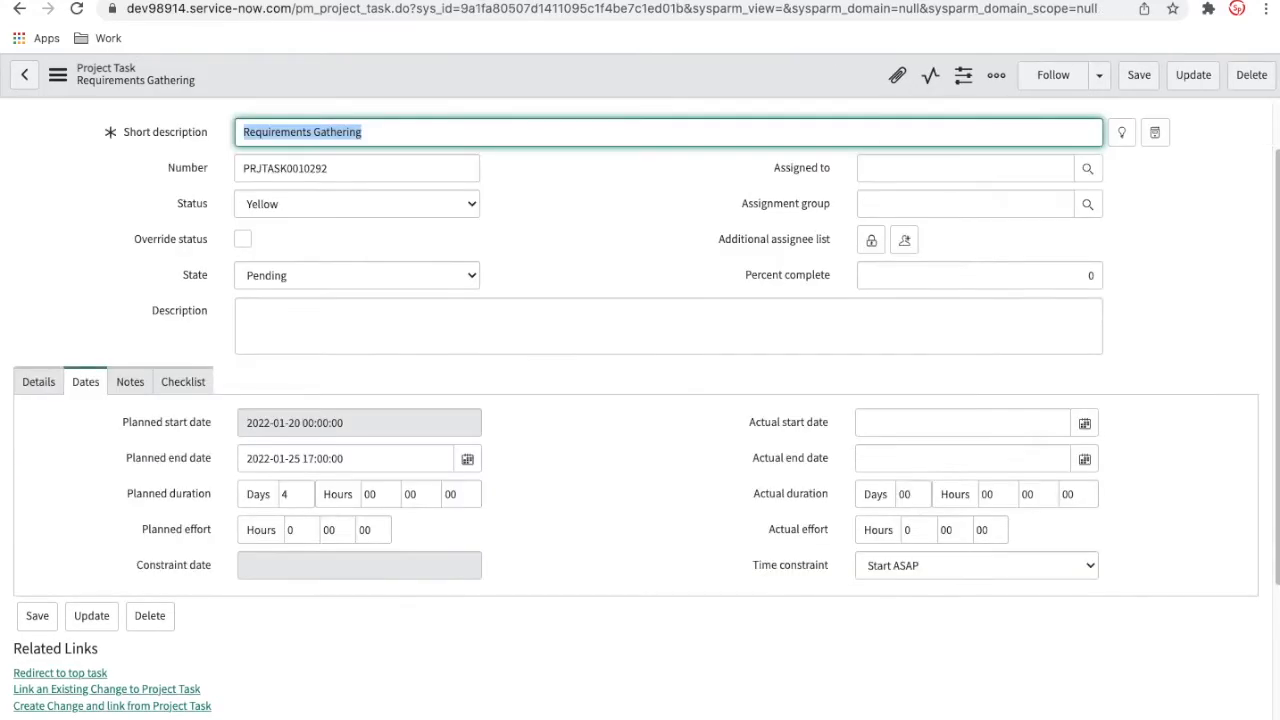
{"action": "left_click", "coordinate": [530, 0]}
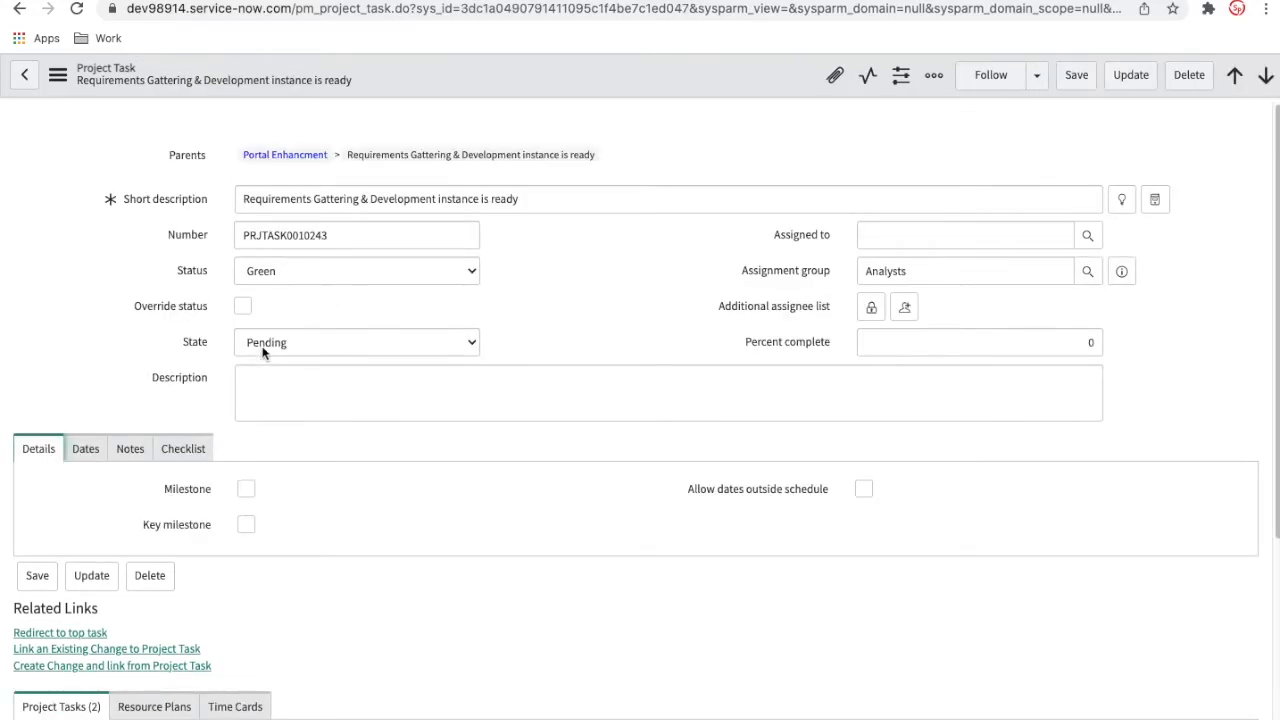
{"action": "left_click", "coordinate": [766, 0]}
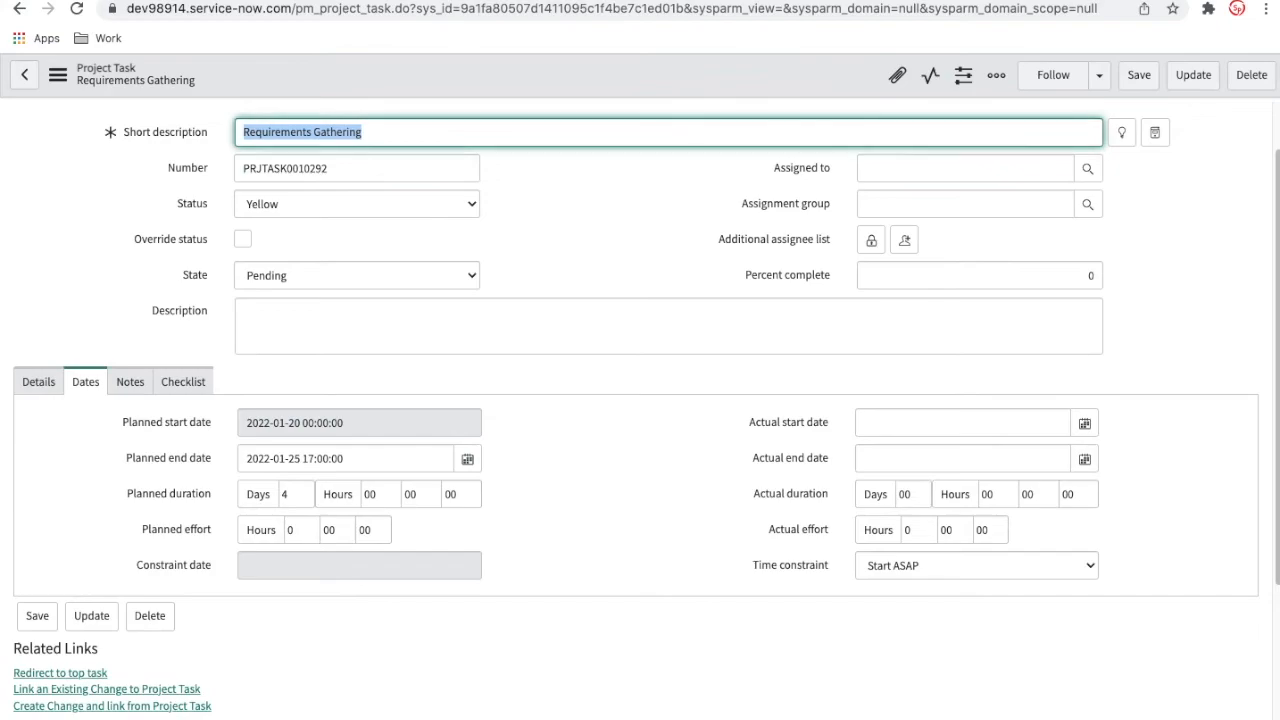
{"action": "mouse_move", "coordinate": [470, 424]}
{"action": "left_click", "coordinate": [366, 284]}
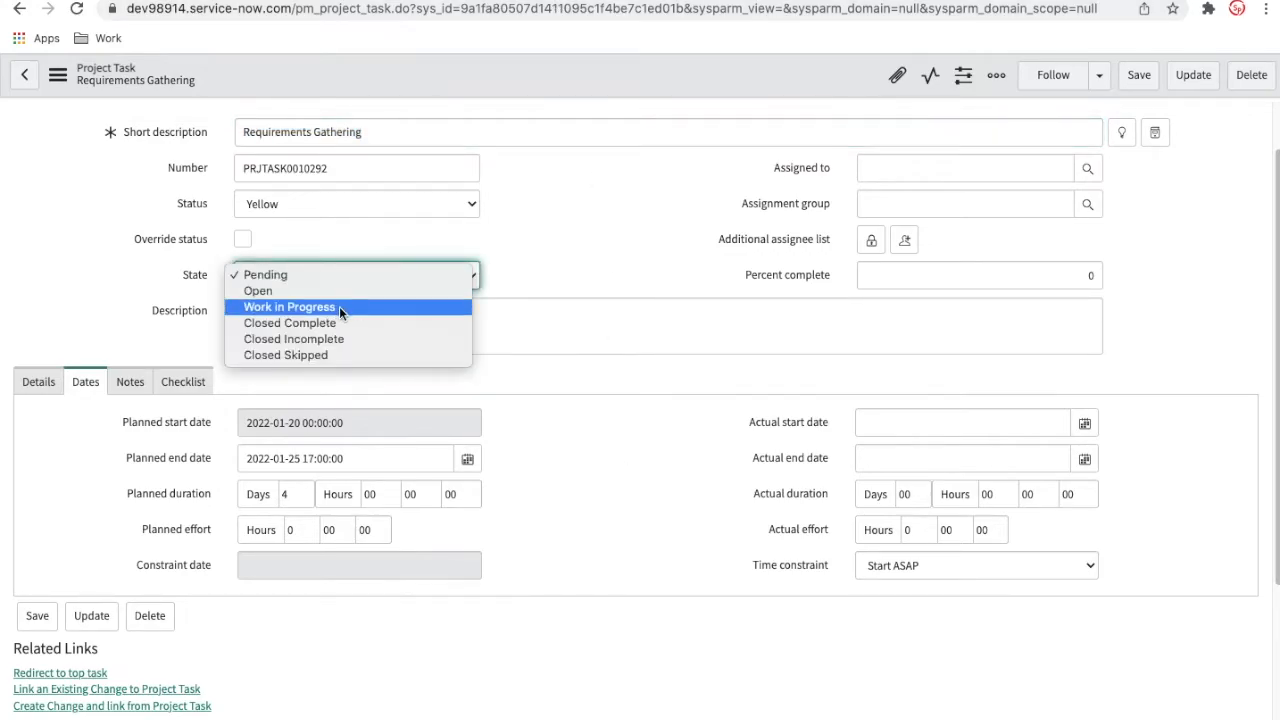
{"action": "left_click", "coordinate": [339, 306]}
{"action": "right_click", "coordinate": [503, 73]}
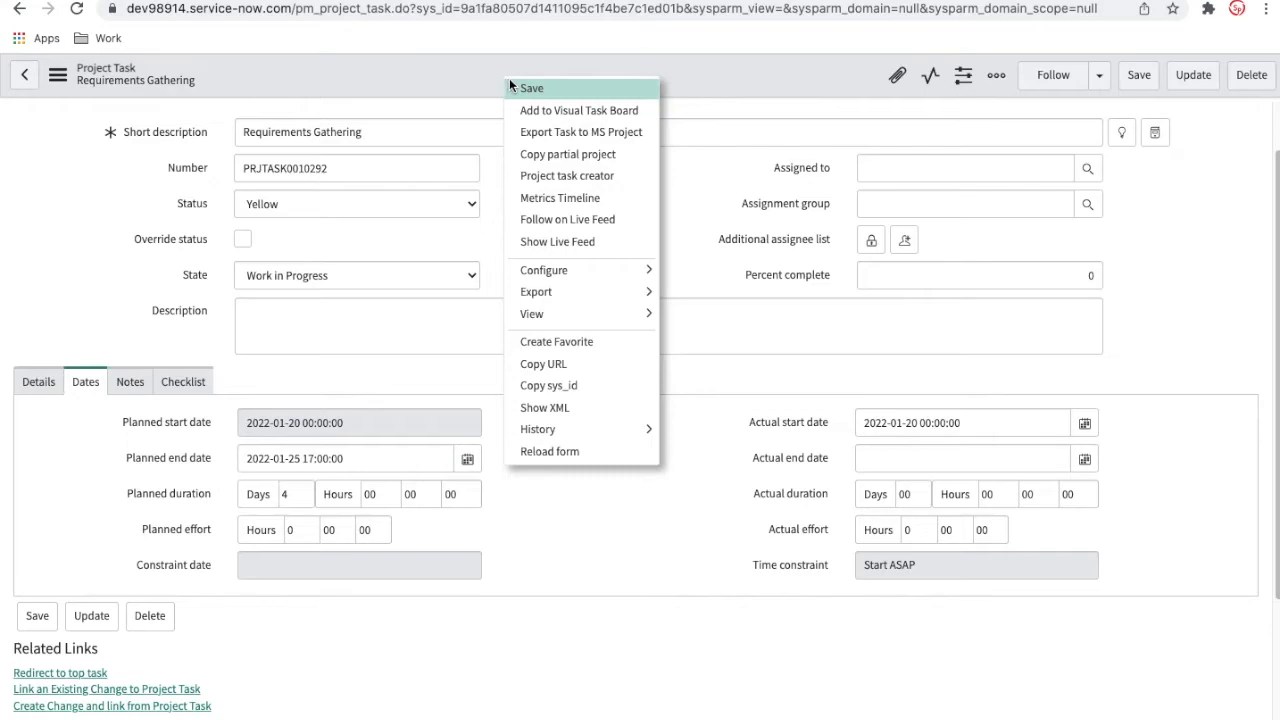
{"action": "left_click", "coordinate": [512, 87]}
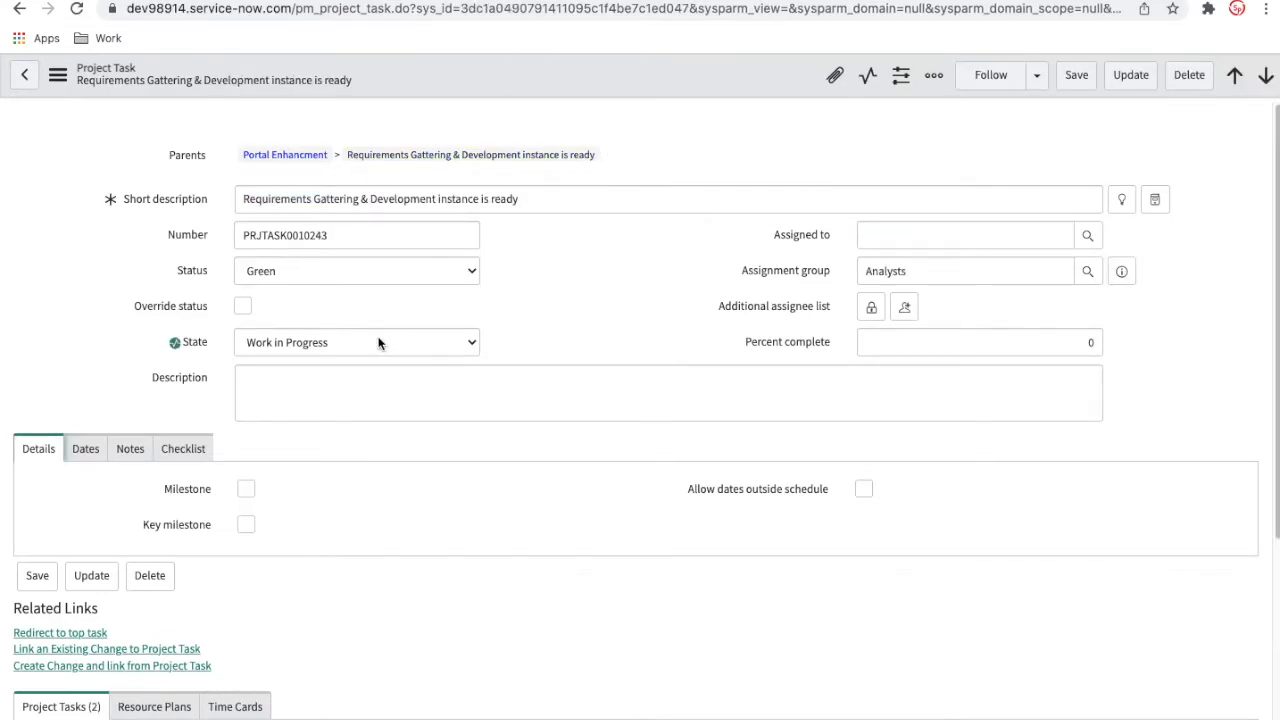
Step: Set the Requirements Gathering child task's state to Closed Complete, save it and check the parent task's percent complete
{"action": "scroll", "coordinate": [434, 485], "scroll_direction": "down", "scroll_amount": 1}
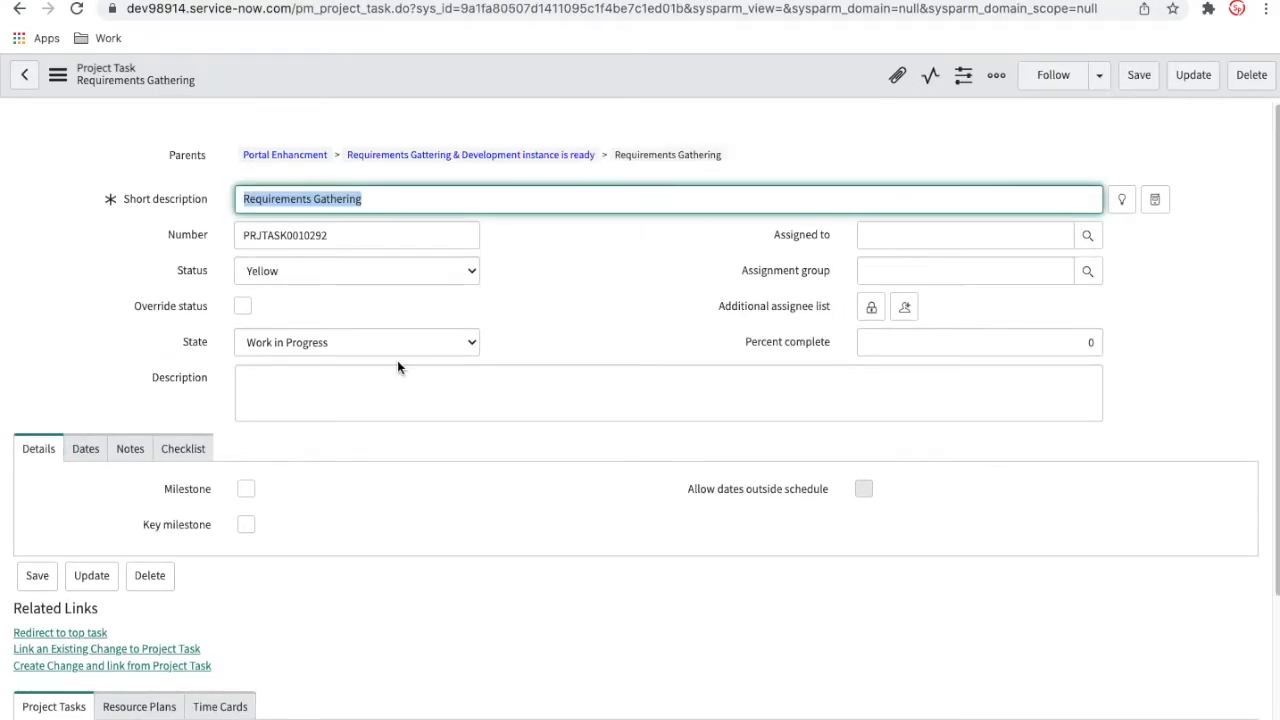
{"action": "left_click", "coordinate": [378, 345]}
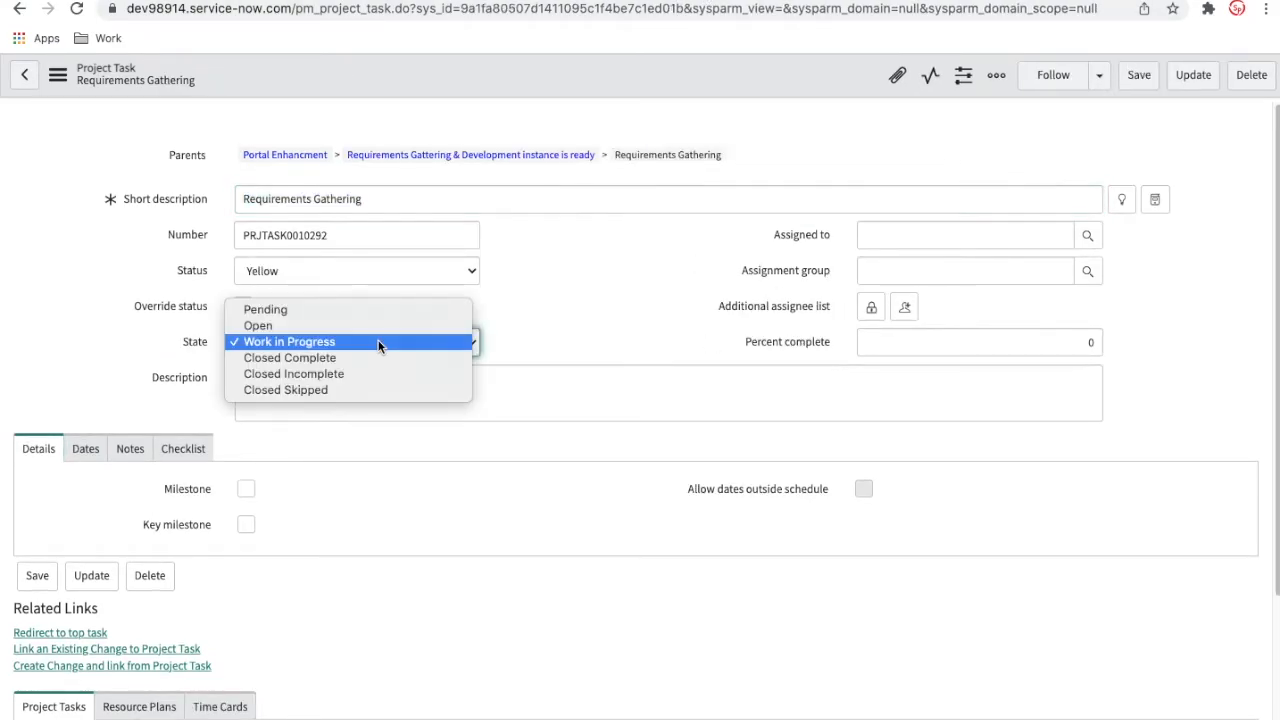
{"action": "left_click", "coordinate": [330, 358]}
{"action": "right_click", "coordinate": [555, 66]}
{"action": "left_click", "coordinate": [566, 74]}
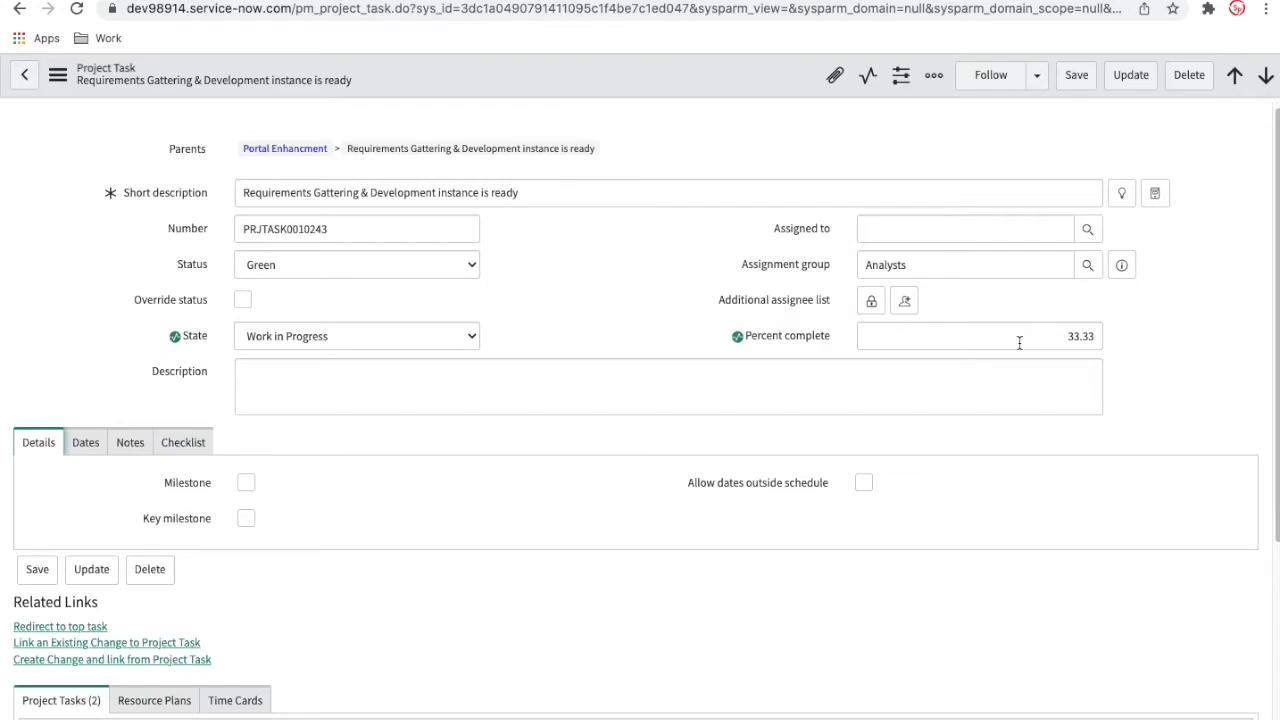
{"action": "scroll", "coordinate": [1019, 343], "scroll_direction": "down", "scroll_amount": 2}
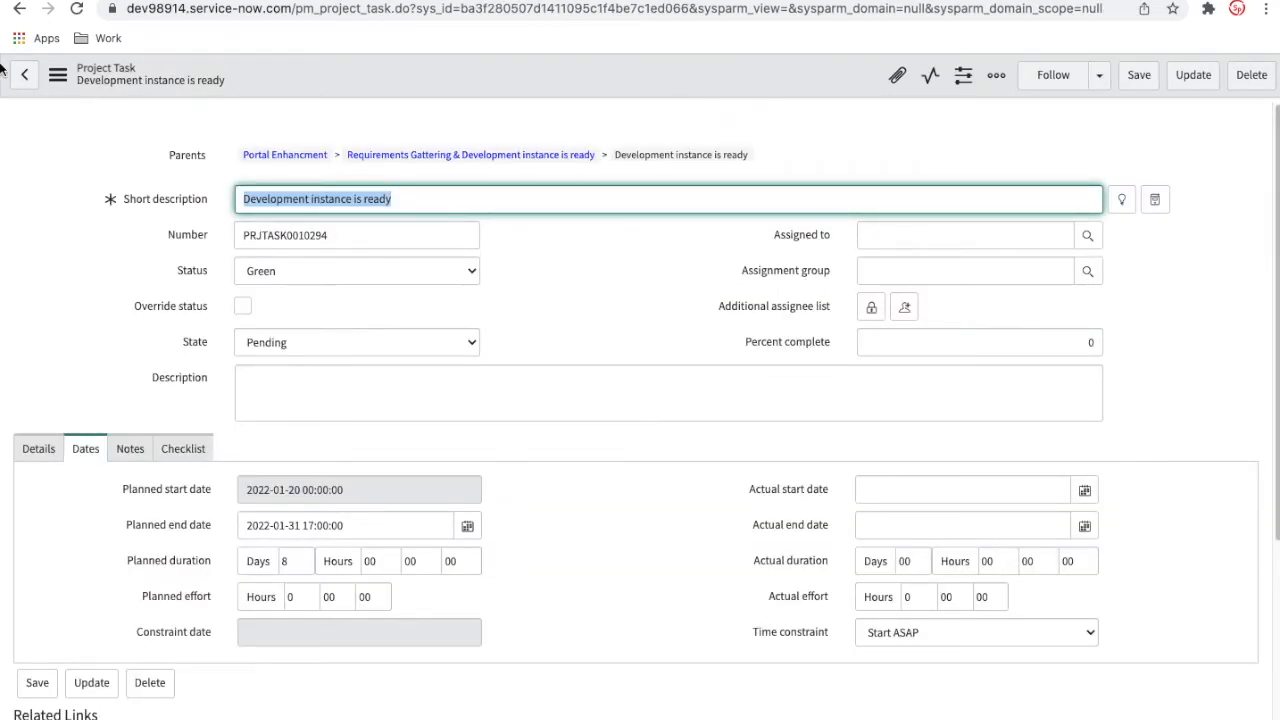
Step: Reload the Development instance is ready task and create a change request linked to it
{"action": "left_click", "coordinate": [79, 8]}
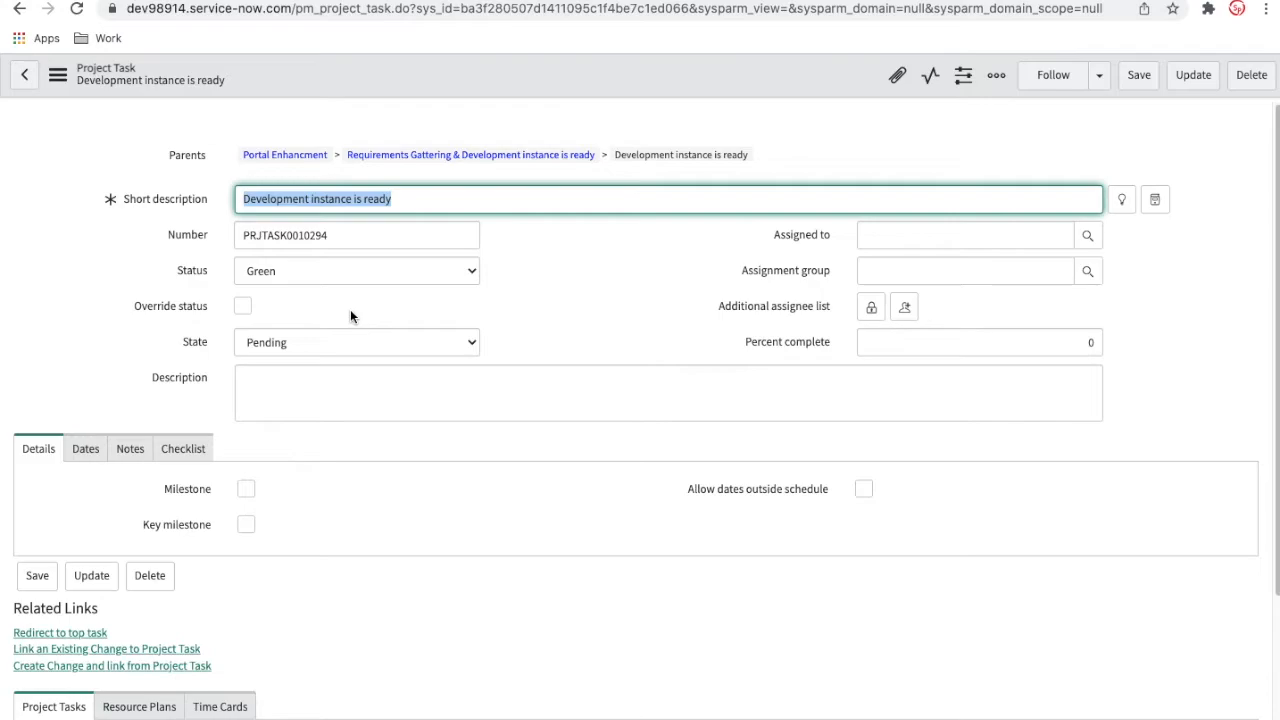
{"action": "scroll", "coordinate": [386, 591], "scroll_direction": "down", "scroll_amount": 1}
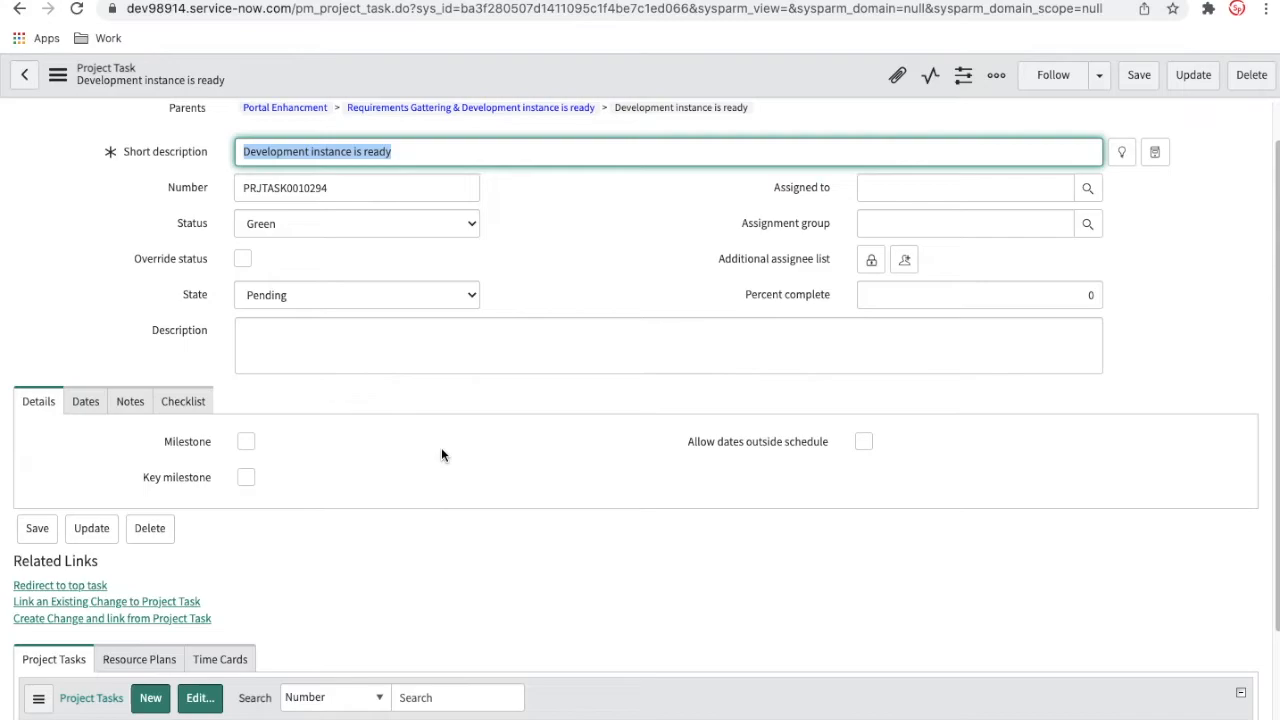
{"action": "left_click", "coordinate": [150, 619]}
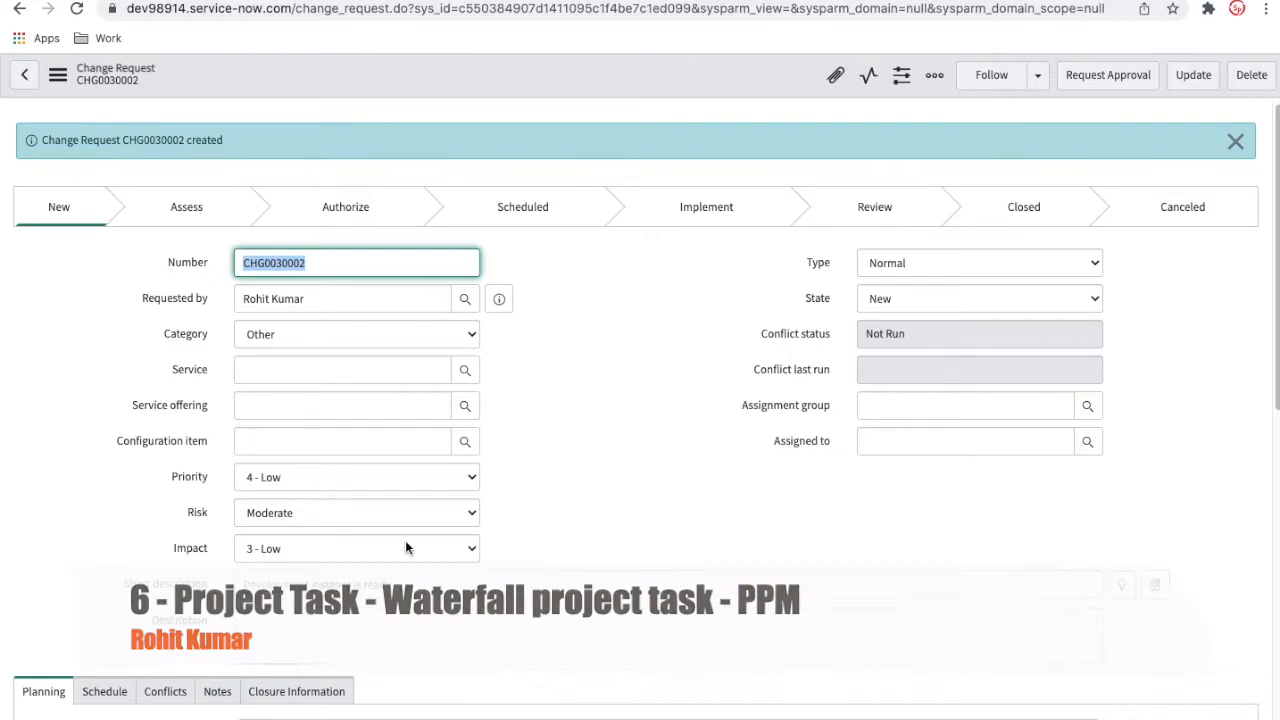
Step: Return to the Development instance is ready task and examine the linked change in its project task links
{"action": "left_click", "coordinate": [19, 9]}
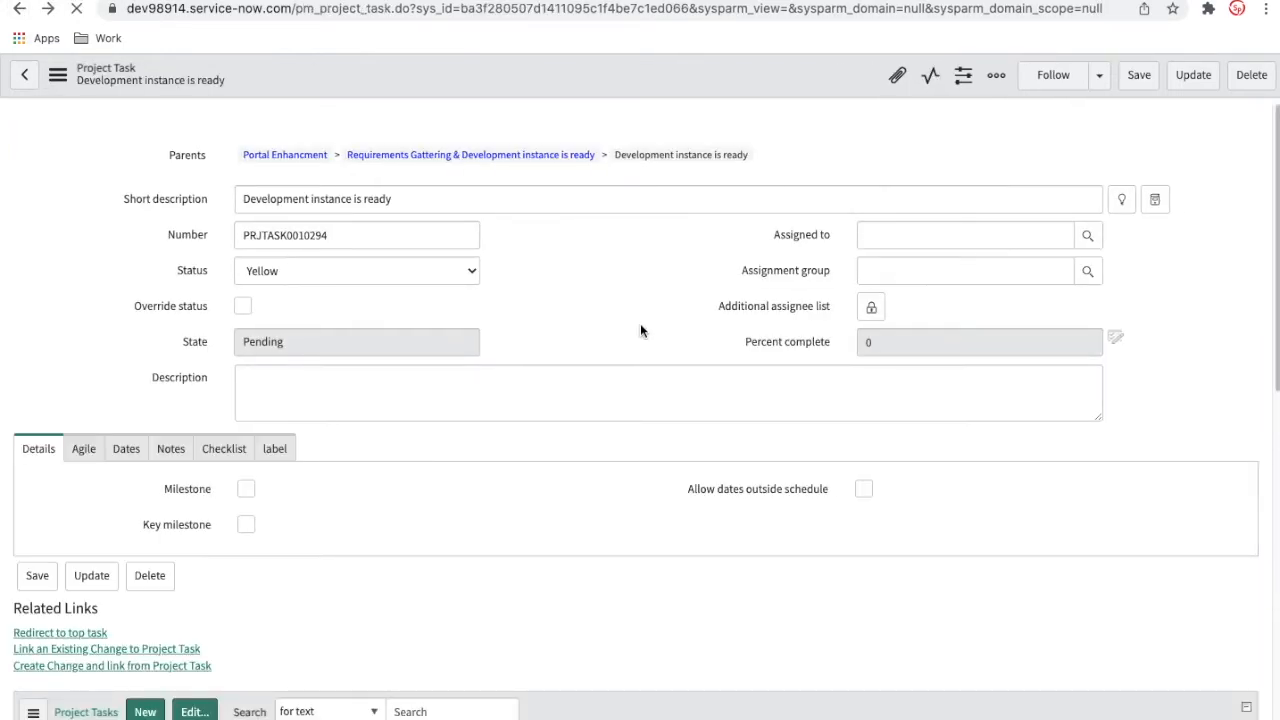
{"action": "scroll", "coordinate": [614, 506], "scroll_direction": "down", "scroll_amount": 2}
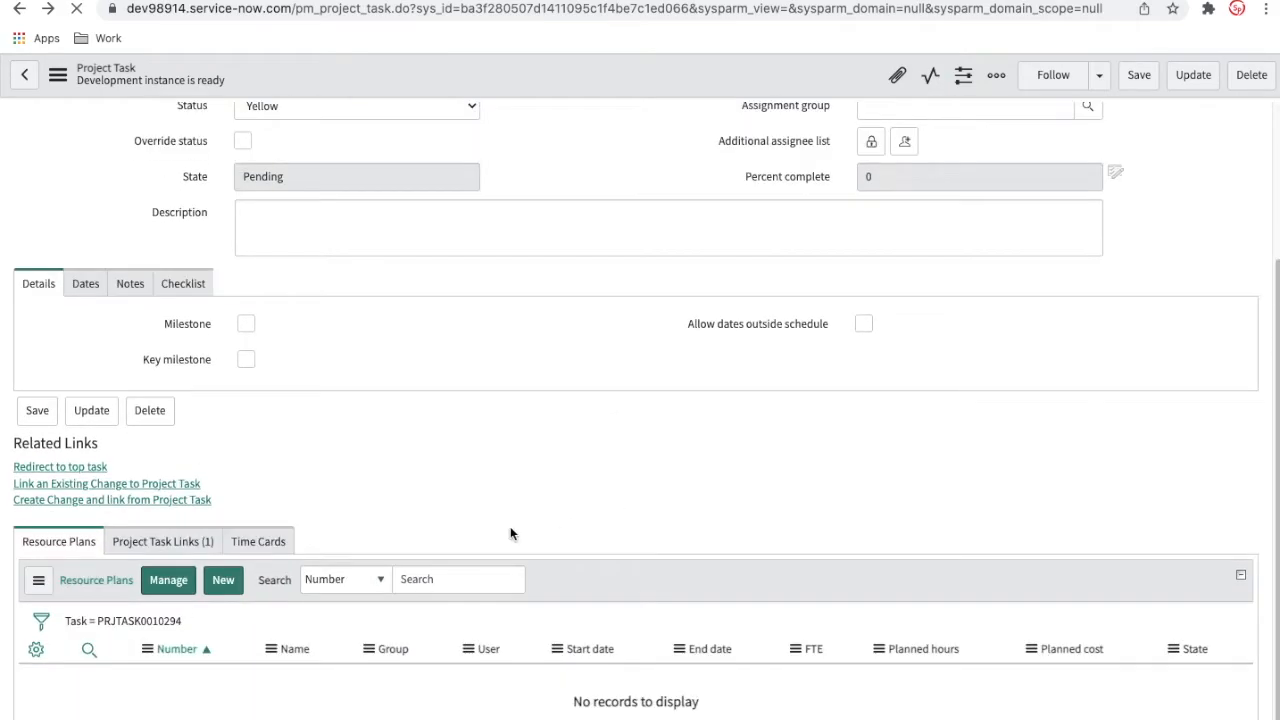
{"action": "left_click", "coordinate": [214, 494]}
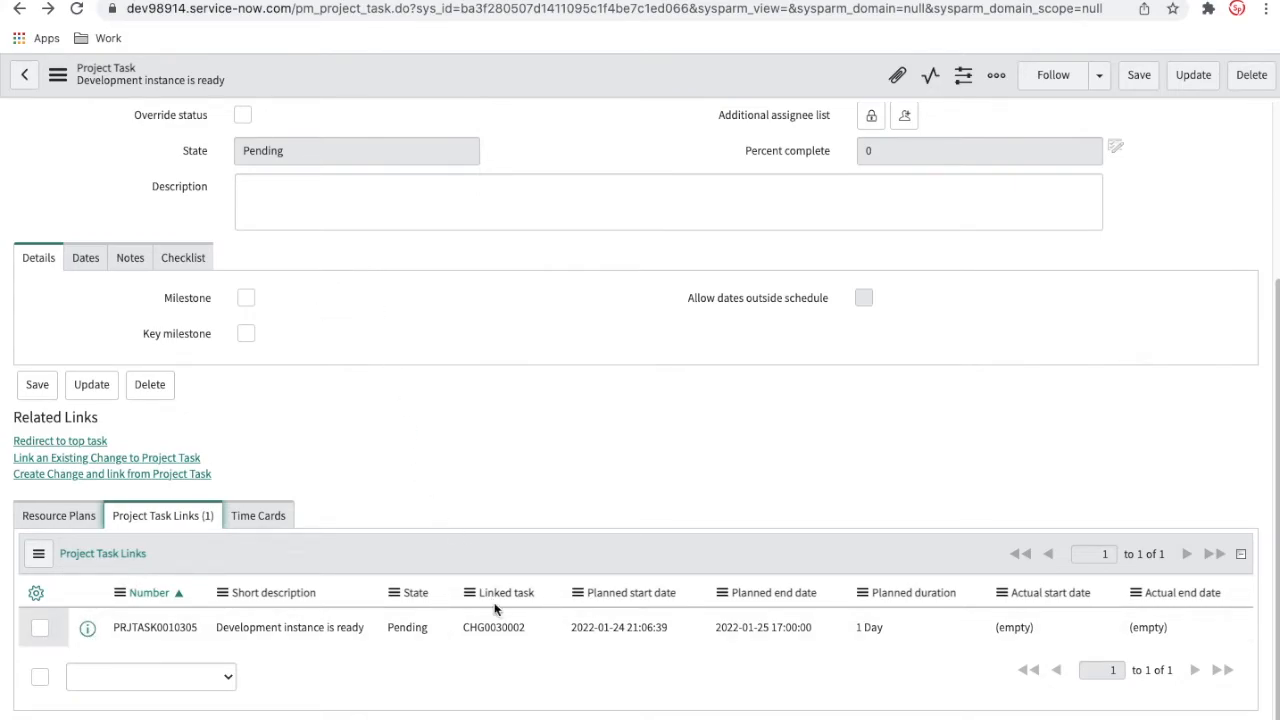
{"action": "left_click", "coordinate": [88, 628]}
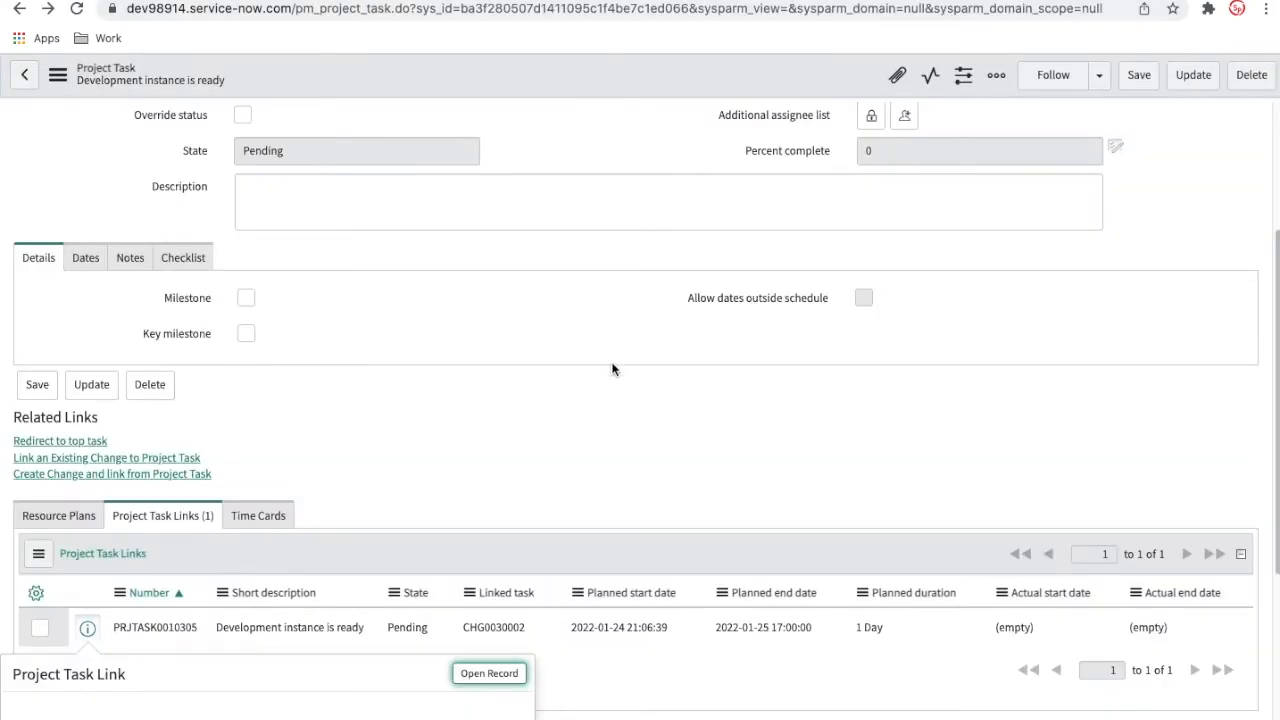
{"action": "scroll", "coordinate": [613, 369], "scroll_direction": "up", "scroll_amount": 2}
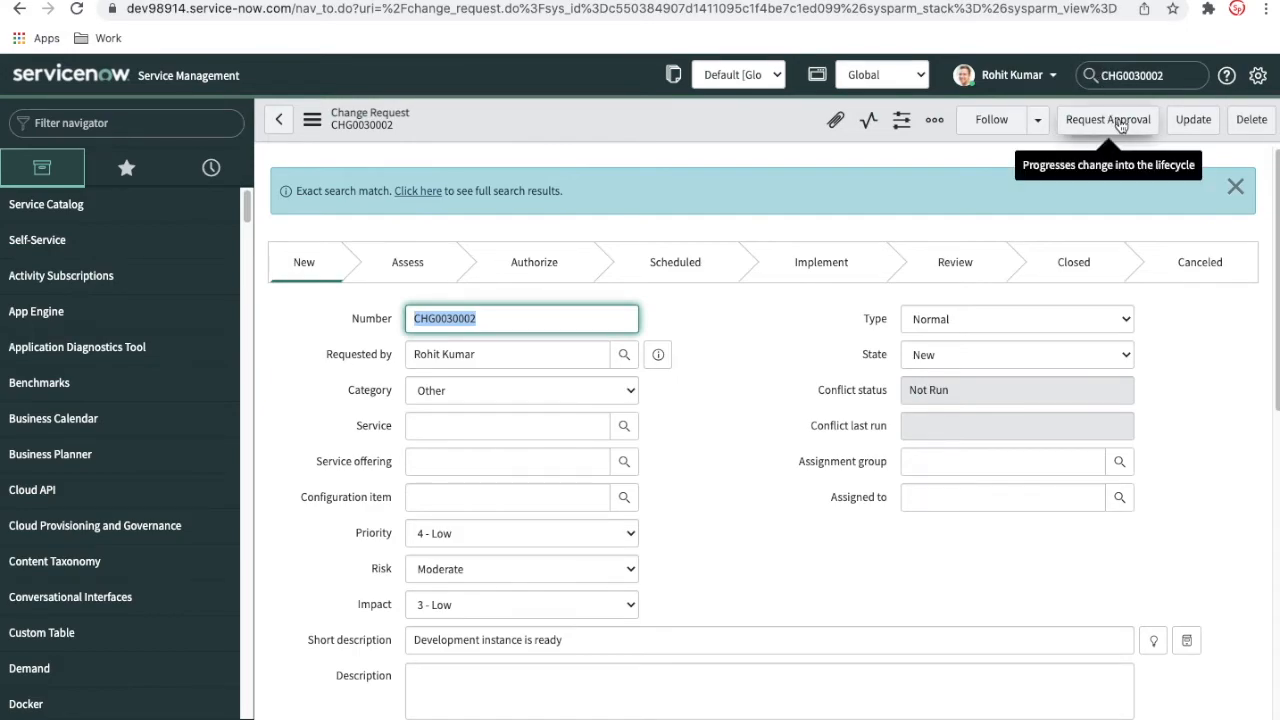
Step: Assign the linked change request to the Analysts group and request its approval
{"action": "left_click", "coordinate": [1117, 124]}
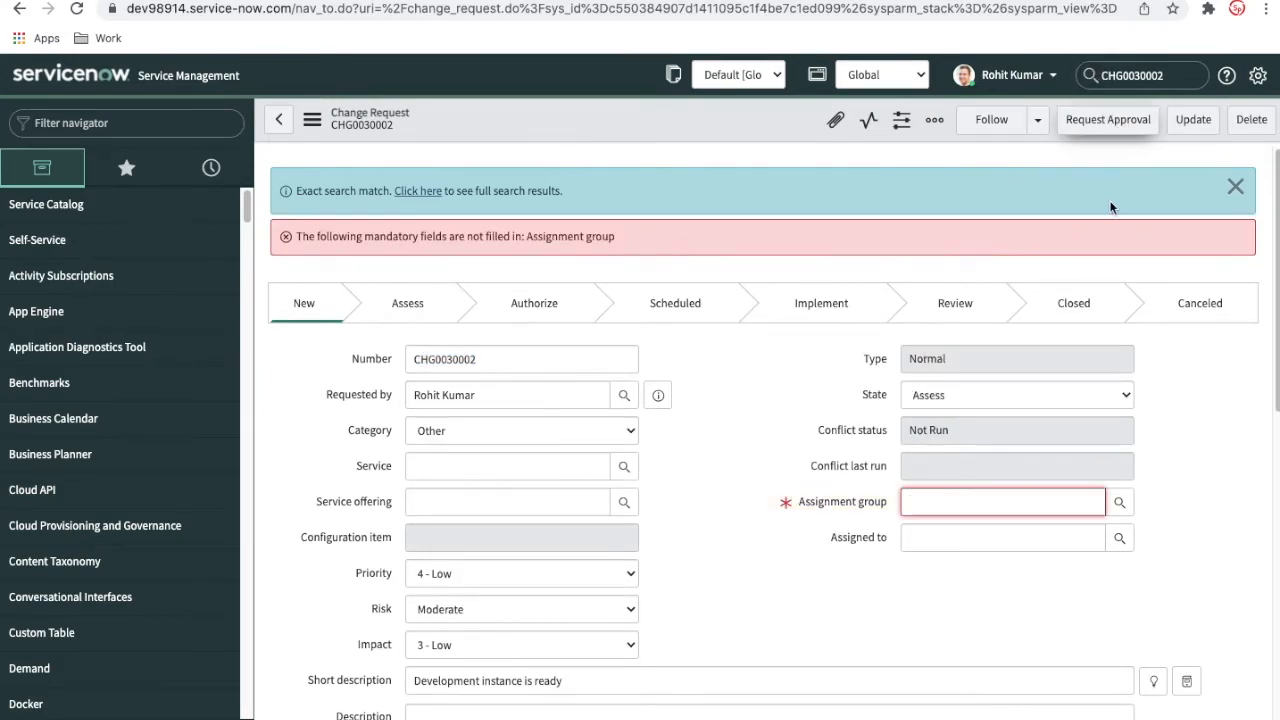
{"action": "left_click", "coordinate": [1119, 502]}
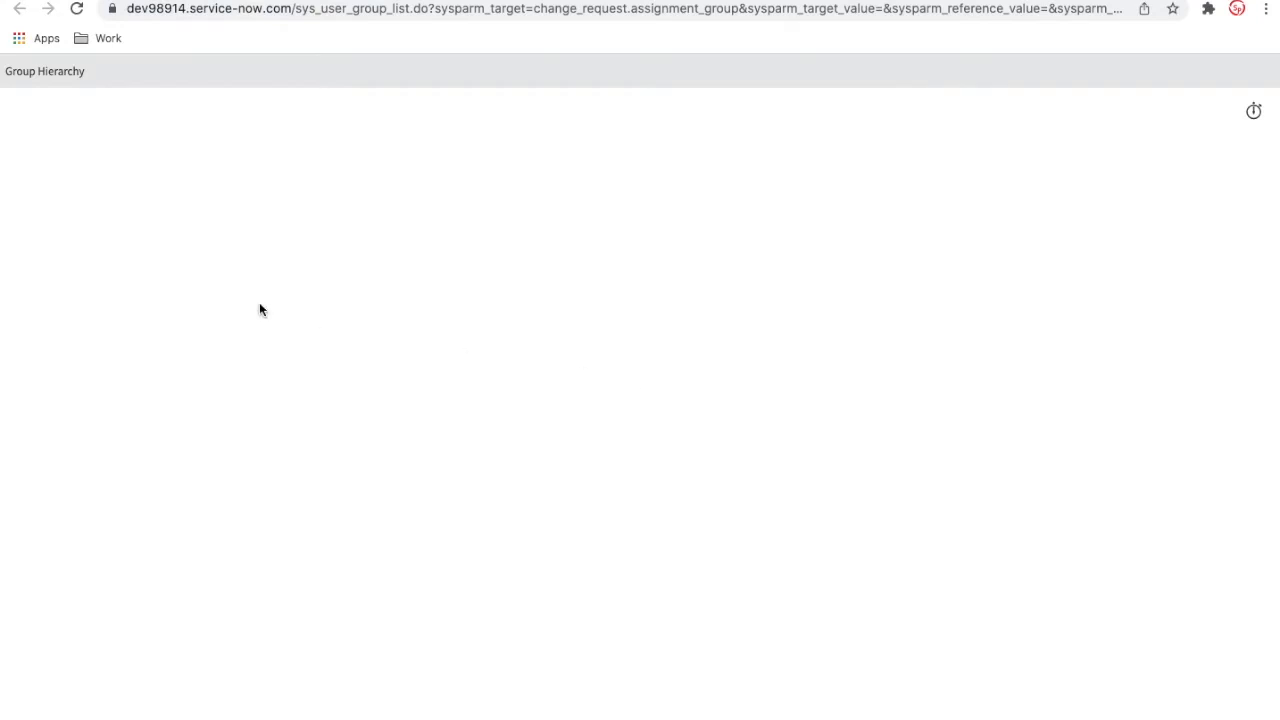
{"action": "left_click", "coordinate": [58, 96]}
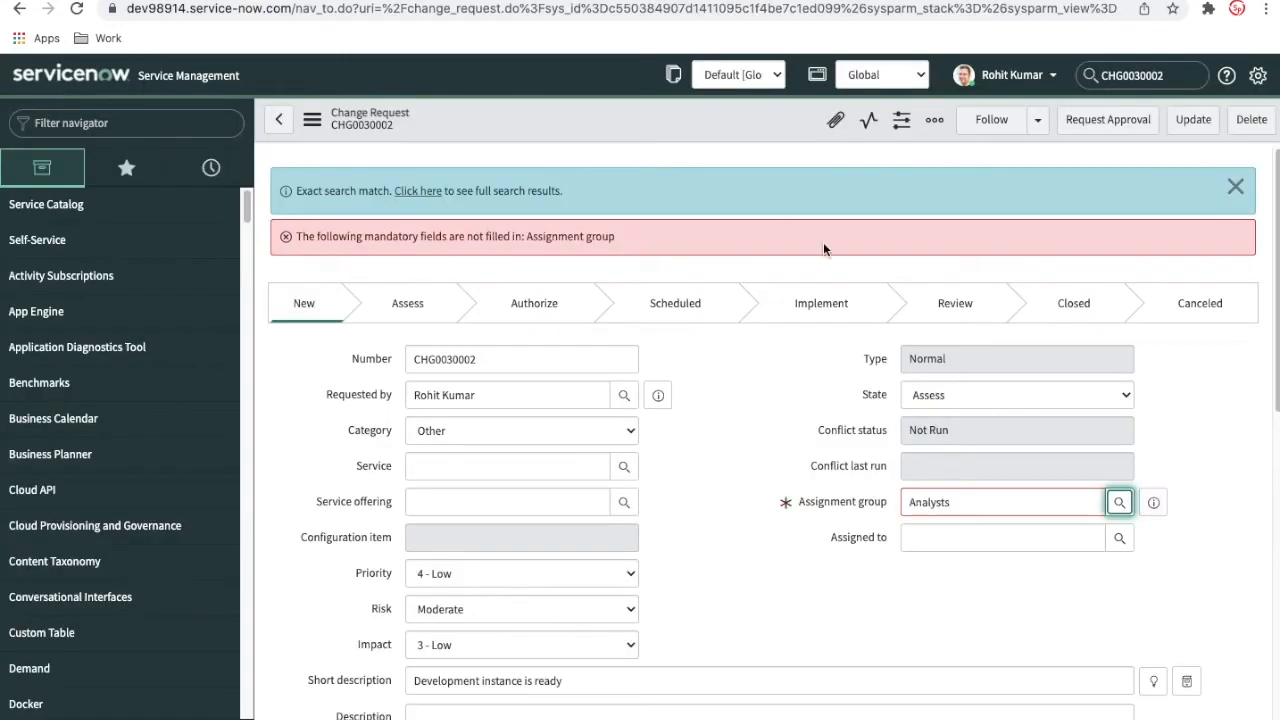
{"action": "left_click", "coordinate": [1104, 121]}
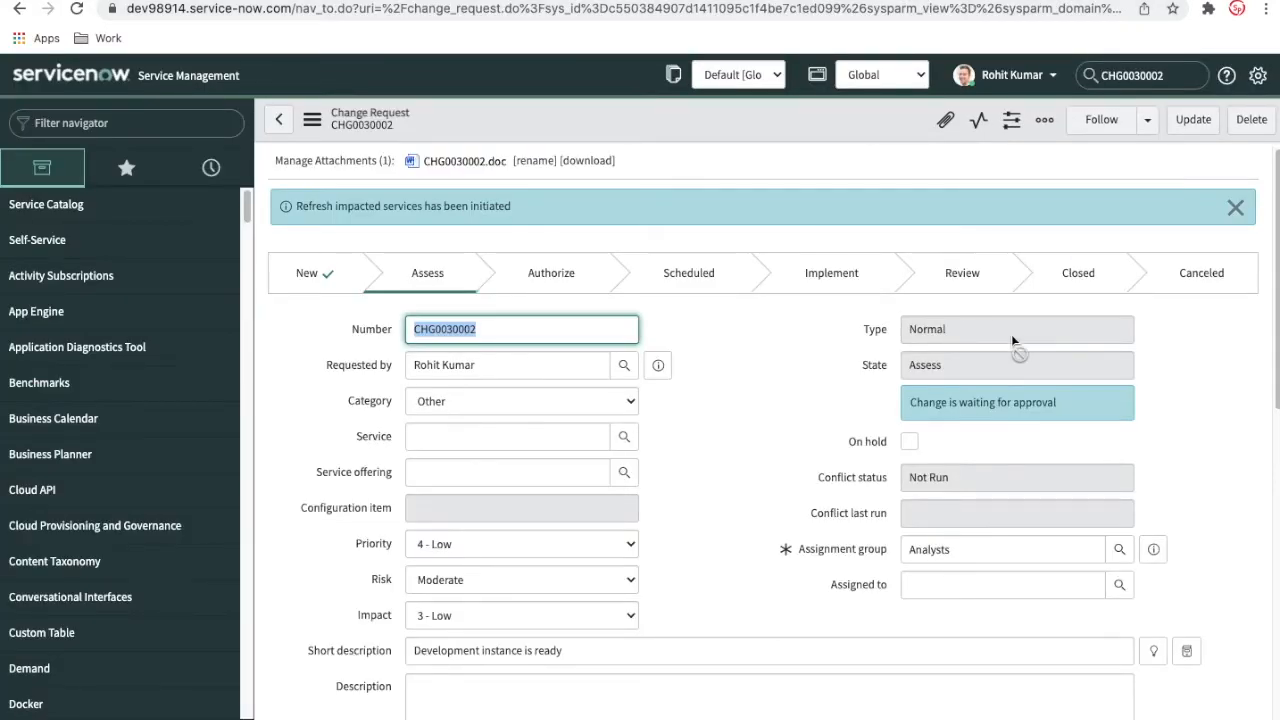
Step: Approve the first Analysts group approval request in the change request's approver list
{"action": "scroll", "coordinate": [838, 511], "scroll_direction": "down", "scroll_amount": 15}
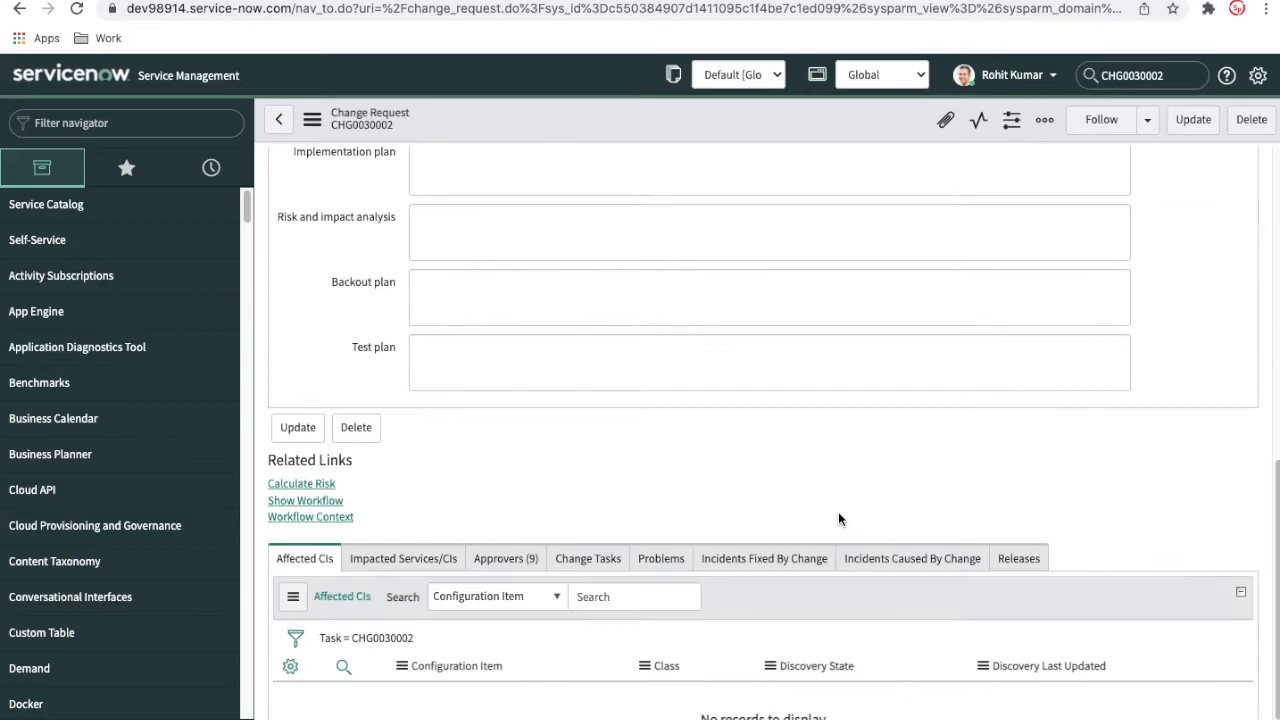
{"action": "left_click", "coordinate": [505, 558]}
{"action": "scroll", "coordinate": [683, 573], "scroll_direction": "down", "scroll_amount": 3}
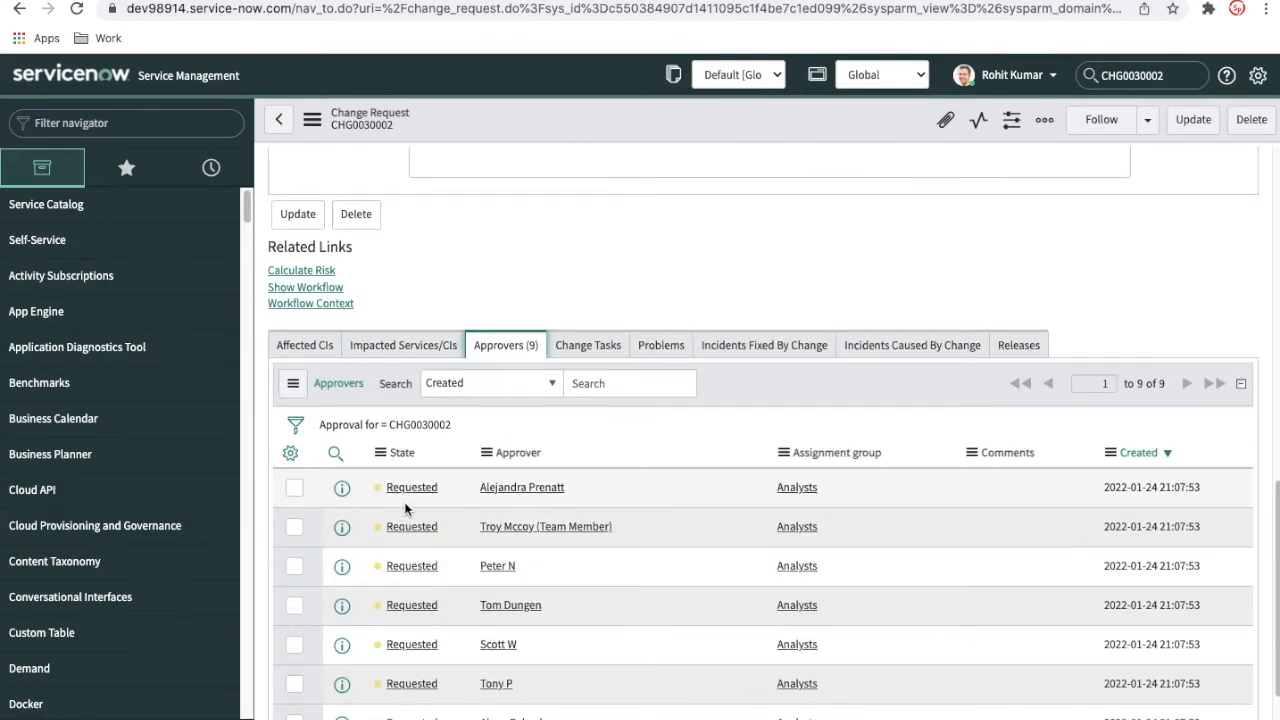
{"action": "right_click", "coordinate": [405, 512]}
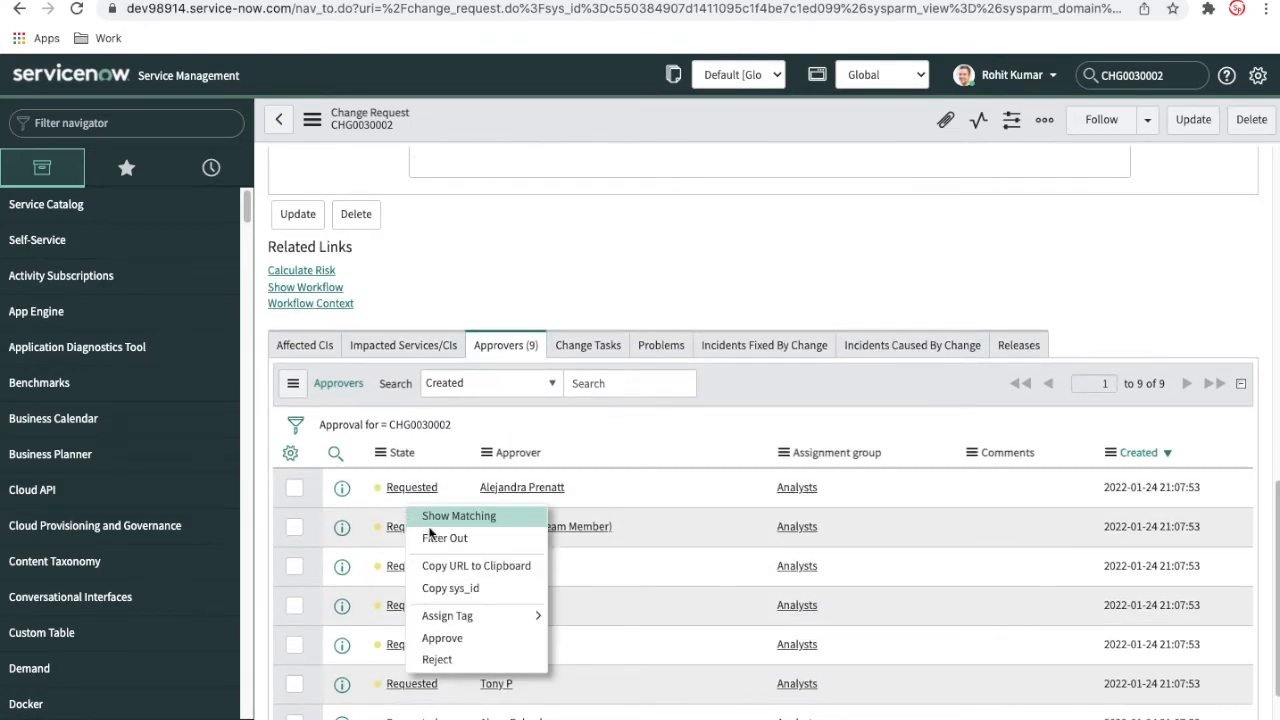
{"action": "left_click", "coordinate": [708, 486]}
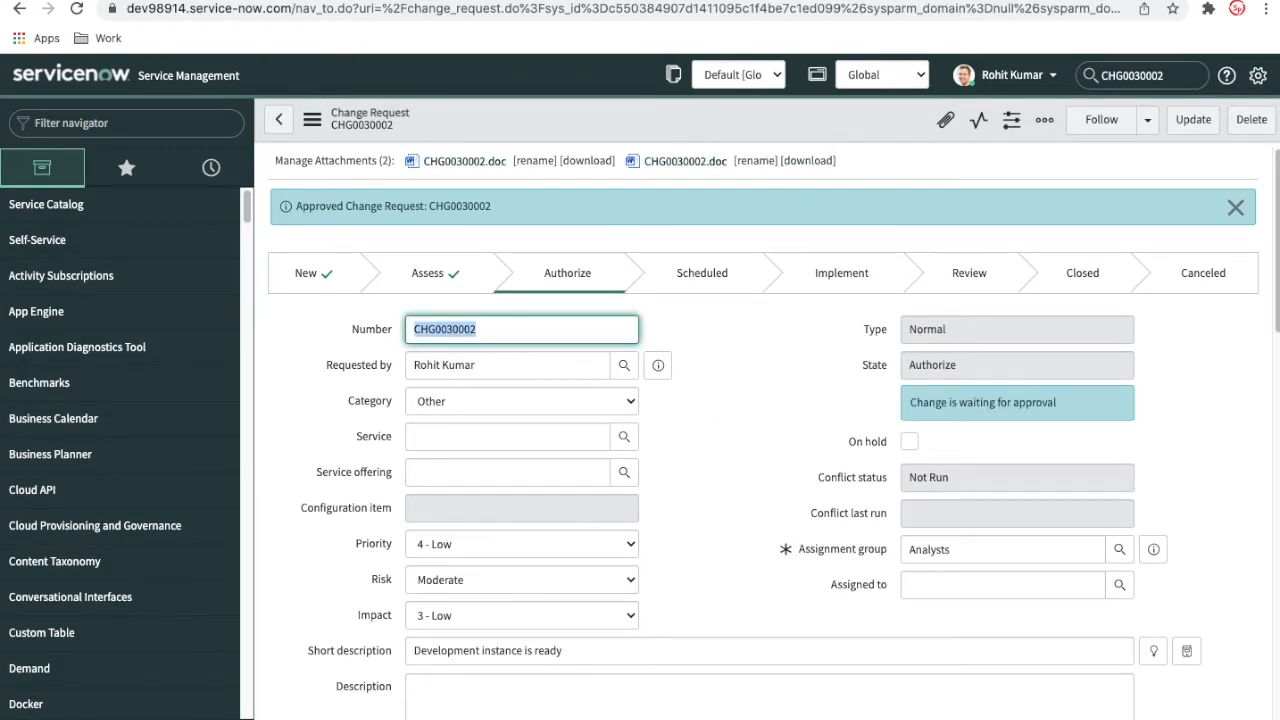
Step: Check the project task's state, return to the change request and approve a CAB Approval group request
{"action": "left_click", "coordinate": [842, 1]}
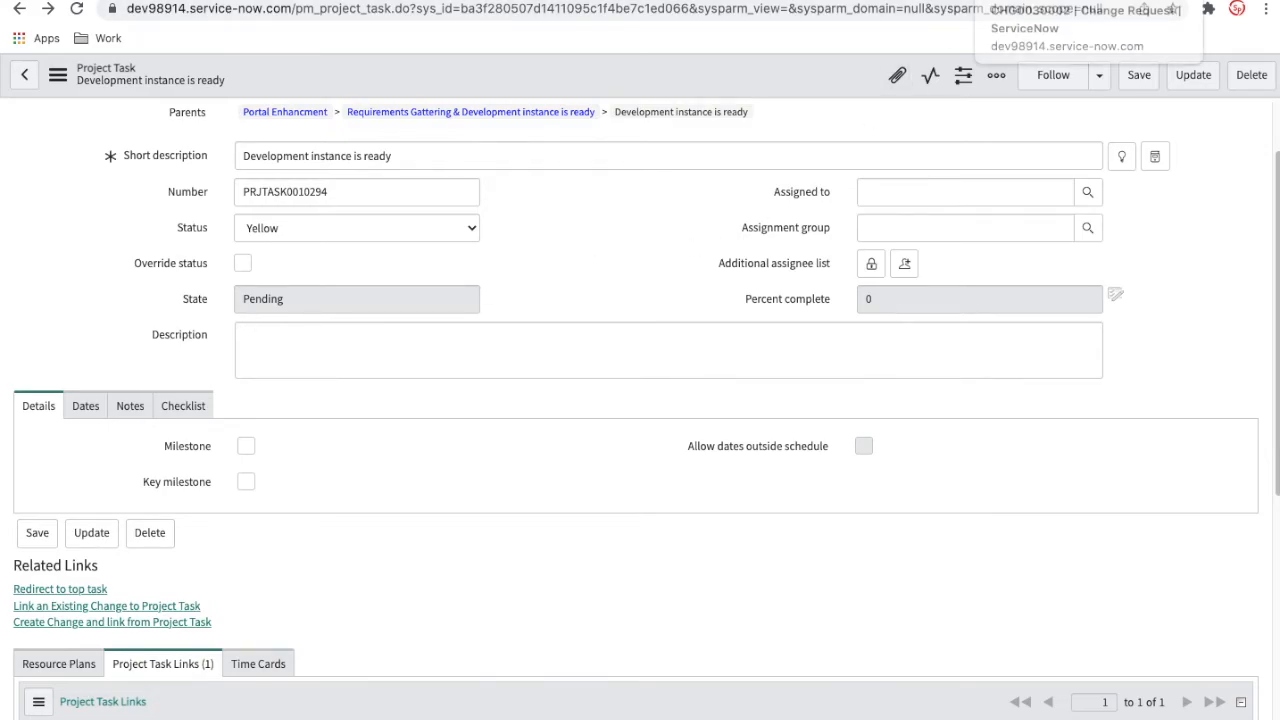
{"action": "left_click", "coordinate": [1050, 1]}
{"action": "scroll", "coordinate": [762, 528], "scroll_direction": "down", "scroll_amount": 6}
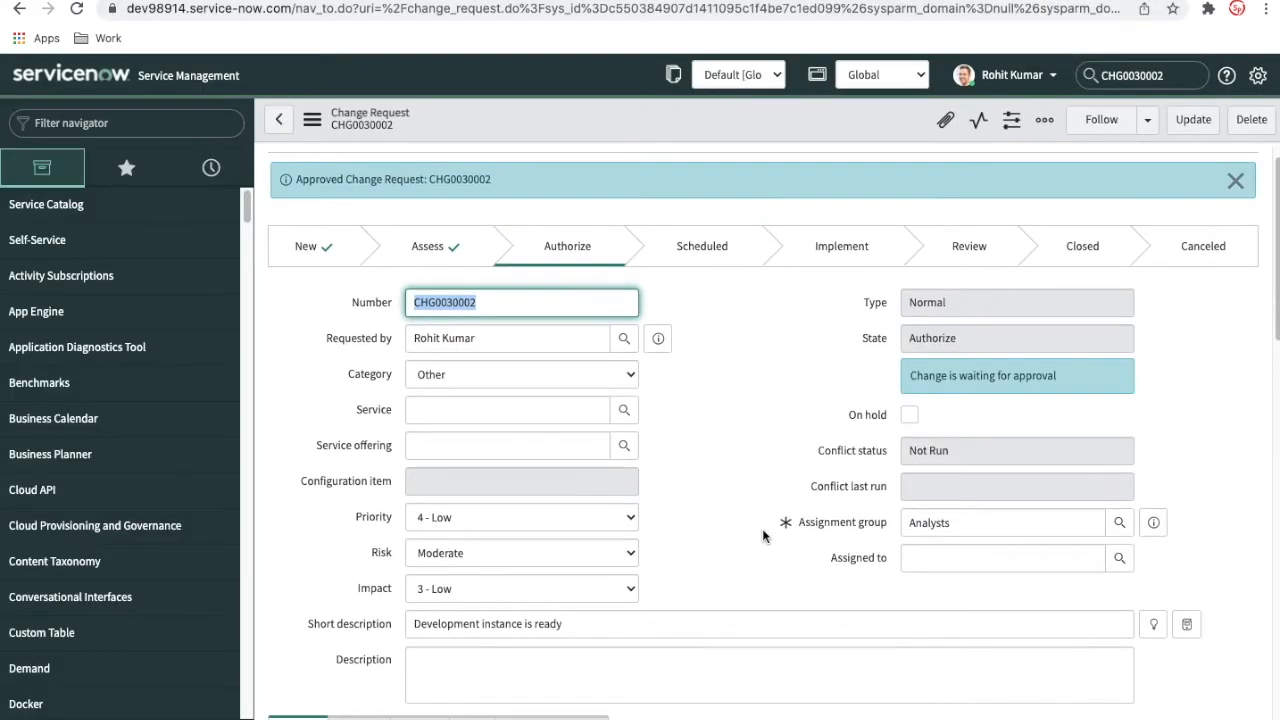
{"action": "scroll", "coordinate": [762, 530], "scroll_direction": "down", "scroll_amount": 1}
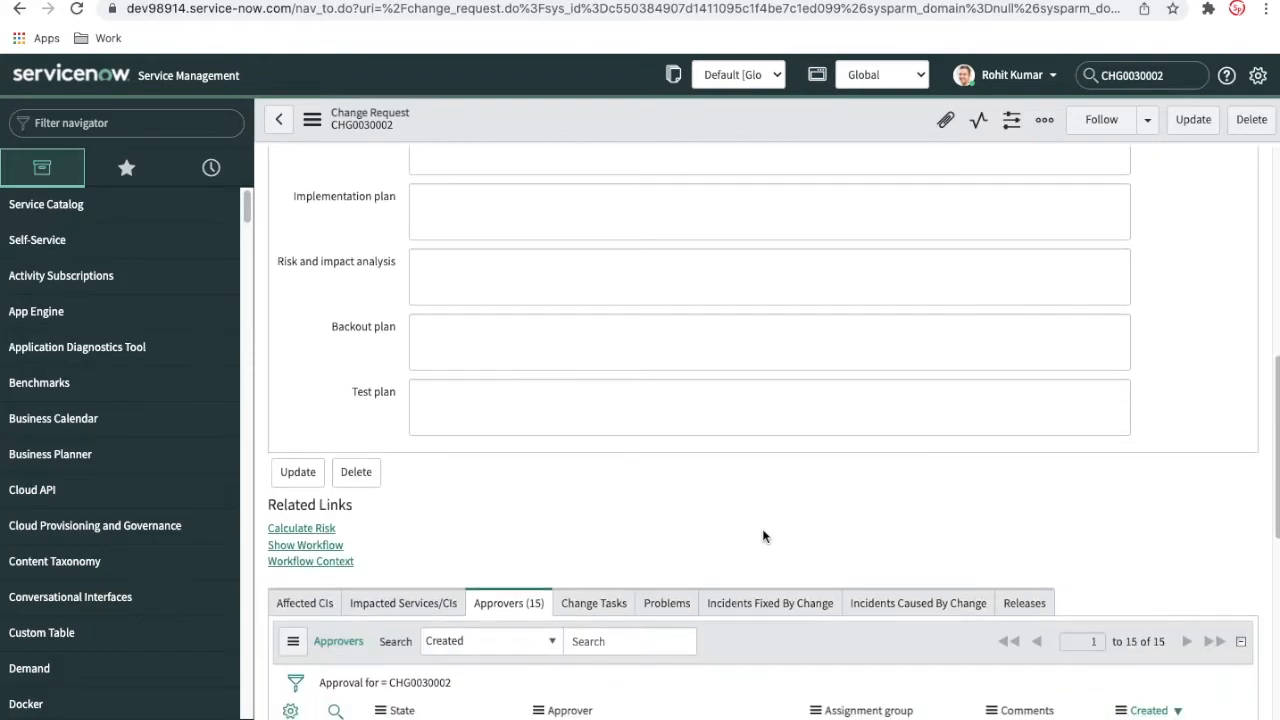
{"action": "scroll", "coordinate": [762, 530], "scroll_direction": "up", "scroll_amount": 8}
{"action": "scroll", "coordinate": [762, 528], "scroll_direction": "down", "scroll_amount": 10}
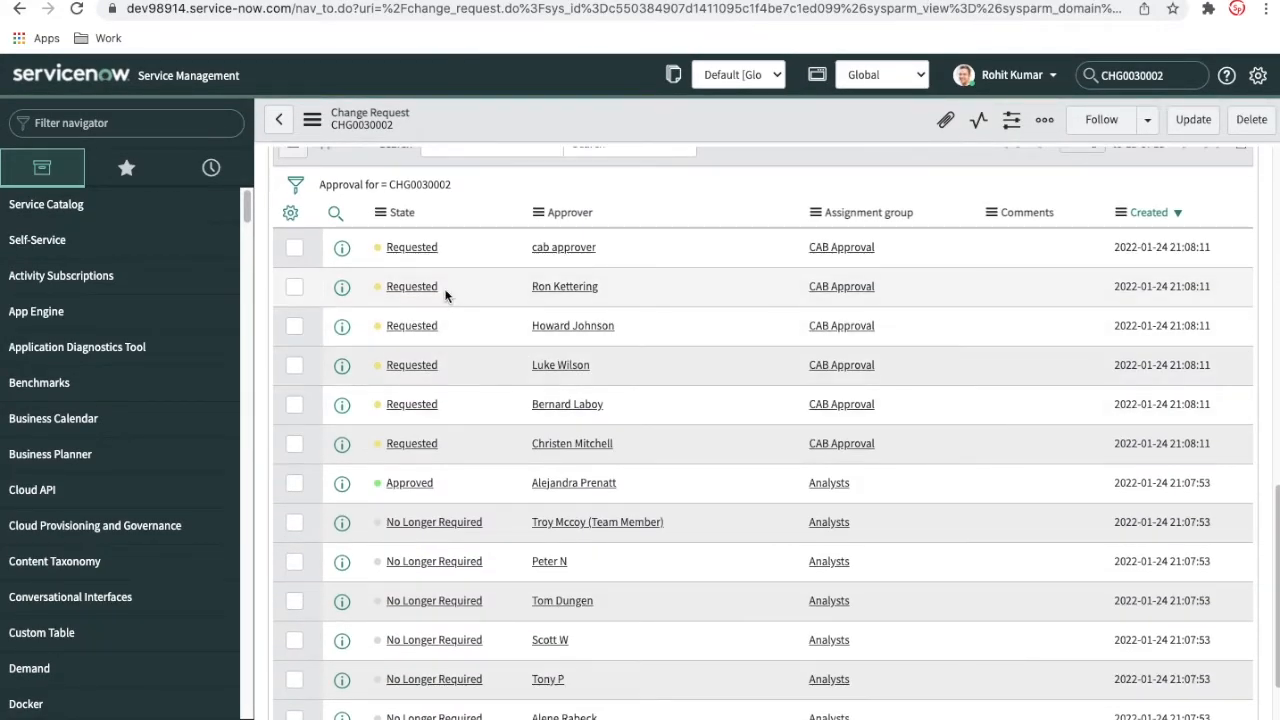
{"action": "right_click", "coordinate": [443, 291]}
{"action": "mouse_move", "coordinate": [492, 402]}
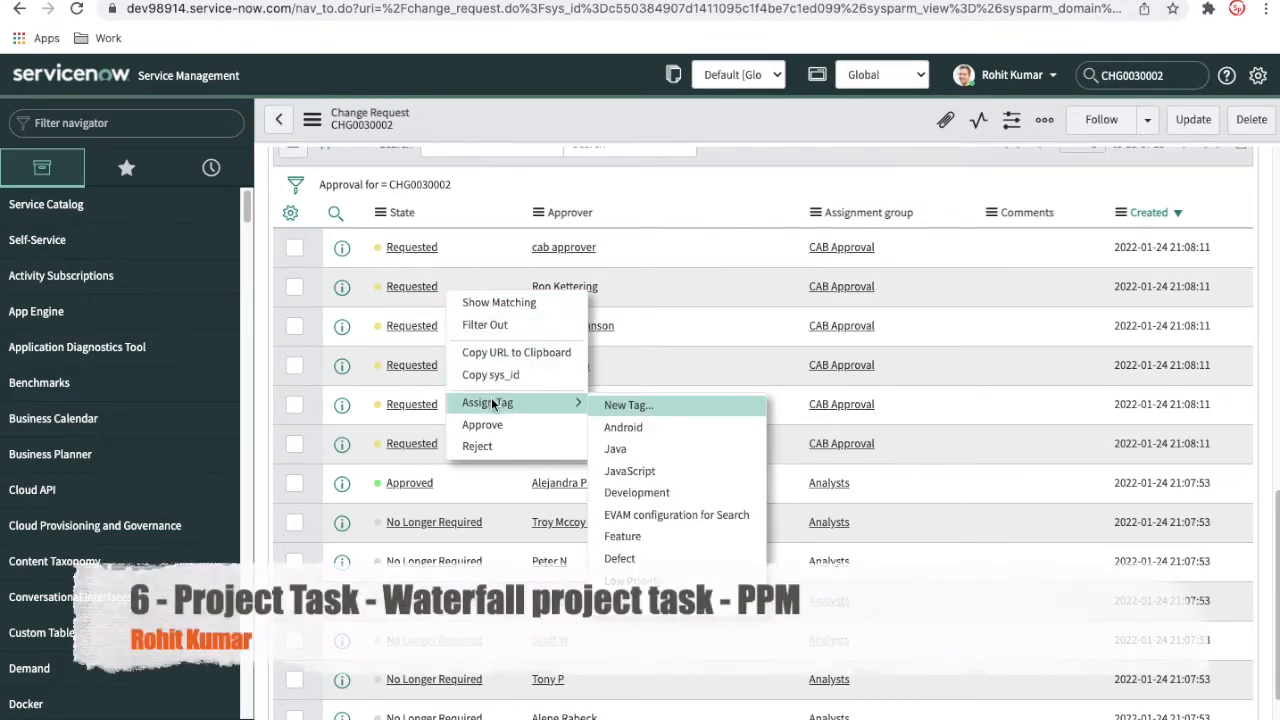
{"action": "left_click", "coordinate": [801, 328]}
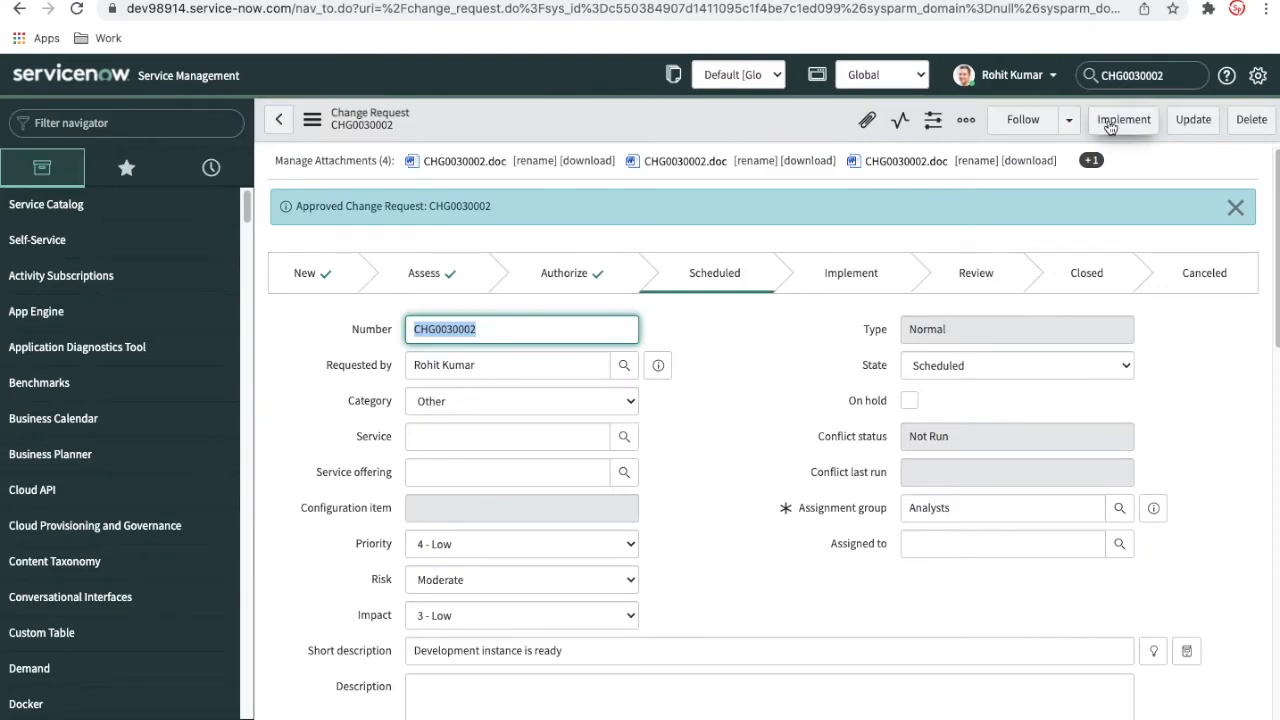
Step: Advance the approved change request through Implement to Review
{"action": "left_click", "coordinate": [1112, 124]}
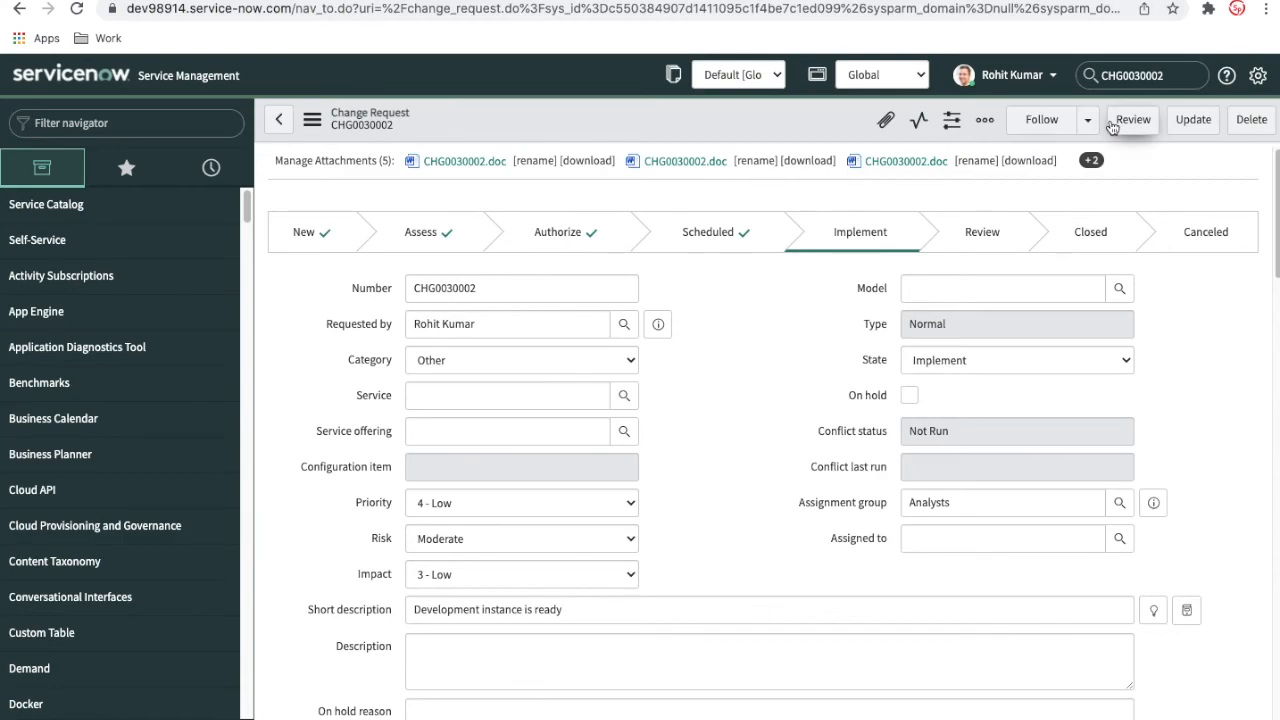
{"action": "left_click", "coordinate": [1130, 122]}
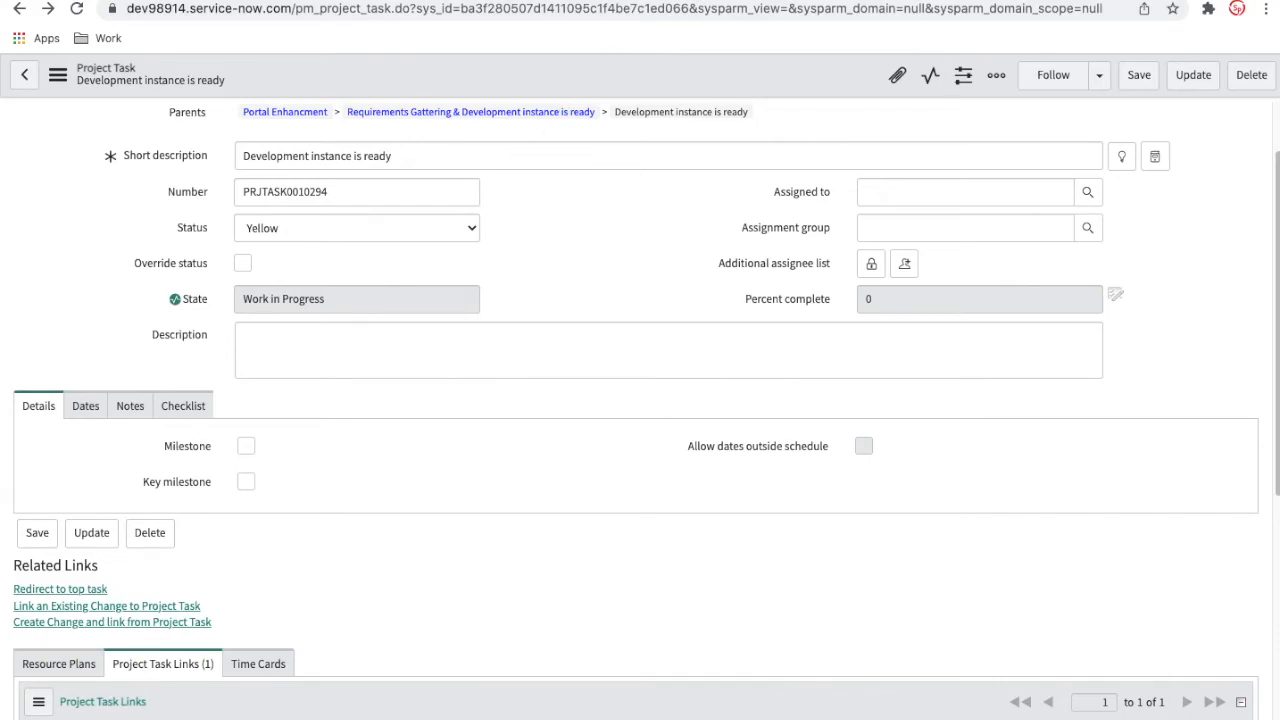
Step: Review the Requirements Gathering task, then check its parent task's progress and the states of its child tasks
{"action": "left_click", "coordinate": [680, 1]}
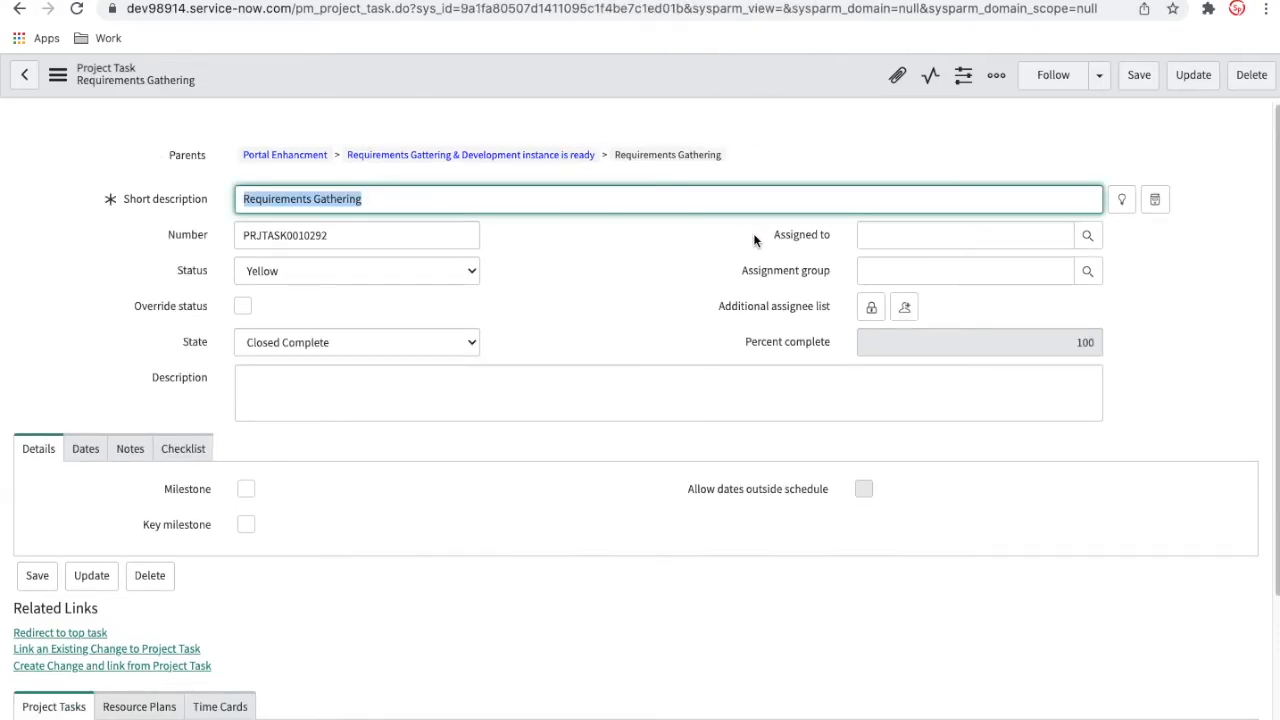
{"action": "scroll", "coordinate": [591, 479], "scroll_direction": "down", "scroll_amount": 2}
{"action": "scroll", "coordinate": [591, 479], "scroll_direction": "up", "scroll_amount": 1}
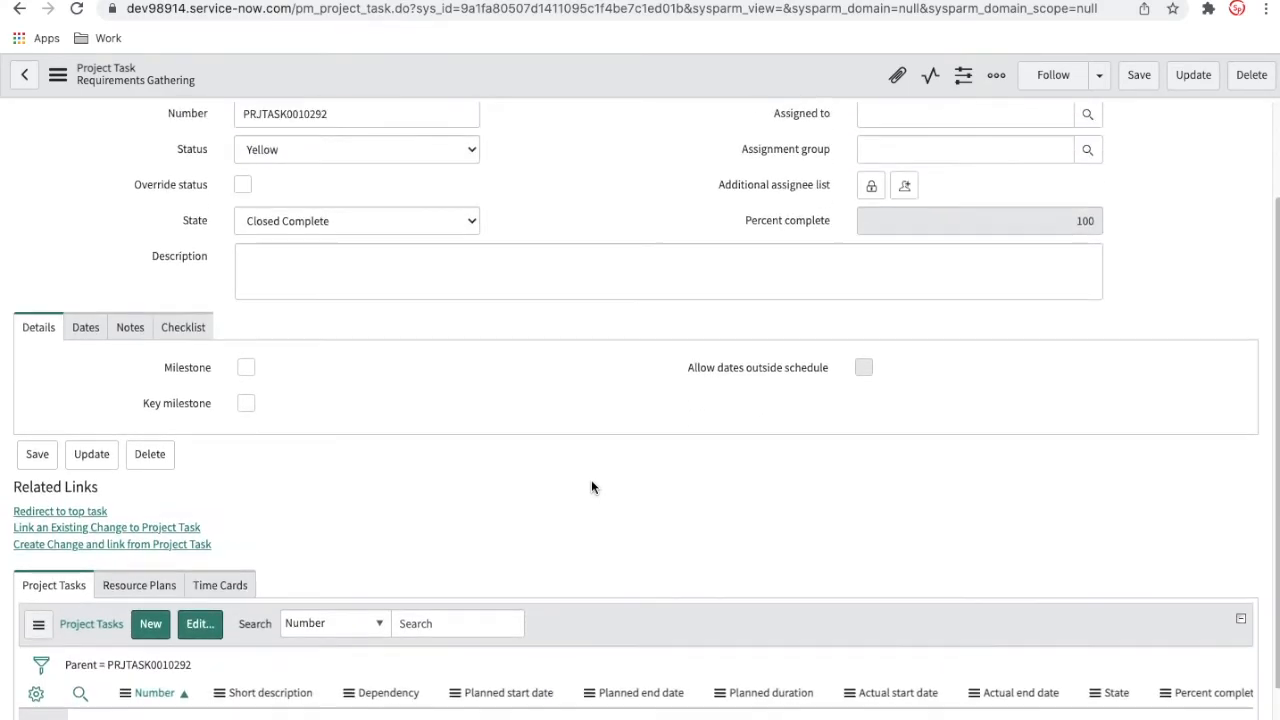
{"action": "scroll", "coordinate": [591, 483], "scroll_direction": "up", "scroll_amount": 2}
{"action": "left_click", "coordinate": [538, 156]}
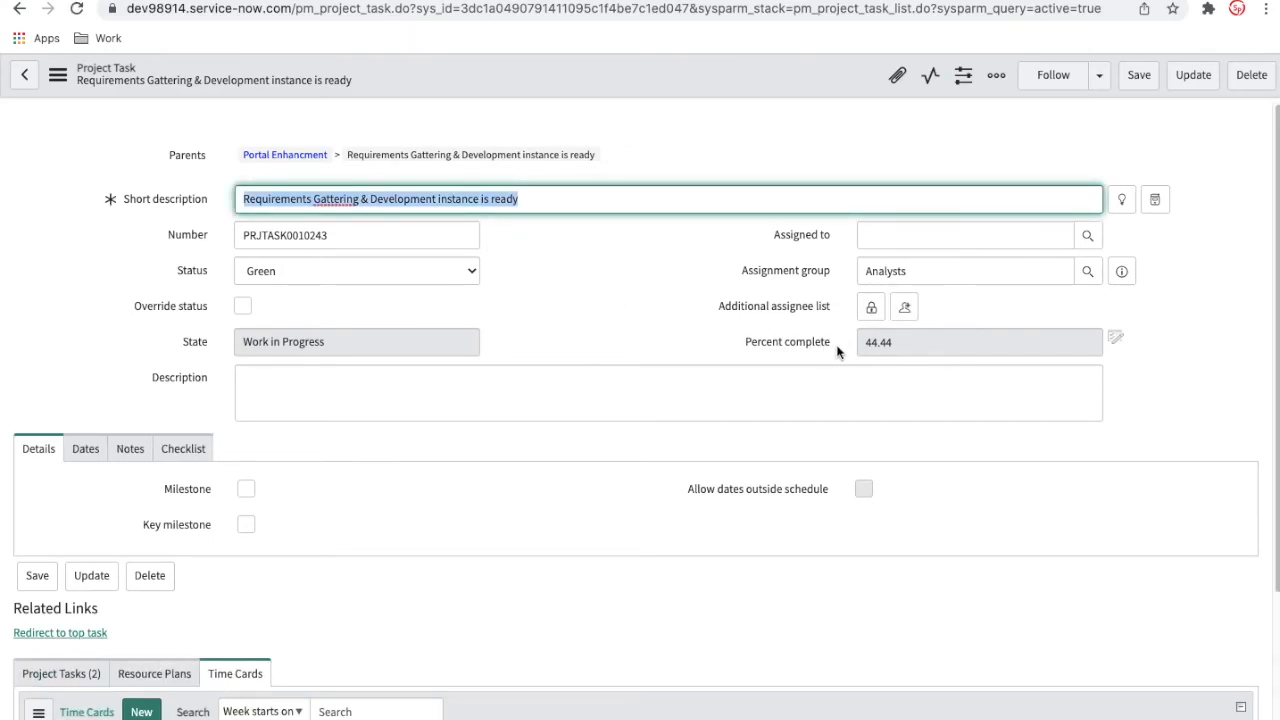
{"action": "scroll", "coordinate": [838, 350], "scroll_direction": "down", "scroll_amount": 2}
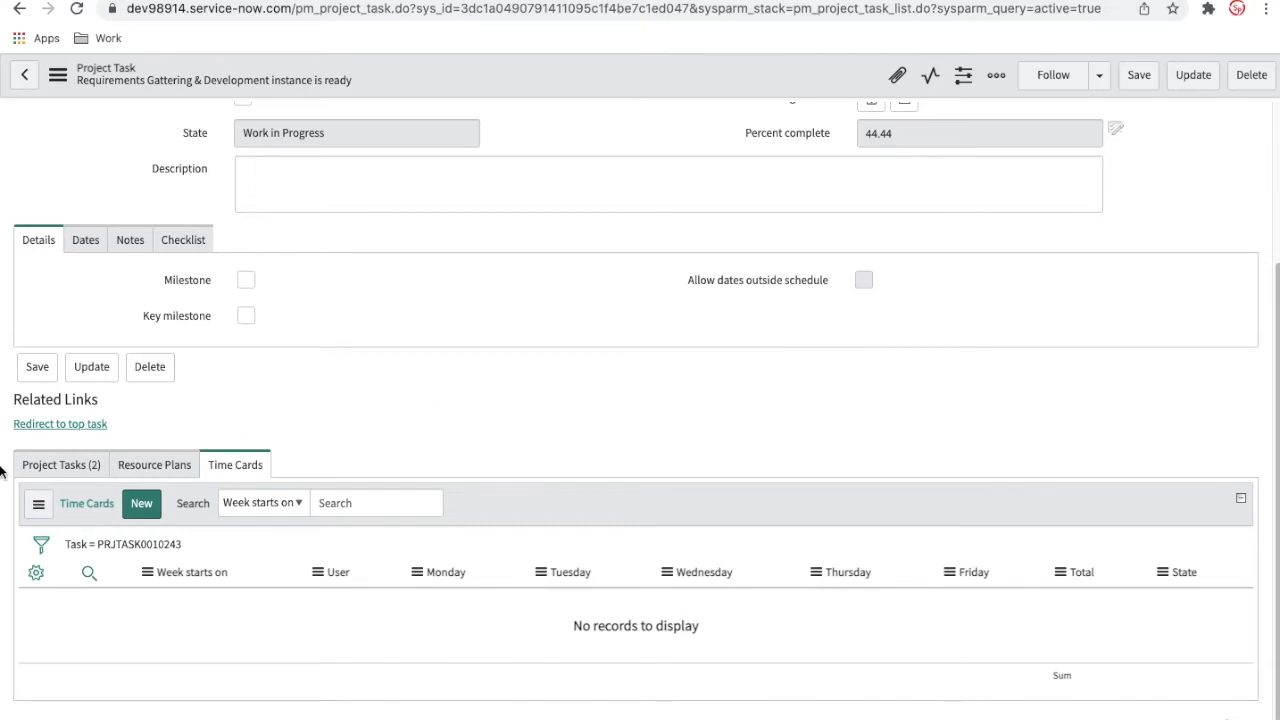
{"action": "left_click", "coordinate": [45, 471]}
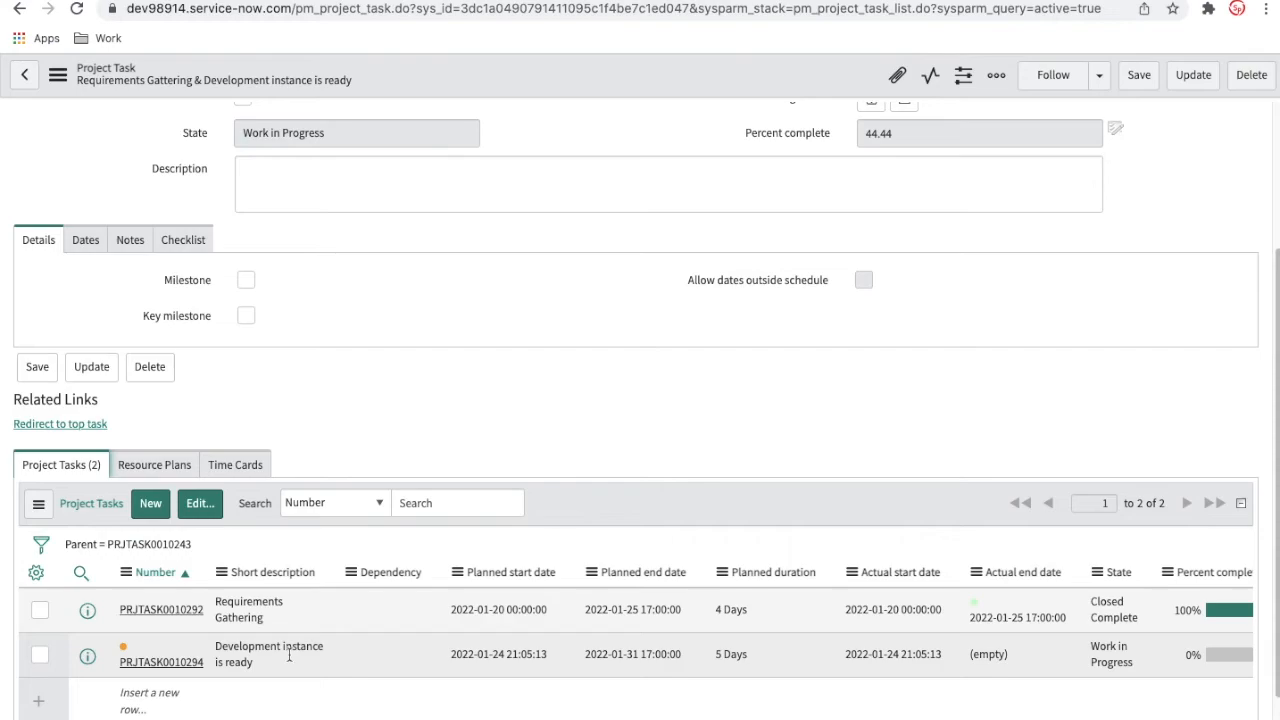
{"action": "scroll", "coordinate": [287, 670], "scroll_direction": "up", "scroll_amount": 2}
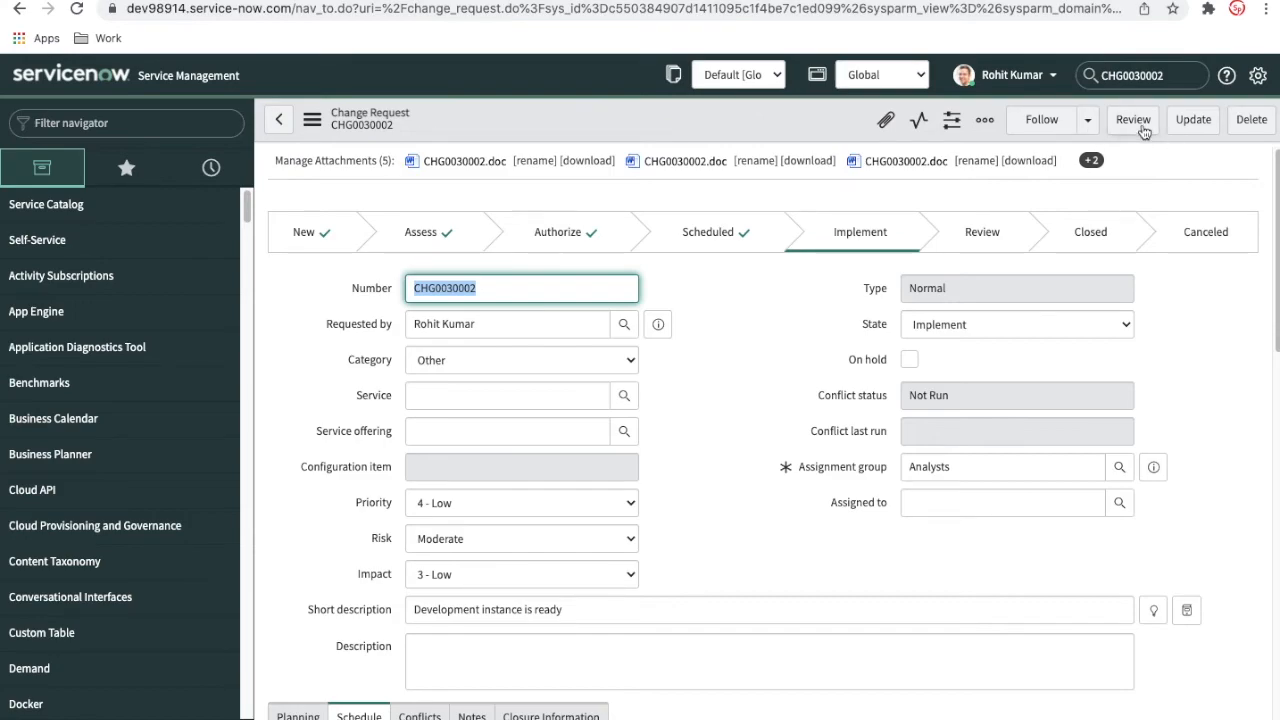
Step: Move the change request to Review and close it with close code Successful and close notes "g"
{"action": "left_click", "coordinate": [1144, 130]}
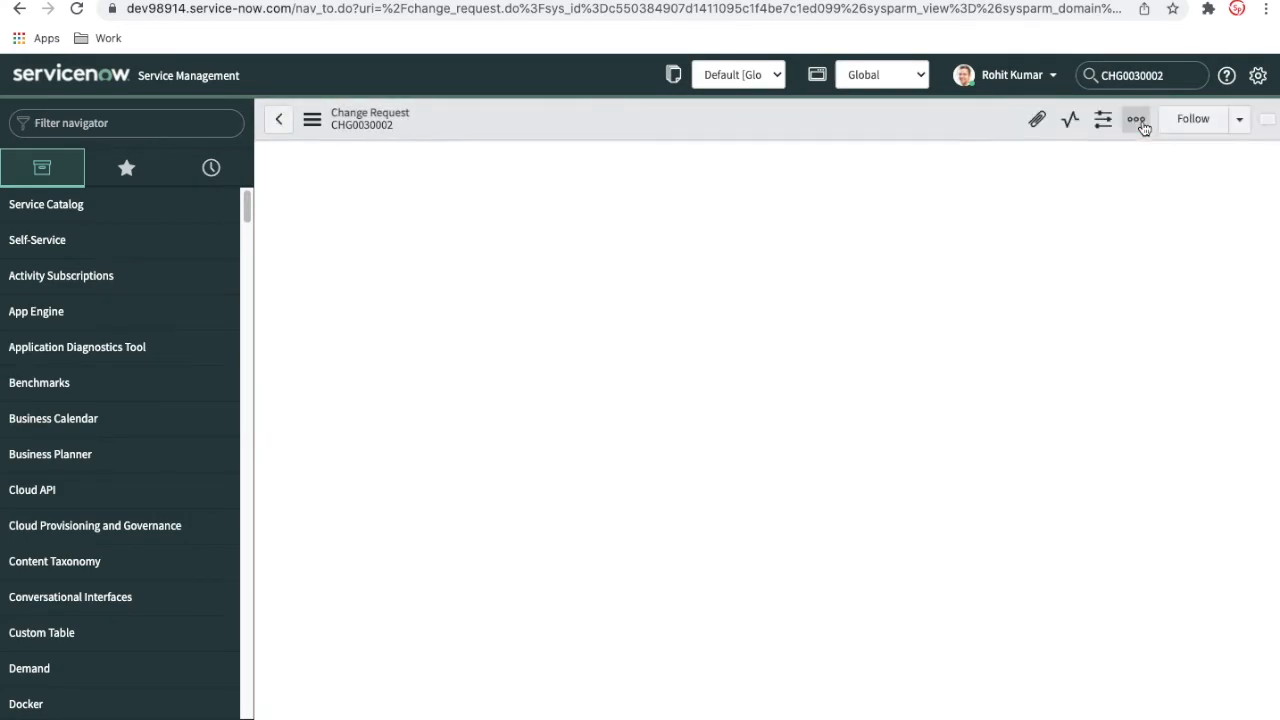
{"action": "left_click", "coordinate": [1138, 120]}
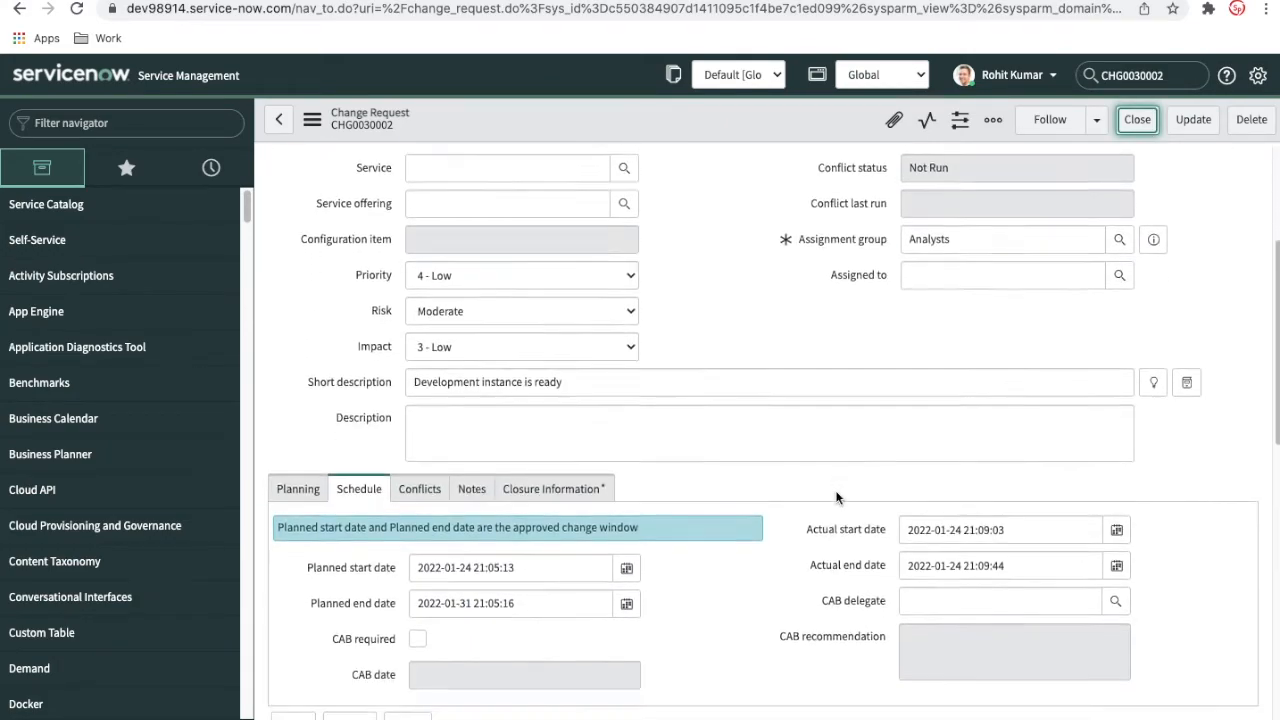
{"action": "left_click", "coordinate": [572, 424]}
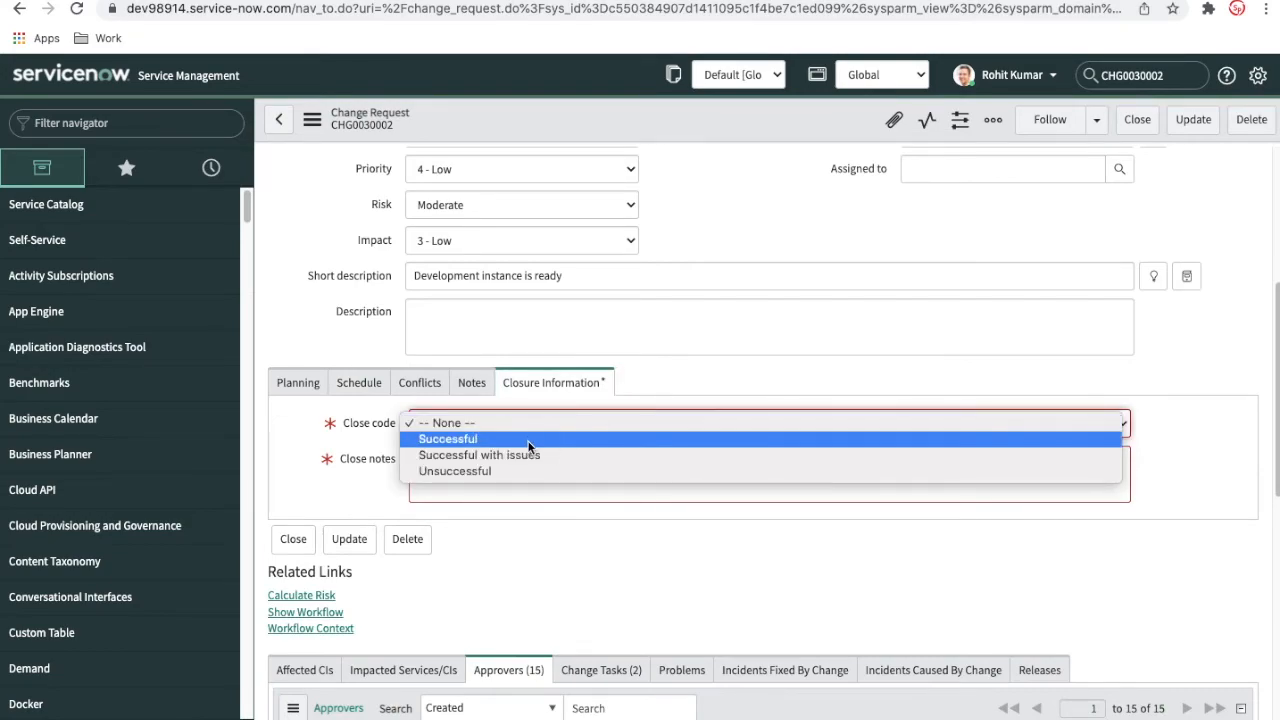
{"action": "left_click", "coordinate": [572, 437]}
{"action": "left_click", "coordinate": [537, 474]}
{"action": "type", "text": "g"}
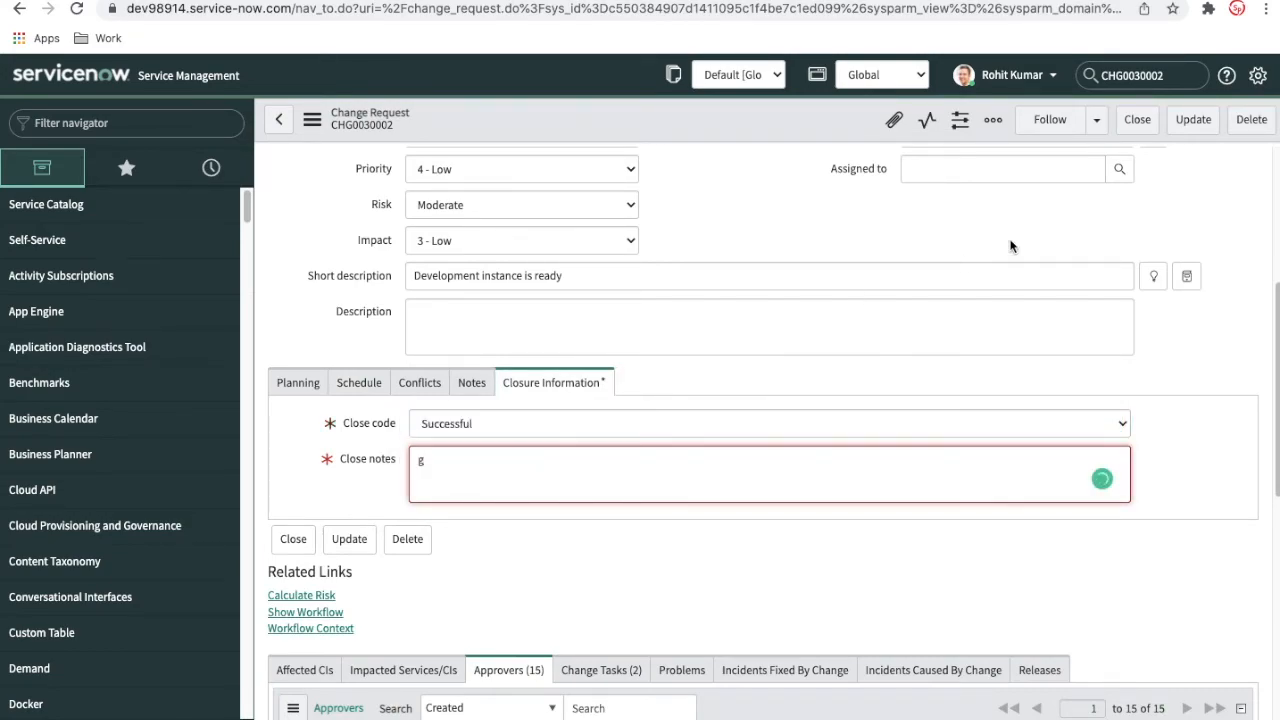
{"action": "left_click", "coordinate": [1134, 120]}
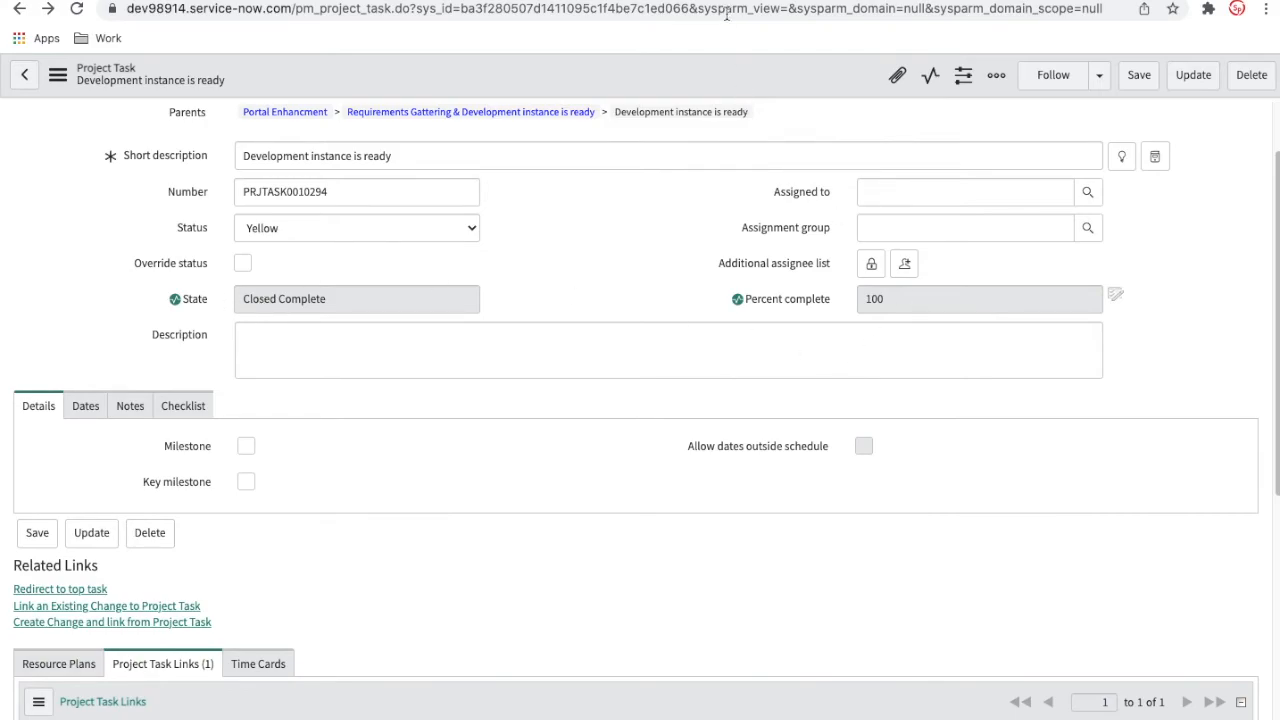
Step: Check the state and percent complete of the parent Requirements Gattering & Development instance is ready task and its child tasks
{"action": "left_click", "coordinate": [560, 1]}
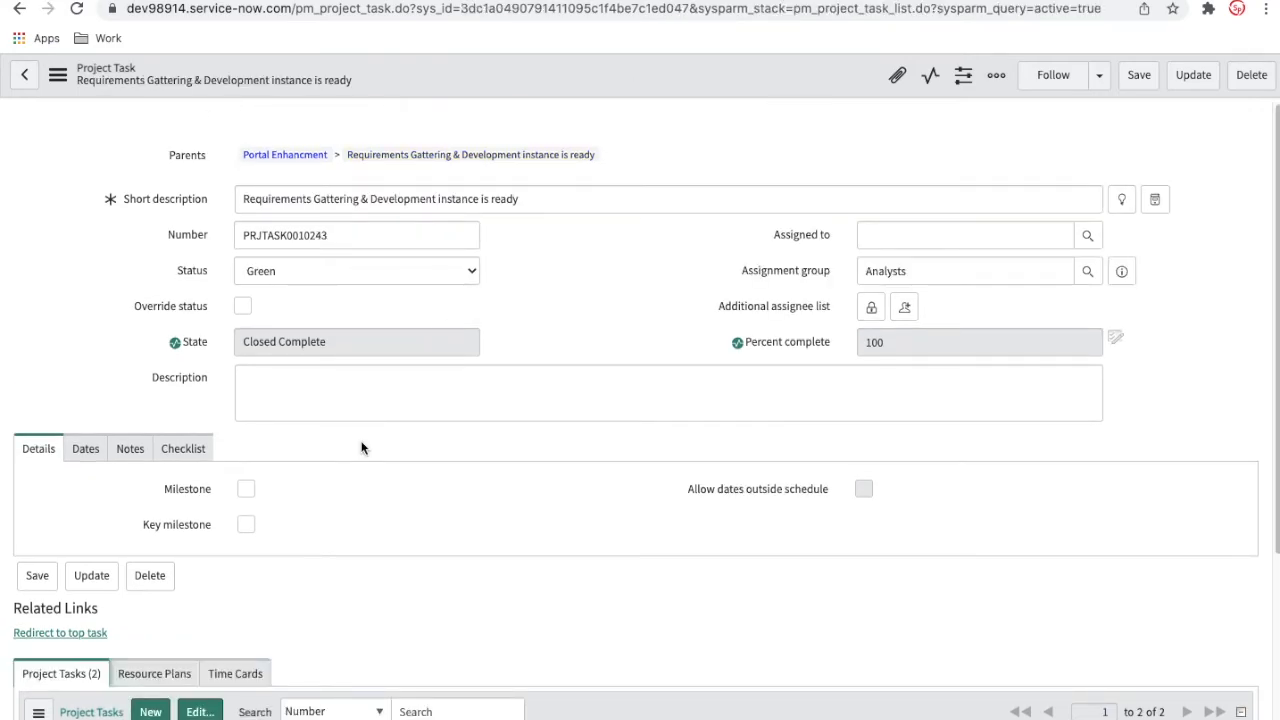
{"action": "scroll", "coordinate": [440, 525], "scroll_direction": "down", "scroll_amount": 3}
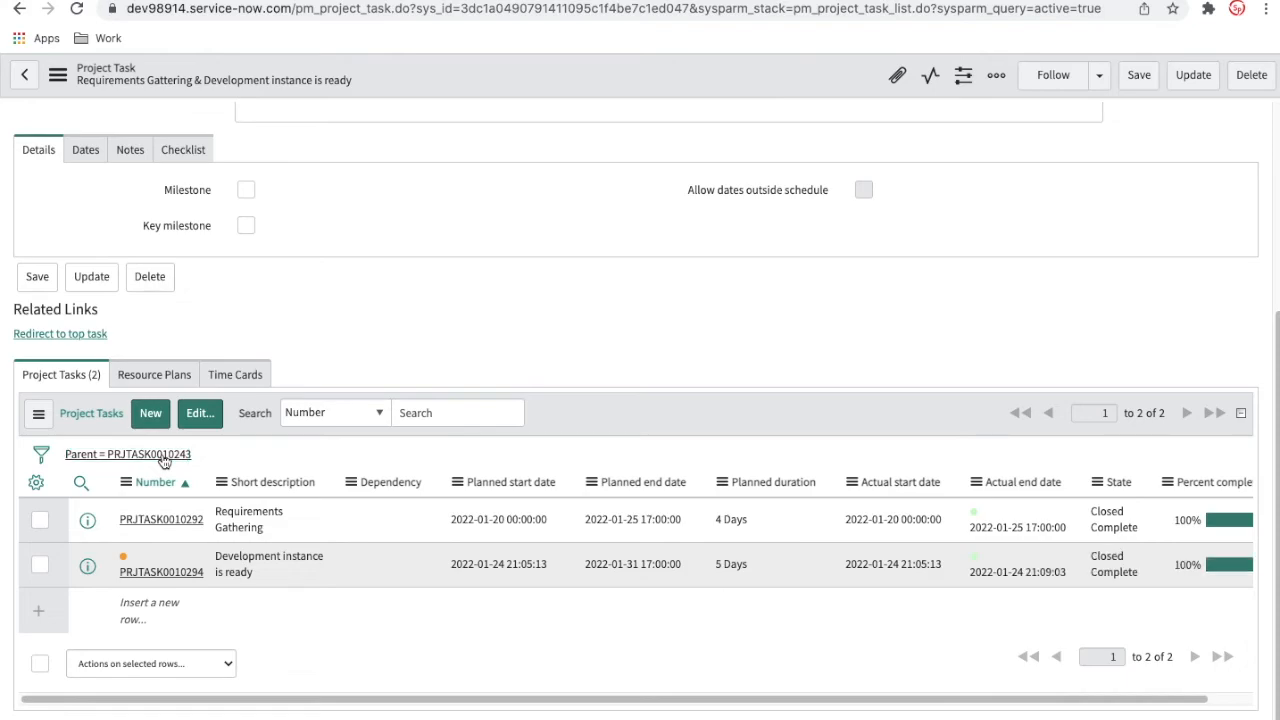
{"action": "scroll", "coordinate": [500, 491], "scroll_direction": "up", "scroll_amount": 3}
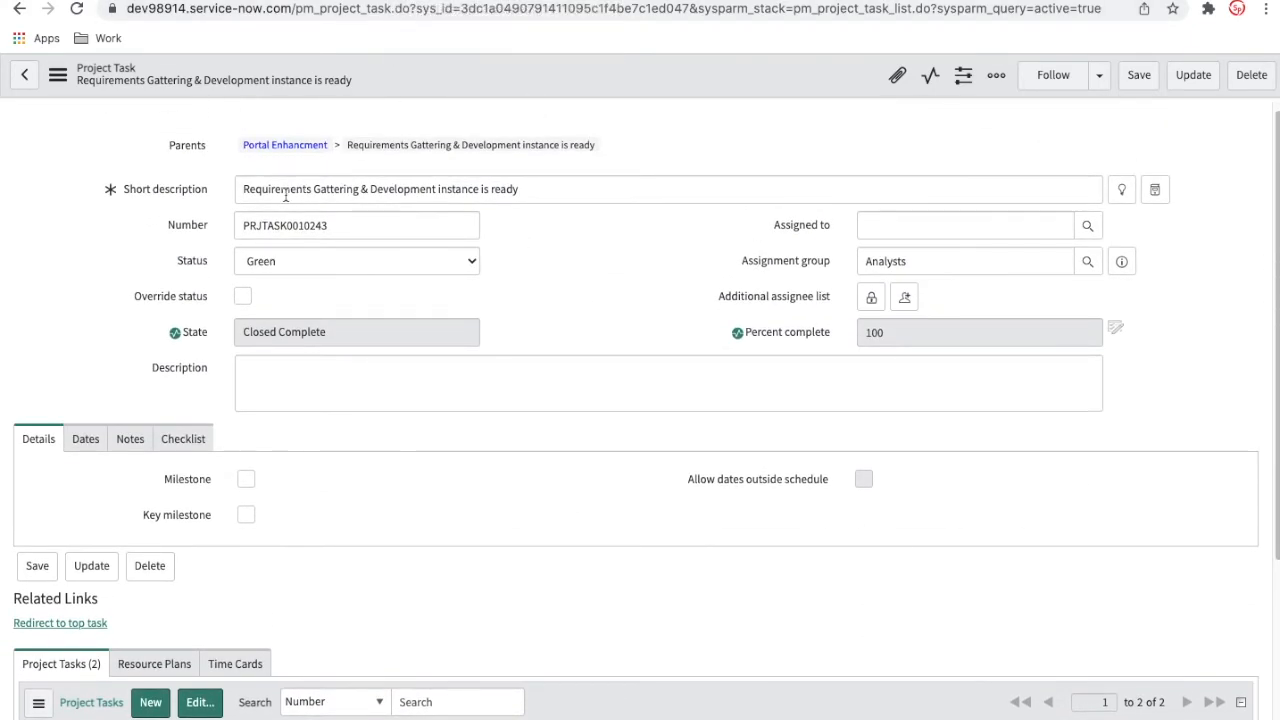
Step: From the Portal Enhancment project, open the Requirement Gattering Complete milestone, set its state to Closed Complete and save it
{"action": "left_click", "coordinate": [273, 148]}
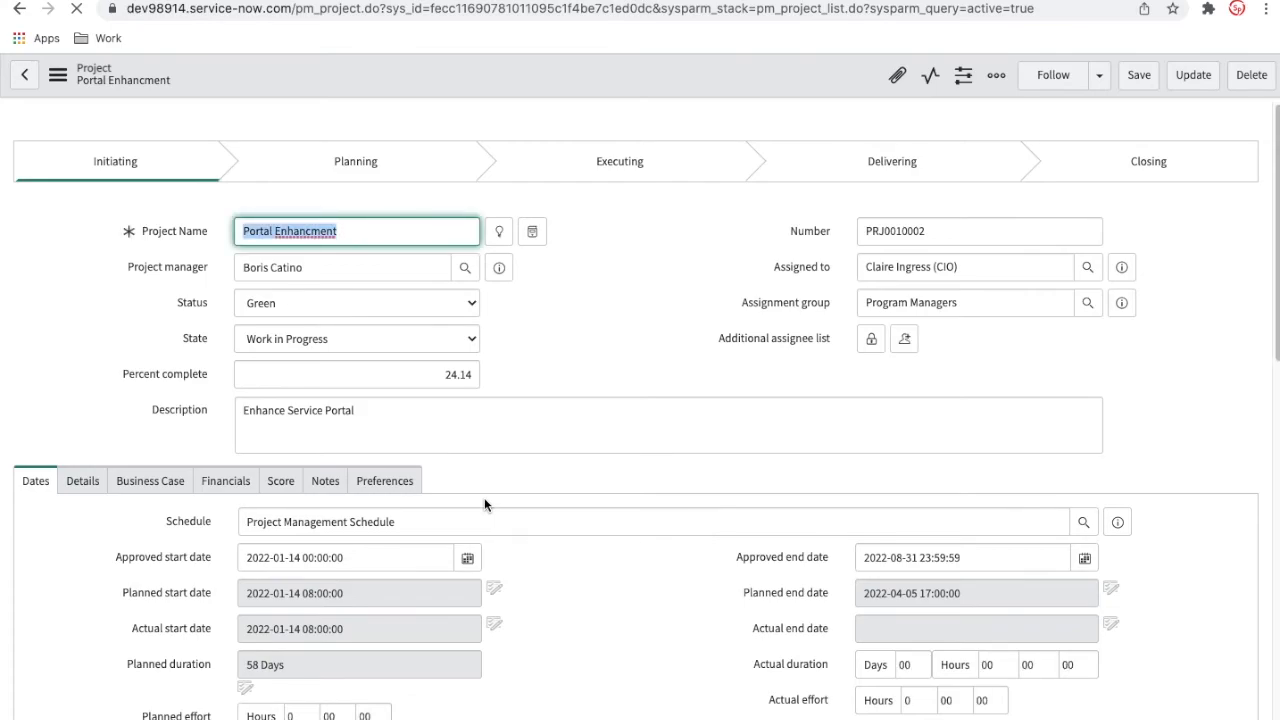
{"action": "scroll", "coordinate": [484, 497], "scroll_direction": "down", "scroll_amount": 1}
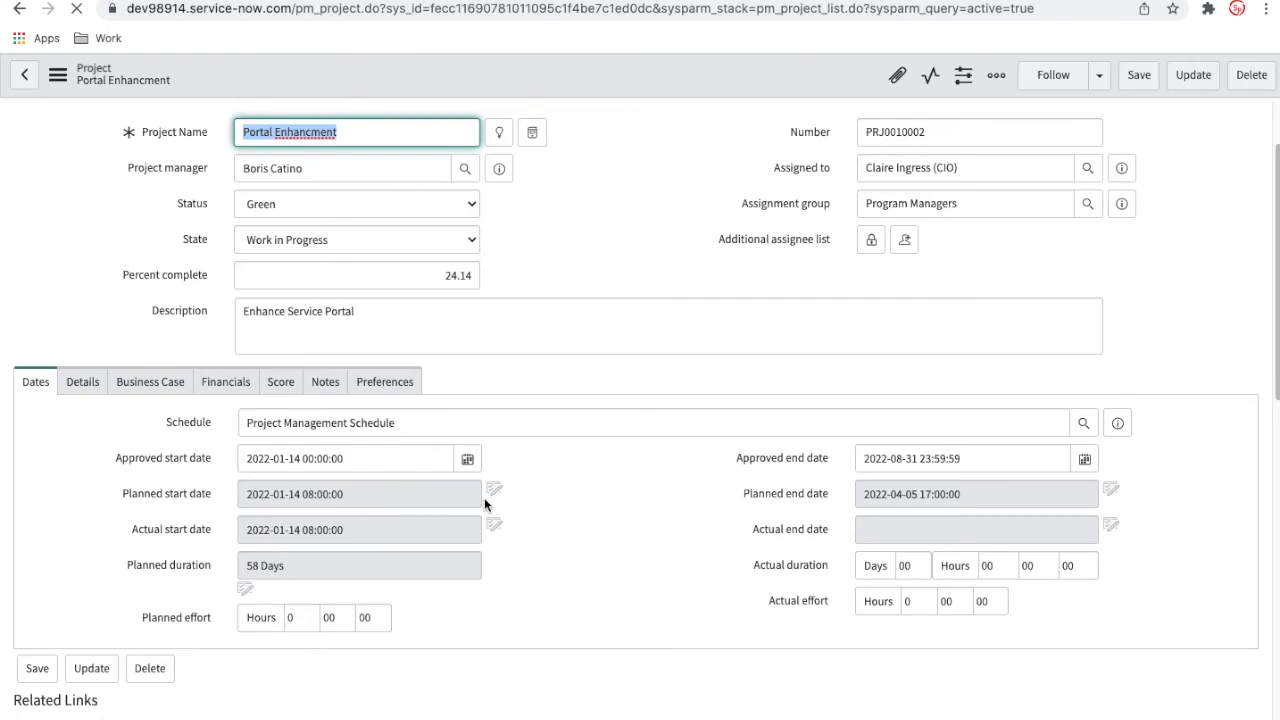
{"action": "scroll", "coordinate": [484, 497], "scroll_direction": "down", "scroll_amount": 7}
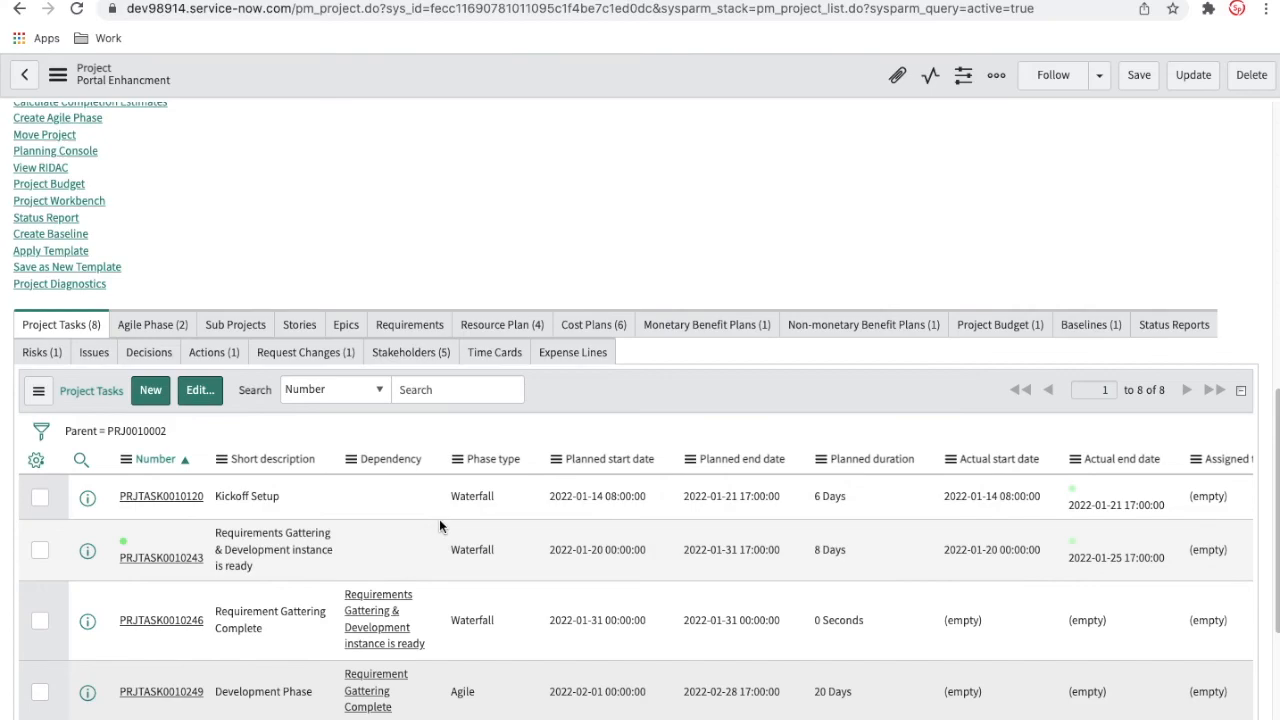
{"action": "scroll", "coordinate": [439, 519], "scroll_direction": "down", "scroll_amount": 1}
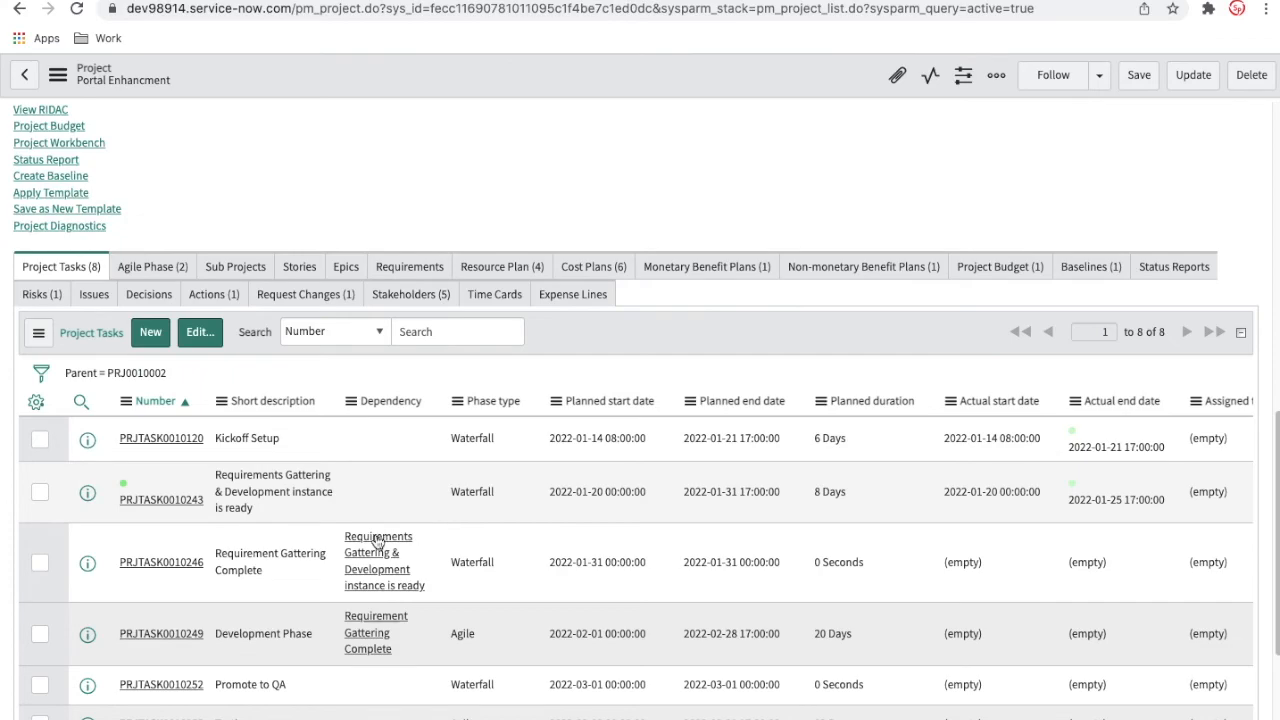
{"action": "left_click", "coordinate": [190, 566]}
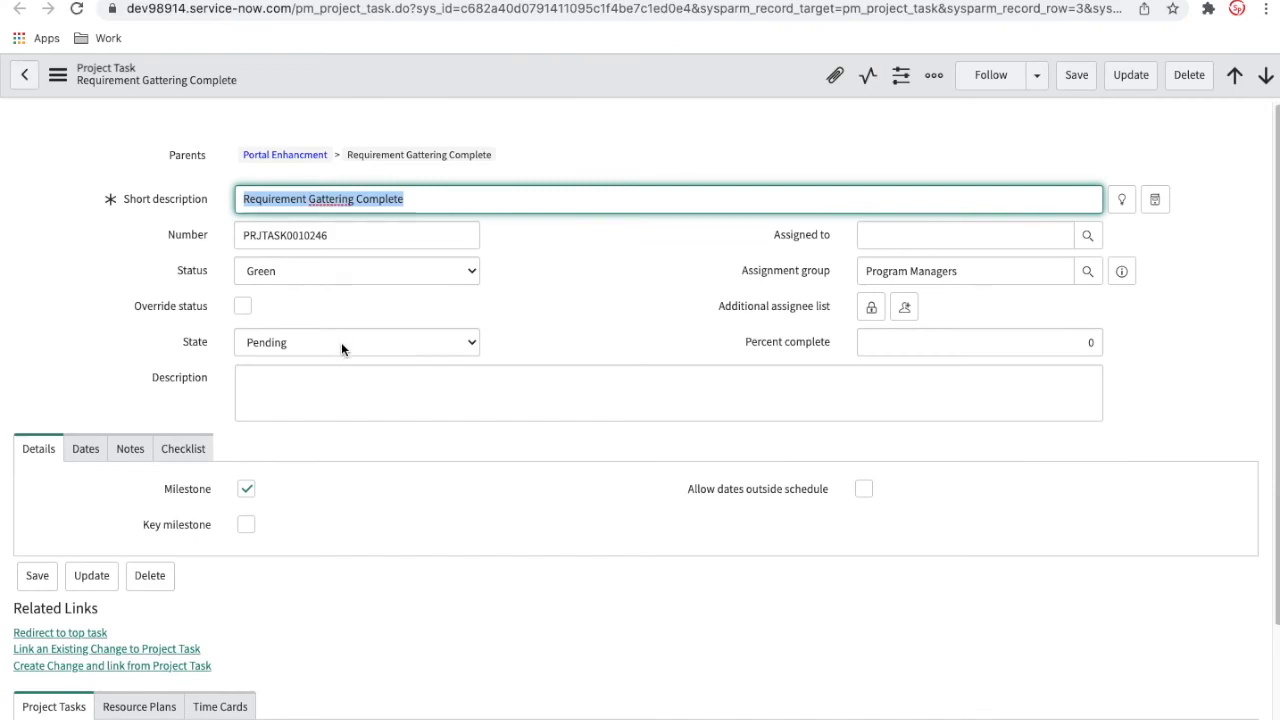
{"action": "left_click", "coordinate": [341, 342]}
{"action": "left_click", "coordinate": [312, 390]}
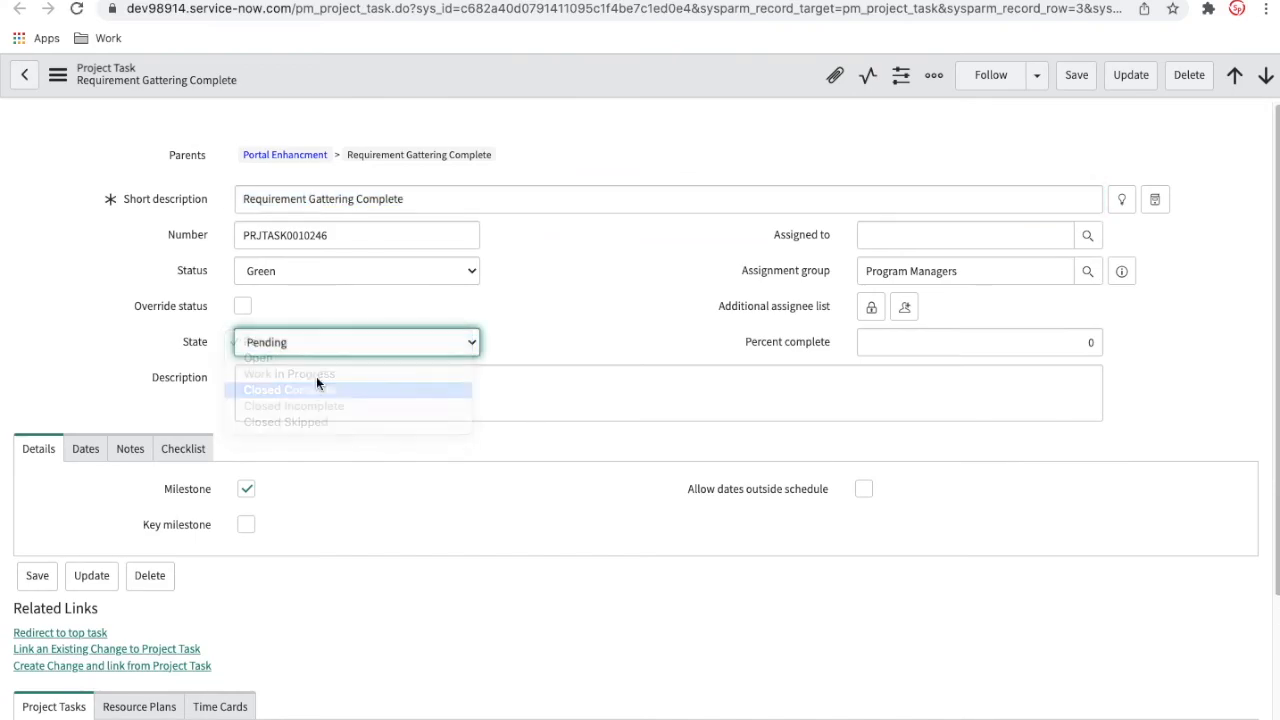
{"action": "right_click", "coordinate": [550, 76]}
{"action": "left_click", "coordinate": [562, 96]}
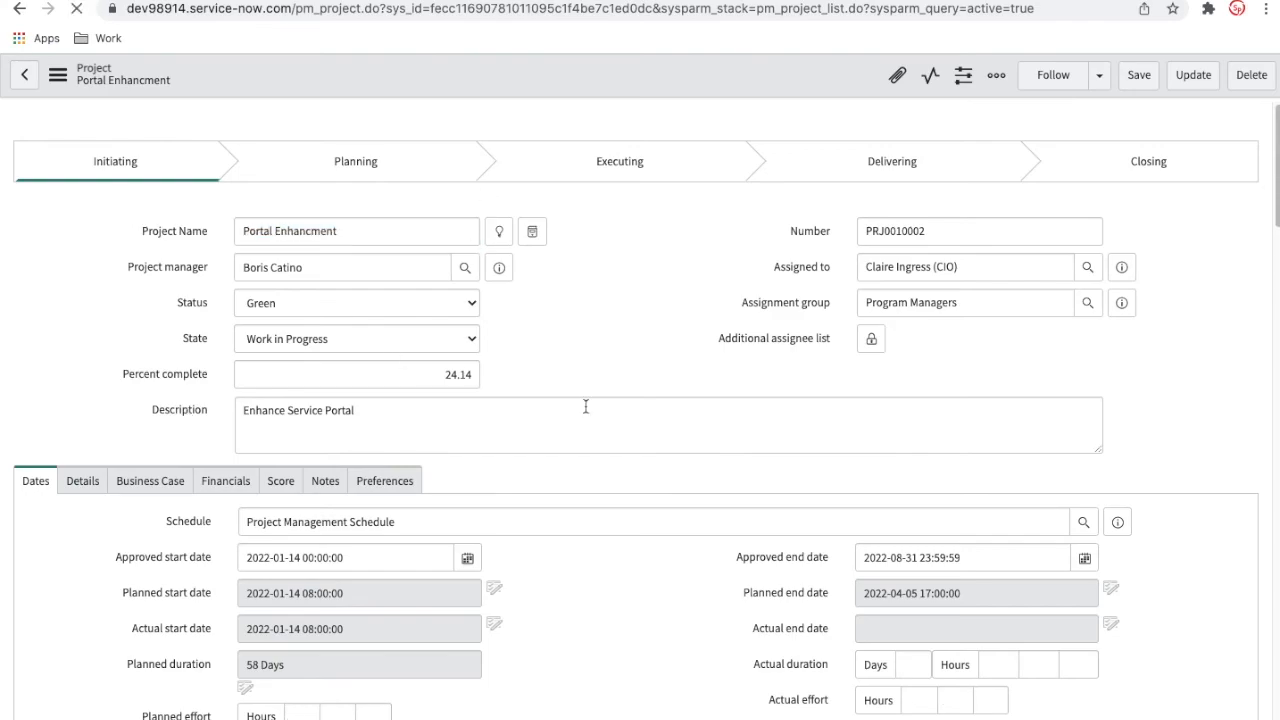
Step: Switch the project's Planning Console to the Project Workbench and examine the phase timeline and overall completion
{"action": "scroll", "coordinate": [586, 406], "scroll_direction": "down", "scroll_amount": 1}
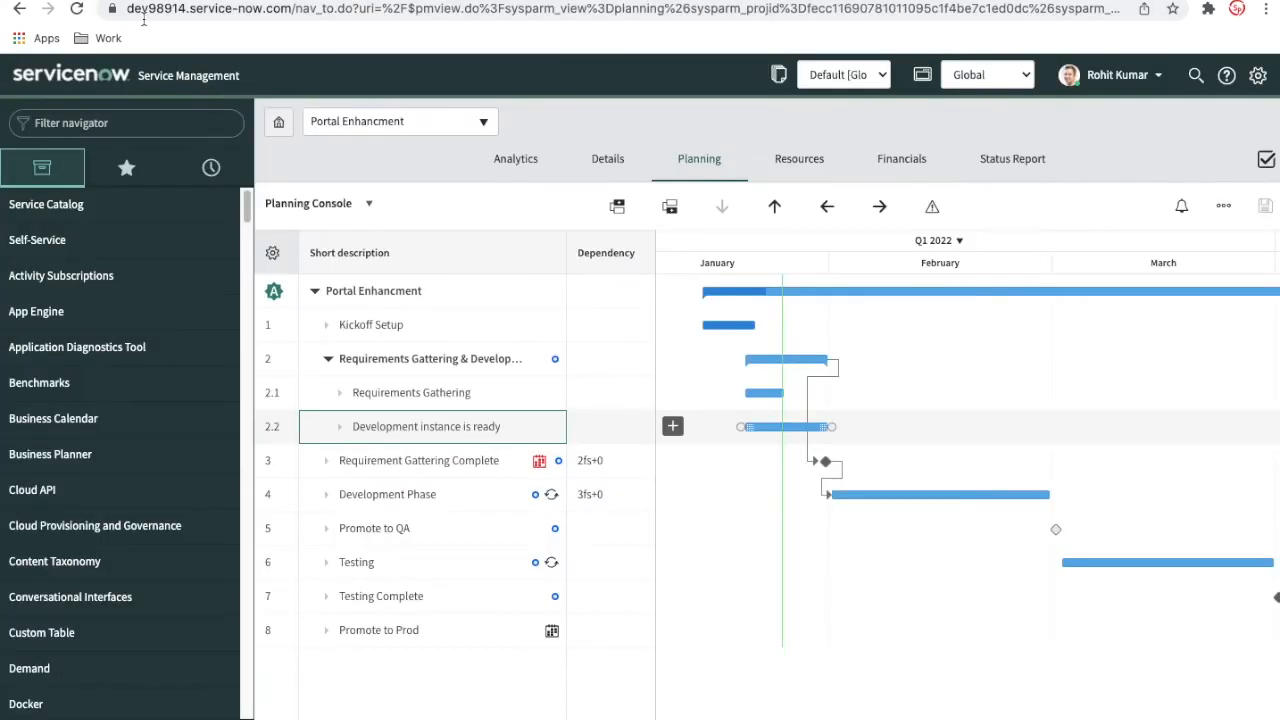
{"action": "left_click", "coordinate": [369, 204]}
{"action": "left_click", "coordinate": [355, 259]}
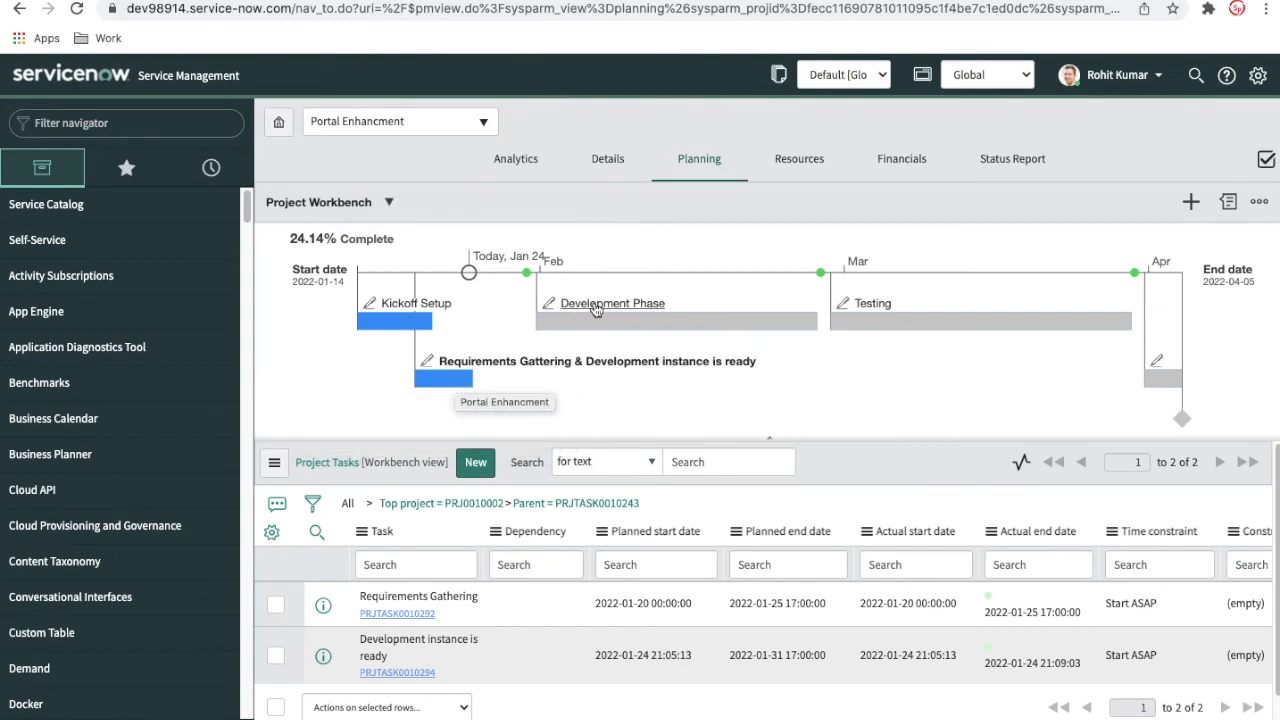
{"action": "mouse_move", "coordinate": [595, 310]}
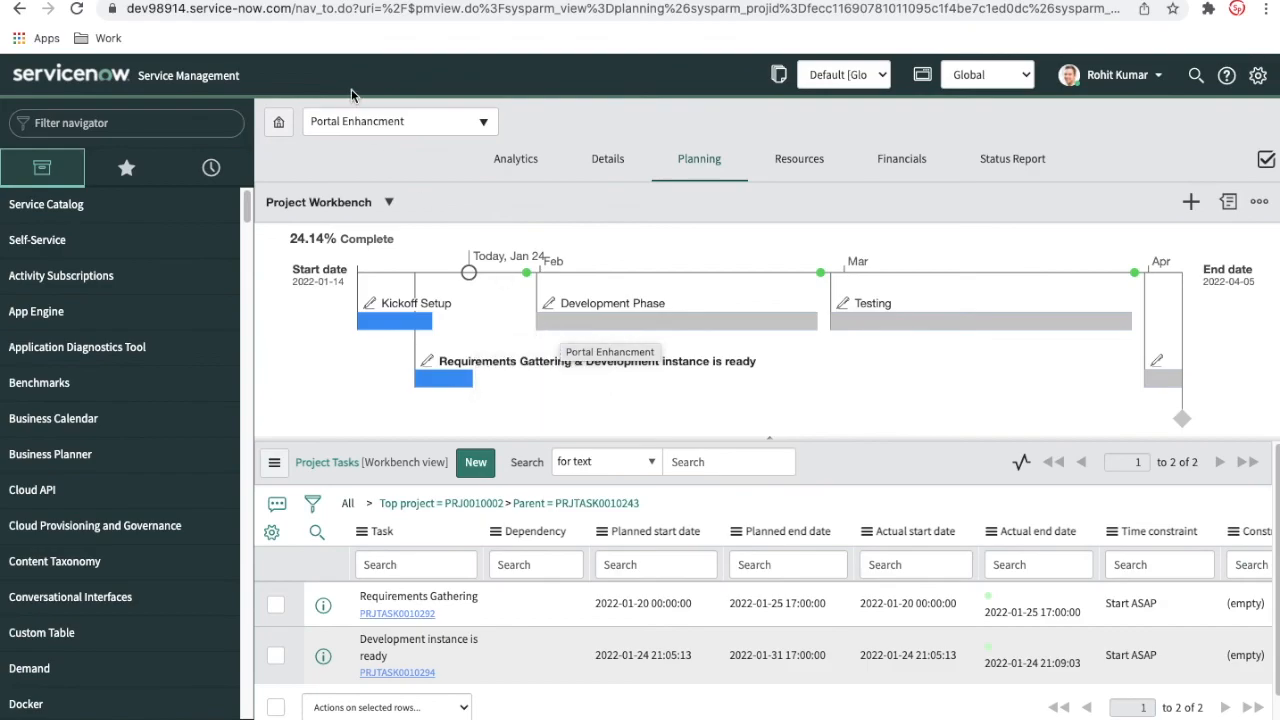
Step: Return to the Portal Enhancment project record and review the actual dates in its project task list
{"action": "left_click", "coordinate": [310, 1]}
{"action": "scroll", "coordinate": [496, 544], "scroll_direction": "down", "scroll_amount": 1}
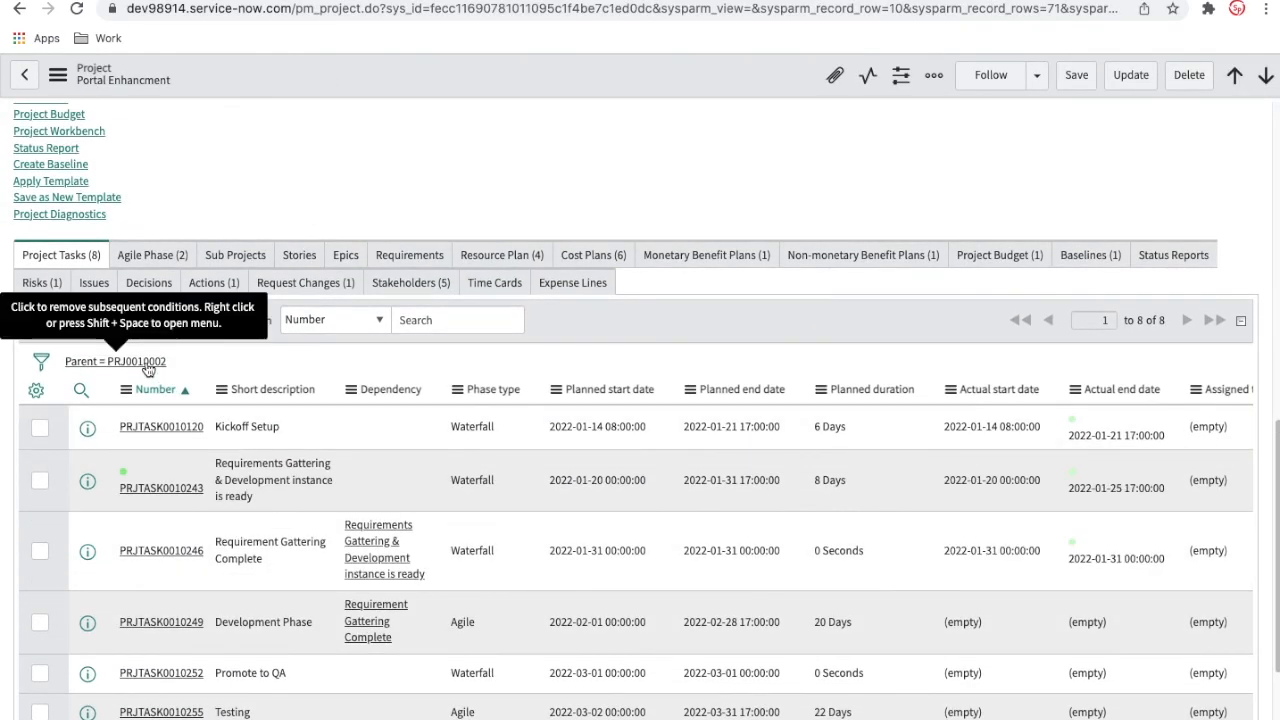
{"action": "scroll", "coordinate": [537, 664], "scroll_direction": "down", "scroll_amount": 1}
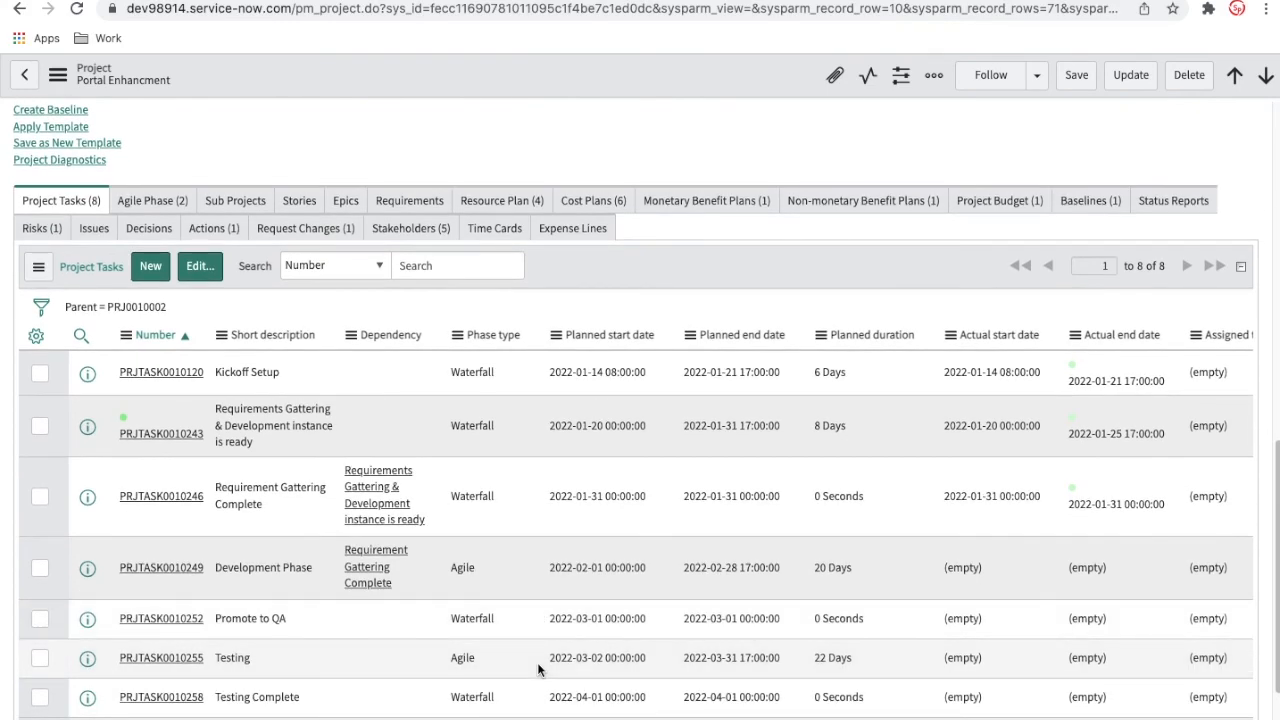